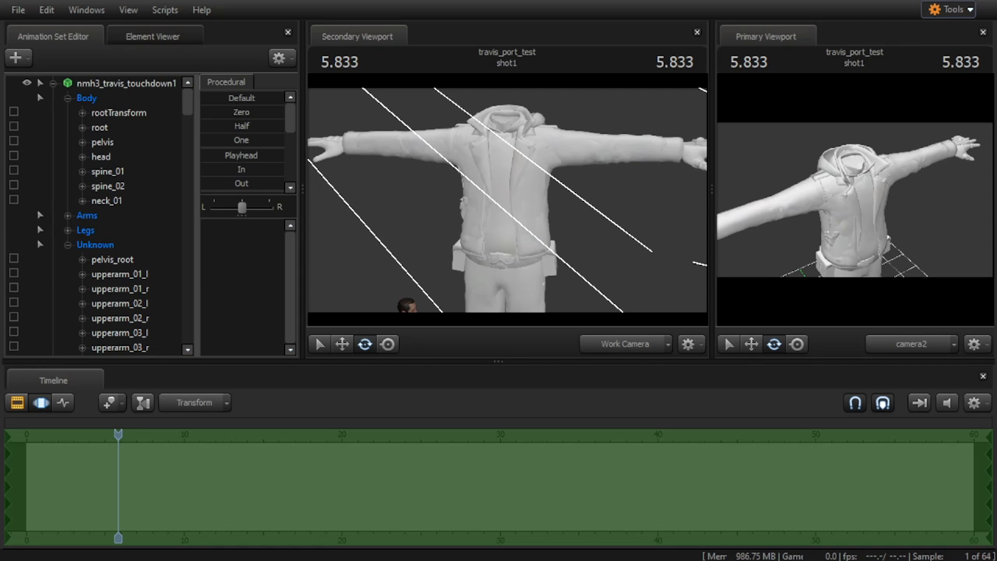
# Switch to the ModelDoc window with the nmh3_travis_touchdown model and bring its body into view
pyautogui.press('ctrl')
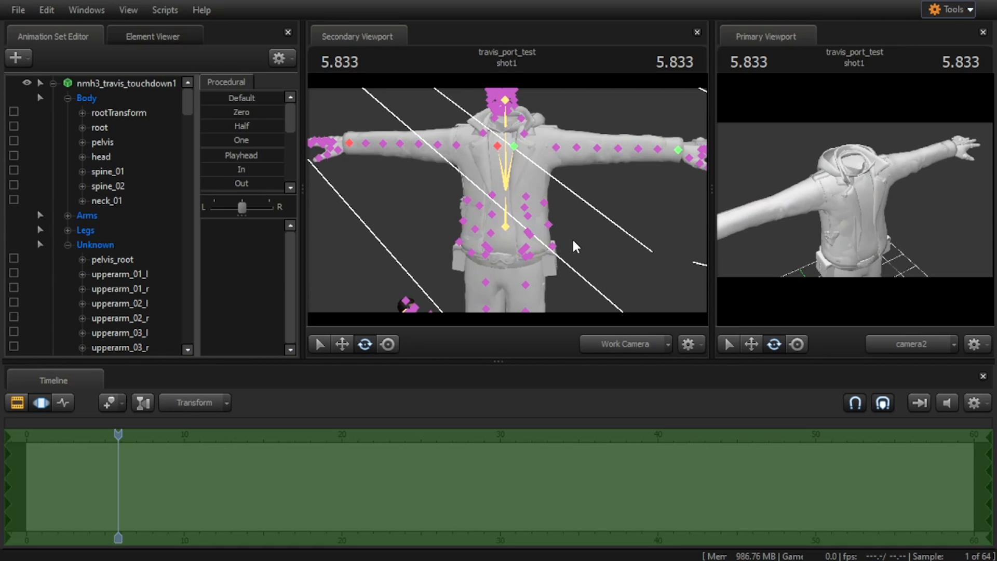
pyautogui.press('super')
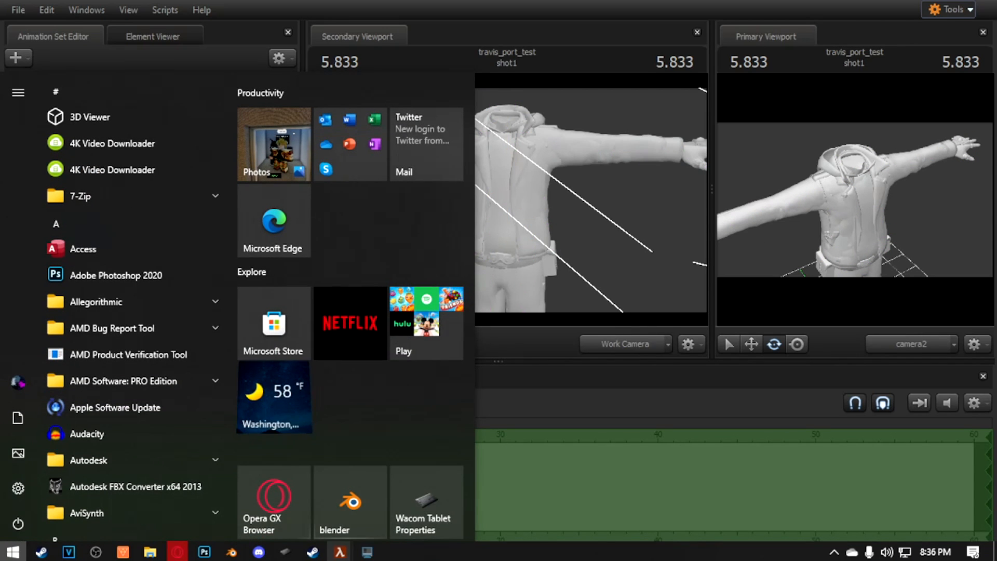
pyautogui.moveTo(340, 552)
pyautogui.click(466, 484)
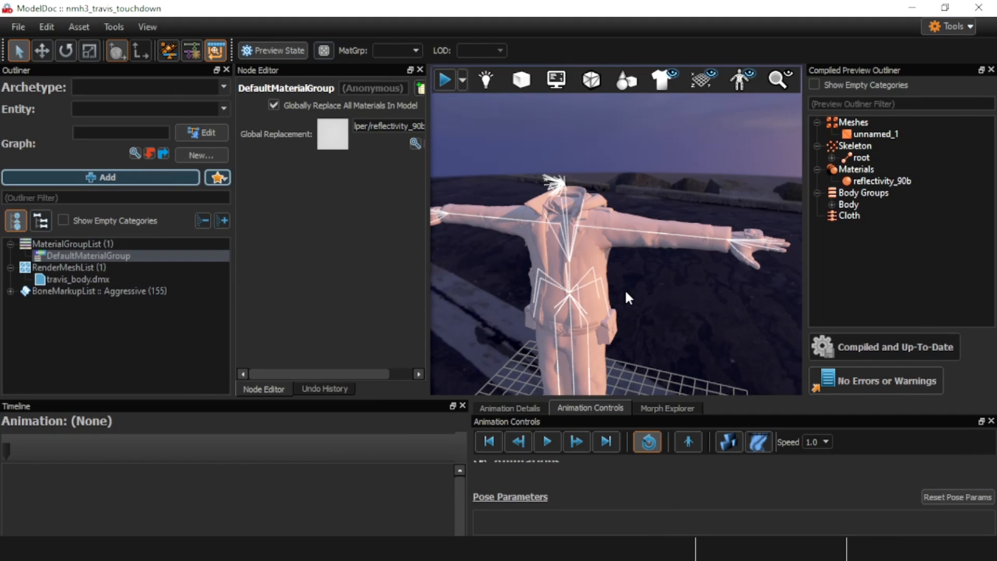
pyautogui.moveTo(626, 291); pyautogui.dragTo(626, 292, button='right')
# Add a RenameBone modifier node to the nmh3_travis_touchdown model
pyautogui.click(190, 332)
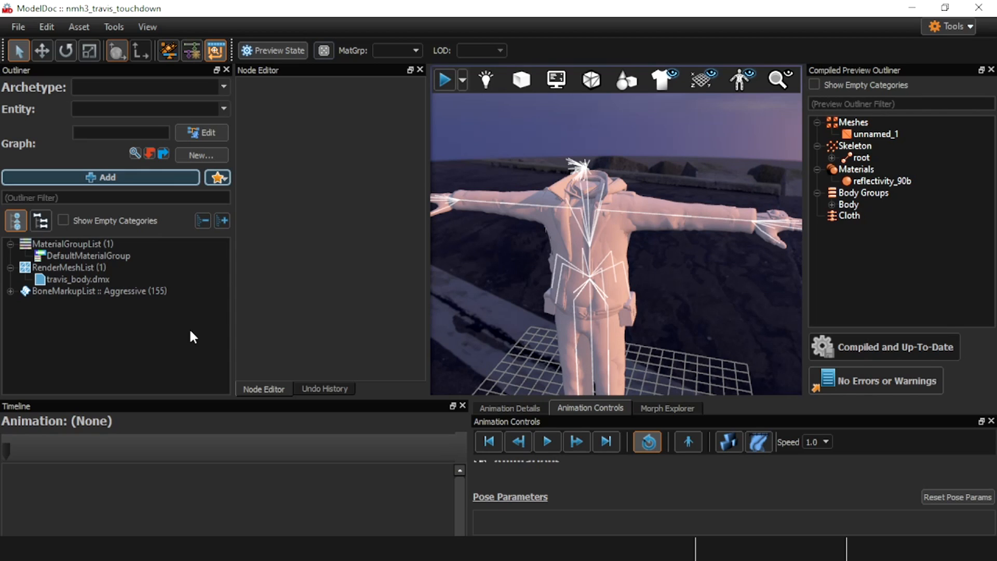
pyautogui.click(103, 178)
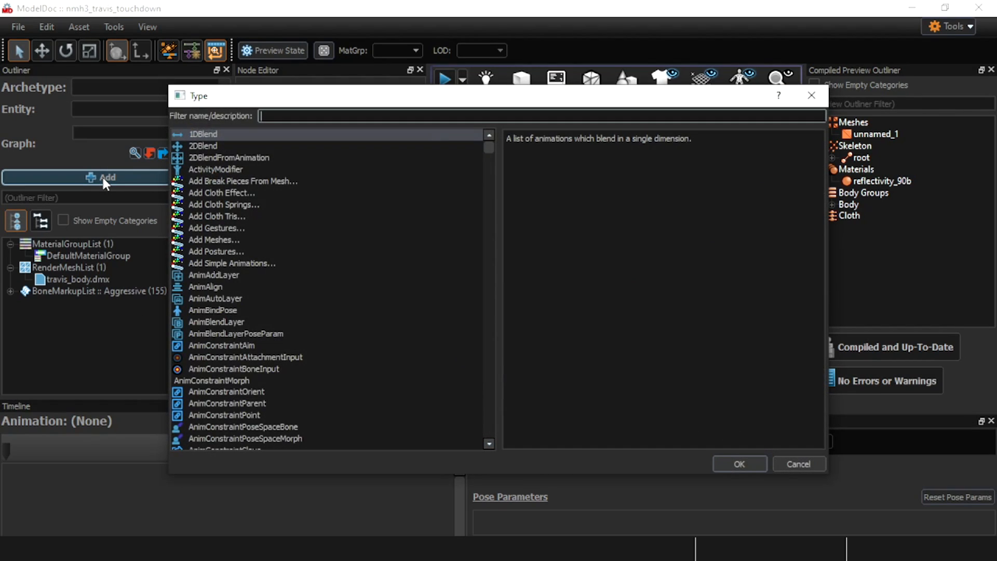
pyautogui.write('bonere')
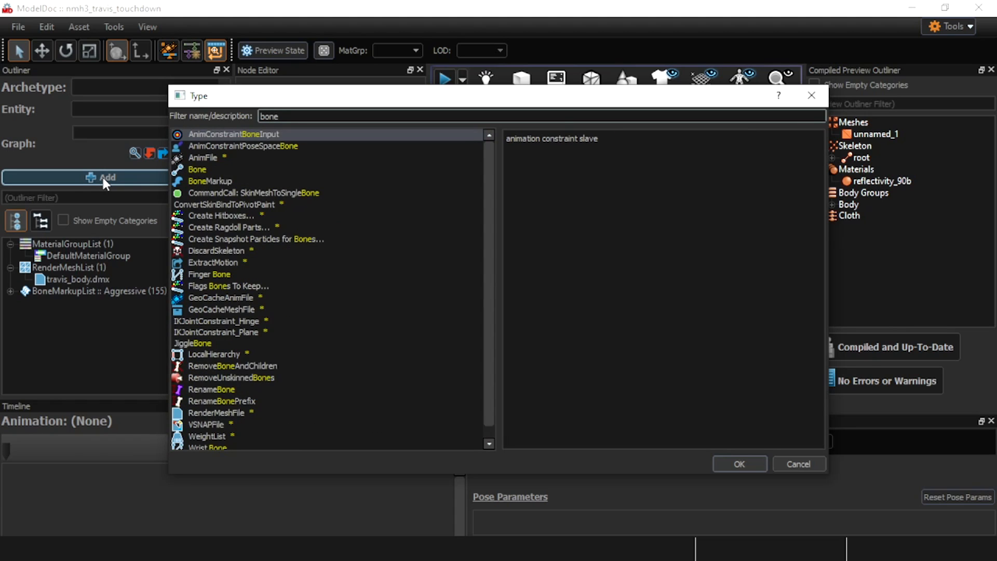
pyautogui.press('BackSpace')
pyautogui.press('BackSpace')
pyautogui.press('BackSpace')
pyautogui.press('BackSpace')
pyautogui.press('BackSpace')
pyautogui.press('BackSpace')
pyautogui.write('rename')
pyautogui.press('Down')
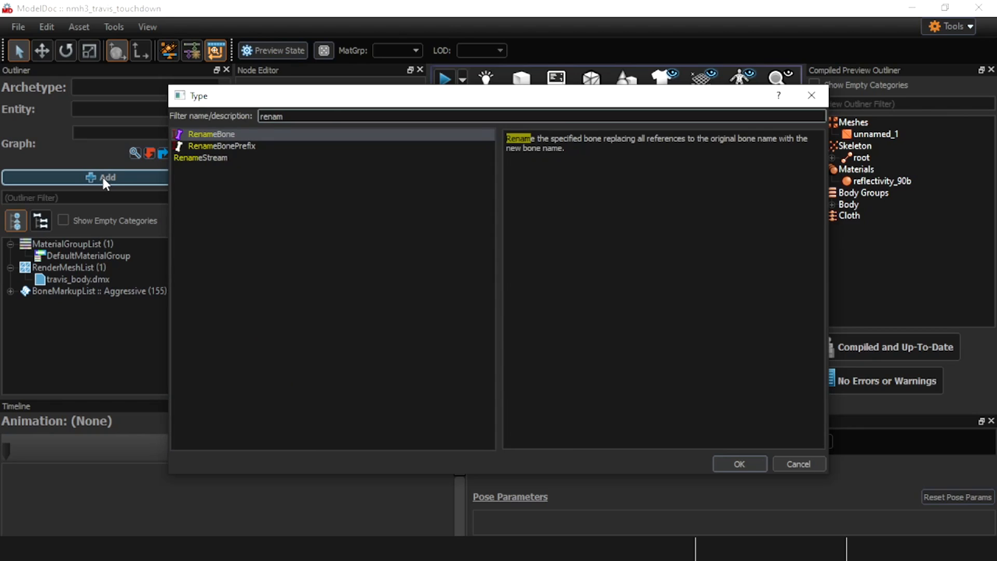
pyautogui.press('Return')
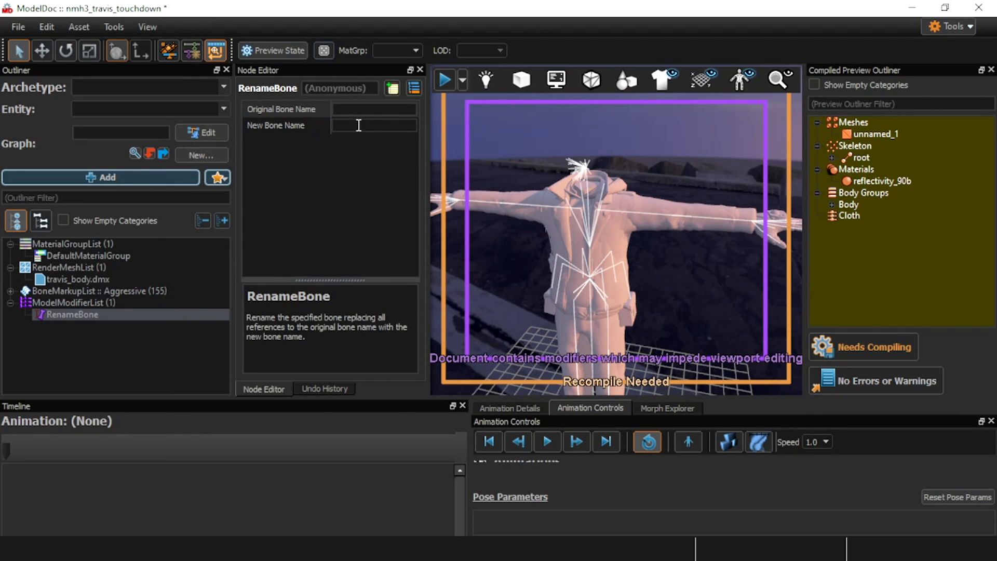
# Examine the bones at the waist of the model, identifying spine_01, pelvis_root and pelvis in the skeleton
pyautogui.click(369, 110)
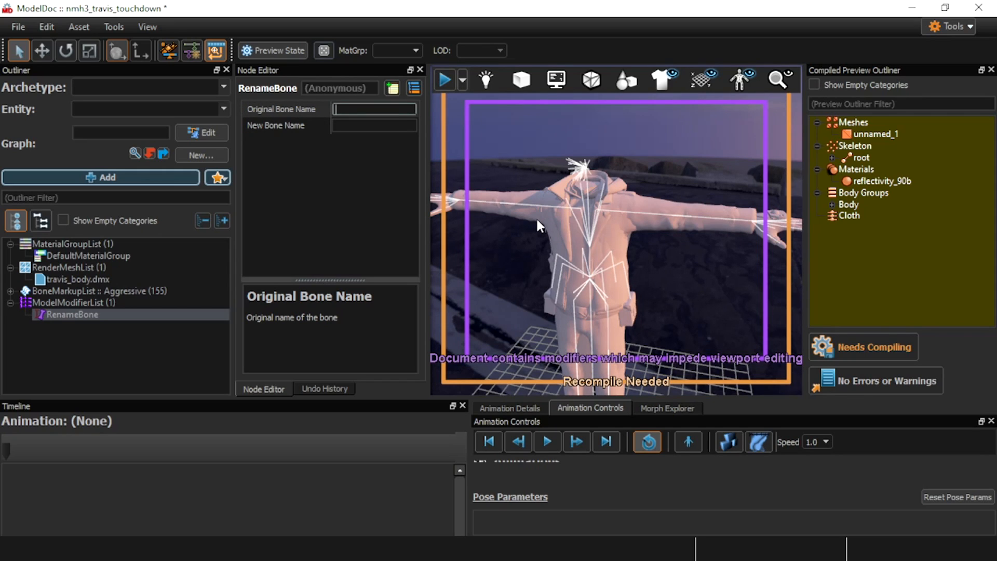
pyautogui.click(358, 124)
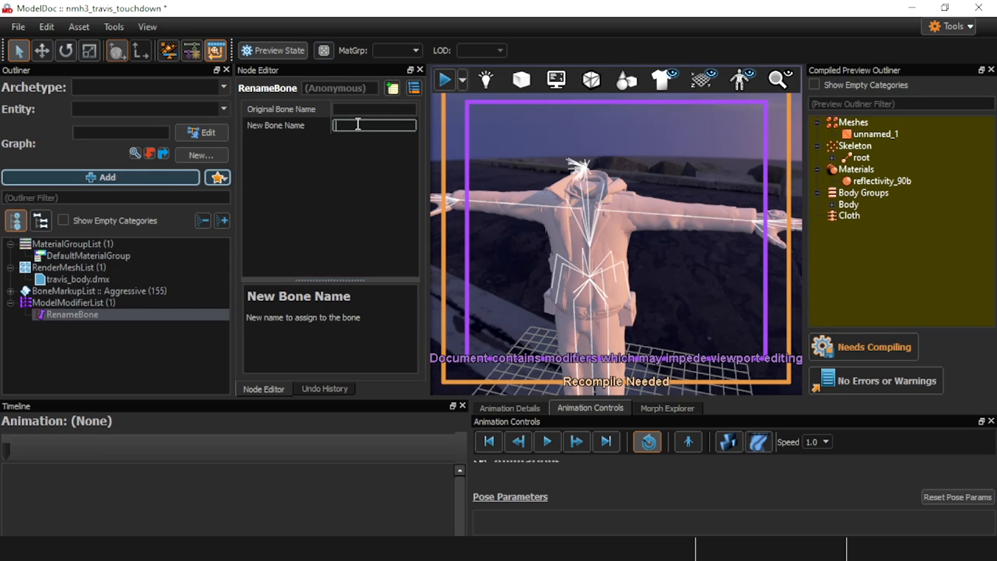
pyautogui.moveTo(622, 192); pyautogui.dragTo(586, 212)
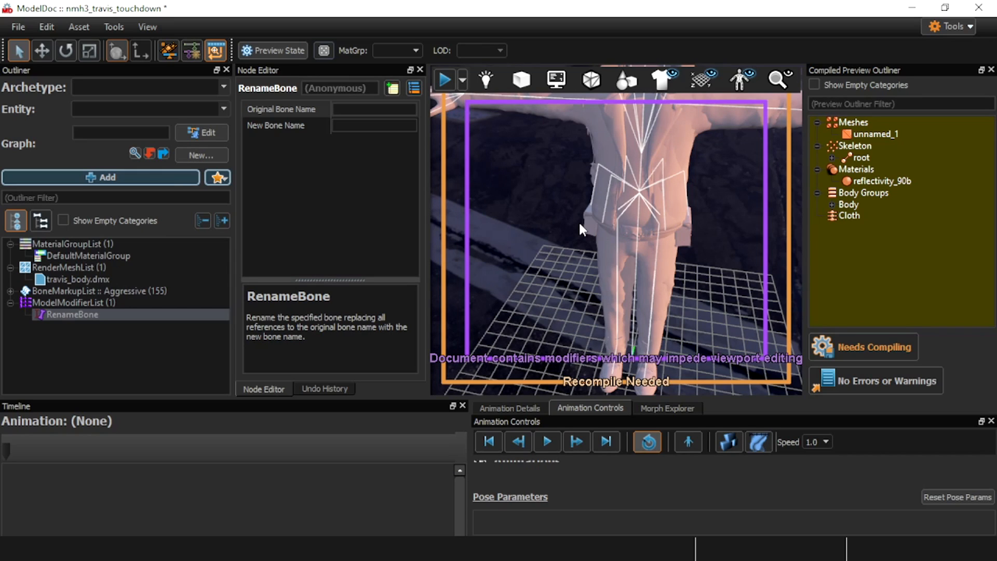
pyautogui.click(366, 126)
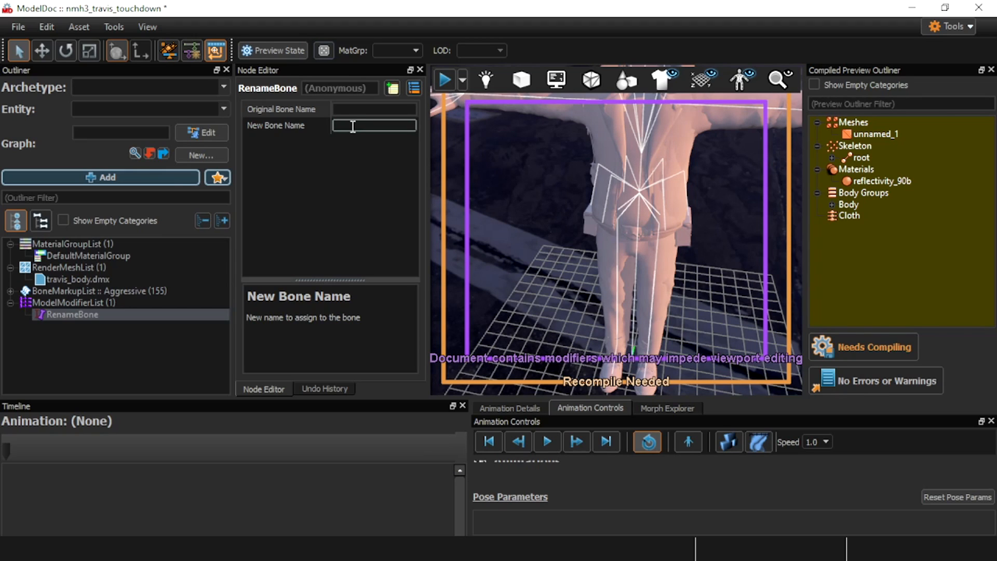
pyautogui.moveTo(646, 238); pyautogui.dragTo(611, 239)
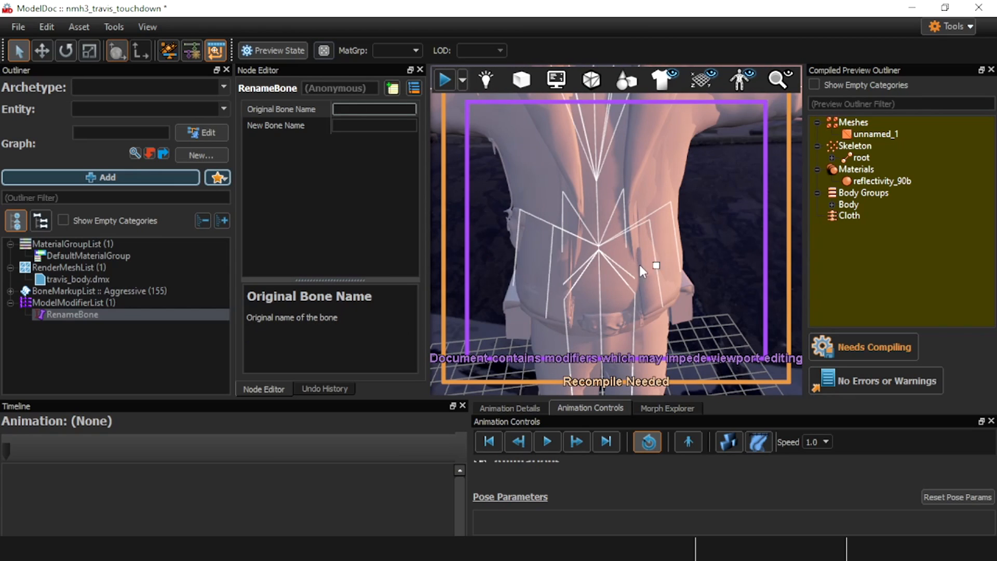
pyautogui.click(599, 247)
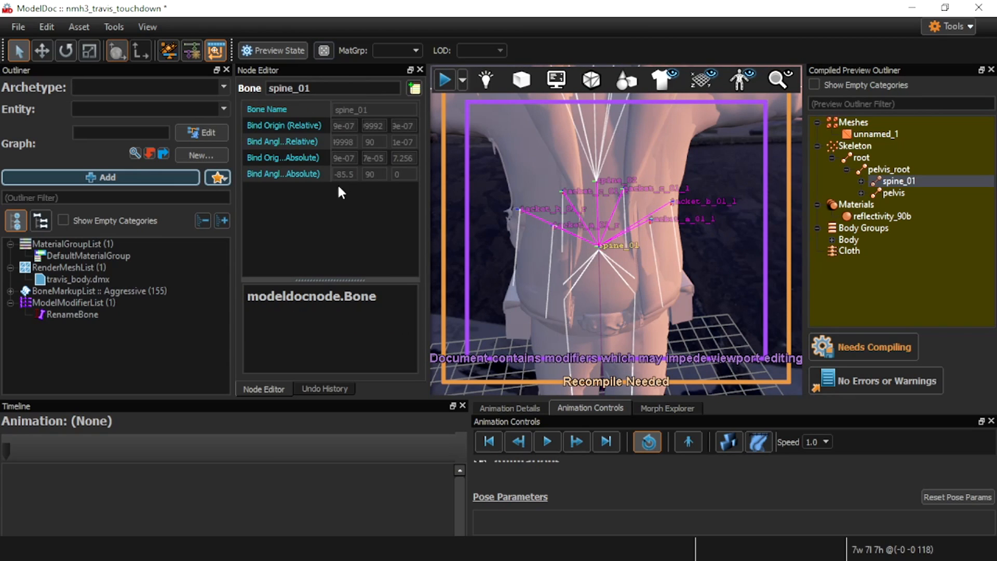
pyautogui.click(600, 251)
pyautogui.click(602, 244)
pyautogui.click(870, 171)
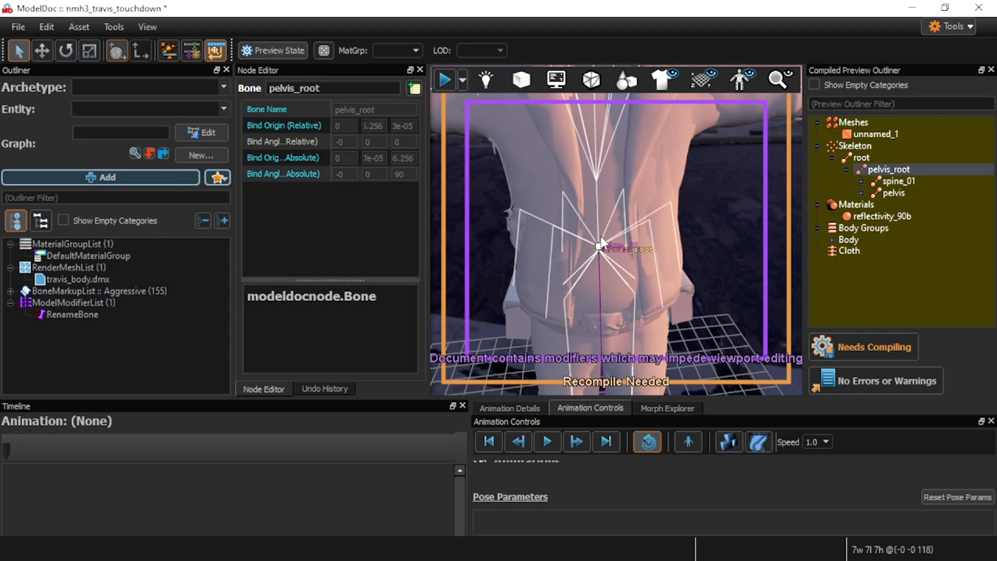
pyautogui.press('f')
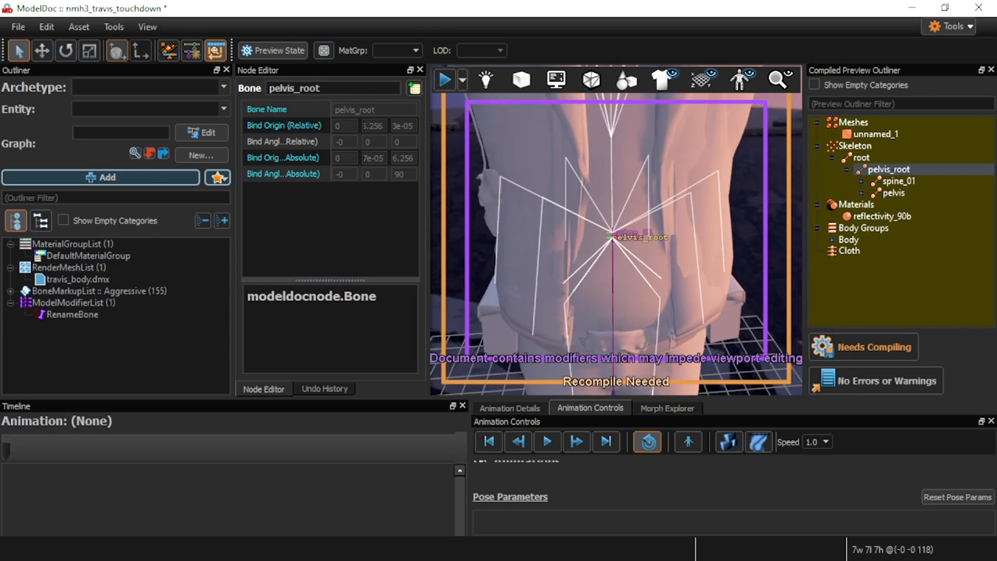
pyautogui.moveTo(652, 234); pyautogui.dragTo(652, 247, button='right')
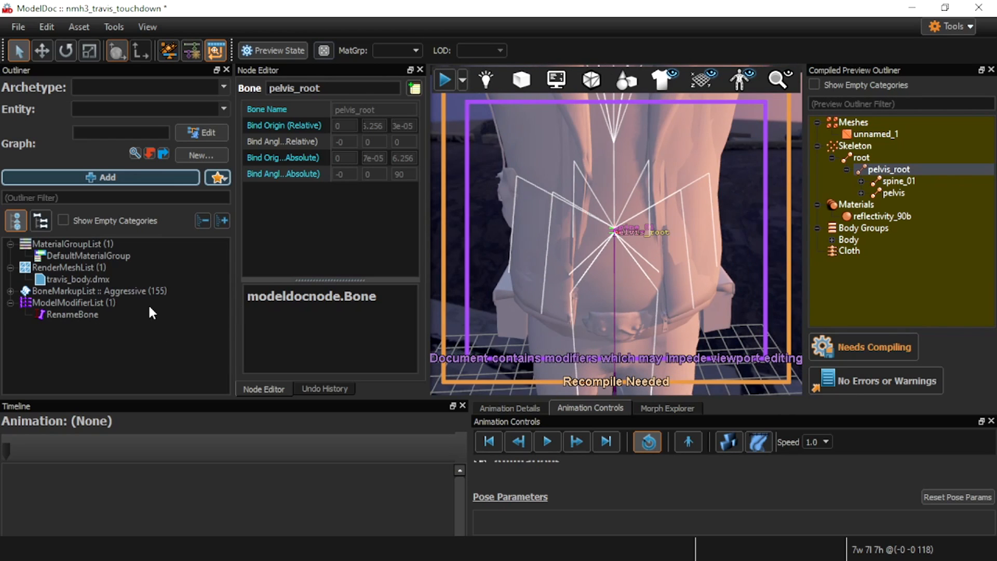
pyautogui.click(894, 194)
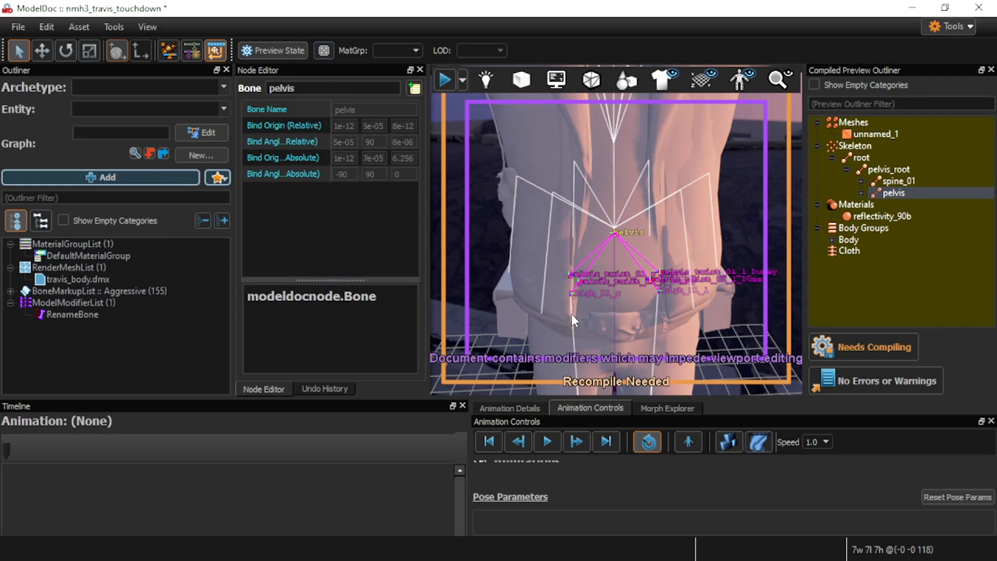
# Configure the RenameBone modifier to rename the bone pelvis to hip, and compile the model
pyautogui.click(73, 314)
pyautogui.click(359, 110)
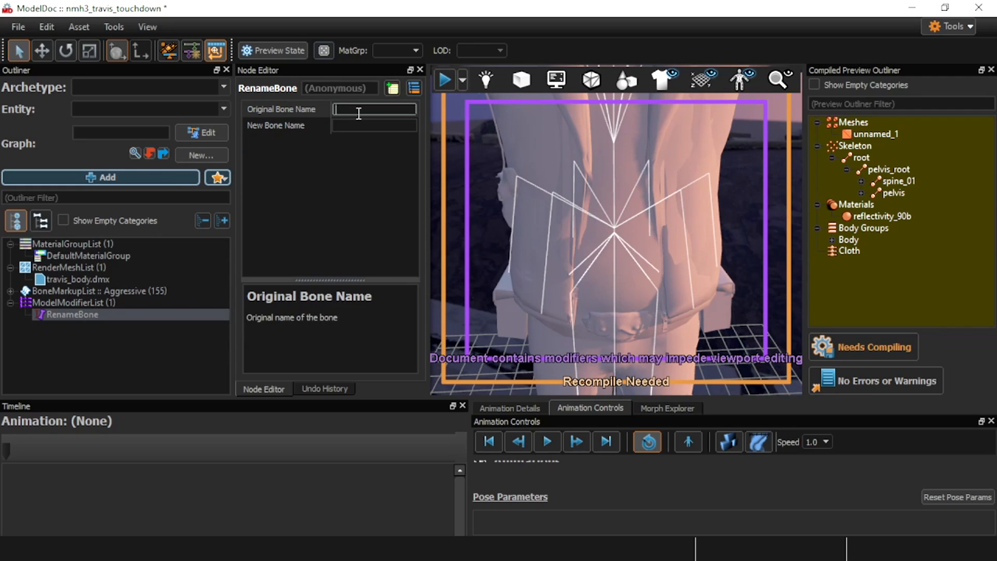
pyautogui.write('pelvis')
pyautogui.click(351, 190)
pyautogui.click(367, 126)
pyautogui.write('hip')
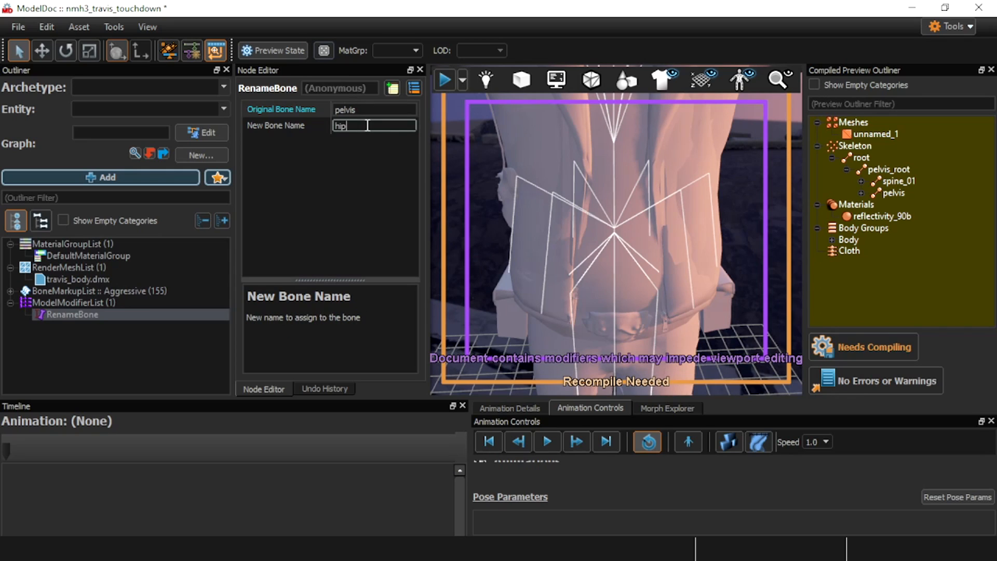
pyautogui.click(874, 353)
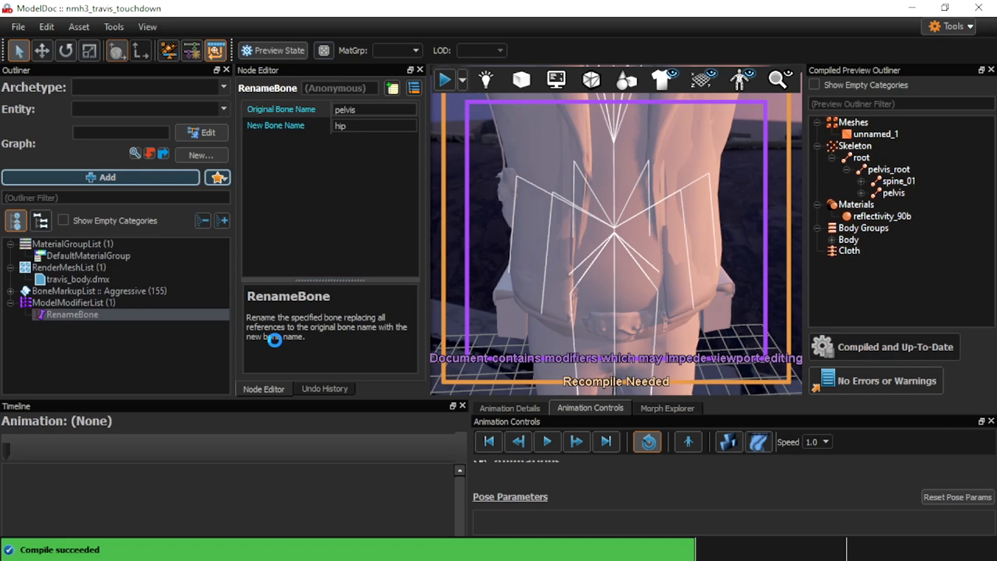
pyautogui.click(136, 332)
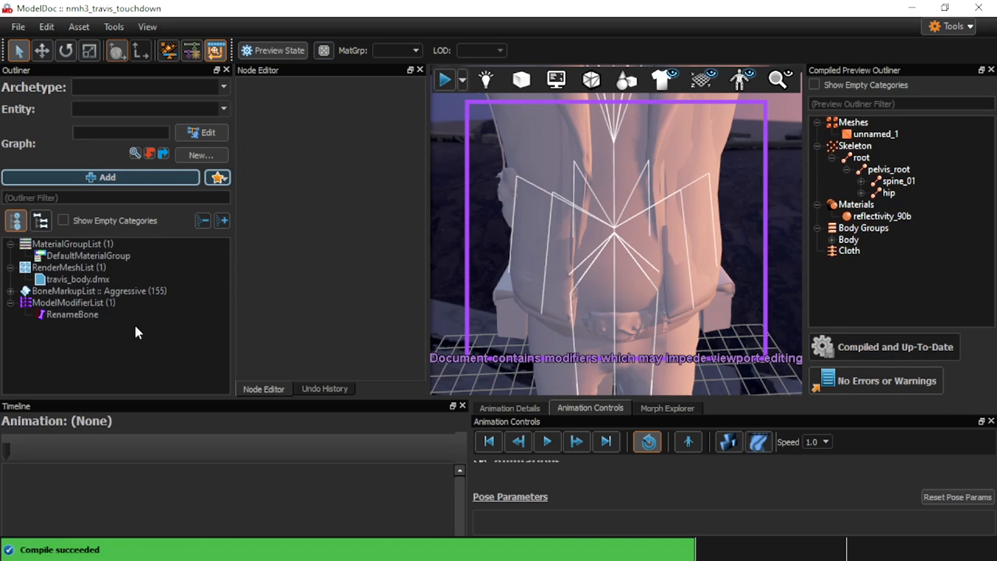
pyautogui.rightClick(70, 301)
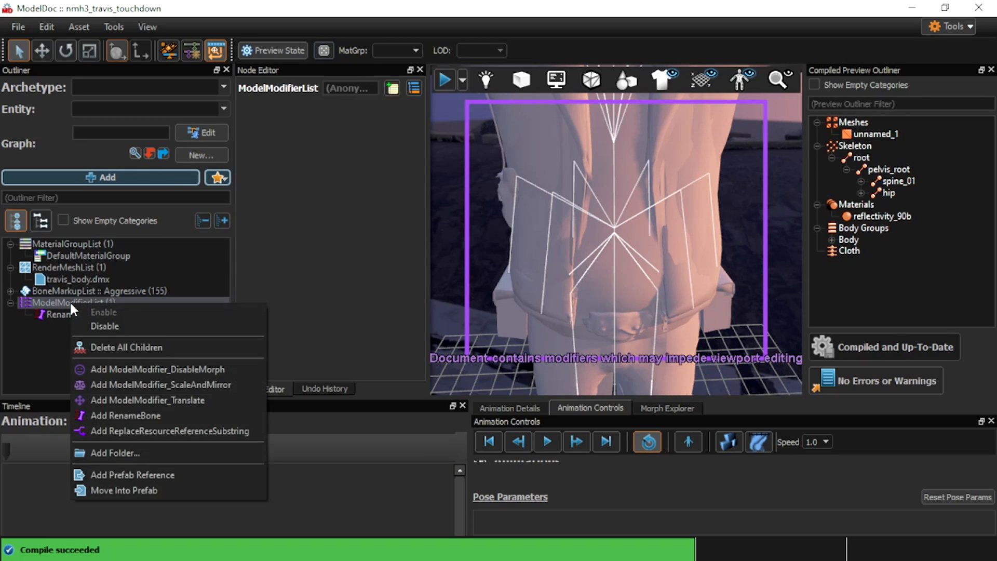
pyautogui.click(127, 415)
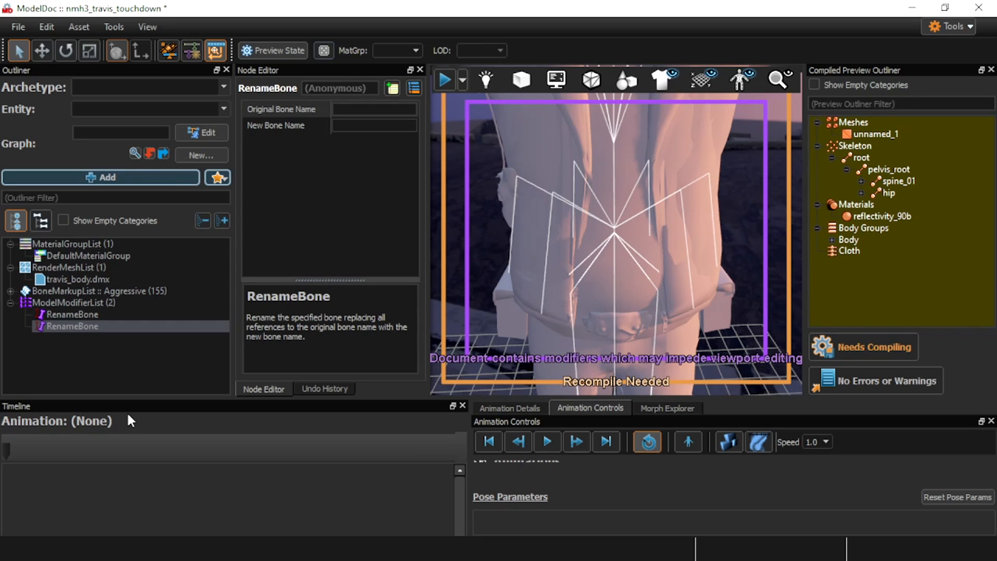
pyautogui.press('Delete')
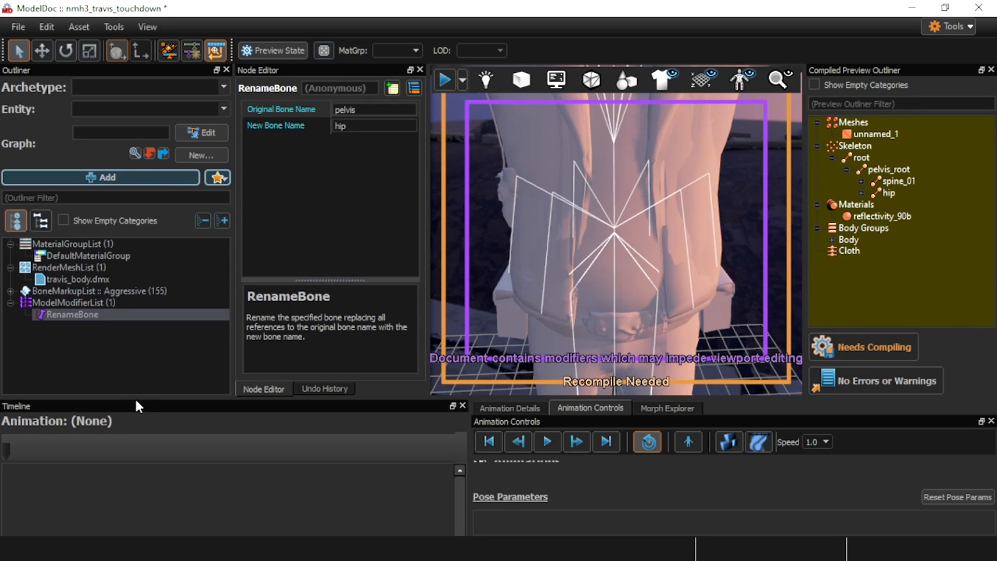
# Add a second RenameBone modifier to the ModelModifierList
pyautogui.click(76, 305)
pyautogui.rightClick(73, 306)
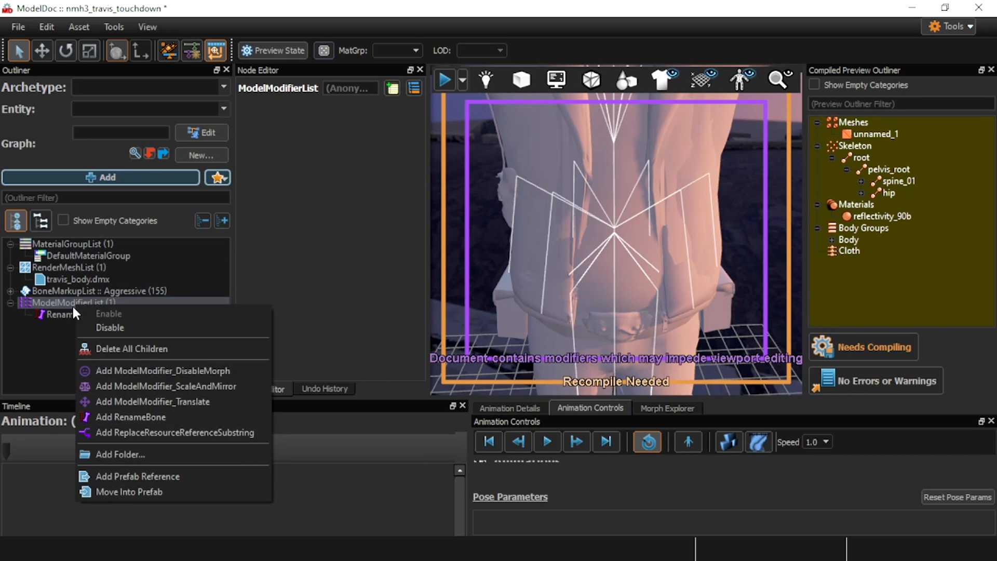
pyautogui.click(154, 418)
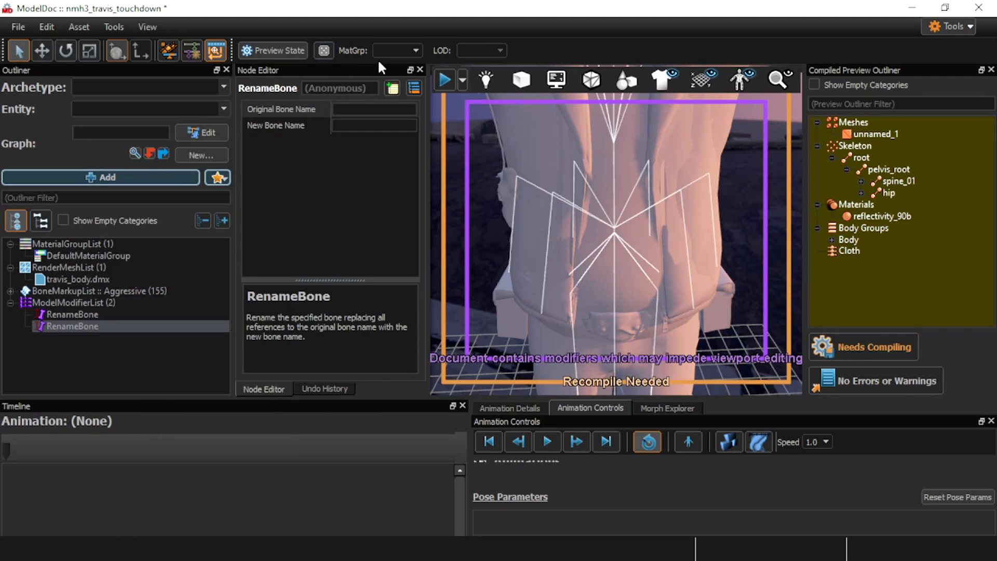
# Enter pelvis_root as the second modifier's original bone name, and copy the name out, leaving the field empty
pyautogui.click(373, 110)
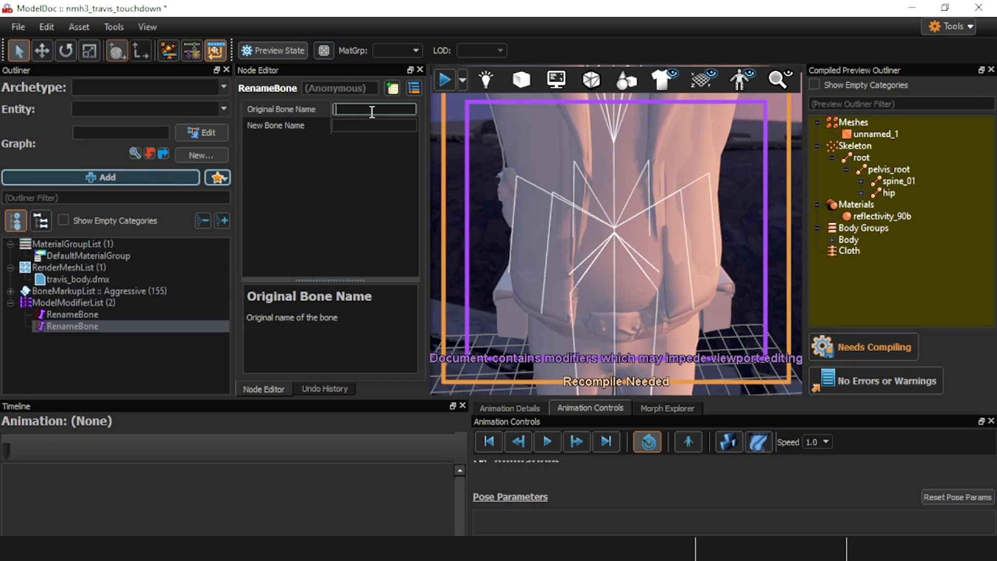
pyautogui.write('pelvis_root')
pyautogui.click(335, 148)
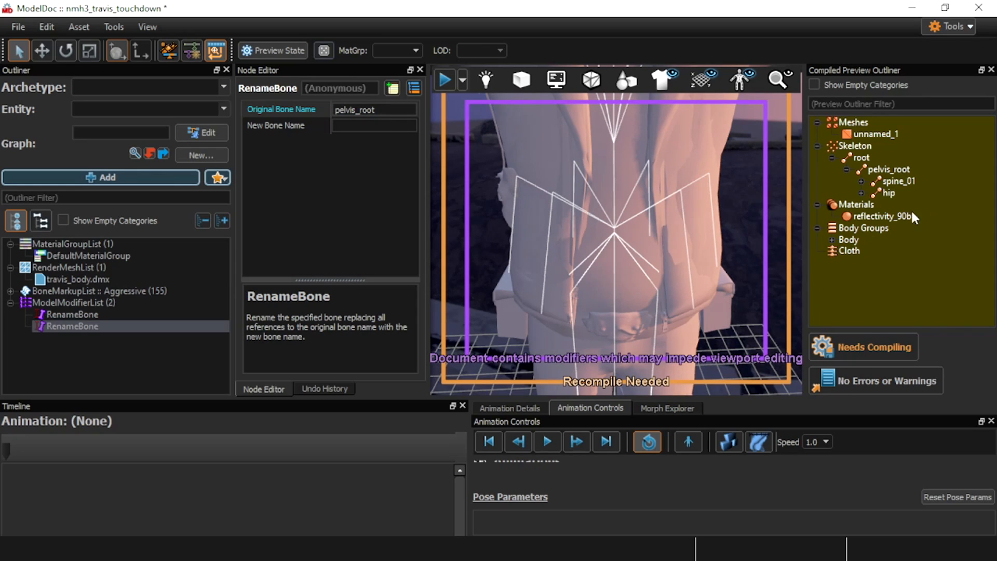
pyautogui.doubleClick(399, 109)
pyautogui.hotkey('ctrl', 'c')
pyautogui.press('BackSpace')
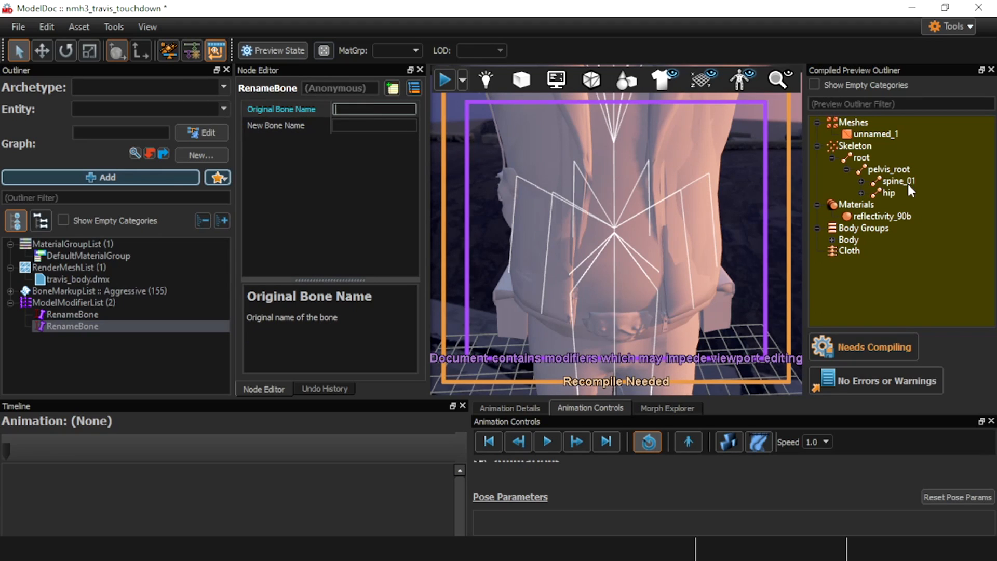
# Check the pelvis_root bone in the skeleton against the original bone name in the first RenameBone modifier
pyautogui.click(894, 171)
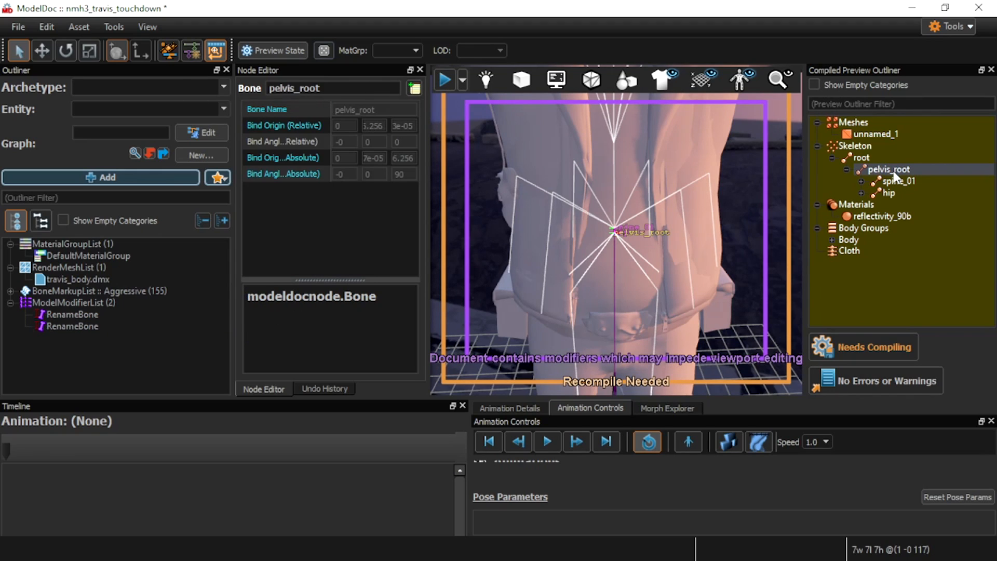
pyautogui.click(294, 89)
pyautogui.click(82, 312)
pyautogui.click(366, 109)
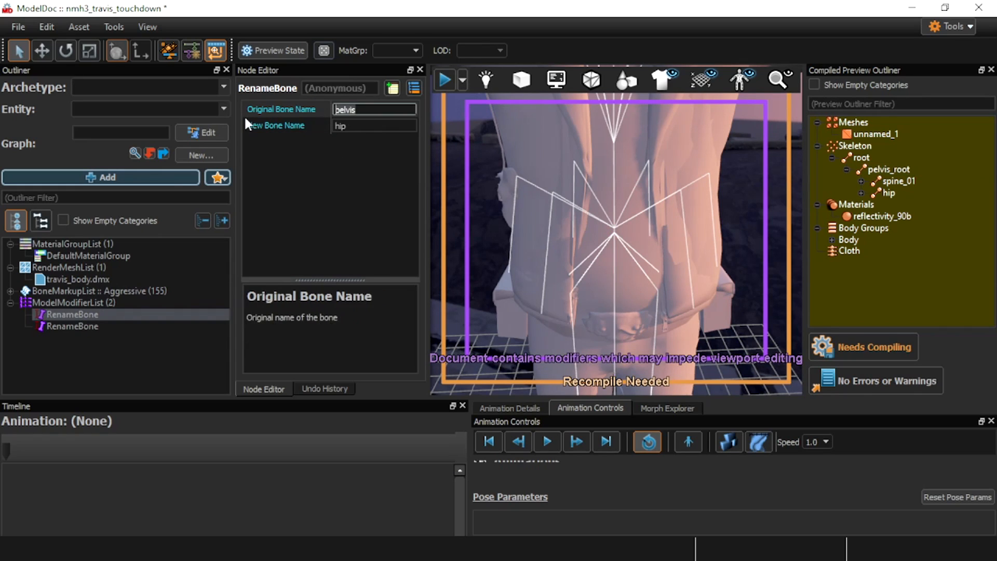
# Configure the second RenameBone modifier to rename pelvis_root to pelvis, and recompile the model
pyautogui.click(73, 326)
pyautogui.click(375, 109)
pyautogui.hotkey('ctrl', 'v')
pyautogui.click(378, 180)
pyautogui.click(355, 127)
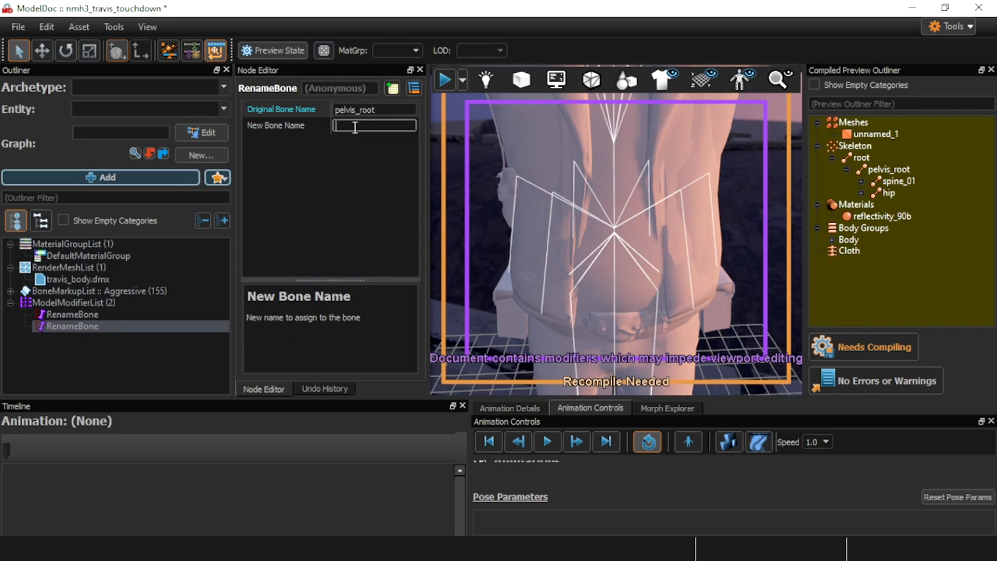
pyautogui.write('pelvis')
pyautogui.click(874, 348)
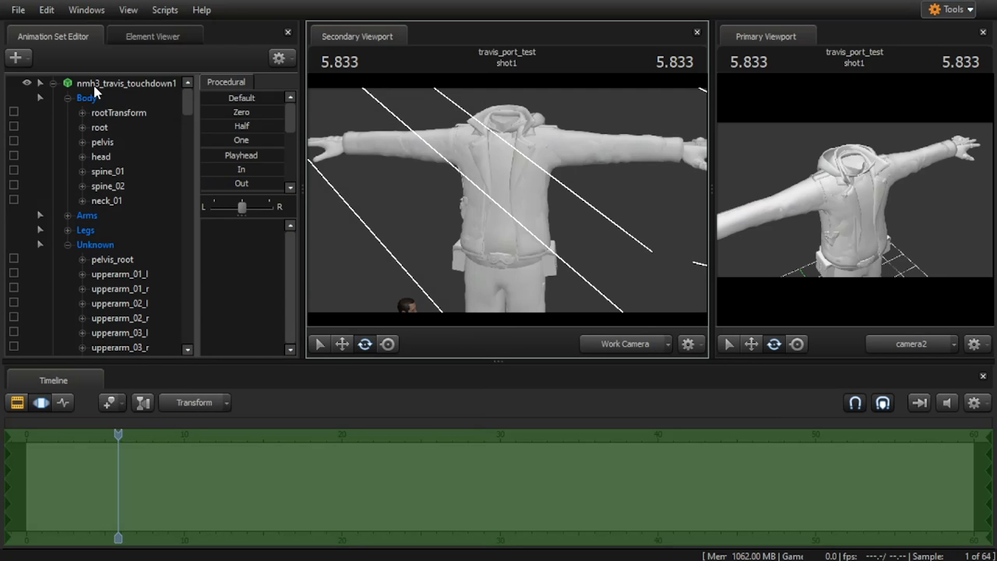
# Delete the nmh3_travis_touchdown1 animation set from the filmmaker session
pyautogui.click(95, 88)
pyautogui.rightClick(95, 89)
pyautogui.click(122, 117)
# Create an animation set for a new model using nmh3_travis_touchdown.vmdl
pyautogui.click(16, 57)
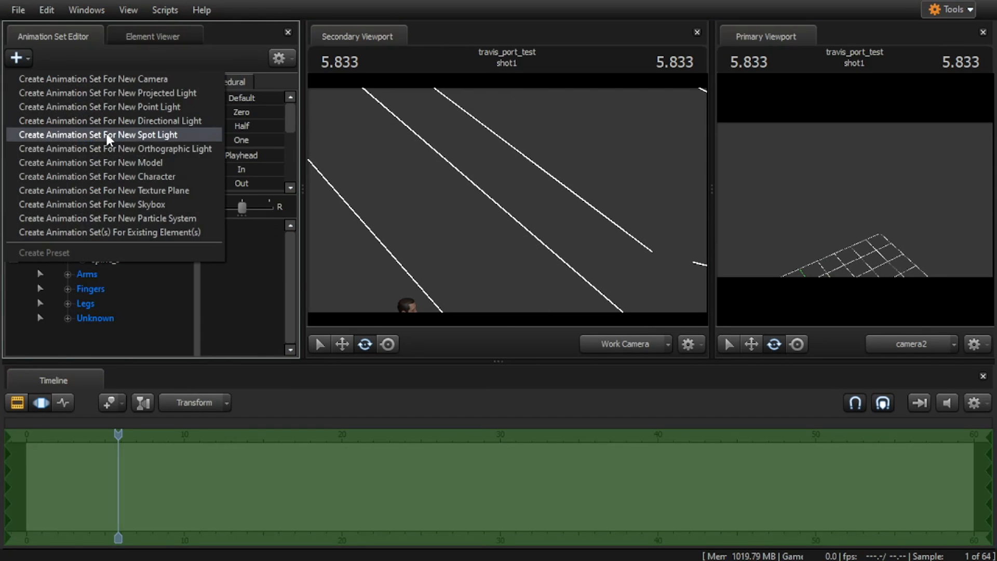
pyautogui.click(102, 163)
pyautogui.write('travis')
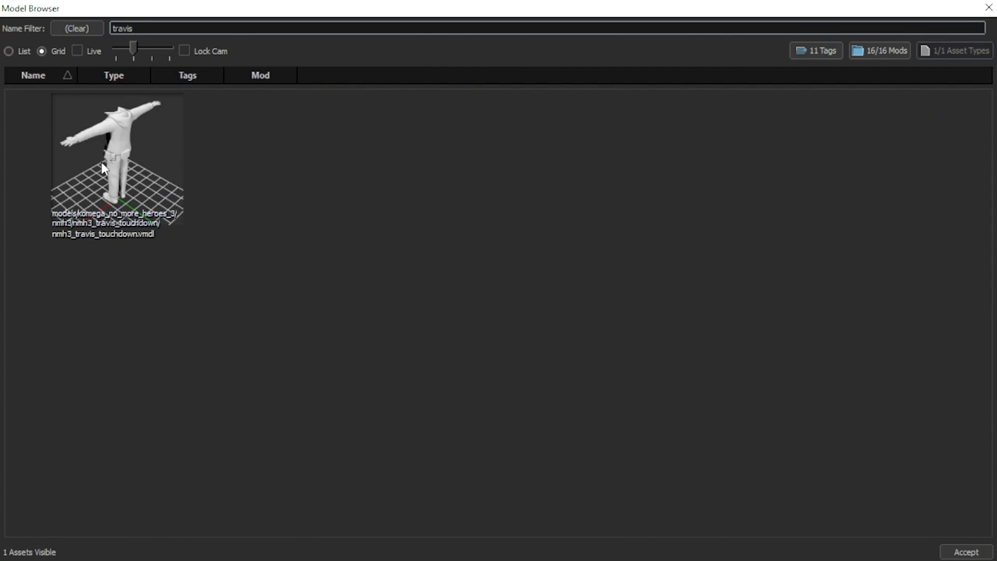
pyautogui.doubleClick(101, 162)
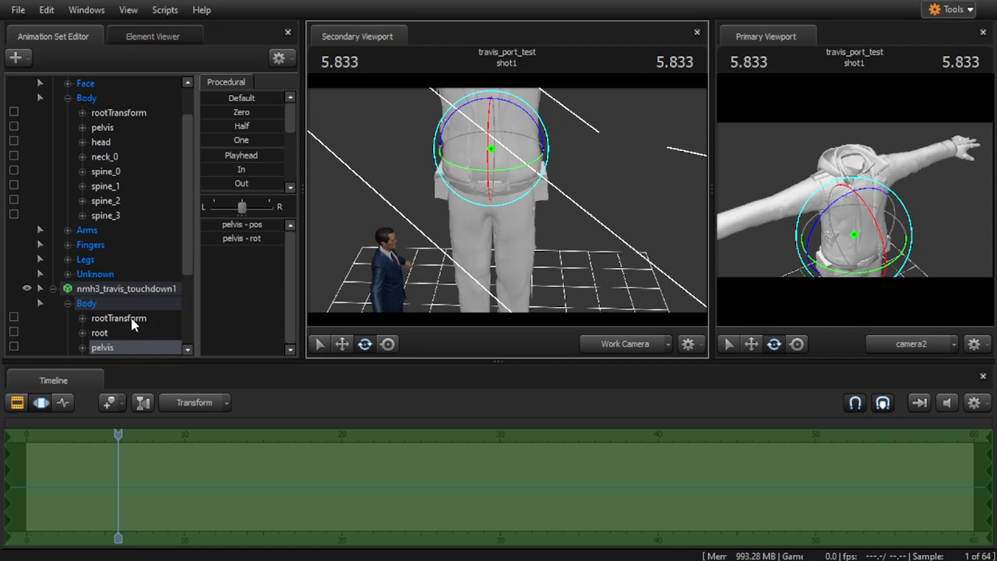
# Try rotating the Travis model's pelvis bone, and reset it to its default pose
pyautogui.click(125, 333)
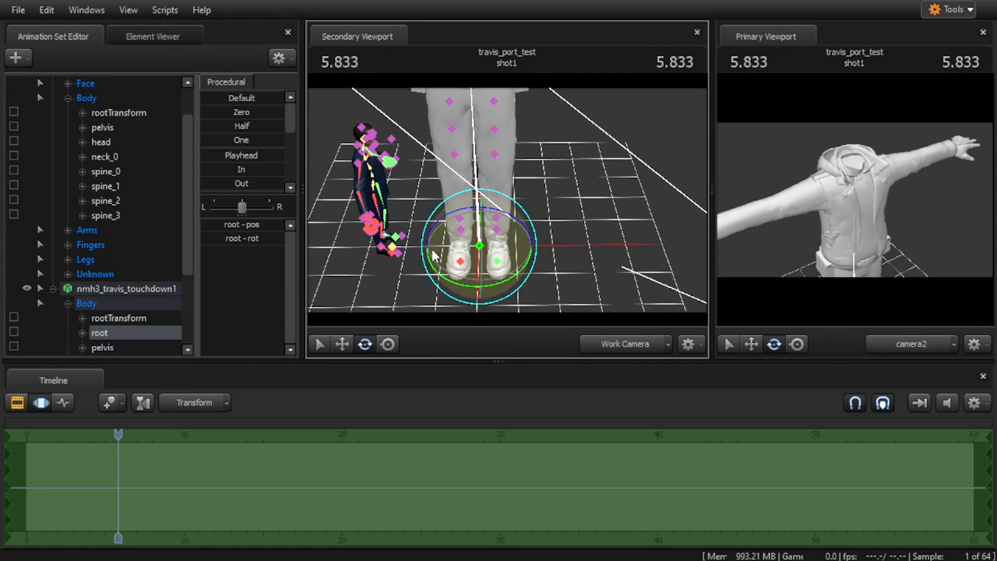
pyautogui.click(104, 348)
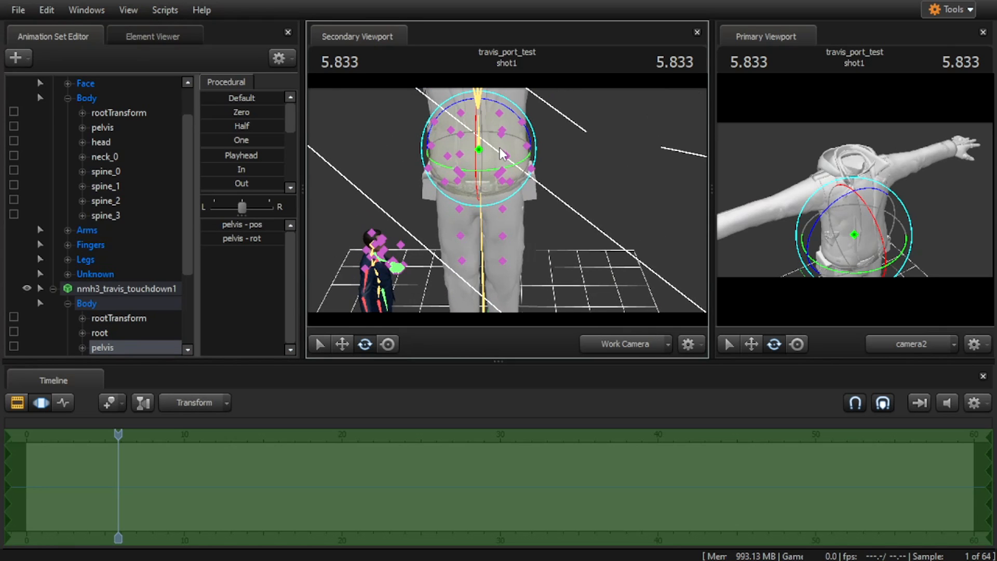
pyautogui.moveTo(438, 114); pyautogui.dragTo(447, 192)
pyautogui.hotkey('ctrl', 'z')
pyautogui.hotkey('ctrl', 'z')
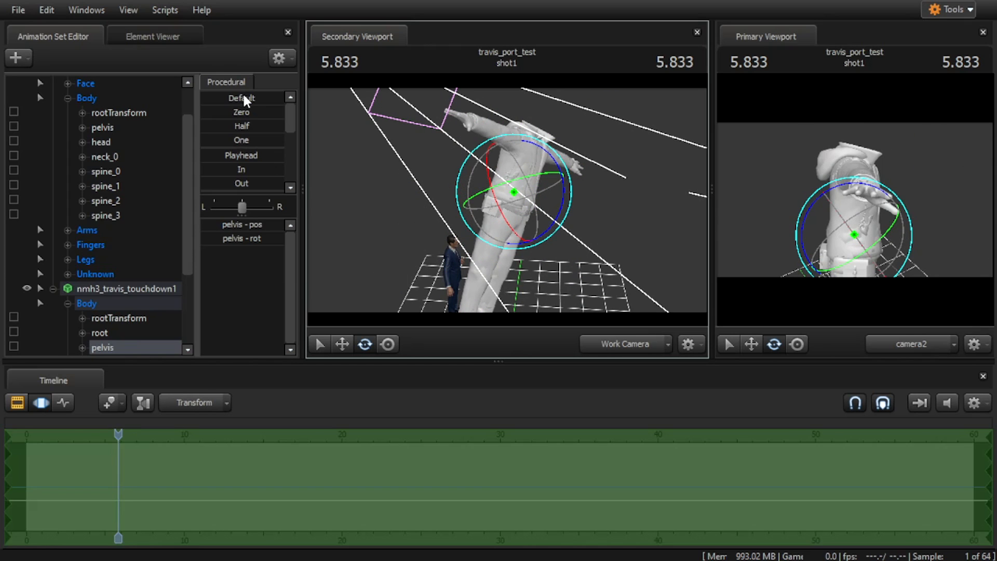
pyautogui.click(242, 98)
# Try rotating the Travis model's hip bone, and undo the rotation
pyautogui.scroll(-3, 156, 303)
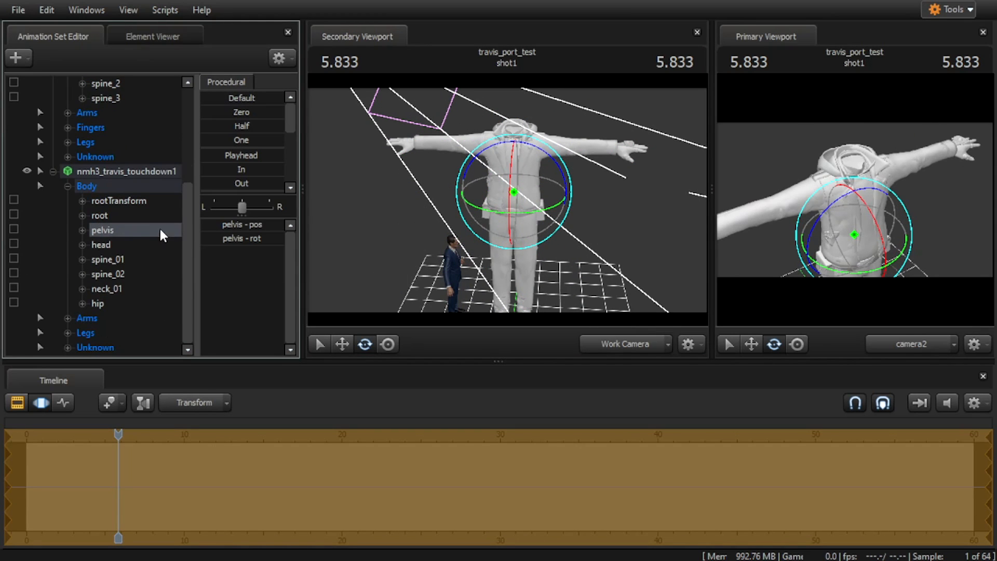
pyautogui.click(97, 304)
pyautogui.moveTo(405, 151); pyautogui.dragTo(358, 136)
pyautogui.press('w')
pyautogui.press('d')
pyautogui.moveTo(524, 176); pyautogui.dragTo(515, 187)
pyautogui.press('s')
pyautogui.press('ctrl')
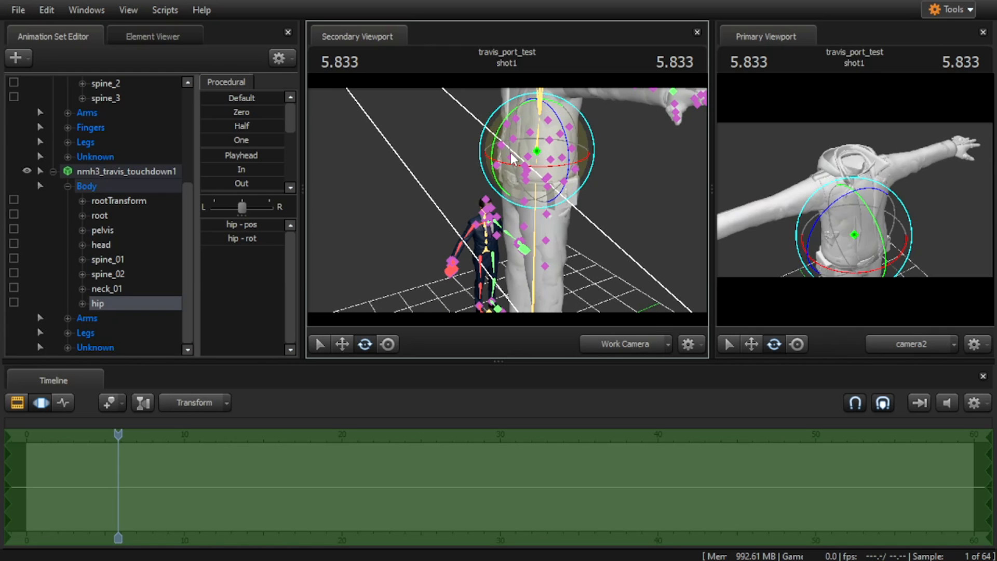
pyautogui.moveTo(612, 104)
pyautogui.mouseDown()
pyautogui.moveTo(607, 124)
pyautogui.moveTo(612, 105)
pyautogui.mouseUp()
pyautogui.press('s')
pyautogui.press('ctrl')
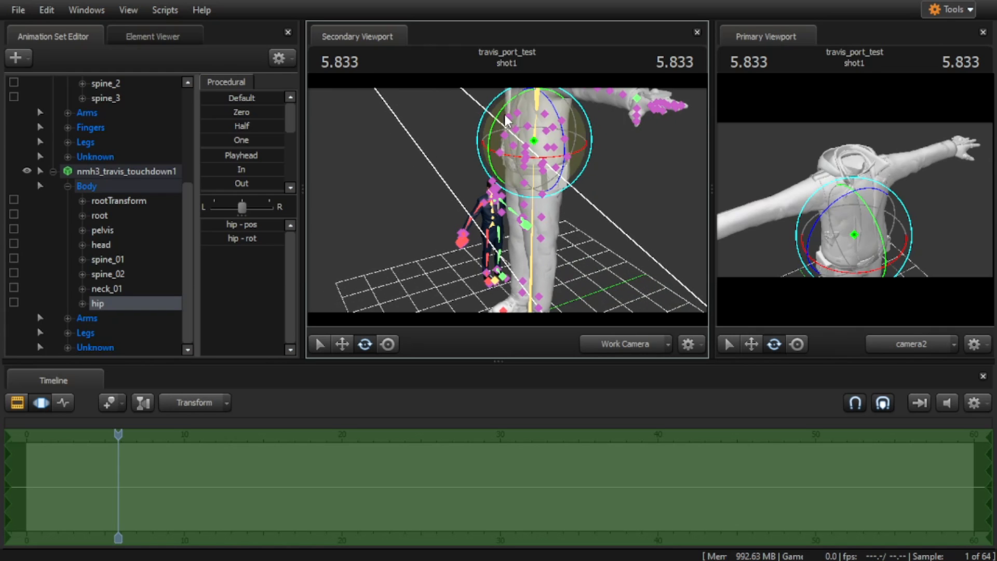
pyautogui.moveTo(532, 139); pyautogui.dragTo(514, 155)
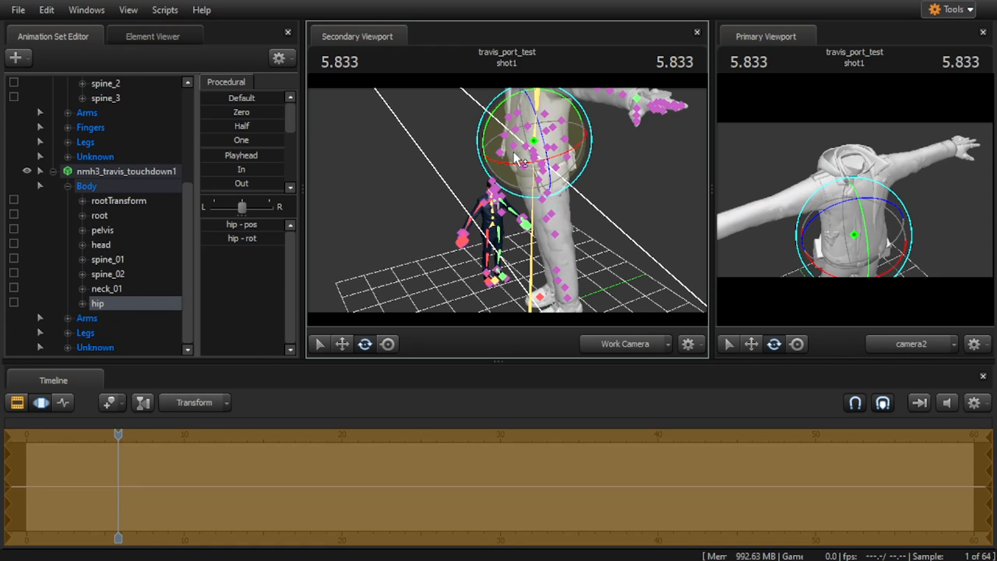
pyautogui.hotkey('ctrl', 'z')
# Rotate the Travis model's calf_l bone to bend the left knee backwards
pyautogui.moveTo(462, 177); pyautogui.dragTo(552, 211)
pyautogui.keyDown('ctrl'); pyautogui.click(534, 202); pyautogui.keyUp('ctrl')
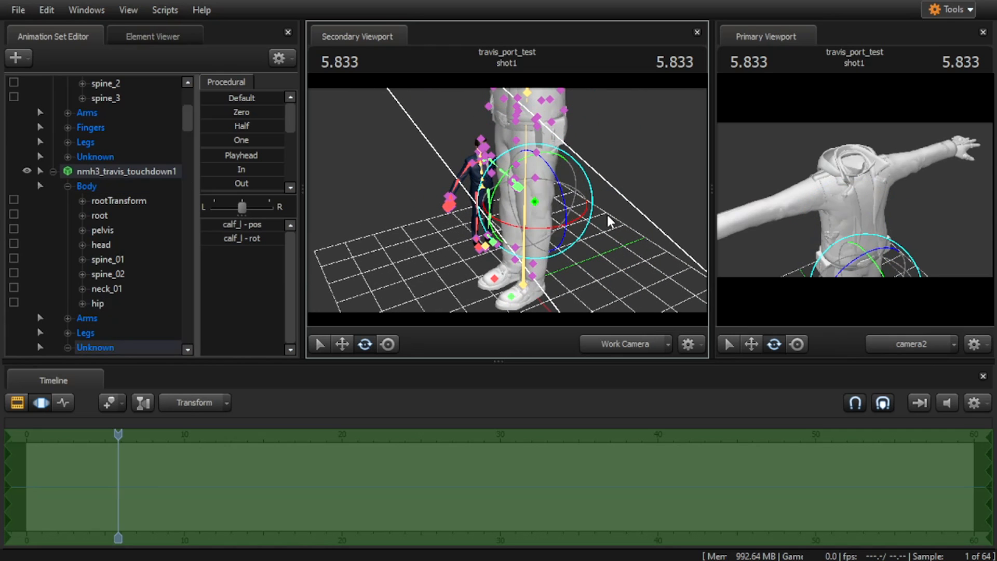
pyautogui.moveTo(495, 231); pyautogui.dragTo(531, 234)
# Test the root, pelvis and hip bones of the Travis model in turn, and undo the test changes
pyautogui.click(111, 219)
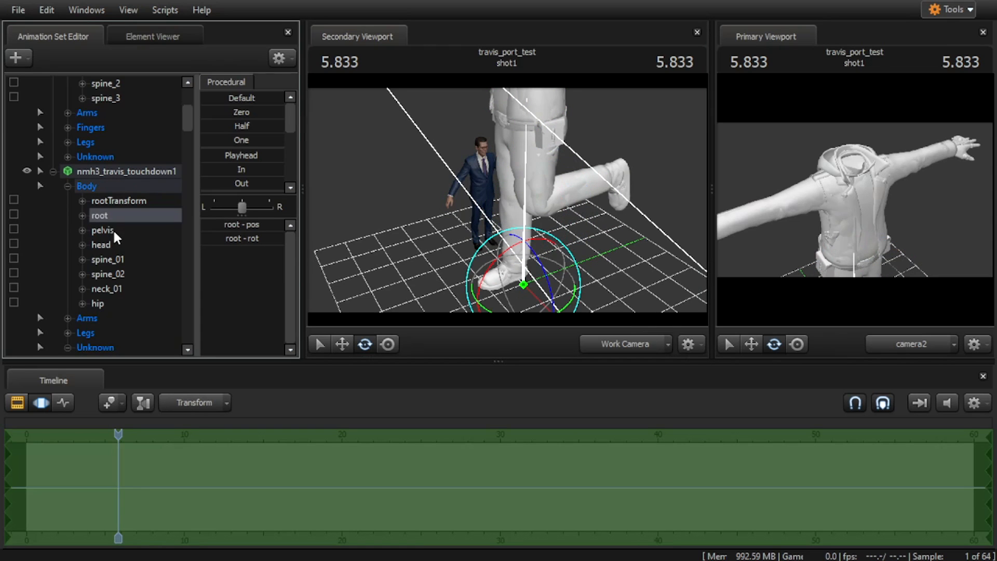
pyautogui.click(114, 232)
pyautogui.moveTo(478, 188)
pyautogui.mouseDown()
pyautogui.moveTo(481, 156)
pyautogui.moveTo(547, 112)
pyautogui.moveTo(470, 175)
pyautogui.mouseUp()
pyautogui.hotkey('ctrl', 'z')
pyautogui.click(94, 304)
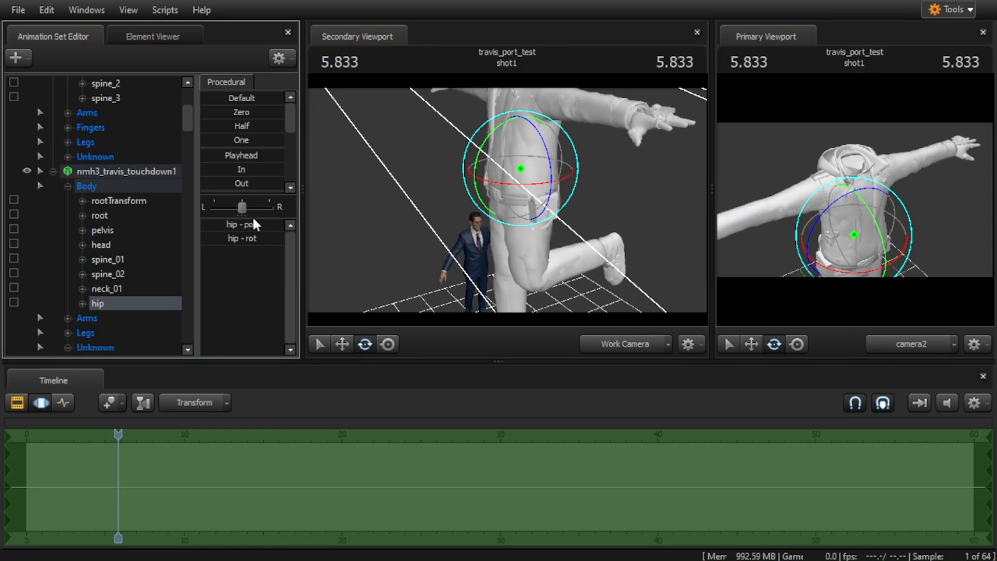
pyautogui.hotkey('ctrl', 'z')
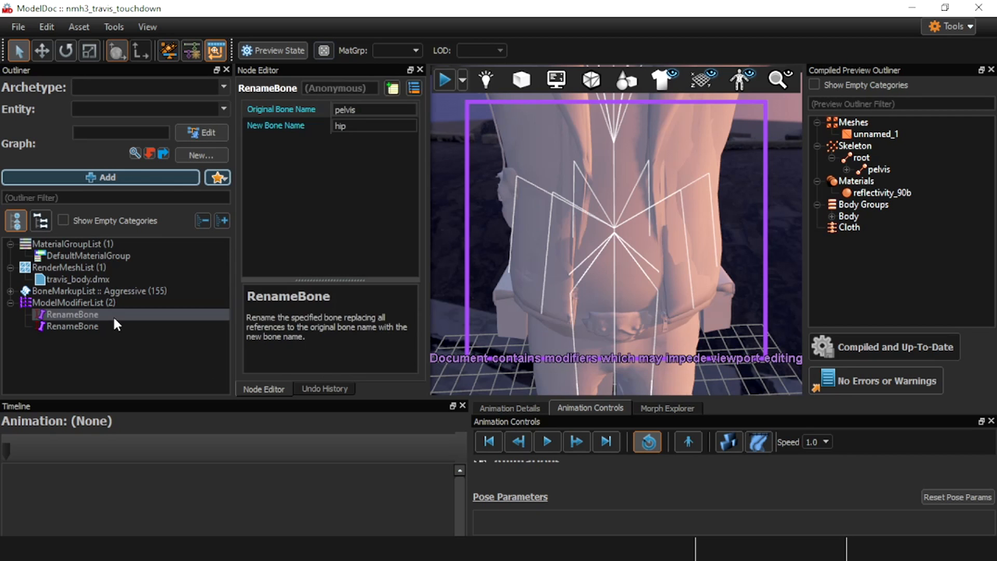
# Switch to ModelDoc and start moving both RenameBone modifiers into a prefab
pyautogui.click(108, 327)
pyautogui.click(109, 317)
pyautogui.click(112, 347)
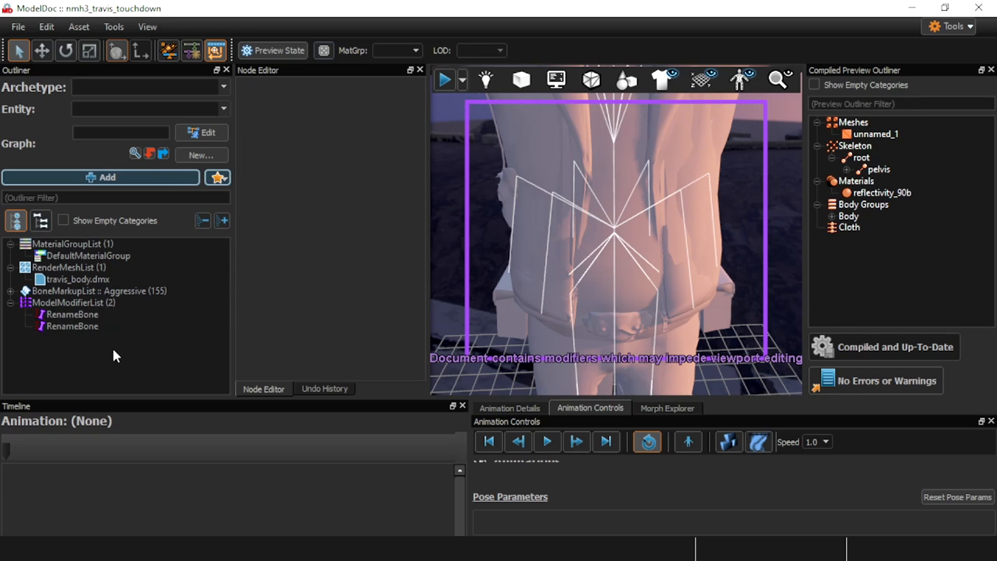
pyautogui.click(104, 326)
pyautogui.click(107, 336)
pyautogui.click(78, 315)
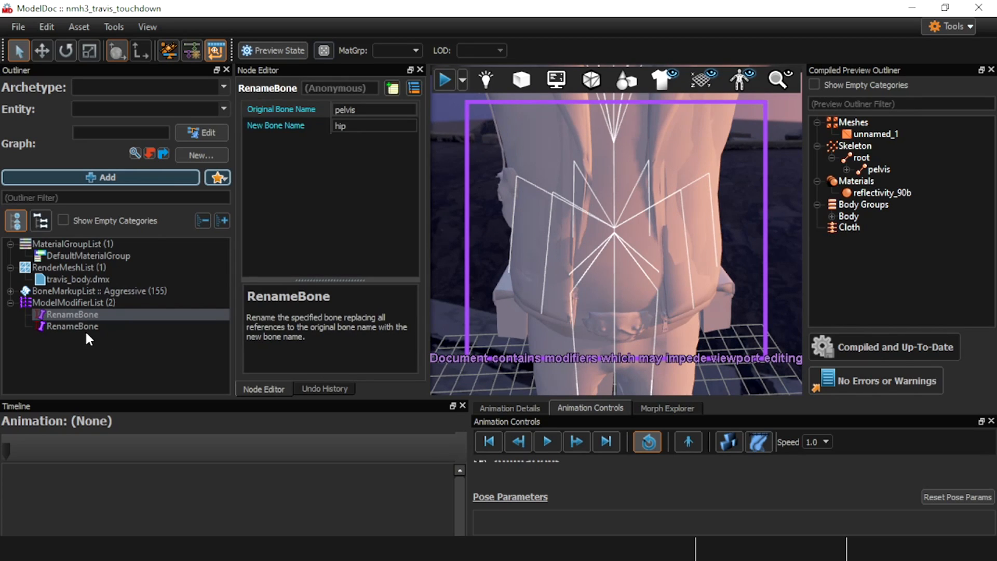
pyautogui.keyDown('shift'); pyautogui.click(86, 328); pyautogui.keyUp('shift')
pyautogui.rightClick(86, 328)
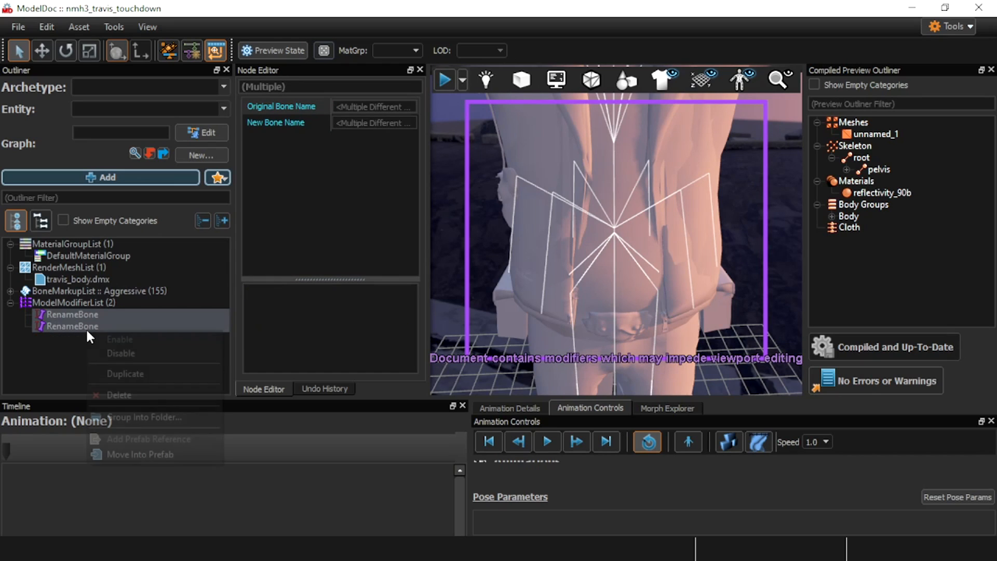
pyautogui.click(132, 455)
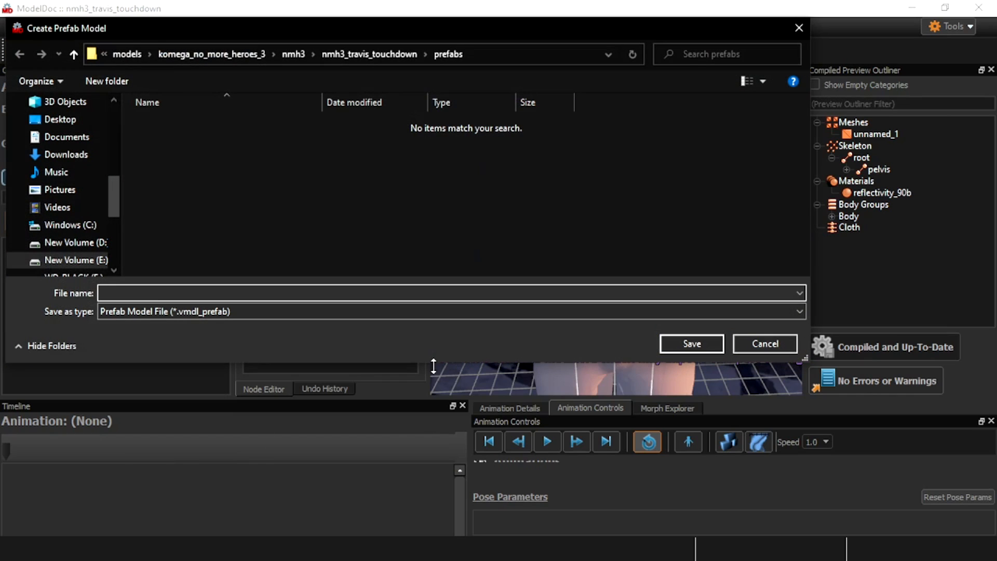
# Delete the prefab folder from the model's nmh3_travis_touchdown folder, keeping the prefabs folder
pyautogui.click(366, 54)
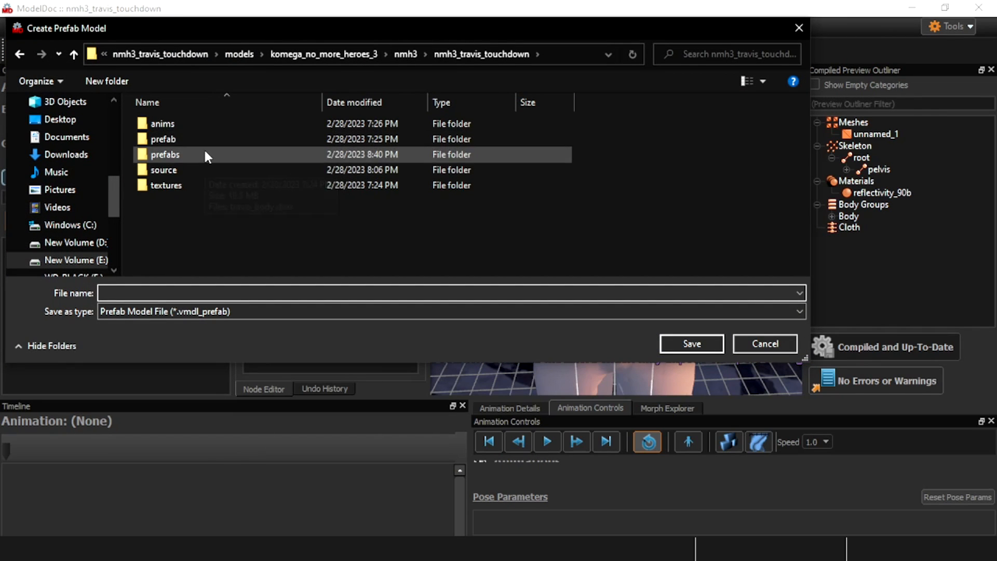
pyautogui.rightClick(229, 142)
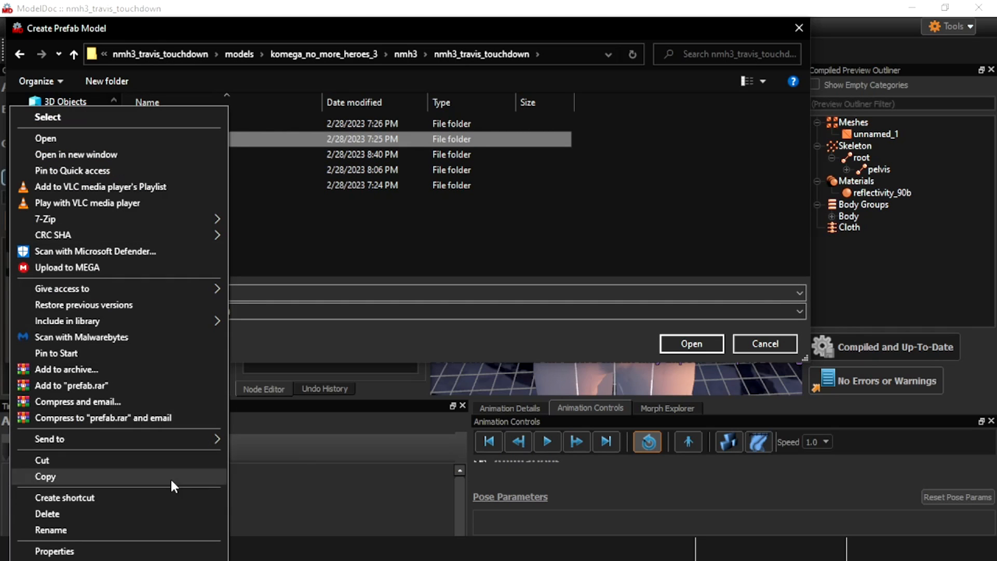
pyautogui.click(96, 513)
pyautogui.click(170, 145)
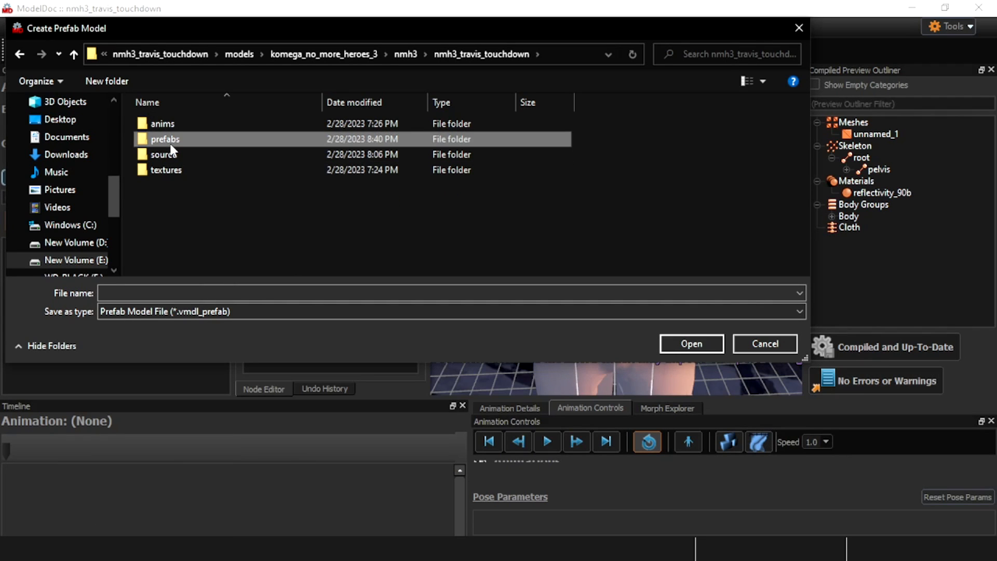
# Enter nmh3_bone_rename as the prefab's file name in the prefabs folder, cancel the save, and deselect the modifiers
pyautogui.doubleClick(219, 139)
pyautogui.click(189, 307)
pyautogui.click(198, 294)
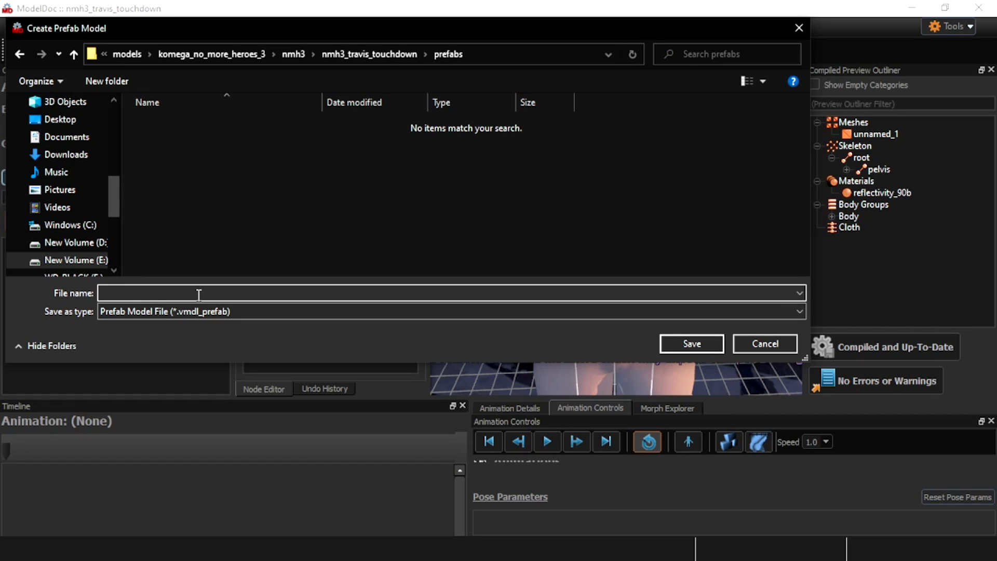
pyautogui.write('nmh3_bone_rename')
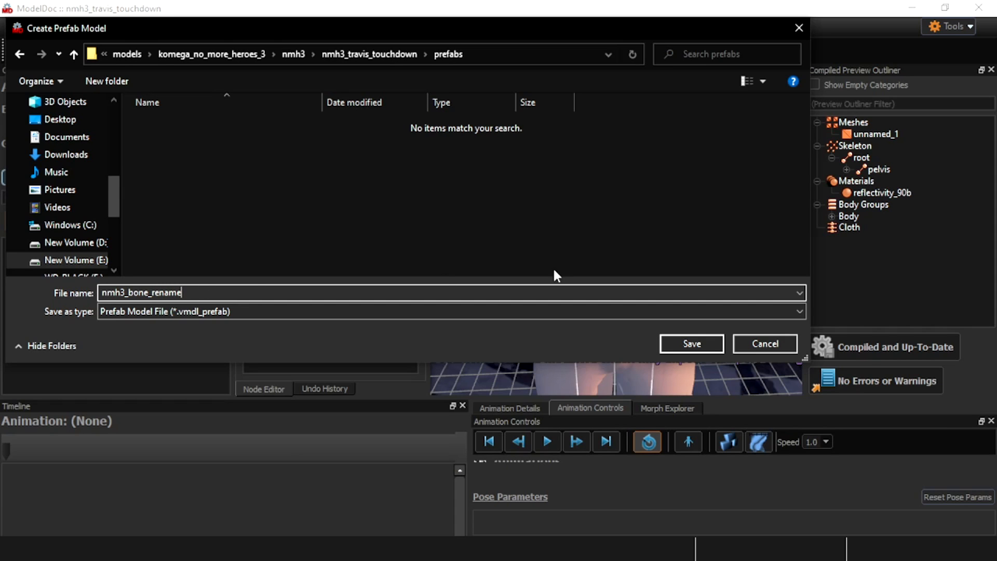
pyautogui.click(765, 344)
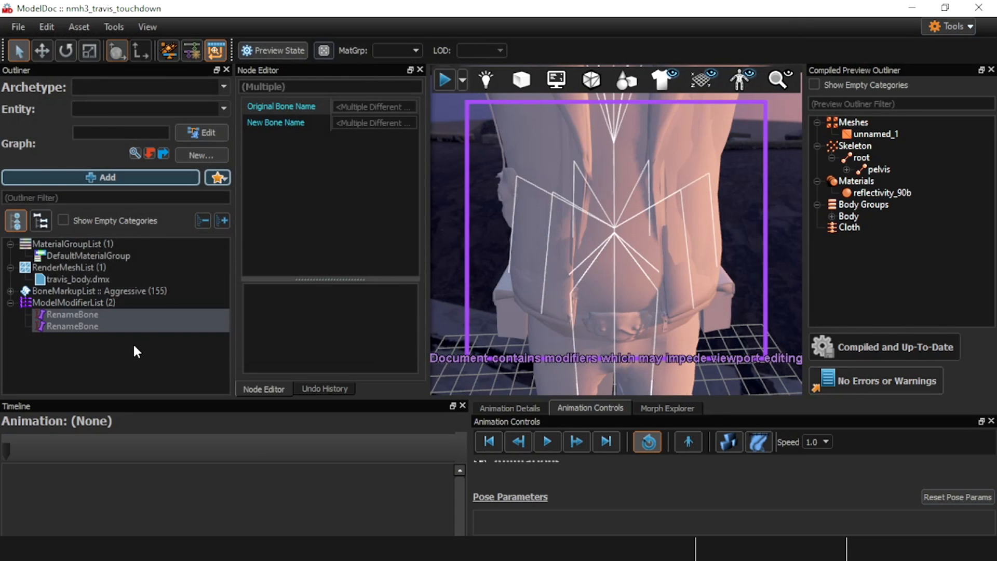
pyautogui.click(134, 346)
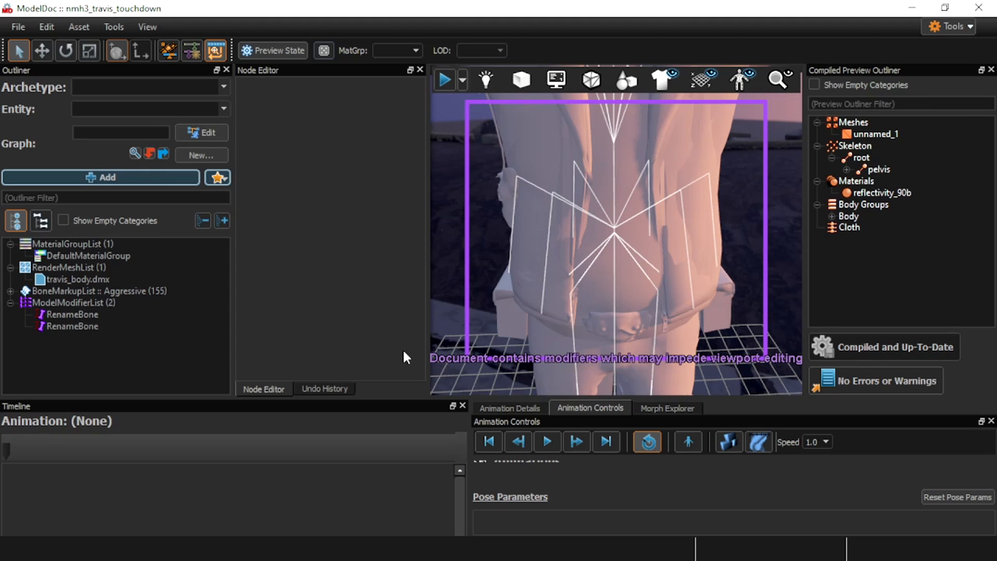
# Switch to File Explorer and paste unreal_engine_bone_rename.vmdl_prefab into the model's prefabs folder
pyautogui.press('super')
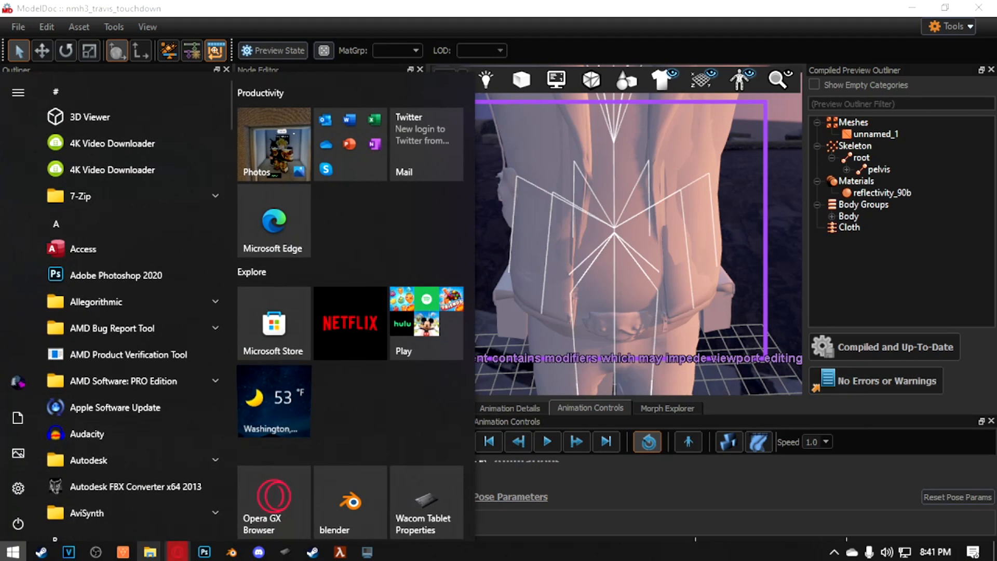
pyautogui.moveTo(152, 555)
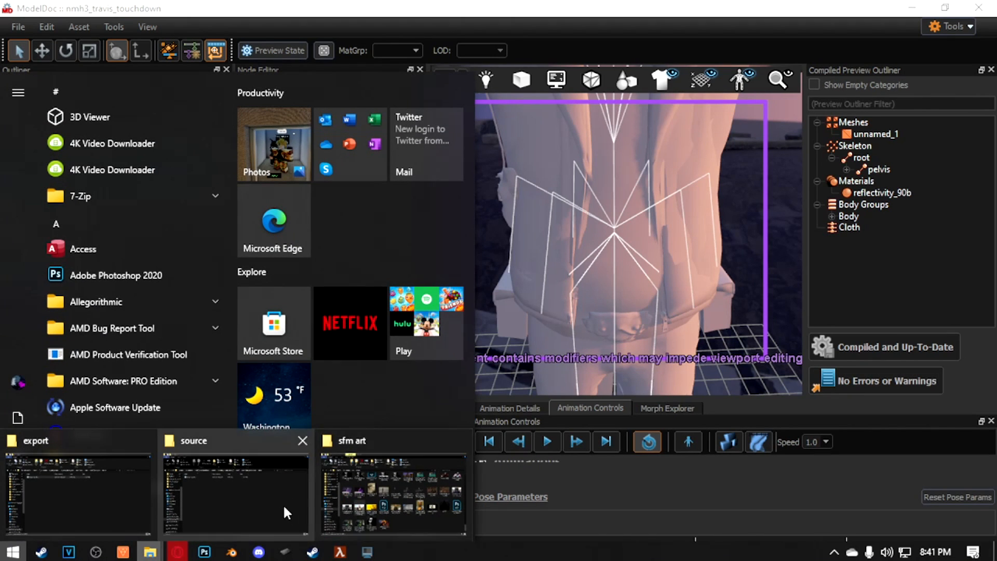
pyautogui.click(244, 493)
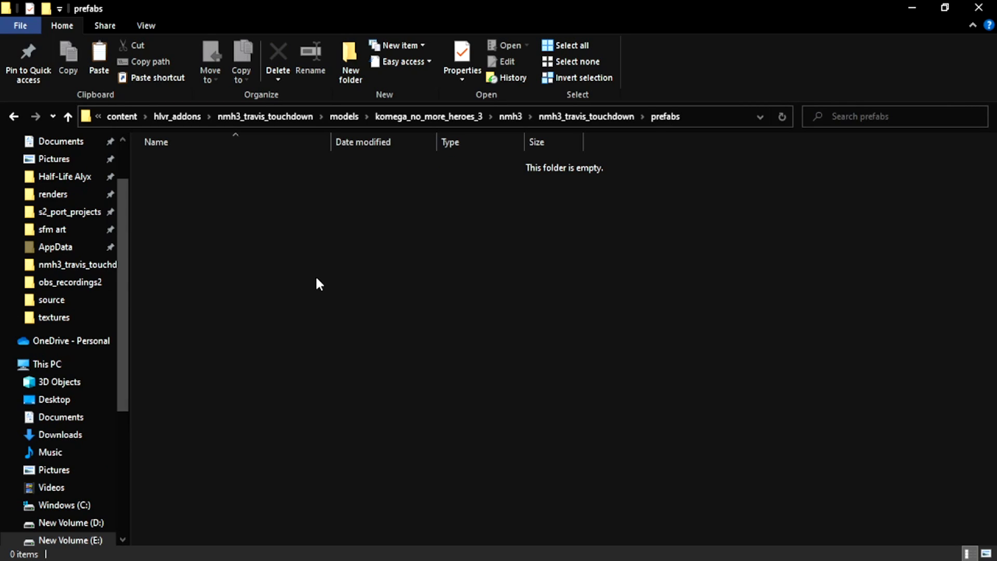
pyautogui.hotkey('ctrl', 'v')
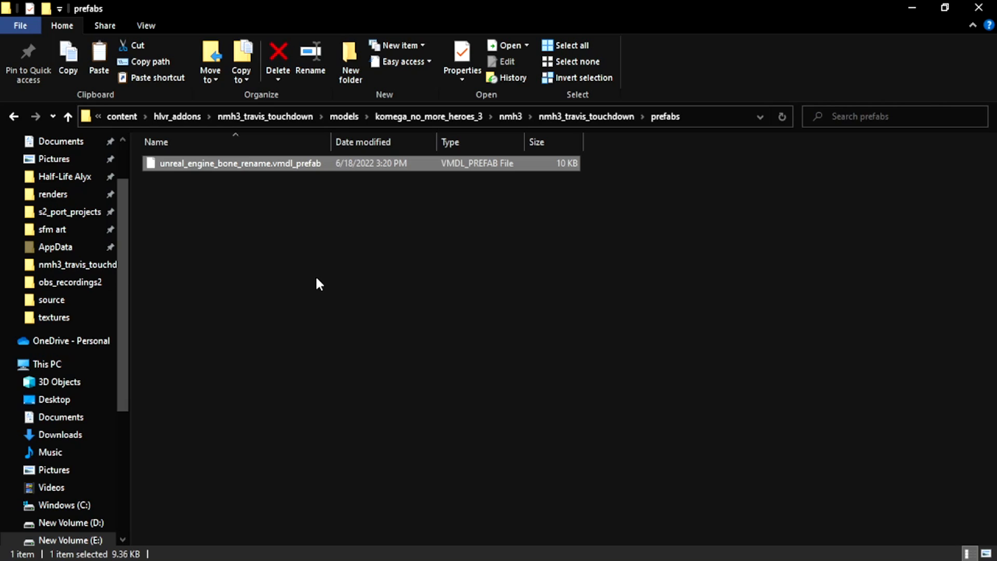
pyautogui.click(316, 278)
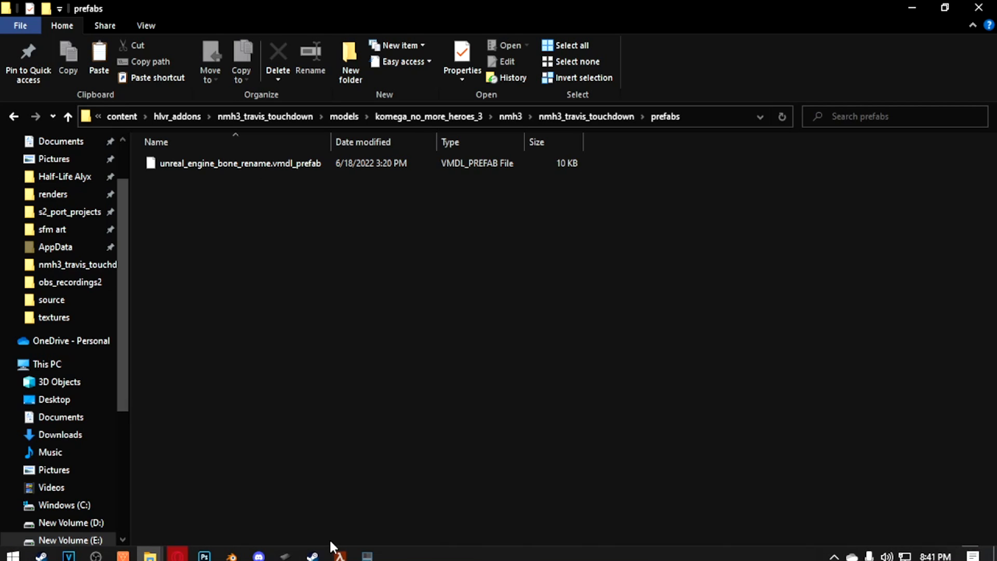
# Switch to ModelDoc and add a Prefab node that references unreal_engine_bone_rename.vmdl_prefab from the model's prefabs folder
pyautogui.moveTo(346, 554)
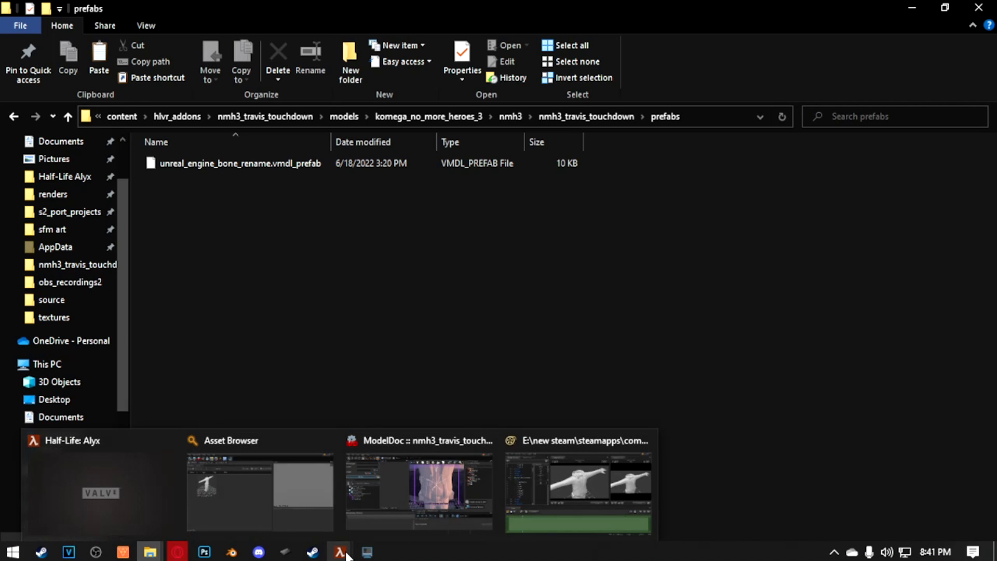
pyautogui.click(481, 479)
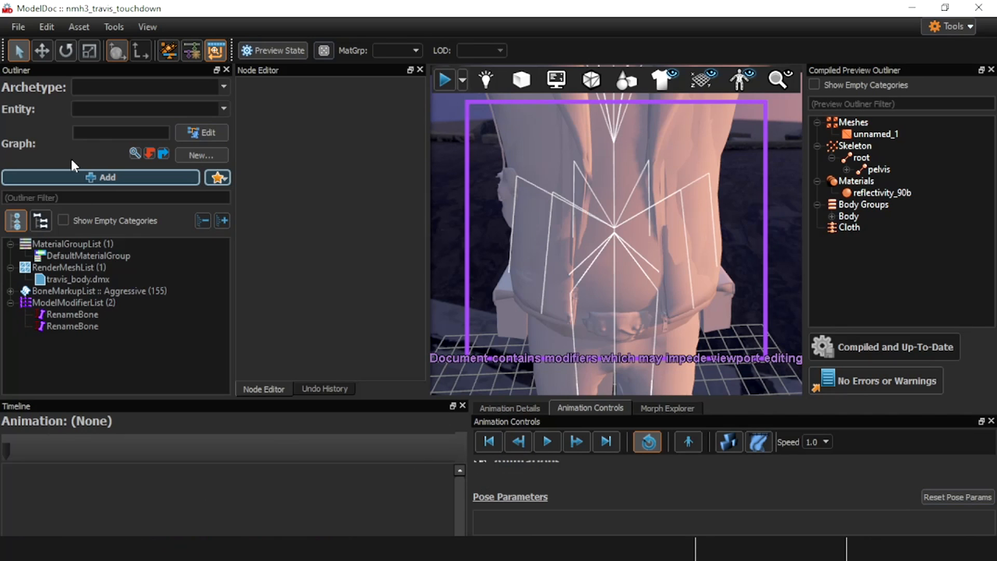
pyautogui.click(85, 182)
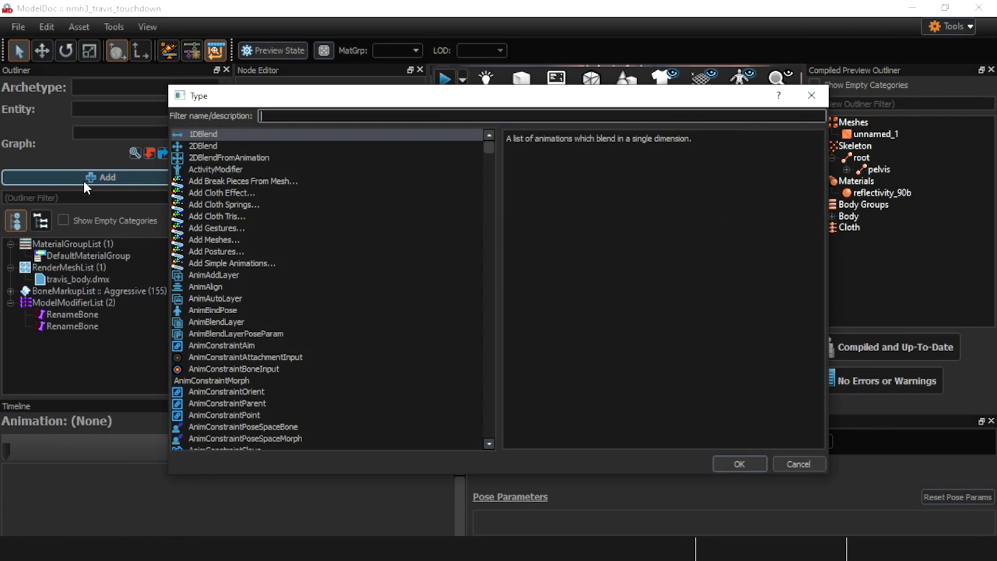
pyautogui.write('pref')
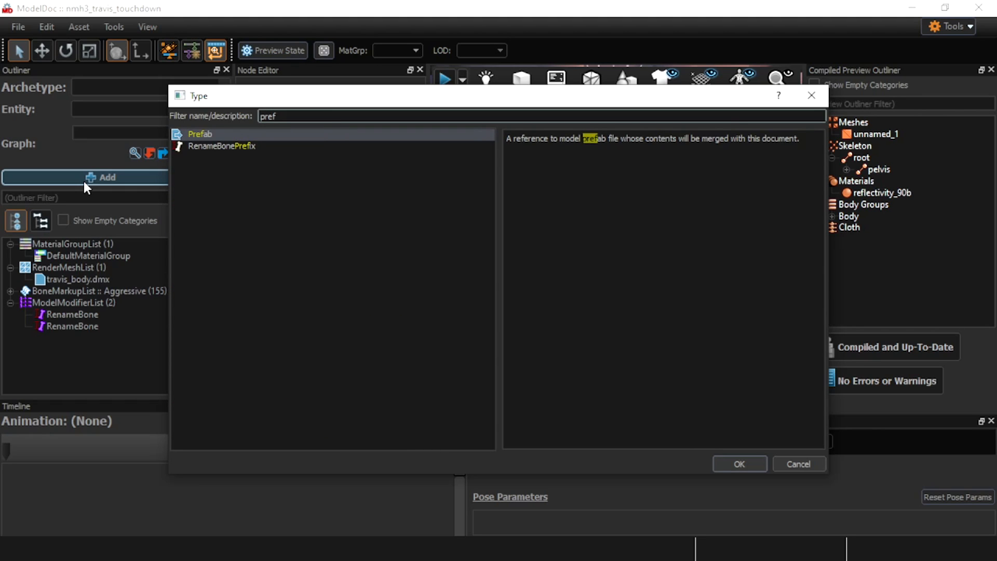
pyautogui.press('Return')
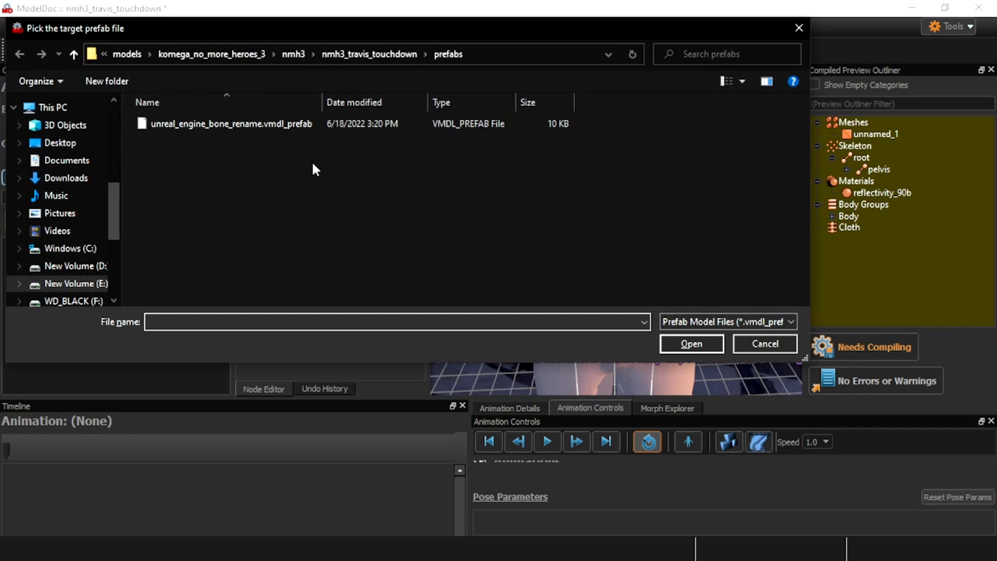
pyautogui.doubleClick(238, 123)
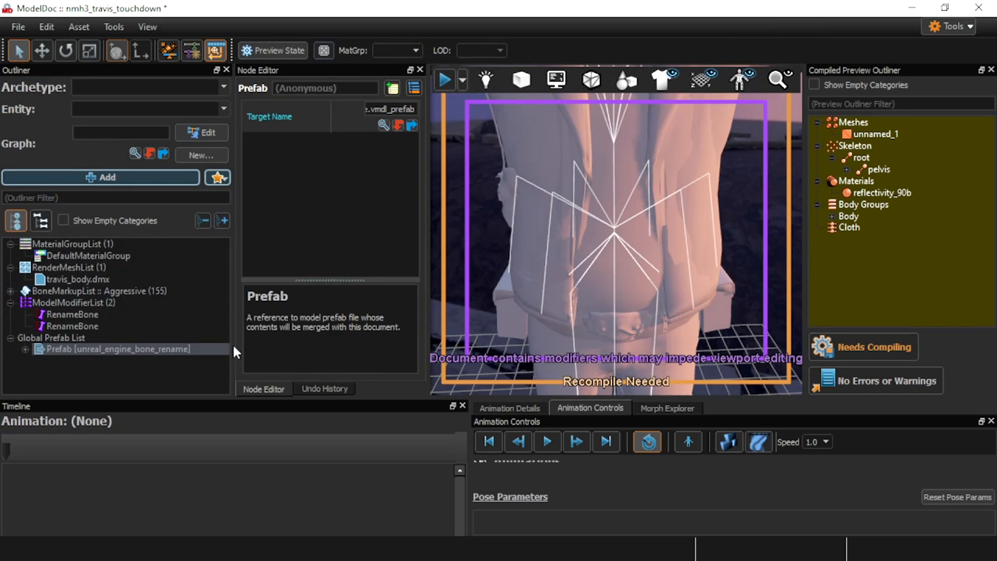
# Compile the model with the prefab and read through the error list, closing it again
pyautogui.click(838, 354)
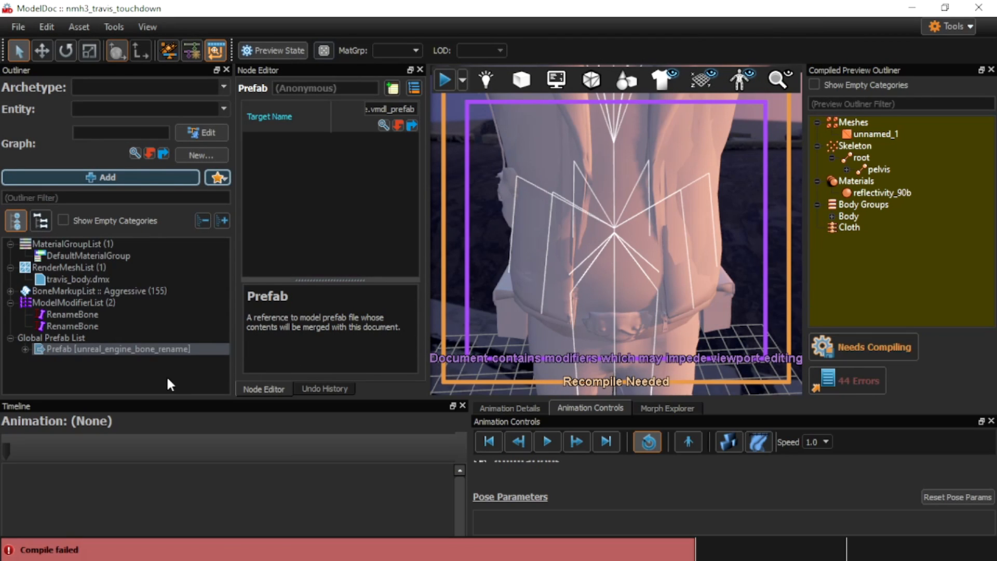
pyautogui.click(869, 394)
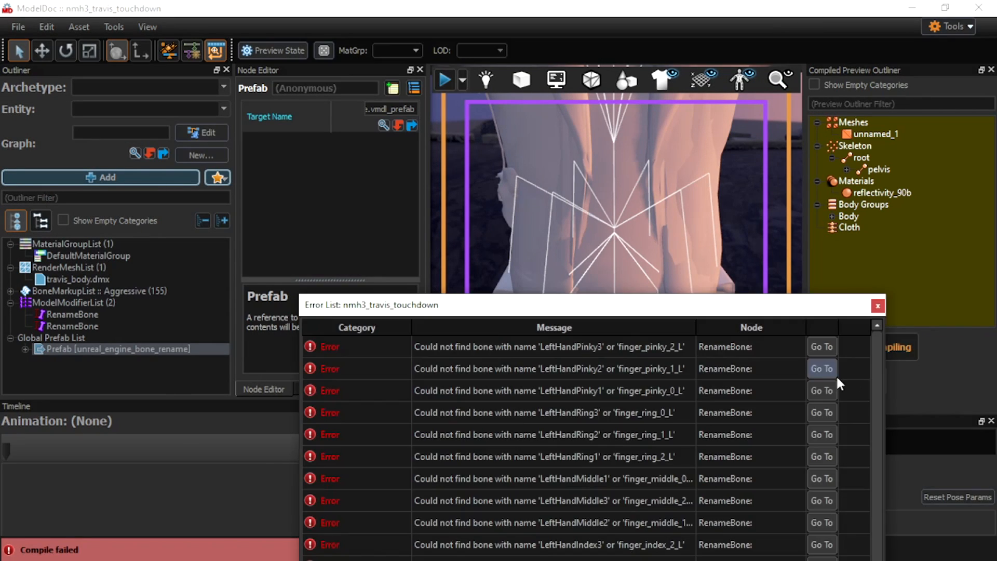
pyautogui.scroll(-10, 589, 395)
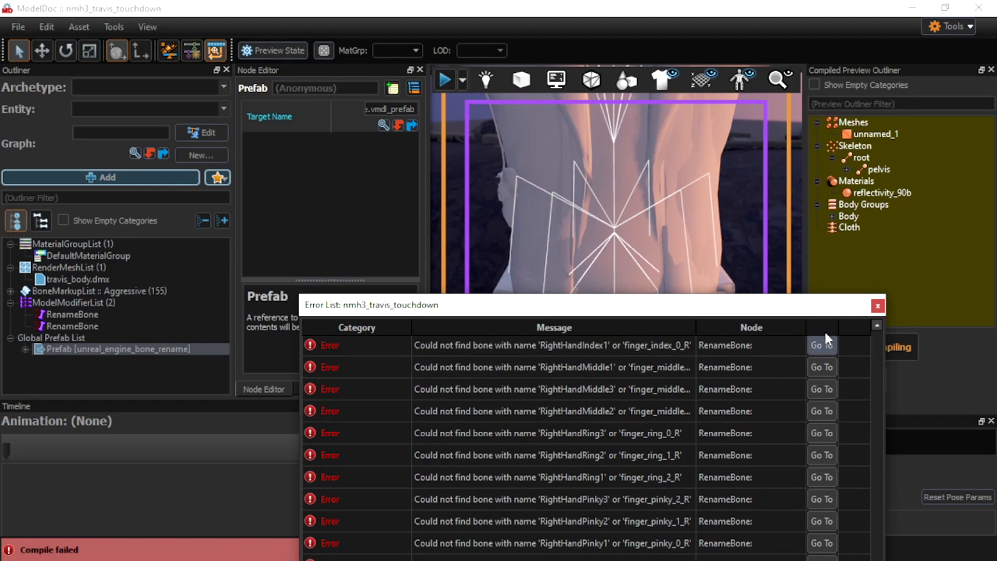
pyautogui.click(878, 306)
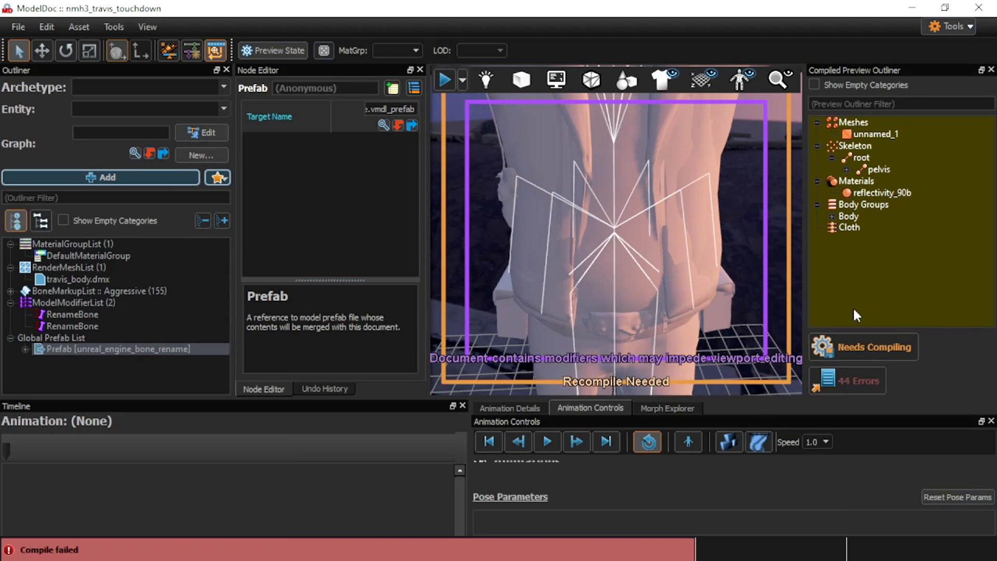
# Flatten the unreal_engine_bone_rename prefab so its modifier folders merge into the model's own modifier list
pyautogui.click(26, 348)
pyautogui.rightClick(75, 349)
pyautogui.click(51, 347)
pyautogui.rightClick(51, 348)
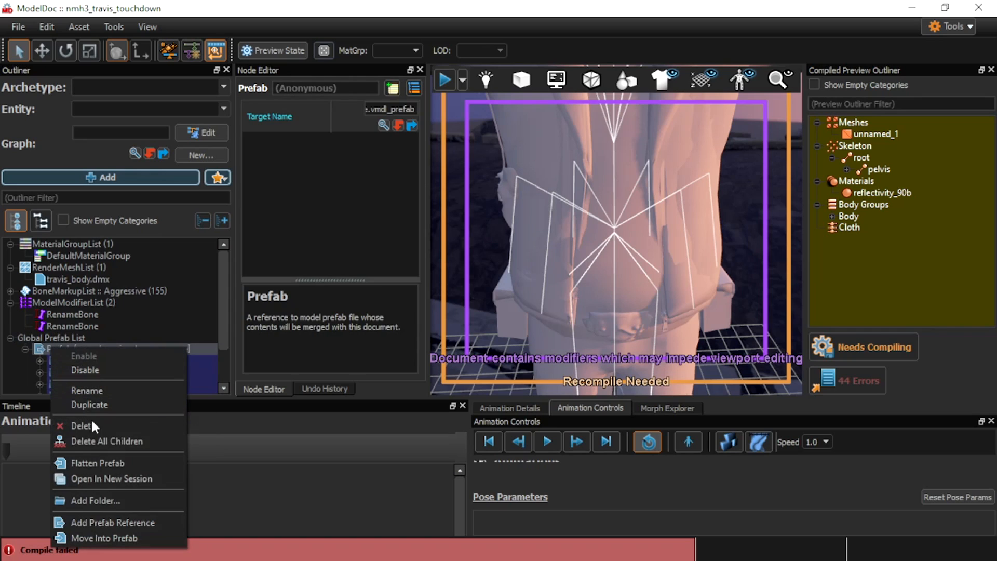
pyautogui.click(121, 463)
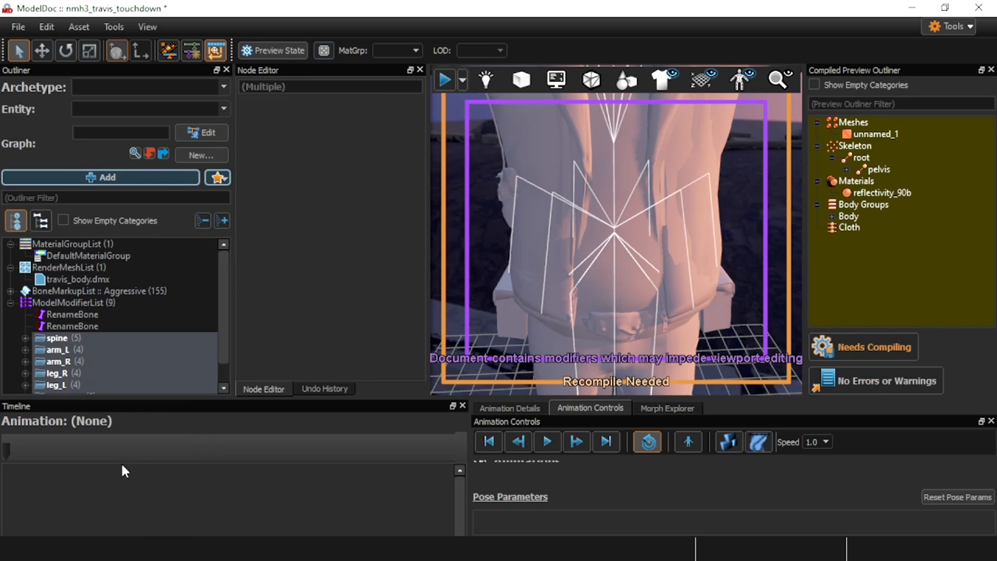
# Expand the spine folder and examine the bone names in its RenameBone modifiers, comparing them with the skeleton's second spine bone
pyautogui.scroll(-1, 86, 332)
pyautogui.scroll(1, 86, 335)
pyautogui.scroll(-1, 90, 362)
pyautogui.scroll(1, 68, 357)
pyautogui.click(27, 336)
pyautogui.scroll(-3, 57, 312)
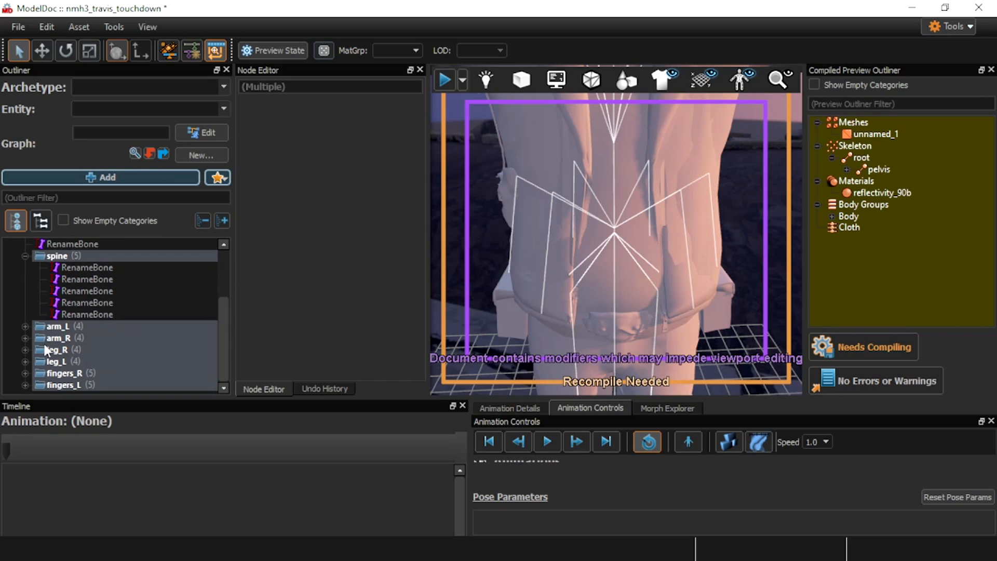
pyautogui.click(84, 281)
pyautogui.click(84, 272)
pyautogui.click(89, 278)
pyautogui.click(96, 291)
pyautogui.click(100, 304)
pyautogui.click(104, 280)
pyautogui.click(107, 267)
pyautogui.click(112, 291)
pyautogui.click(114, 301)
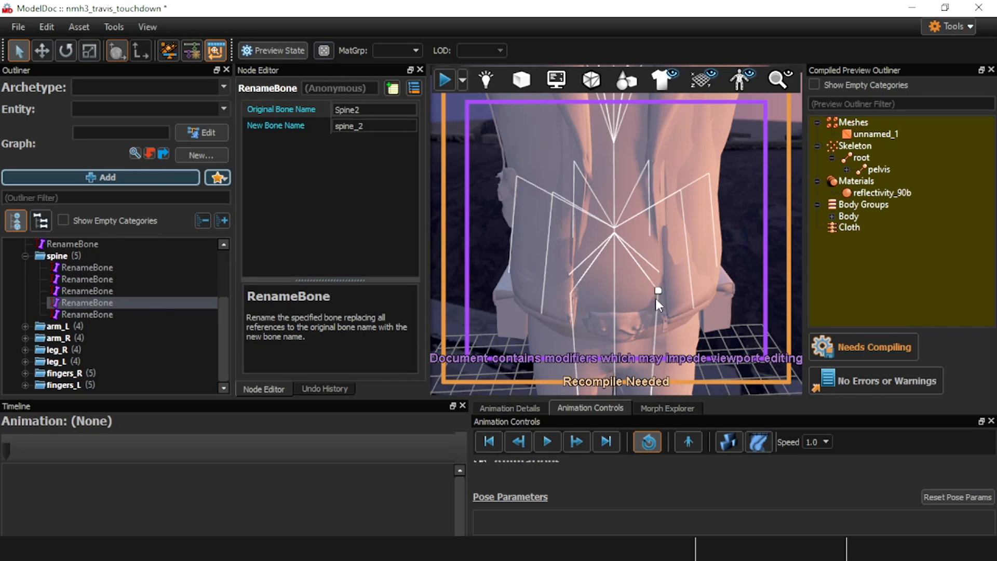
pyautogui.click(610, 141)
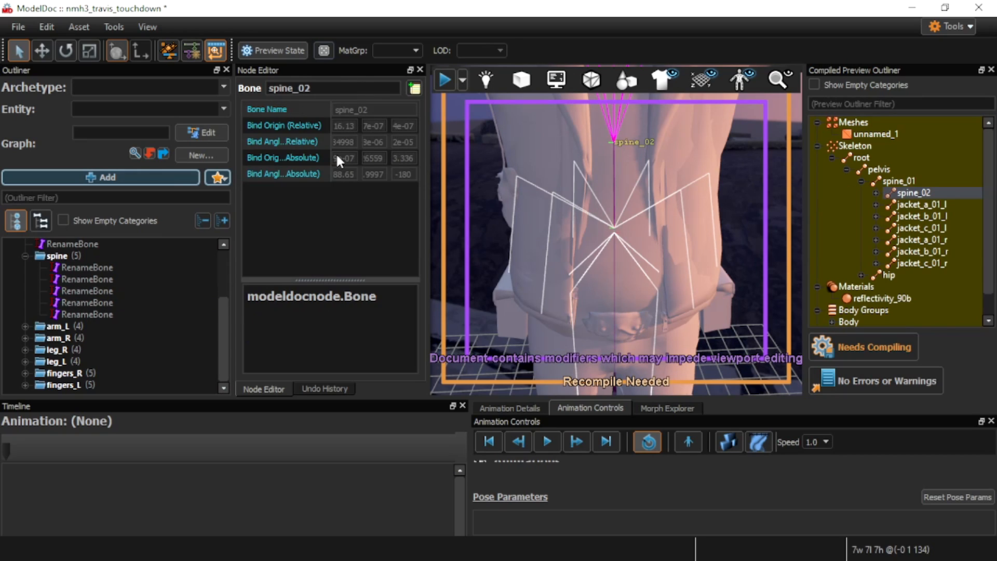
pyautogui.click(112, 303)
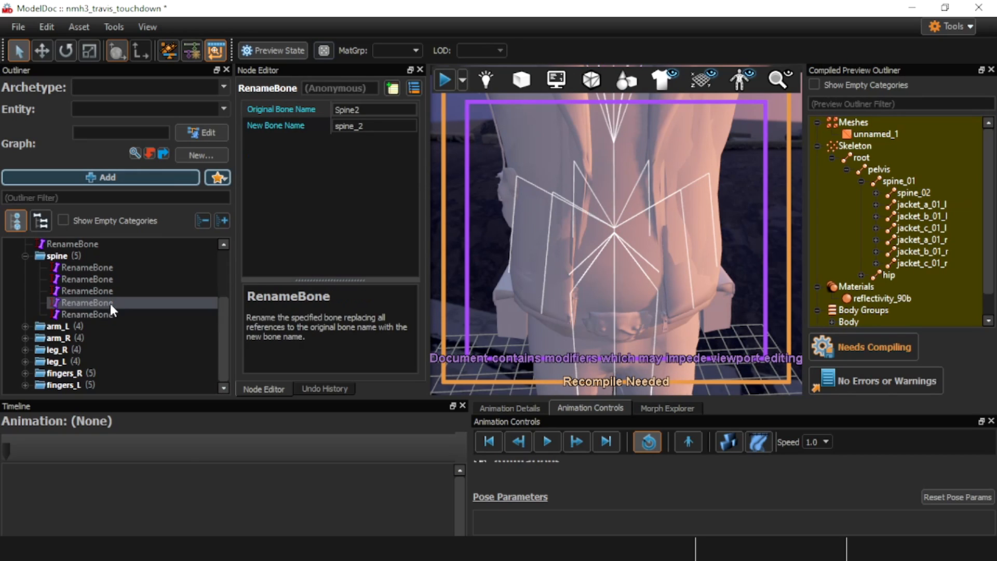
# Delete the RenameBone modifier that renames Hips to pelvis from the spine folder
pyautogui.click(104, 268)
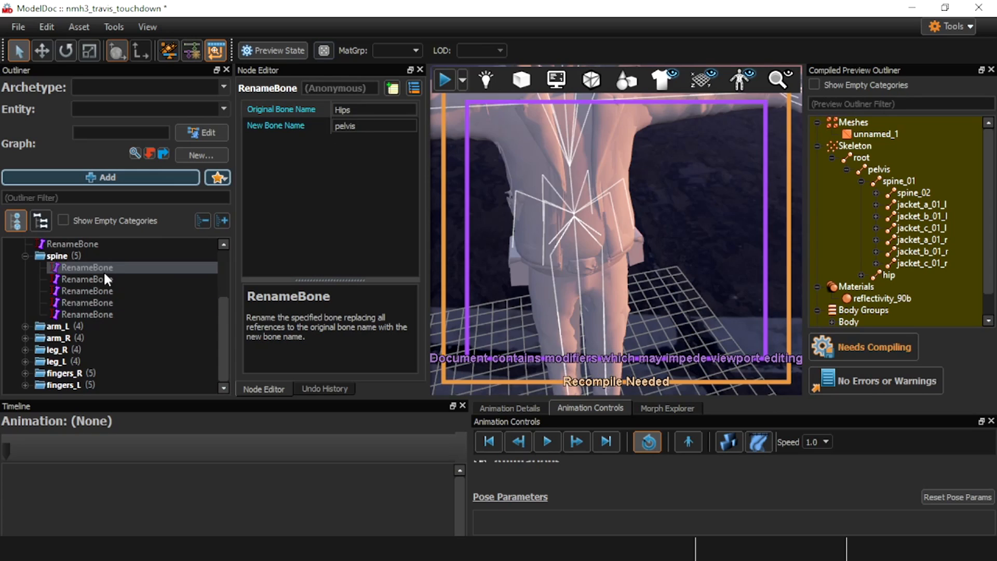
pyautogui.scroll(2, 109, 275)
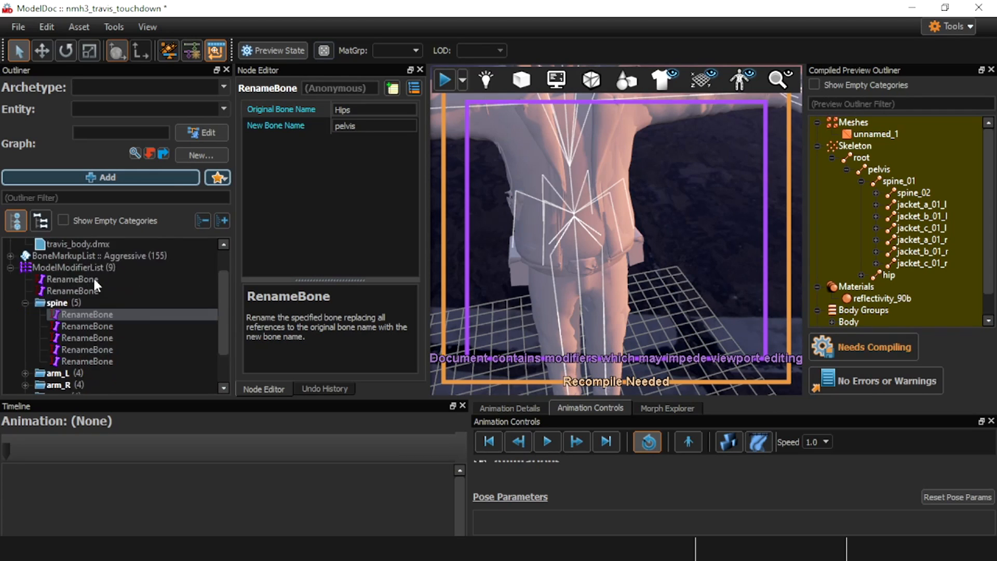
pyautogui.scroll(-1, 91, 278)
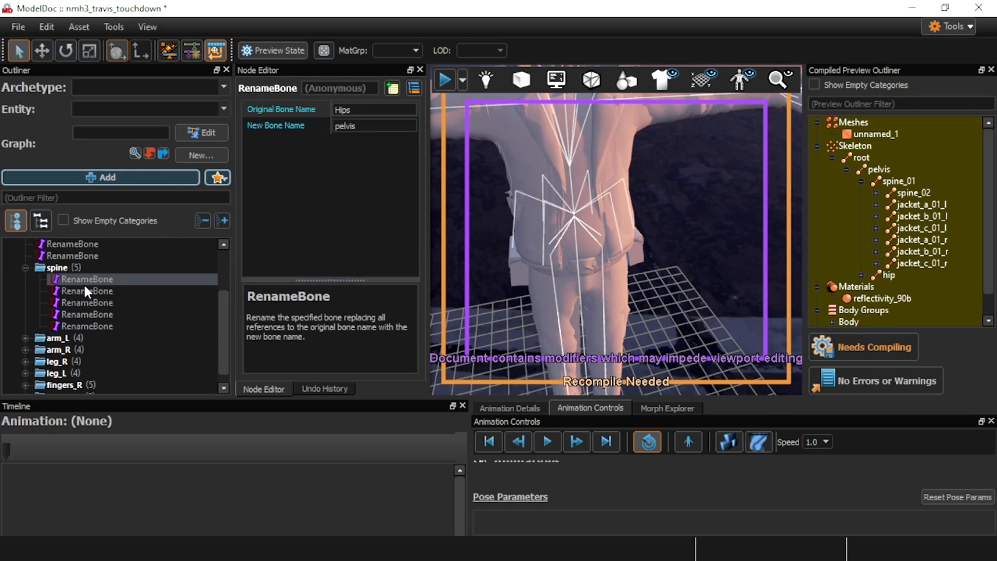
pyautogui.click(89, 290)
pyautogui.click(91, 283)
pyautogui.click(91, 292)
pyautogui.click(92, 280)
pyautogui.press('Delete')
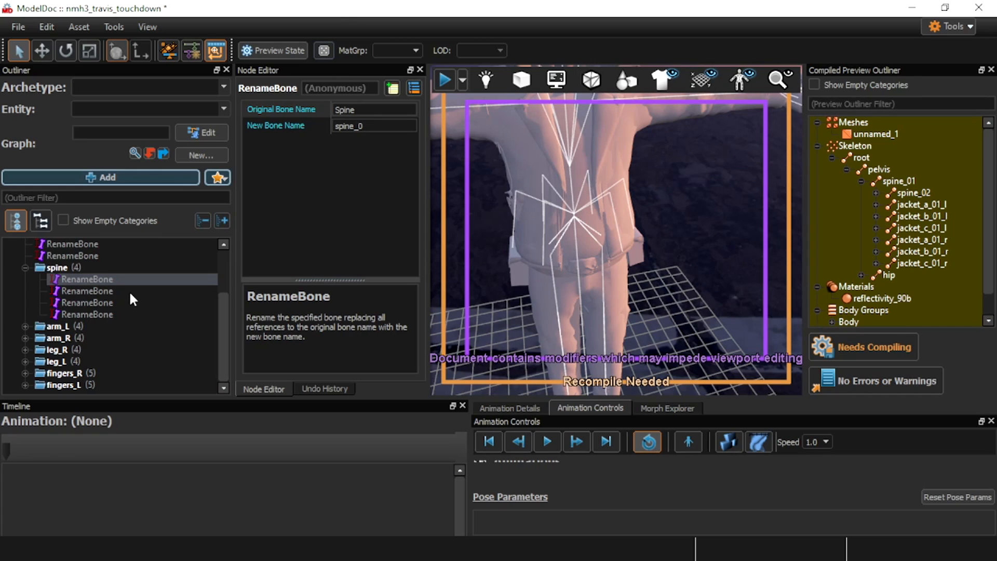
# Expand the arm_R folder and examine the original and new bone names in its RenameBone modifiers, then collapse it
pyautogui.scroll(1, 106, 310)
pyautogui.scroll(-1, 72, 328)
pyautogui.click(58, 338)
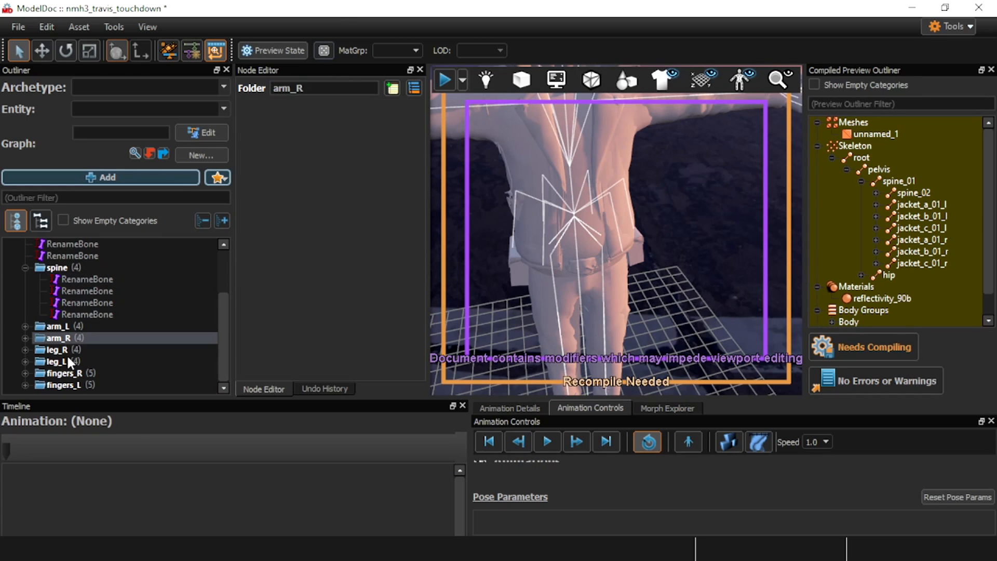
pyautogui.click(66, 326)
pyautogui.click(26, 338)
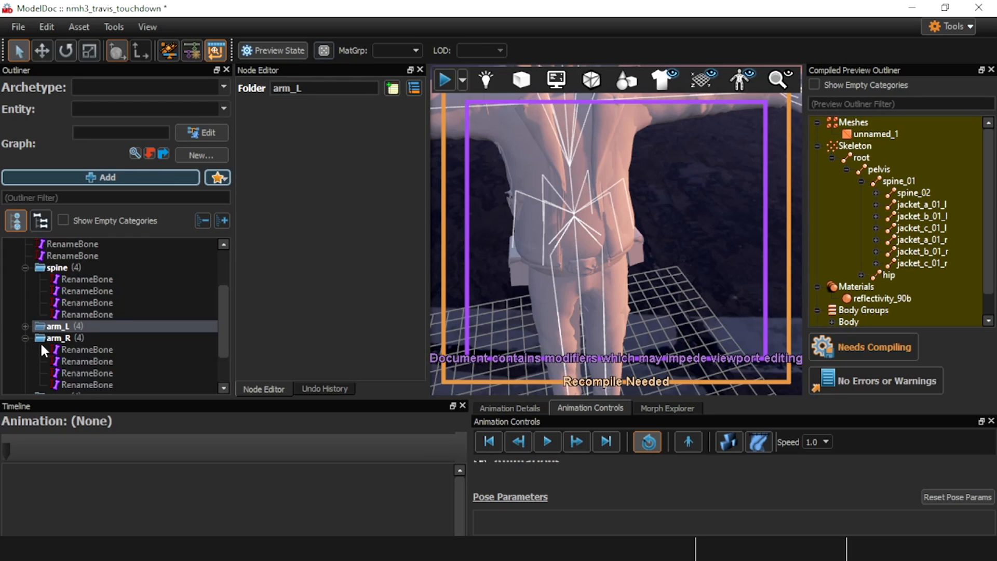
pyautogui.click(82, 362)
pyautogui.click(83, 374)
pyautogui.click(83, 384)
pyautogui.click(86, 361)
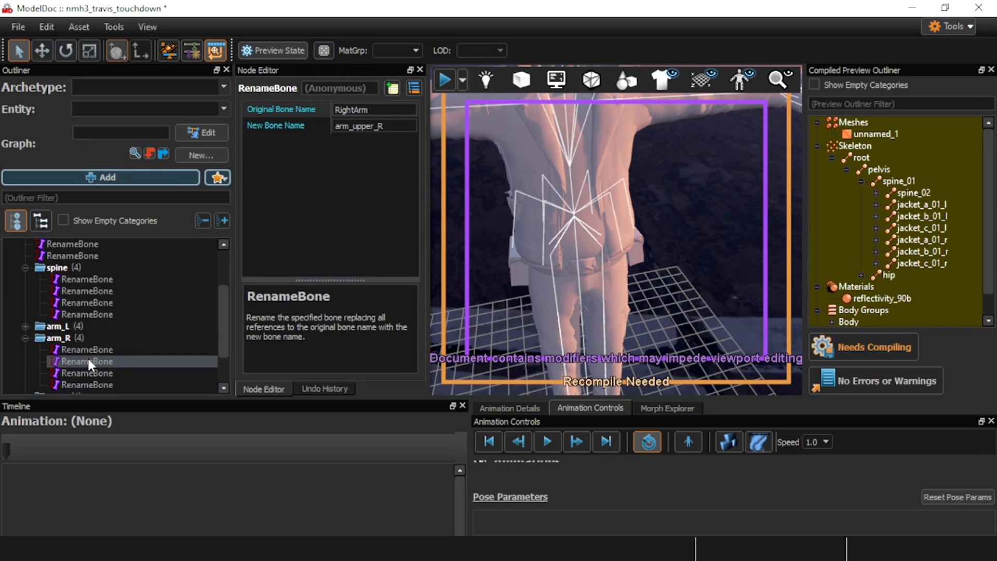
pyautogui.click(89, 354)
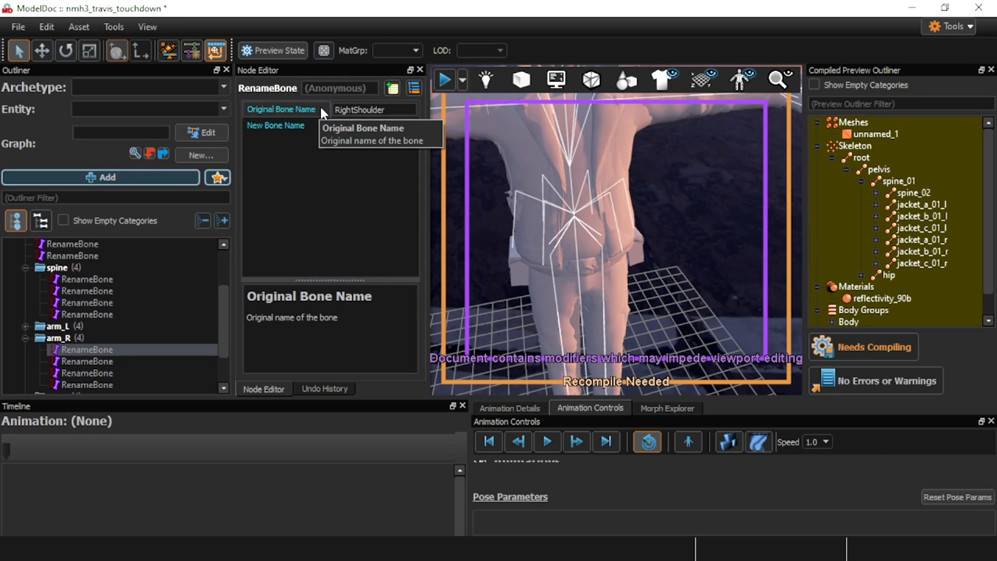
pyautogui.scroll(1, 85, 320)
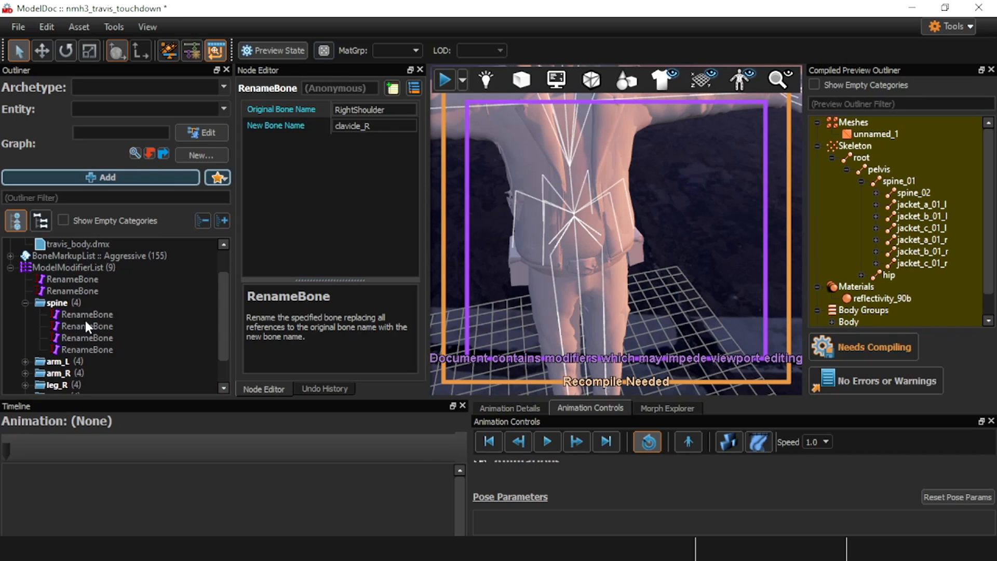
# Check the model's lowest spine bone and delete the RenameBone modifier that renames Spine to spine_0
pyautogui.click(576, 226)
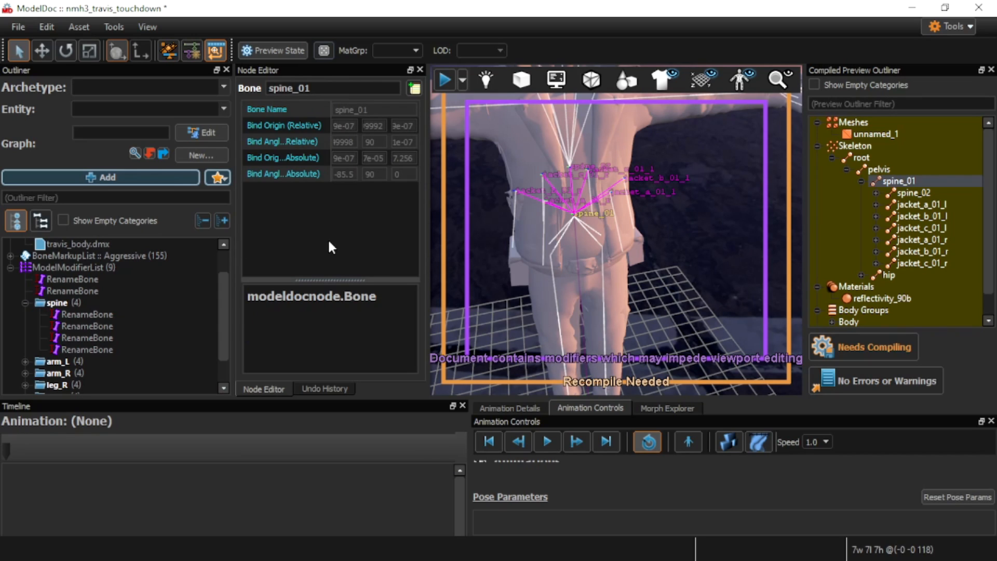
pyautogui.click(101, 326)
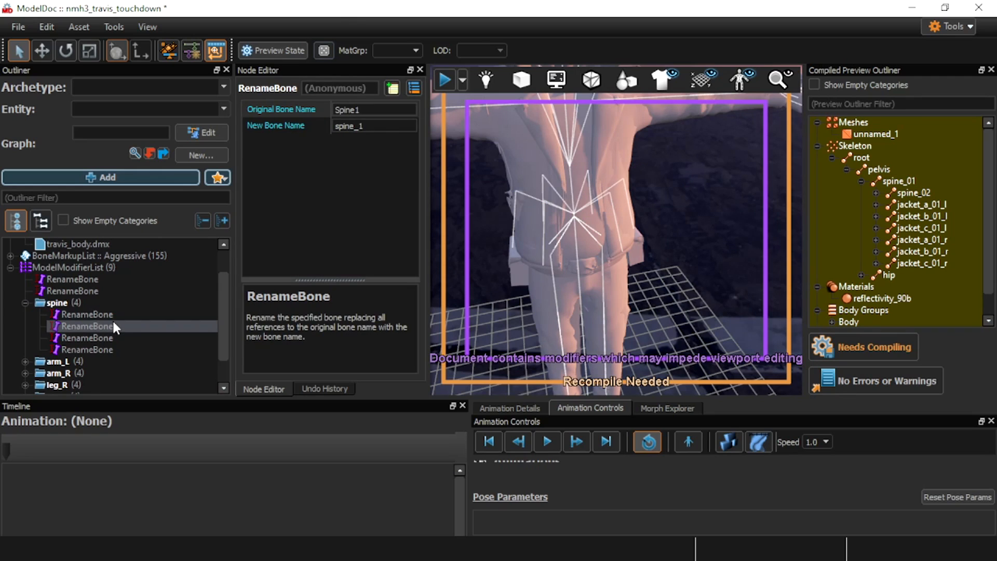
pyautogui.press('Up')
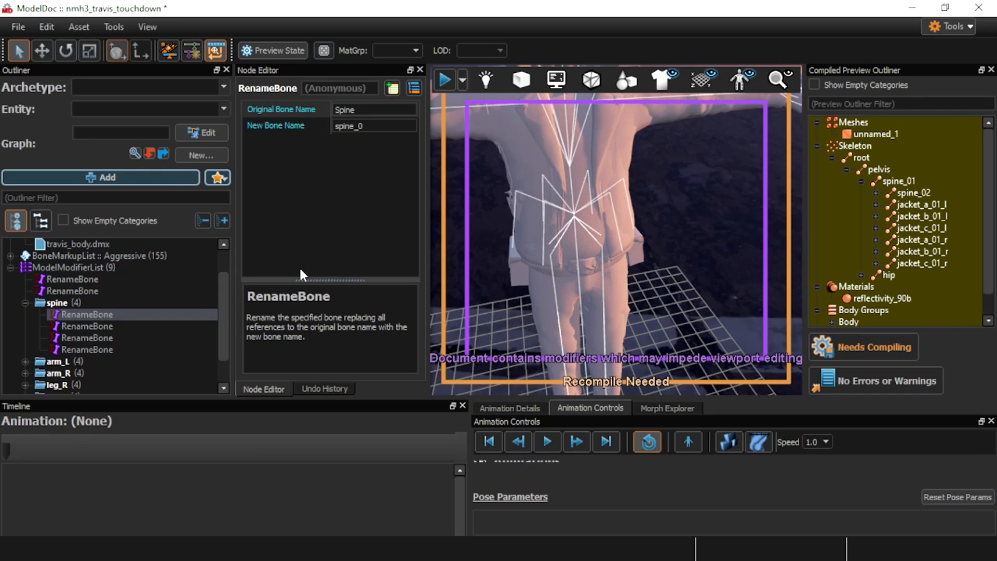
pyautogui.press('Delete')
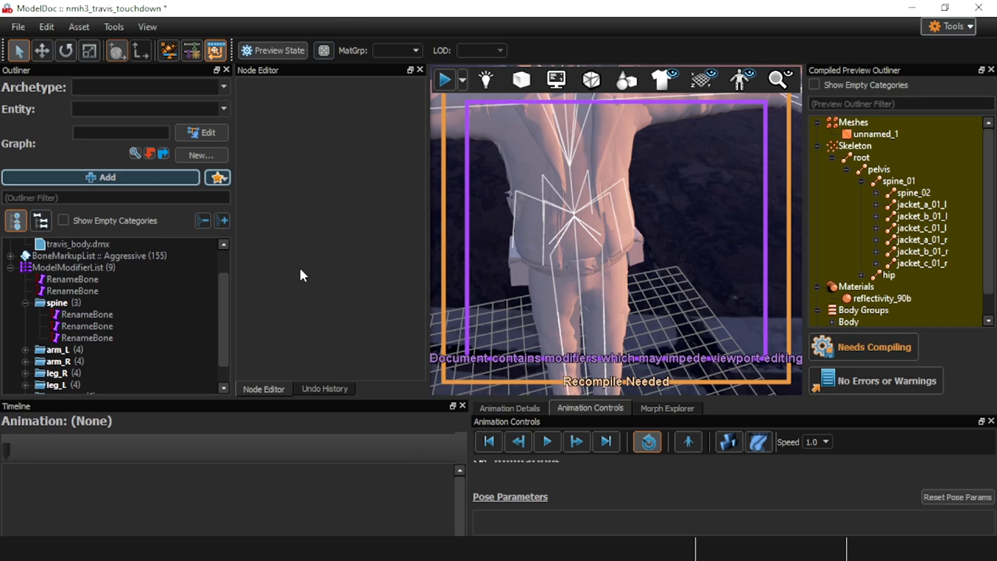
# Set the Original Bone Name of the spine_1 RenameBone modifier to spine_01 and compile the model
pyautogui.click(100, 314)
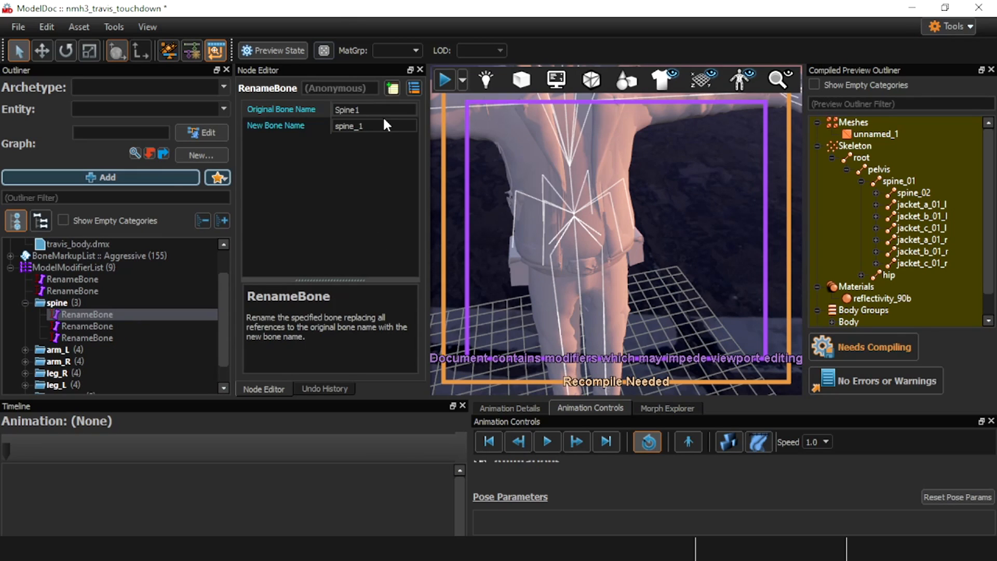
pyautogui.click(898, 182)
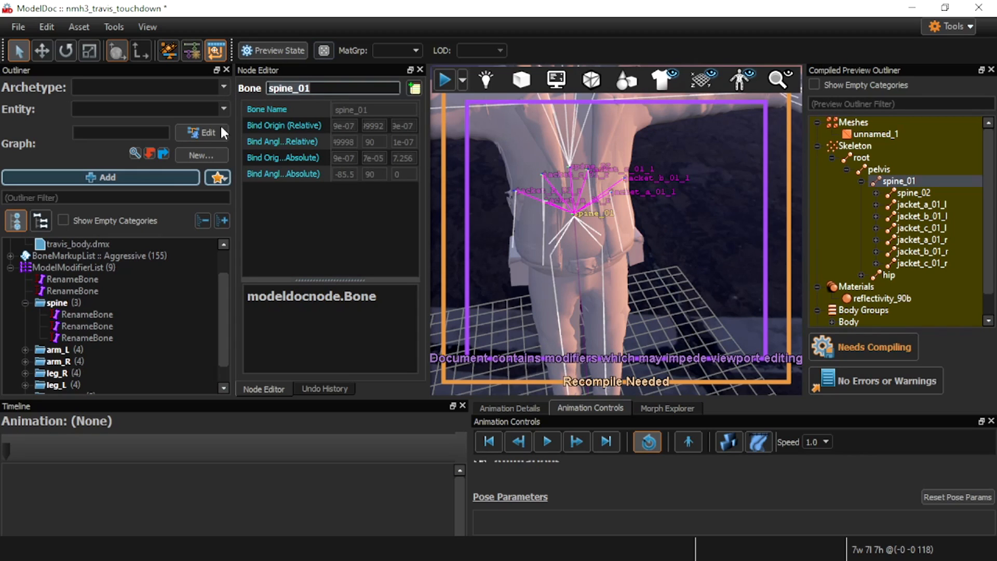
pyautogui.click(95, 315)
pyautogui.moveTo(373, 111); pyautogui.dragTo(313, 108)
pyautogui.write('spine_01')
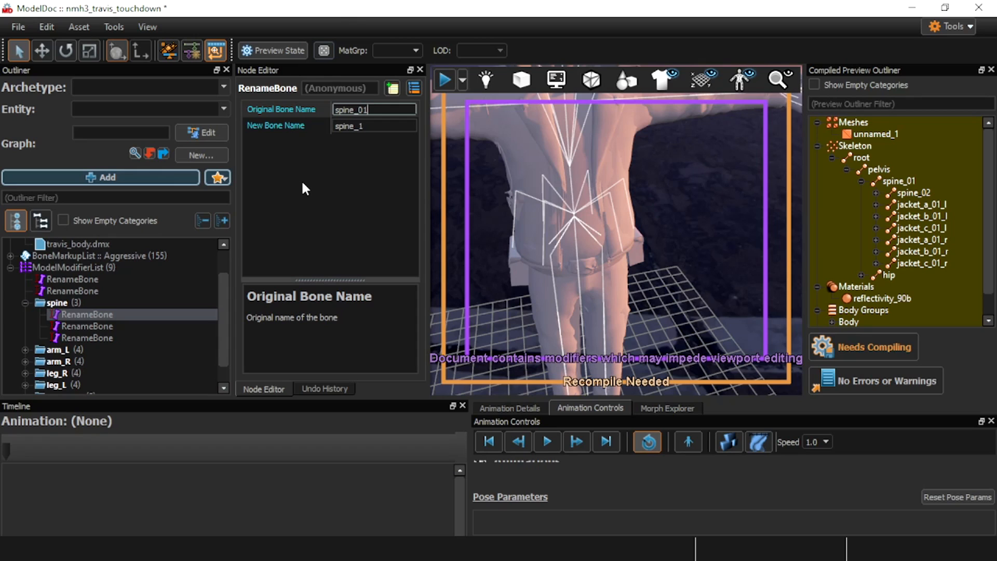
pyautogui.click(853, 348)
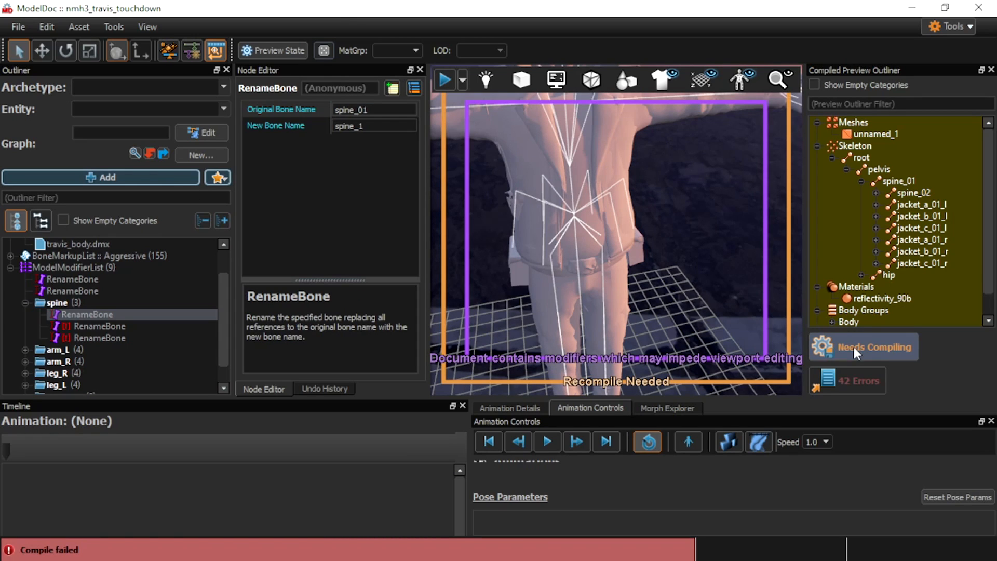
# Examine the remaining RenameBone modifiers flagged in the spine folder, including the one for the neck
pyautogui.click(134, 326)
pyautogui.click(116, 338)
pyautogui.click(115, 361)
pyautogui.click(112, 383)
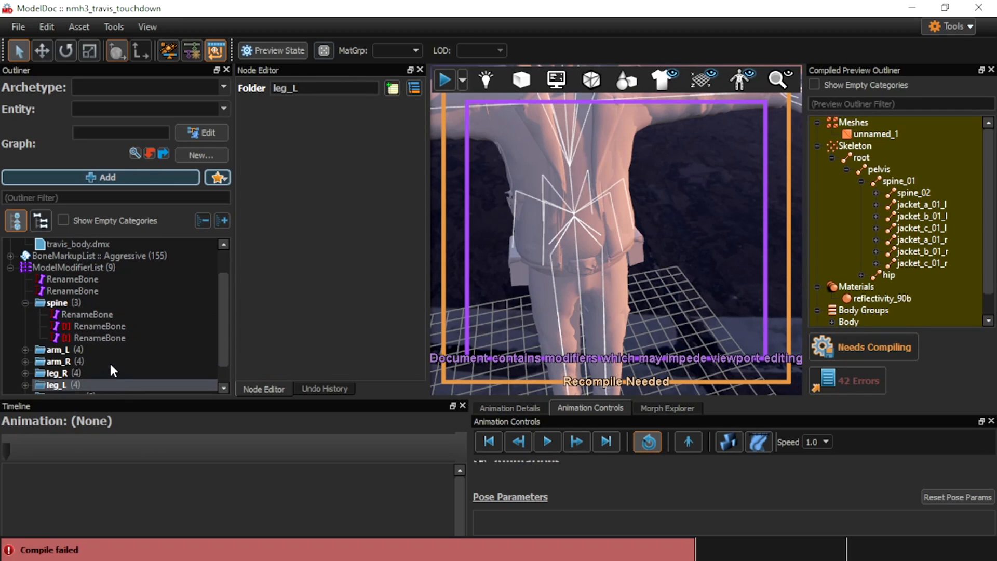
pyautogui.click(118, 338)
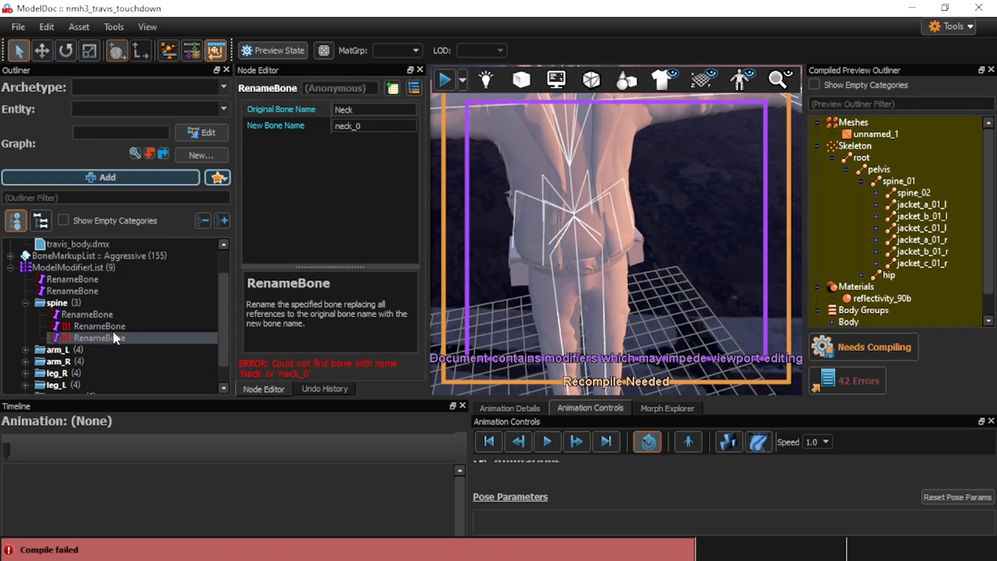
# Disable the two flagged spine RenameBone modifiers and all arm, leg and finger folders, and compile the model
pyautogui.click(113, 331)
pyautogui.scroll(-1, 113, 335)
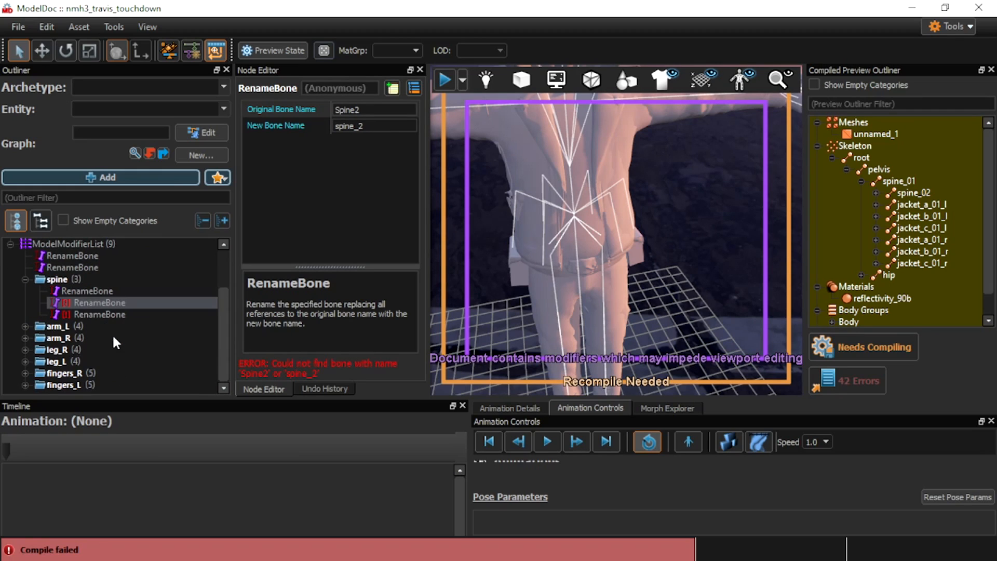
pyautogui.keyDown('shift'); pyautogui.click(83, 387); pyautogui.keyUp('shift')
pyautogui.rightClick(80, 385)
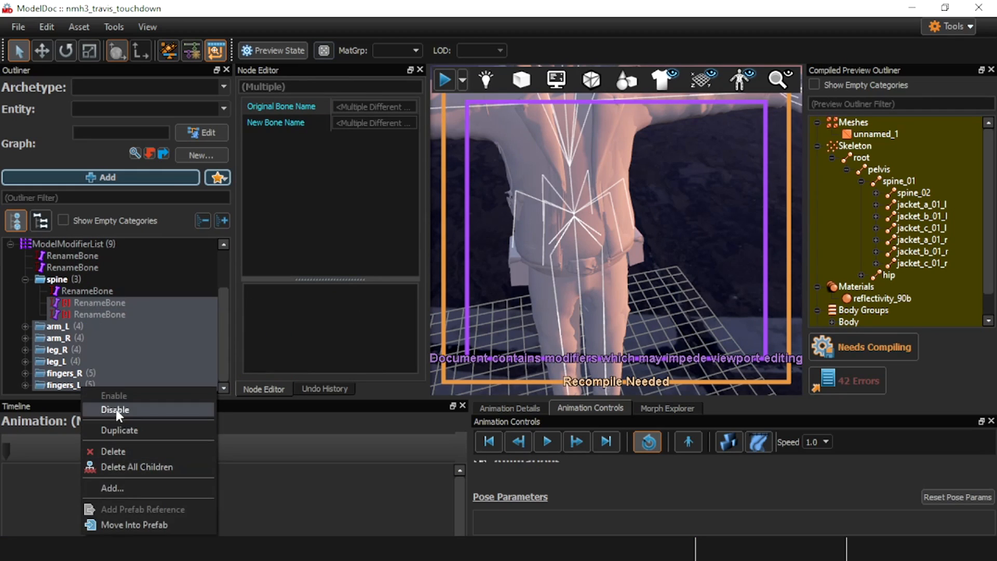
pyautogui.click(115, 411)
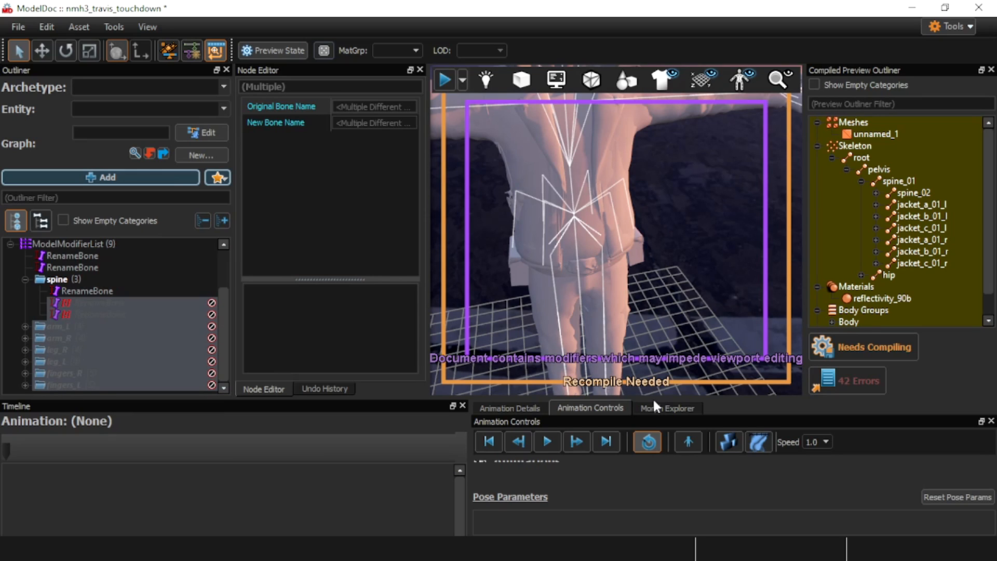
pyautogui.click(875, 348)
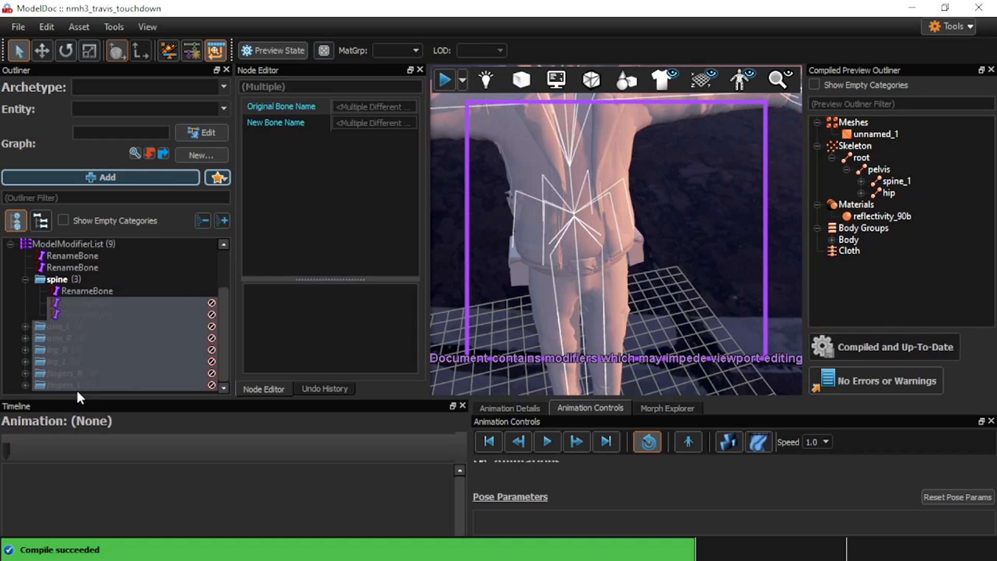
# Review the active pelvis and hip RenameBone modifiers and re-enable the disabled spine modifiers and the arm, leg and finger folders
pyautogui.click(68, 293)
pyautogui.click(76, 269)
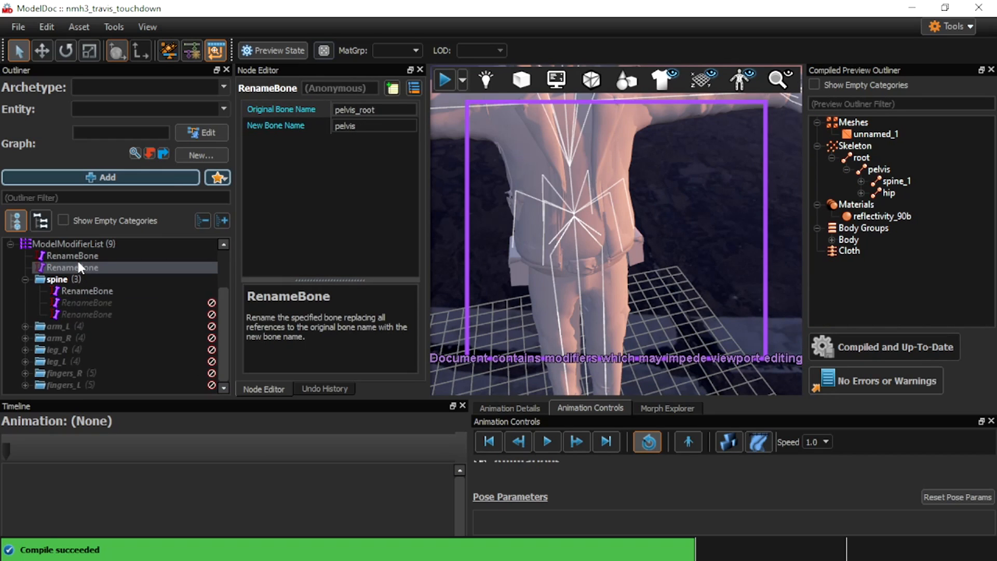
pyautogui.click(76, 257)
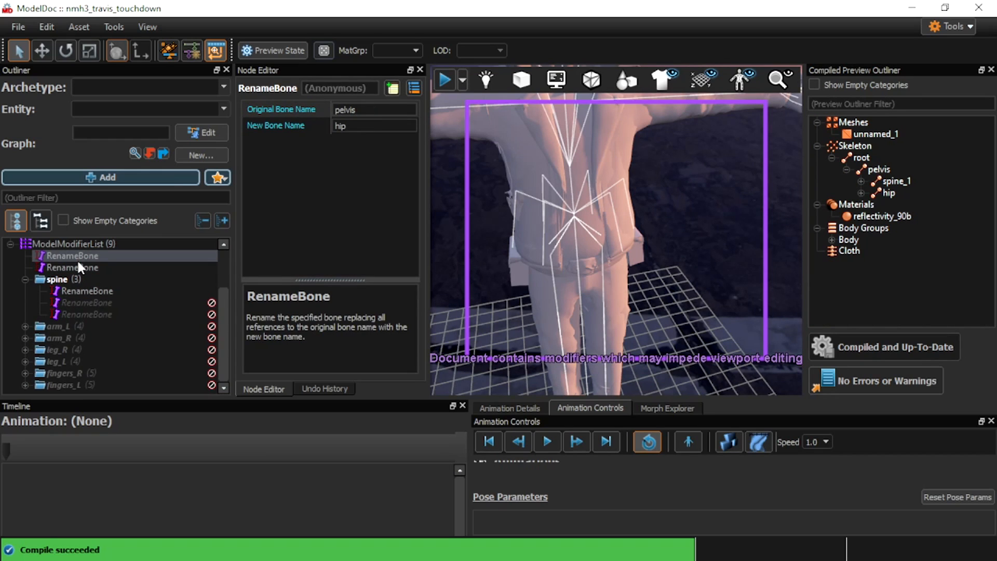
pyautogui.click(117, 303)
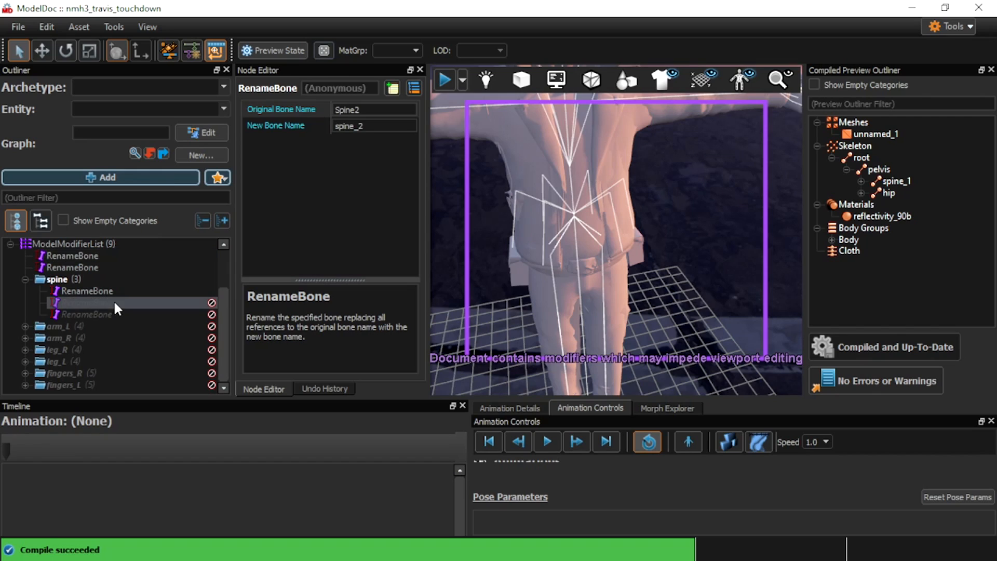
pyautogui.keyDown('shift'); pyautogui.click(89, 385); pyautogui.keyUp('shift')
pyautogui.rightClick(86, 387)
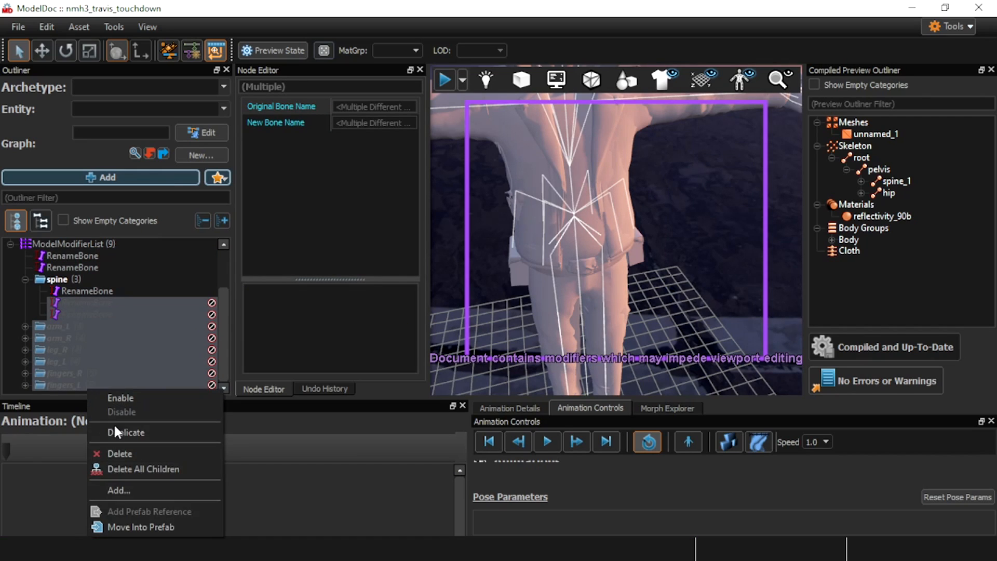
pyautogui.click(145, 400)
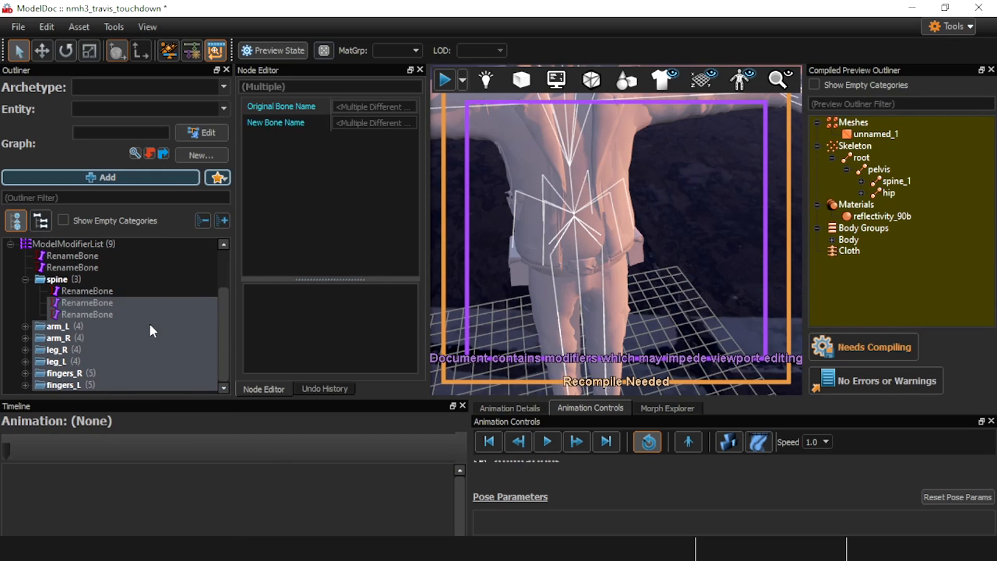
pyautogui.click(110, 302)
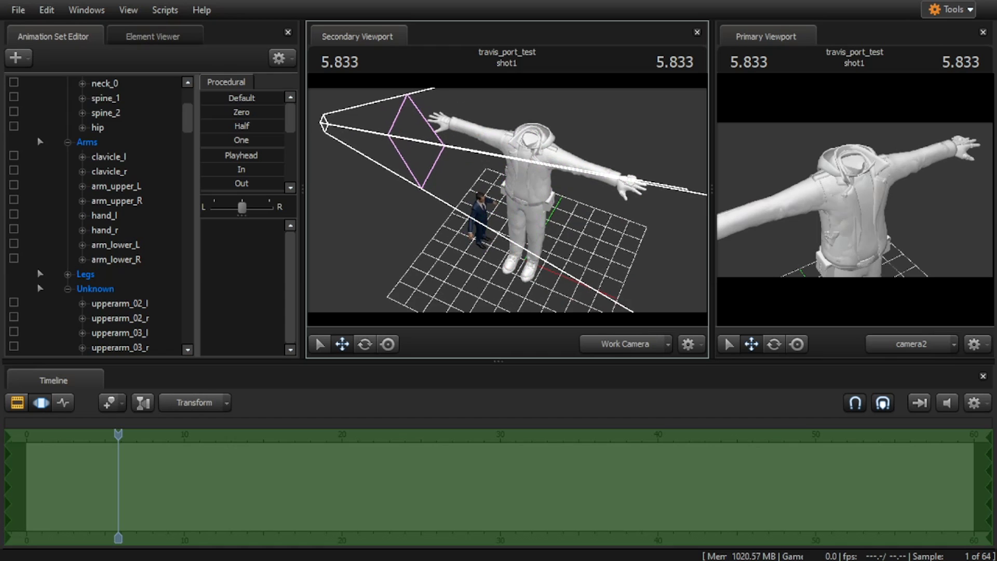
# Switch to the Filmmaker session travis_port_test and examine the Travis model's left arm, leg and root bones in the Secondary Viewport
pyautogui.moveTo(565, 289); pyautogui.dragTo(578, 238)
pyautogui.press('ctrl')
pyautogui.press('ctrl')
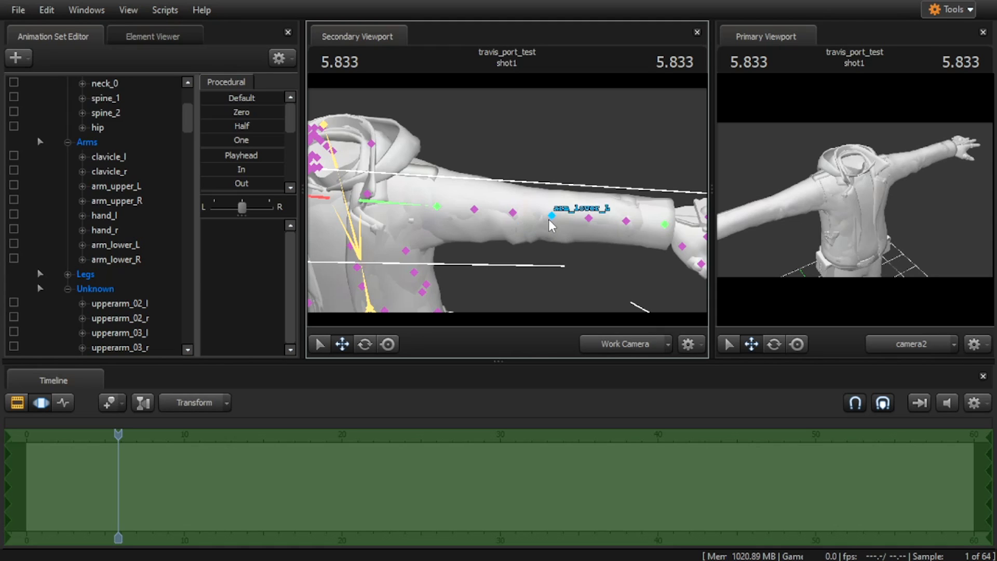
pyautogui.moveTo(489, 155); pyautogui.dragTo(486, 247)
pyautogui.press('ctrl')
pyautogui.press('ctrl')
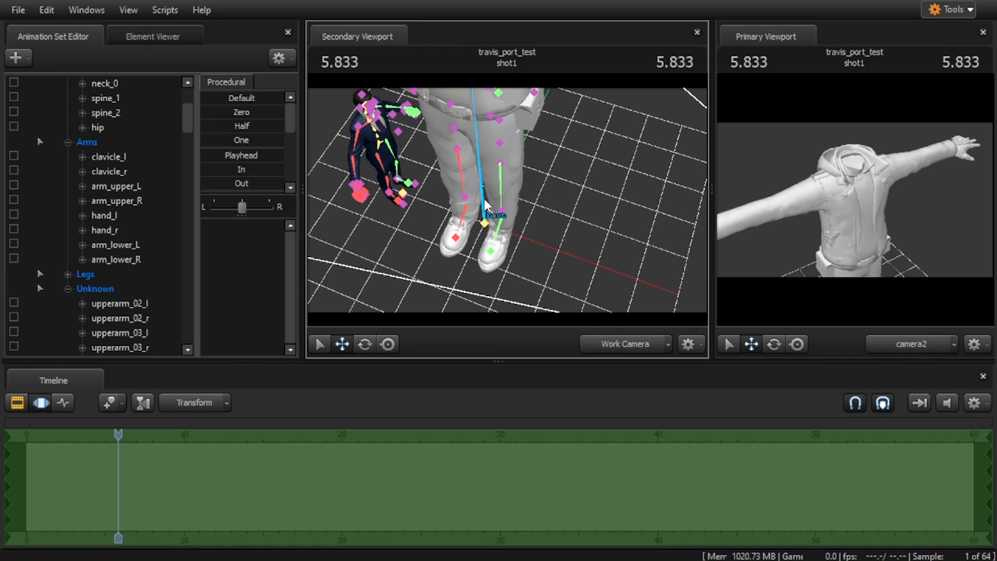
pyautogui.moveTo(483, 141); pyautogui.dragTo(488, 96)
pyautogui.press('ctrl')
# Examine the extra bones along the Travis model's left arm between the shoulder and the hand
pyautogui.moveTo(651, 189); pyautogui.dragTo(580, 170)
pyautogui.press('ctrl')
pyautogui.press('s')
pyautogui.press('ctrl')
pyautogui.moveTo(554, 243)
pyautogui.mouseDown()
pyautogui.moveTo(558, 278)
pyautogui.moveTo(548, 243)
pyautogui.moveTo(535, 282)
pyautogui.moveTo(564, 249)
pyautogui.mouseUp()
pyautogui.press('w')
pyautogui.press('s')
pyautogui.press('ctrl')
pyautogui.press('ctrl')
pyautogui.press('s')
pyautogui.press('ctrl')
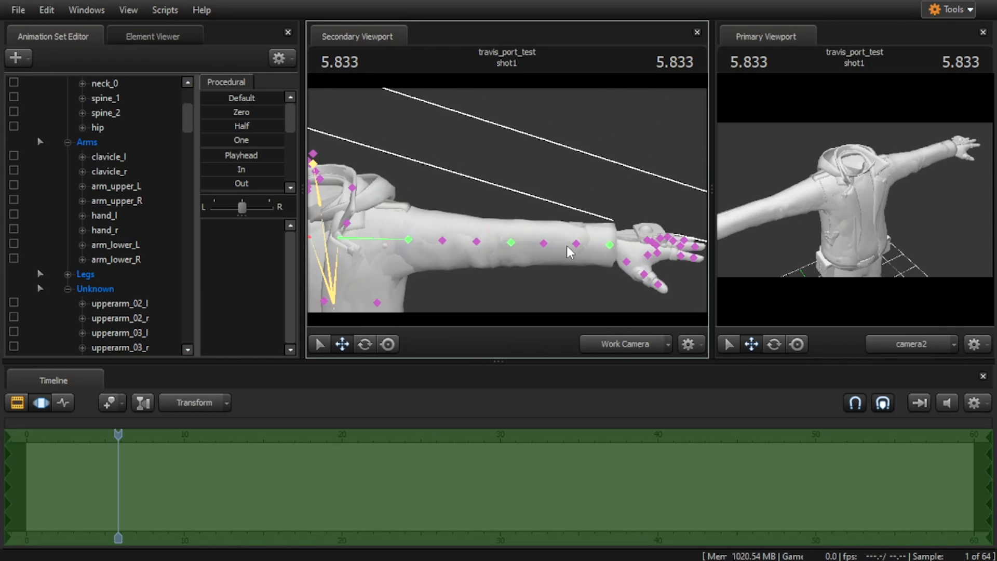
# Examine the arm bones of the suited figure for comparison with the Travis model
pyautogui.moveTo(484, 252); pyautogui.dragTo(409, 199)
pyautogui.moveTo(434, 168); pyautogui.dragTo(448, 146)
pyautogui.press('w')
pyautogui.press('ctrl')
pyautogui.press('s')
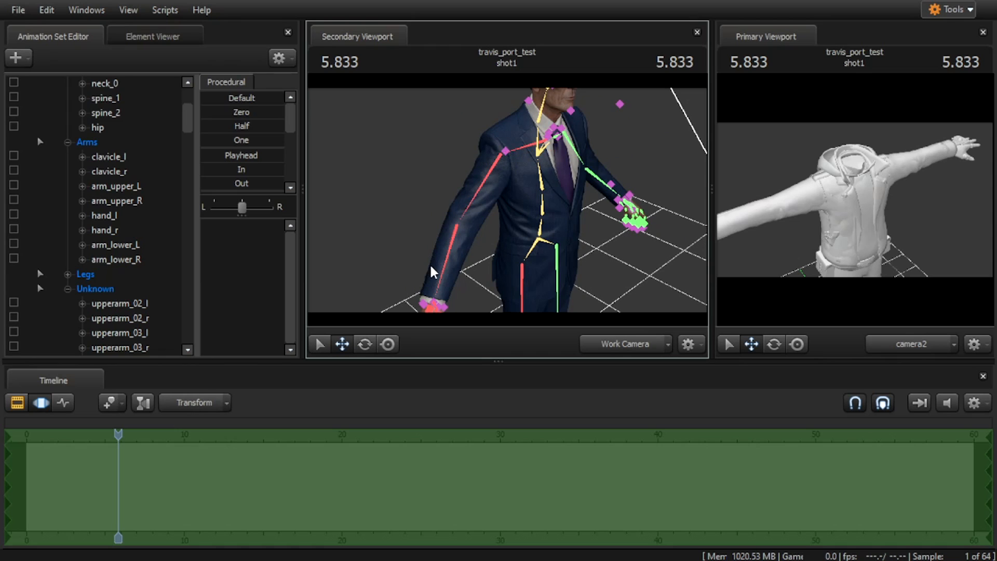
pyautogui.press('s')
# Test bending the Travis model's elbow by rotating arm_lower_L and undo the rotation
pyautogui.moveTo(587, 198); pyautogui.dragTo(506, 225)
pyautogui.press('w')
pyautogui.press('ctrl')
pyautogui.keyDown('ctrl'); pyautogui.click(564, 174); pyautogui.keyUp('ctrl')
pyautogui.press('s')
pyautogui.click(367, 344)
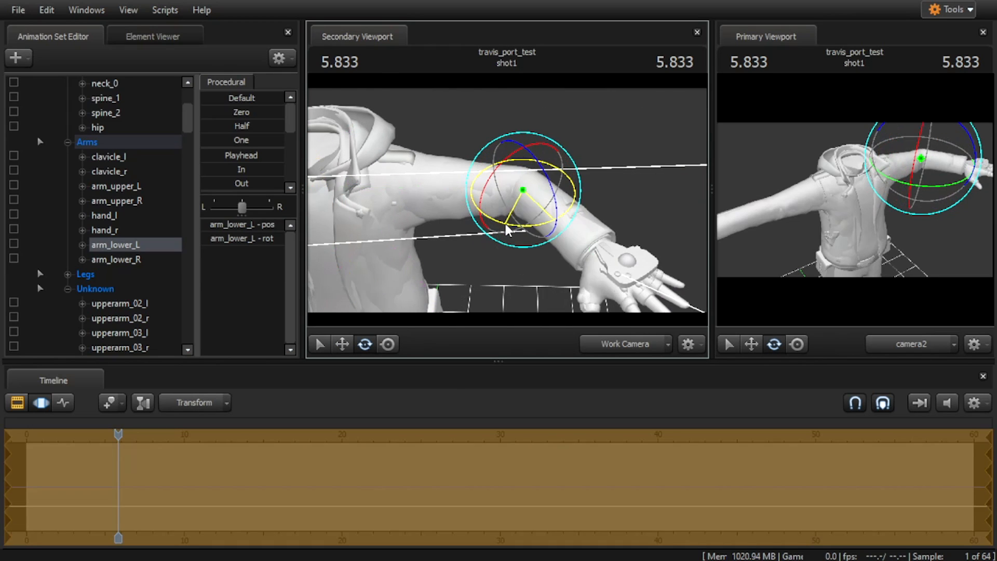
pyautogui.hotkey('ctrl', 'z')
# Test rotating arm_upper_L and another bone along the left arm, undoing the rotations
pyautogui.keyDown('ctrl'); pyautogui.click(482, 264); pyautogui.keyUp('ctrl')
pyautogui.keyDown('ctrl'); pyautogui.click(416, 188); pyautogui.keyUp('ctrl')
pyautogui.moveTo(440, 218); pyautogui.dragTo(467, 210)
pyautogui.hotkey('ctrl', 'z')
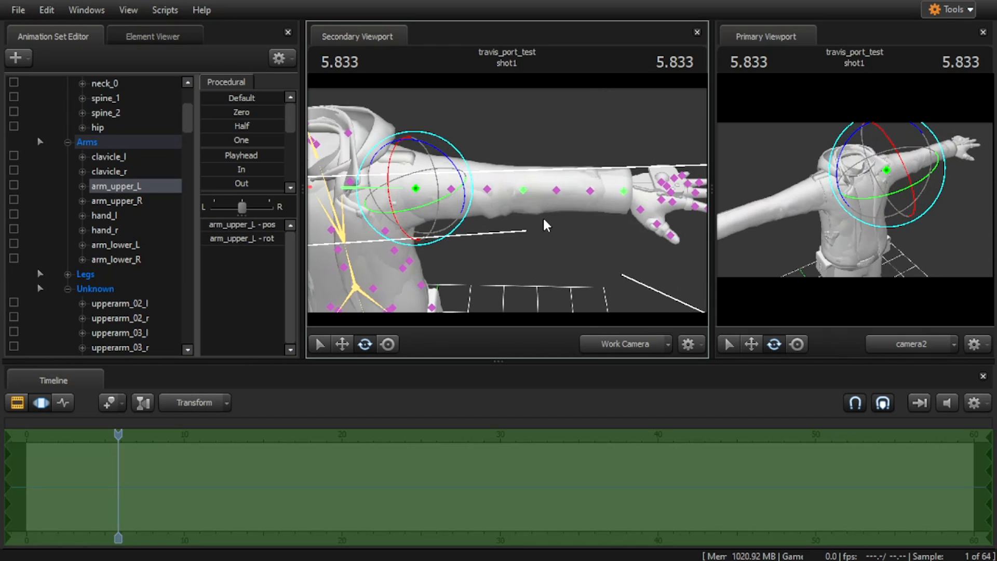
pyautogui.moveTo(544, 220); pyautogui.dragTo(478, 203)
pyautogui.moveTo(565, 235); pyautogui.dragTo(552, 213)
pyautogui.keyDown('ctrl'); pyautogui.click(501, 195); pyautogui.keyUp('ctrl')
pyautogui.keyDown('ctrl'); pyautogui.click(484, 189); pyautogui.keyUp('ctrl')
pyautogui.hotkey('ctrl', 'z')
# Try to attach an IK rig to the hand_l bone with the left arm straight
pyautogui.moveTo(546, 279); pyautogui.dragTo(597, 283)
pyautogui.moveTo(539, 234); pyautogui.dragTo(571, 228)
pyautogui.press('w')
pyautogui.click(500, 186)
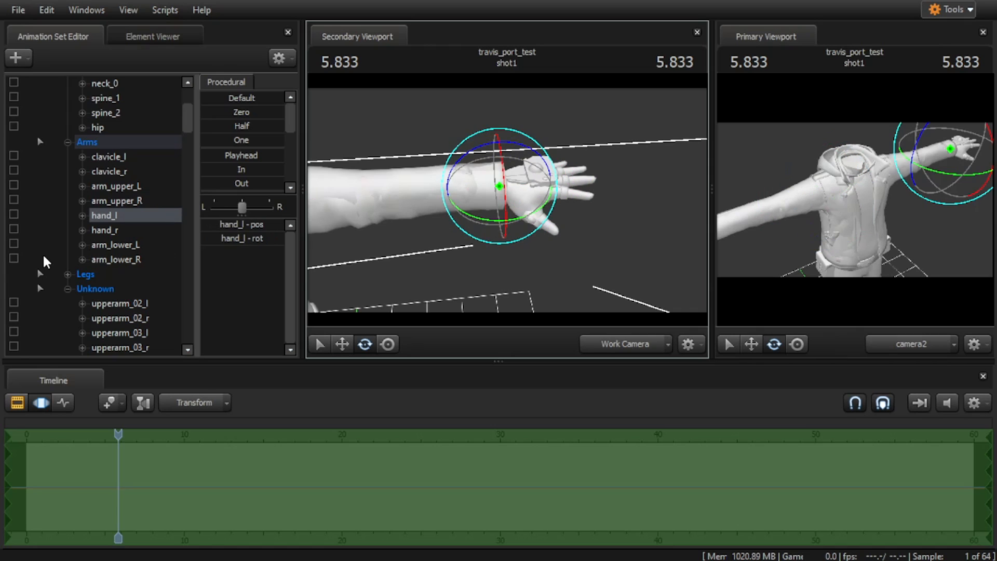
pyautogui.rightClick(142, 221)
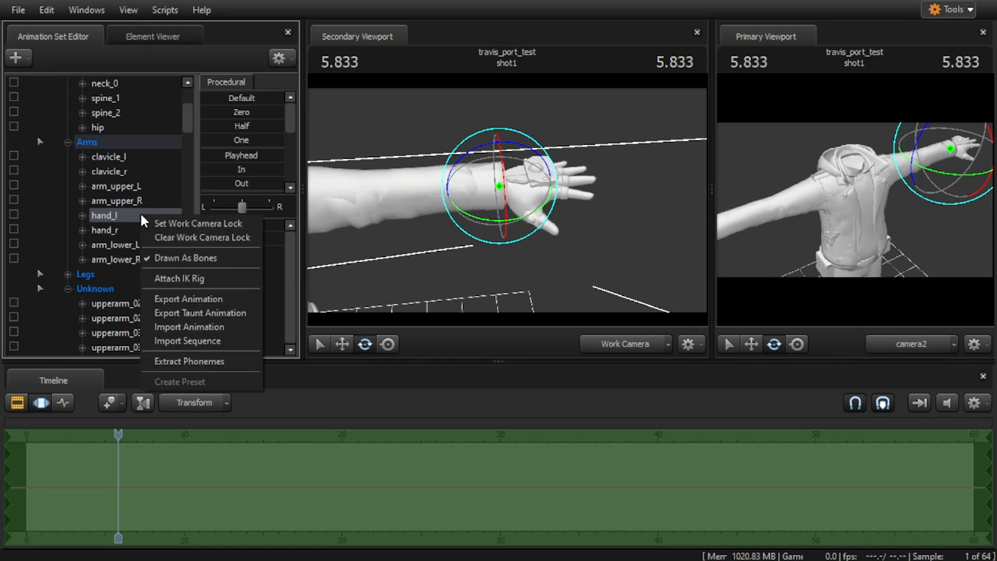
pyautogui.click(200, 281)
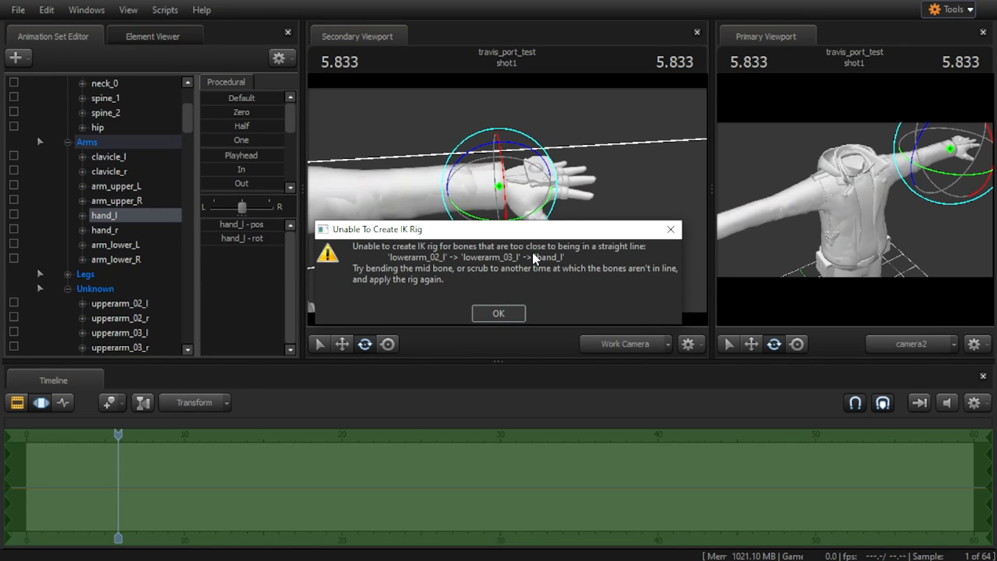
pyautogui.click(498, 312)
# Rotate arm_lower_L to bend the Travis model's left elbow, and clear the selection
pyautogui.moveTo(511, 255); pyautogui.dragTo(509, 202)
pyautogui.click(491, 195)
pyautogui.click(524, 272)
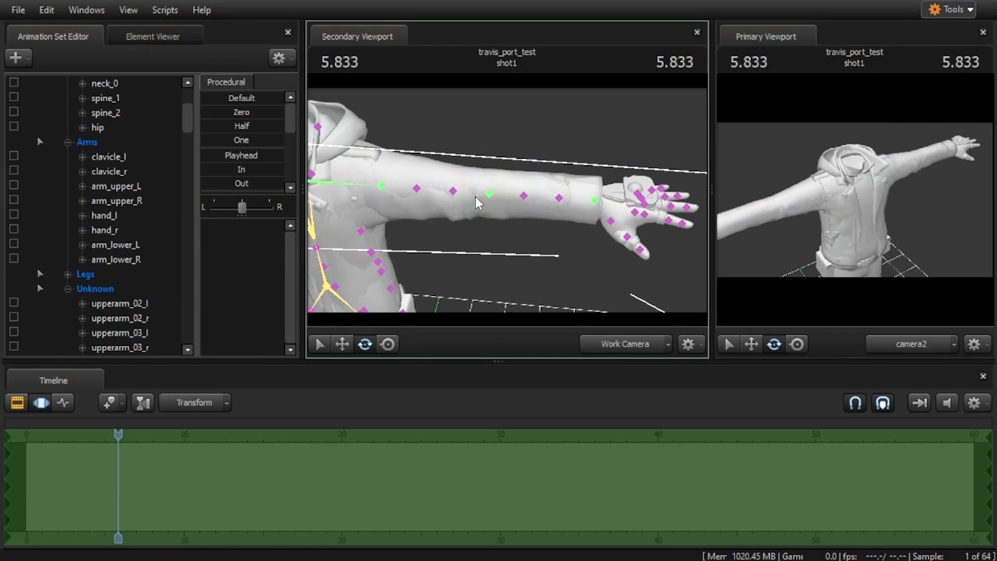
pyautogui.keyDown('ctrl'); pyautogui.click(490, 194); pyautogui.keyUp('ctrl')
pyautogui.moveTo(586, 236); pyautogui.dragTo(557, 230)
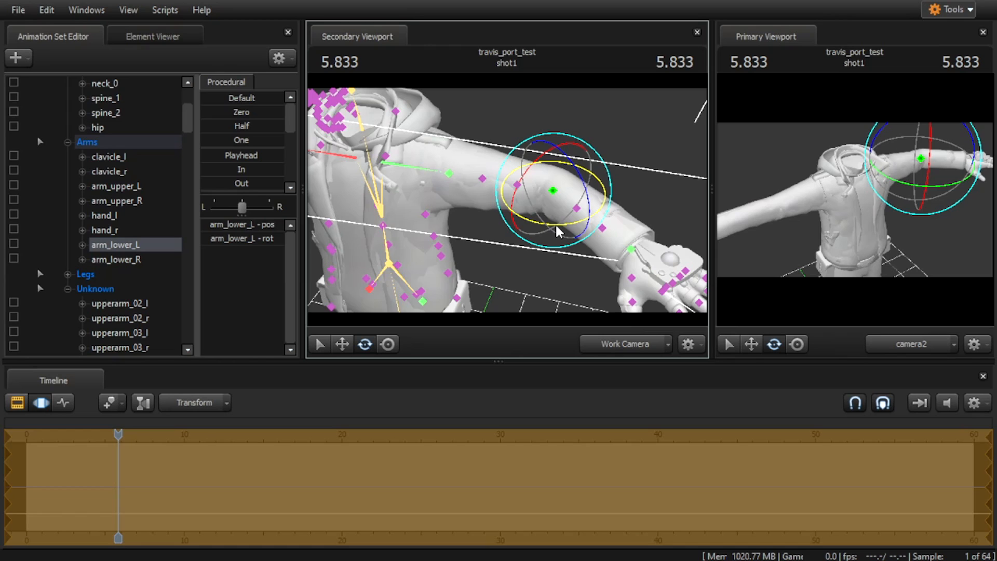
pyautogui.moveTo(626, 200); pyautogui.dragTo(645, 202)
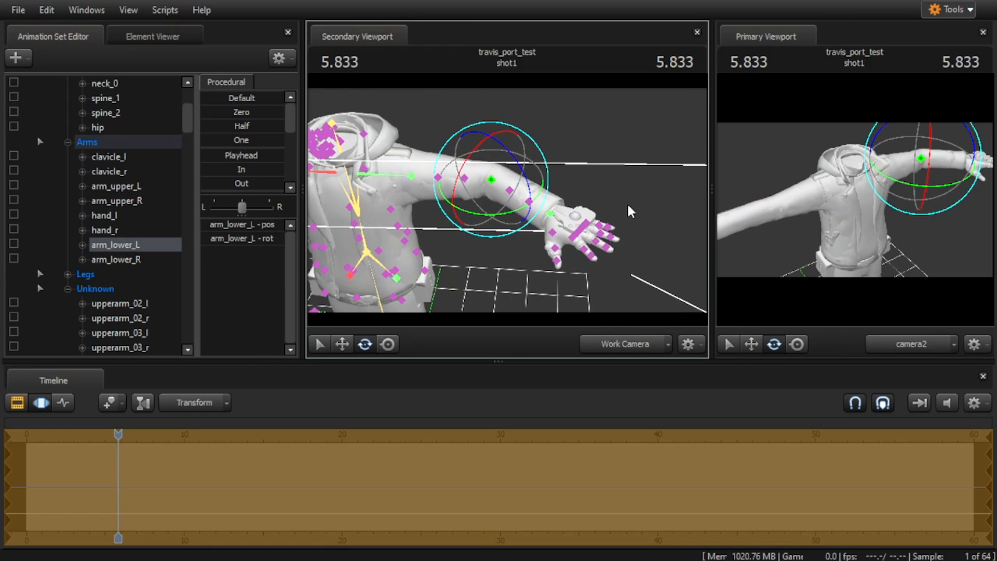
pyautogui.moveTo(496, 214); pyautogui.dragTo(487, 215)
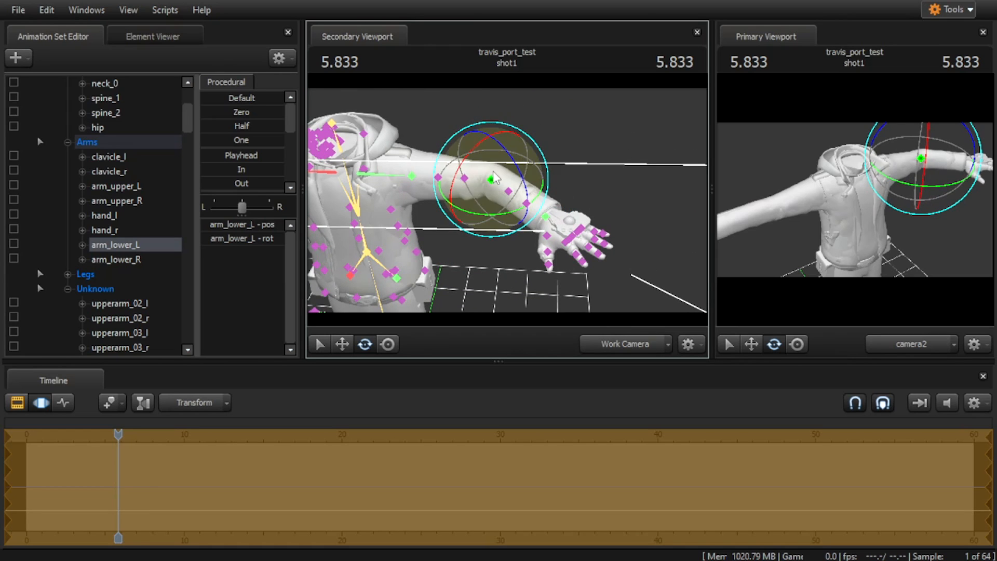
pyautogui.click(622, 196)
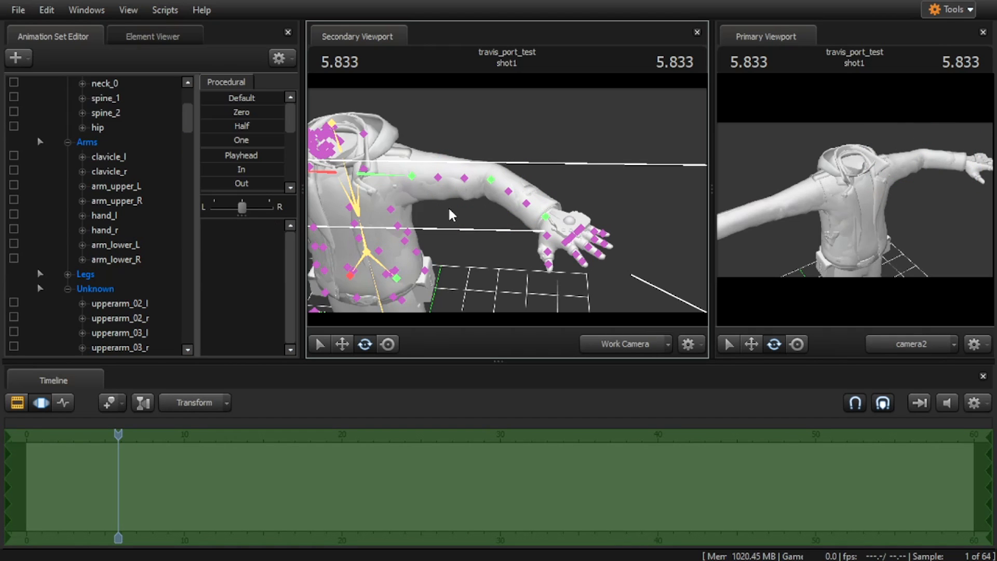
# Try to attach the IK rig to hand_l again with the left elbow bent
pyautogui.moveTo(622, 180); pyautogui.dragTo(644, 196)
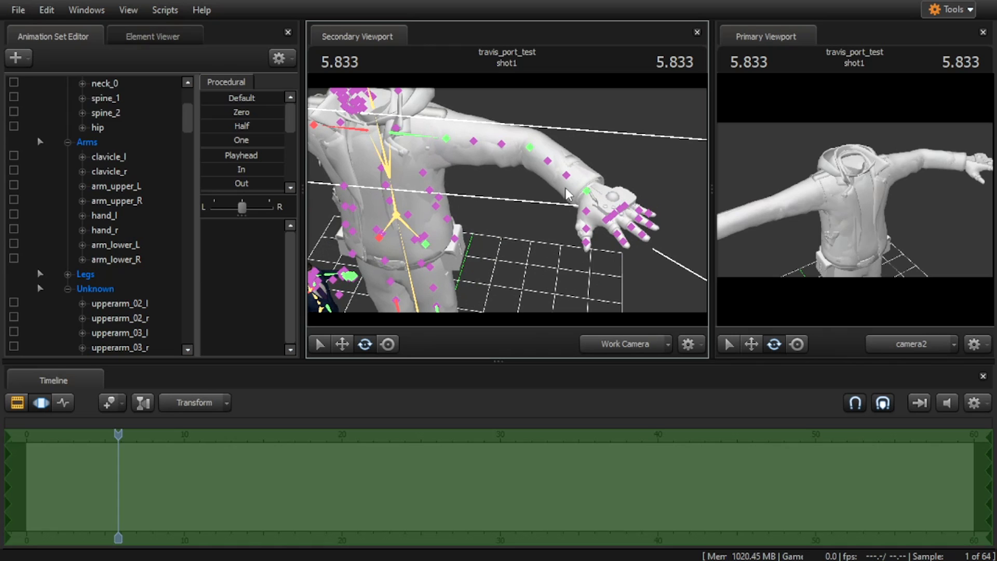
pyautogui.click(587, 191)
pyautogui.rightClick(125, 216)
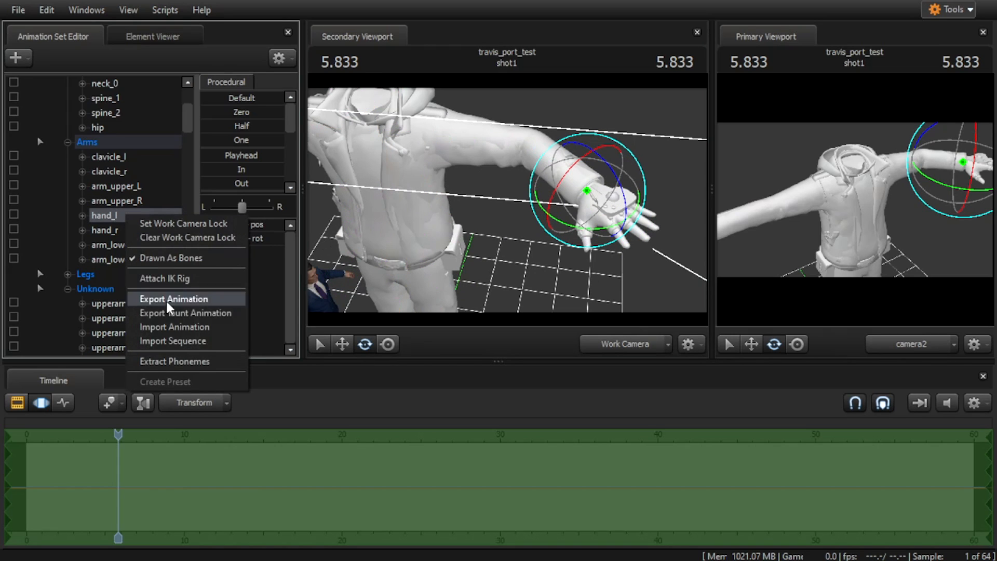
pyautogui.click(167, 279)
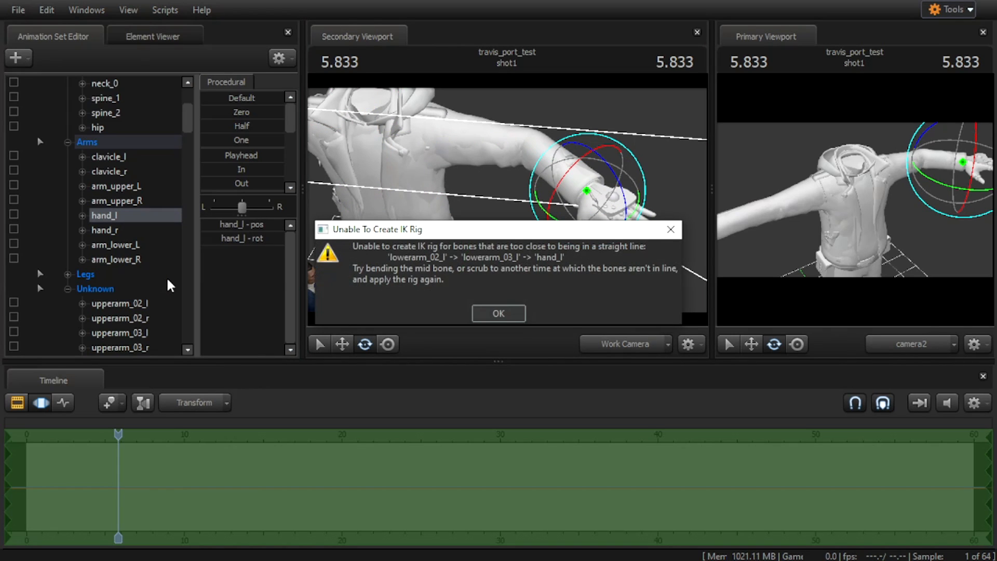
pyautogui.click(507, 312)
# Rotate the lowerarm_03_l bone to bend the left forearm just above the wrist
pyautogui.moveTo(437, 220)
pyautogui.mouseDown()
pyautogui.moveTo(446, 220)
pyautogui.moveTo(437, 220)
pyautogui.mouseUp()
pyautogui.keyDown('ctrl'); pyautogui.click(437, 221); pyautogui.keyUp('ctrl')
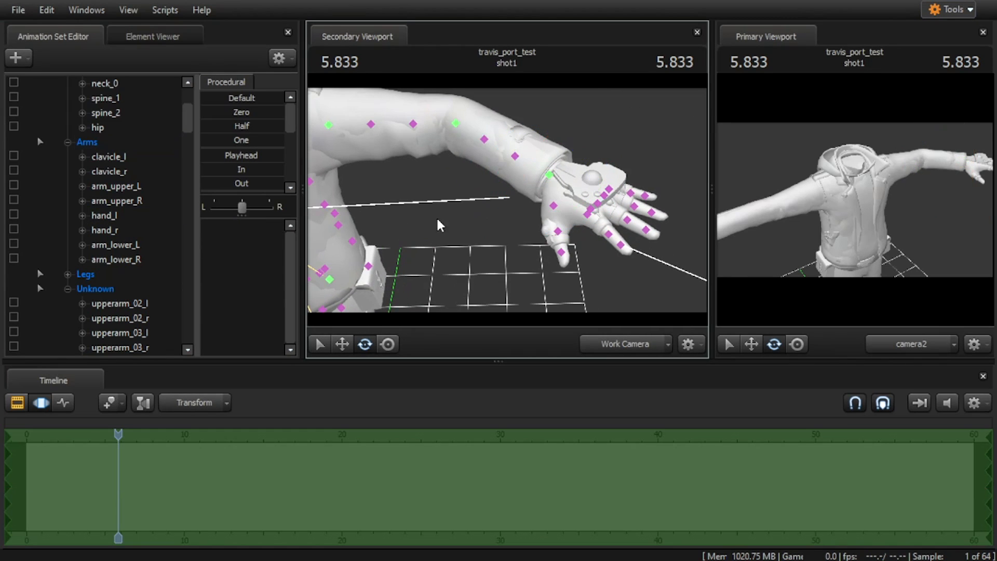
pyautogui.click(515, 157)
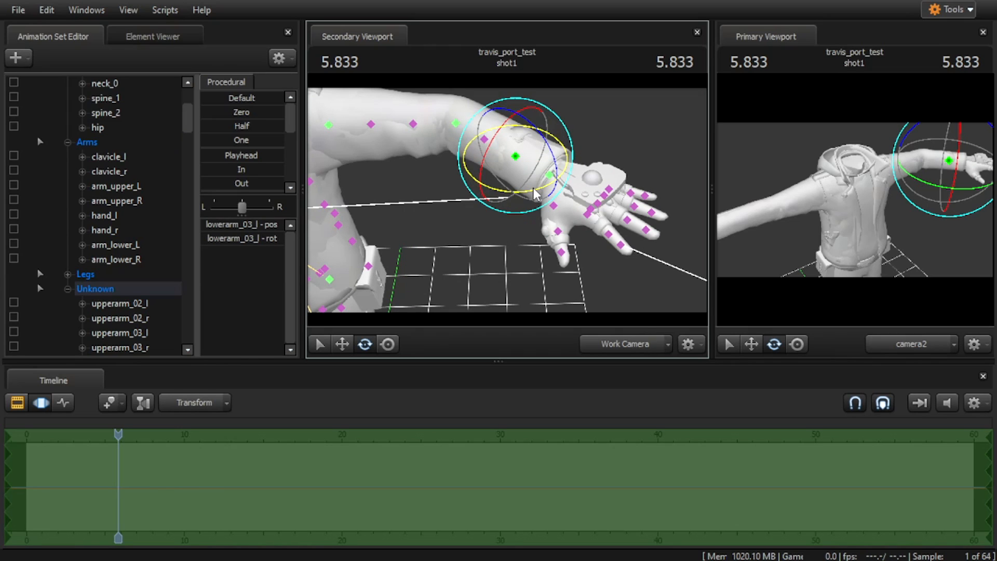
pyautogui.moveTo(534, 190); pyautogui.dragTo(569, 223)
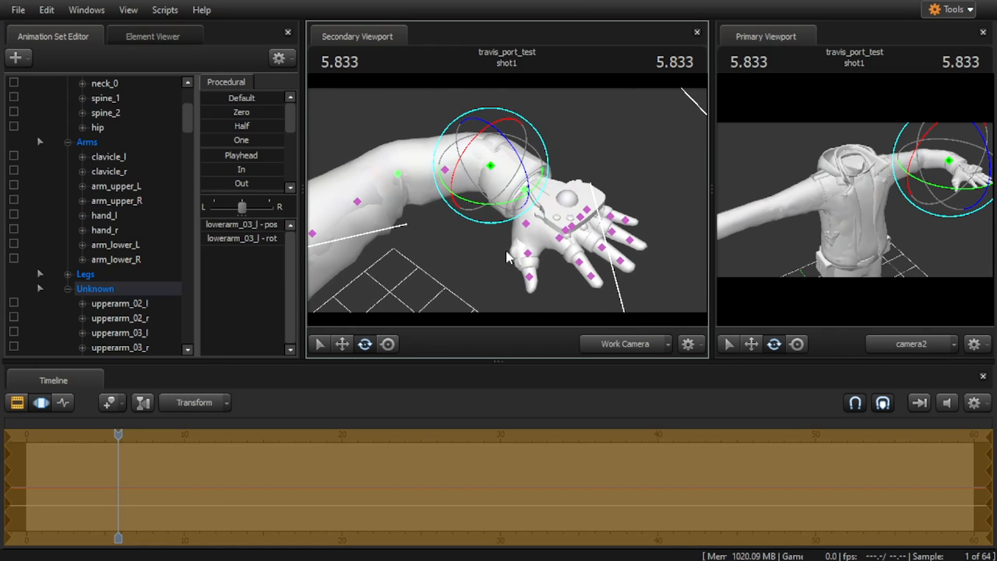
pyautogui.click(606, 163)
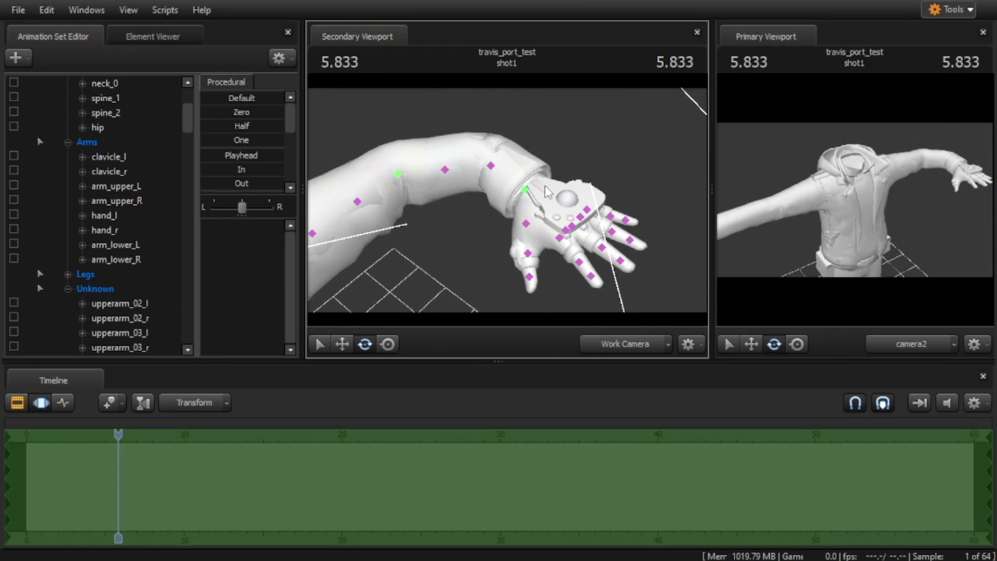
# Attach an IK rig to hand_l with the forearm bent at lowerarm_03_l
pyautogui.click(525, 190)
pyautogui.rightClick(134, 217)
pyautogui.click(216, 289)
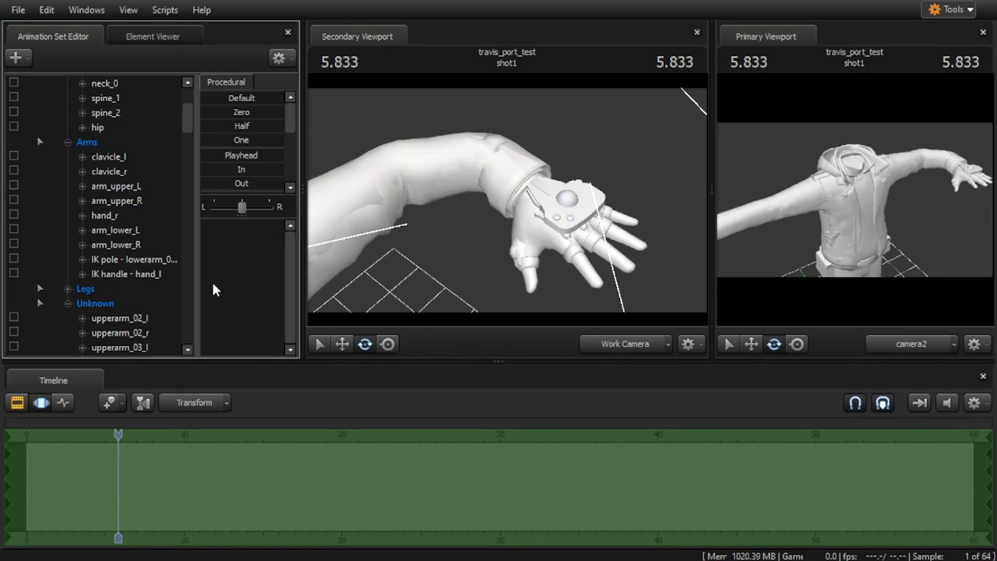
# Select the IK handle of hand_l and move it slightly to test the rig
pyautogui.click(127, 217)
pyautogui.click(137, 245)
pyautogui.click(136, 274)
pyautogui.click(341, 342)
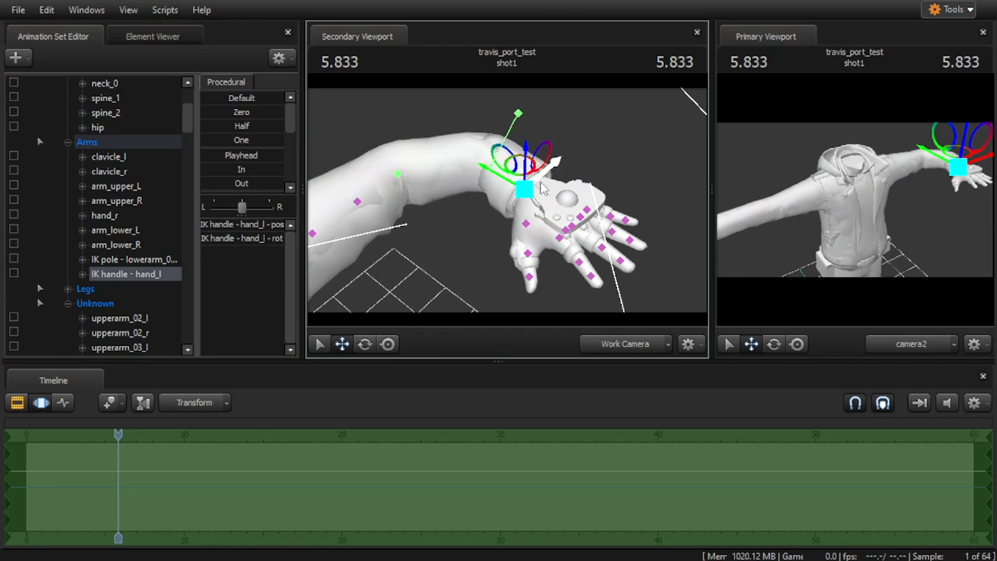
pyautogui.moveTo(507, 159); pyautogui.dragTo(530, 171)
# Undo the IK handle move, the IK rig on hand_l and the lowerarm_03_l rotation
pyautogui.hotkey('ctrl', 'z')
pyautogui.hotkey('ctrl', 'z')
pyautogui.hotkey('ctrl', 'z')
pyautogui.hotkey('ctrl', 'z')
pyautogui.hotkey('ctrl', 'z')
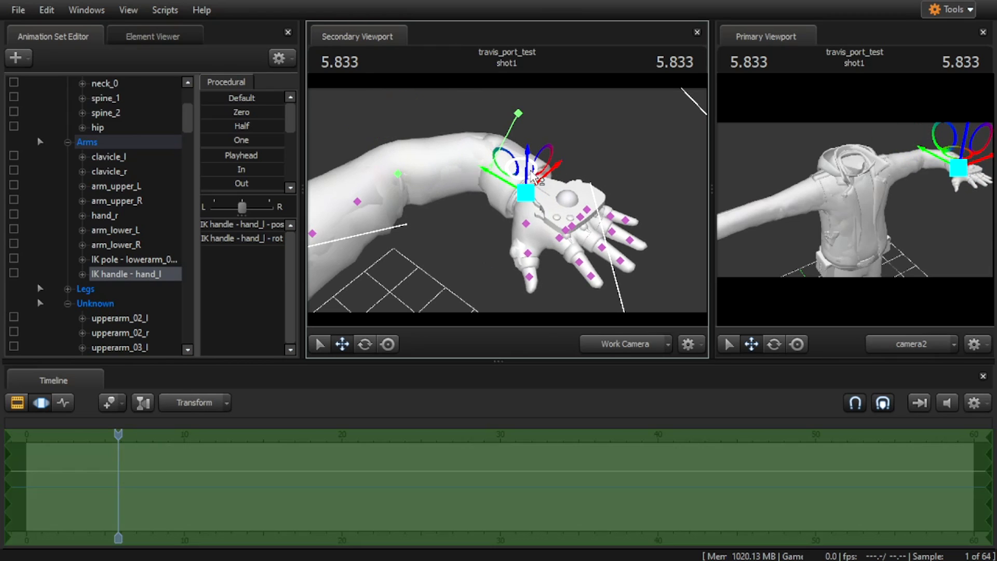
pyautogui.hotkey('ctrl', 'z')
pyautogui.hotkey('ctrl', 'z')
pyautogui.hotkey('ctrl', 'z')
pyautogui.hotkey('ctrl', 'z')
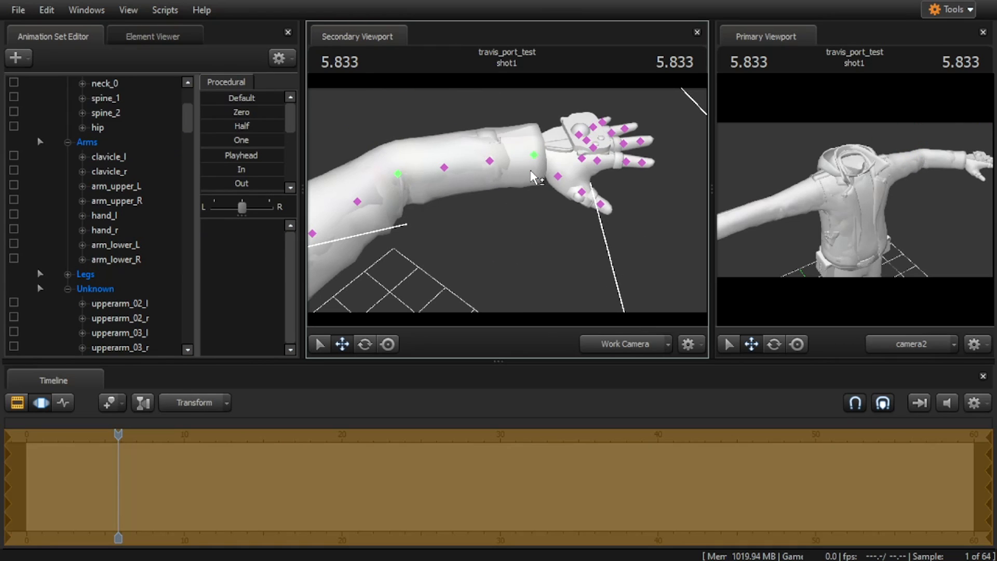
pyautogui.moveTo(507, 200); pyautogui.dragTo(531, 166)
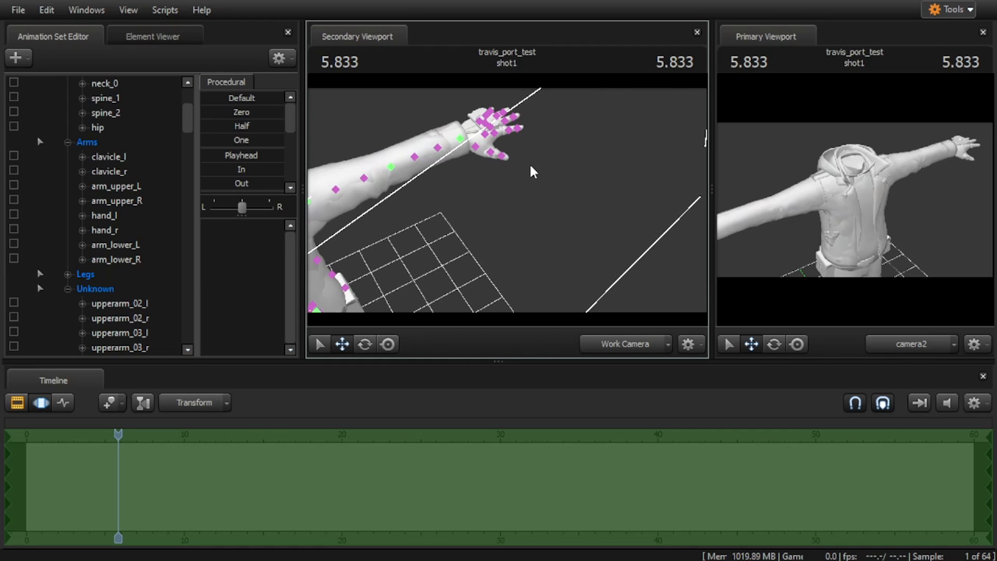
pyautogui.moveTo(527, 166); pyautogui.dragTo(534, 168)
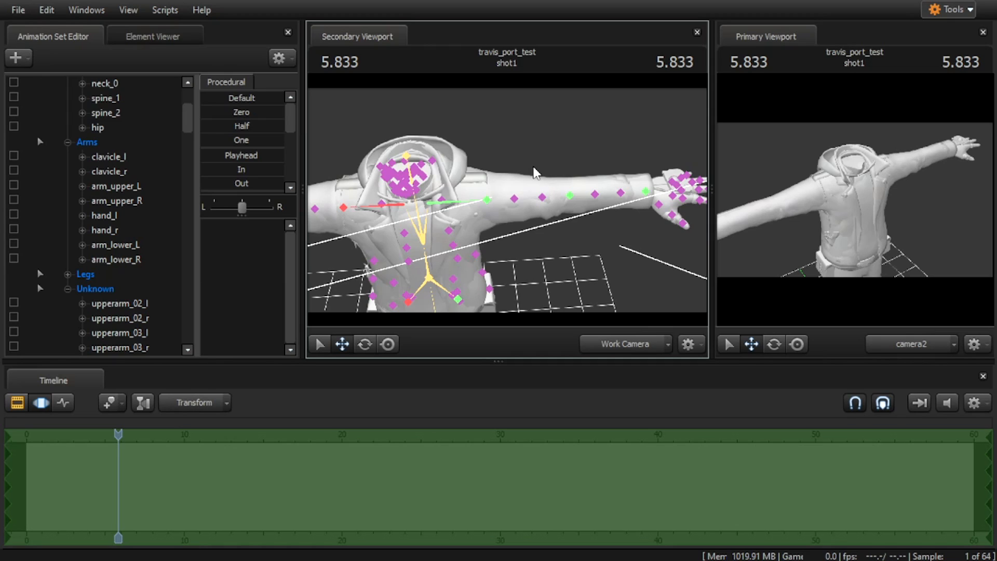
pyautogui.moveTo(537, 173)
pyautogui.mouseDown()
pyautogui.moveTo(577, 189)
pyautogui.moveTo(537, 173)
pyautogui.mouseUp()
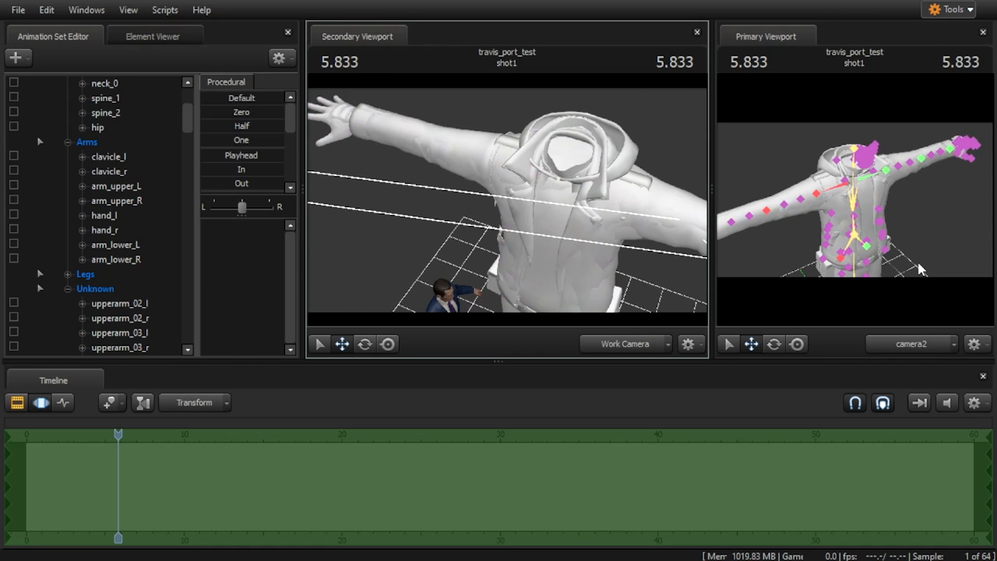
# Switch to Blender and expand the Travis armature's bone hierarchy from root through spine_01 to the children of spine_02
pyautogui.hotkey('alt', 'Tab')
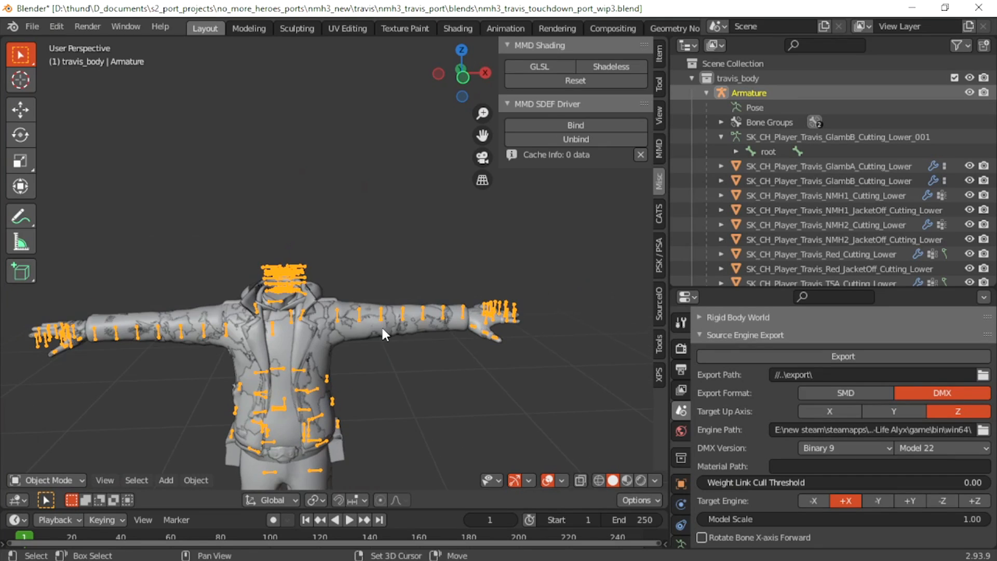
pyautogui.moveTo(382, 325); pyautogui.dragTo(410, 335, button='middle')
pyautogui.scroll(4, 371, 400)
pyautogui.keyDown('shift'); pyautogui.moveTo(371, 401); pyautogui.dragTo(362, 315, button='middle'); pyautogui.keyUp('shift')
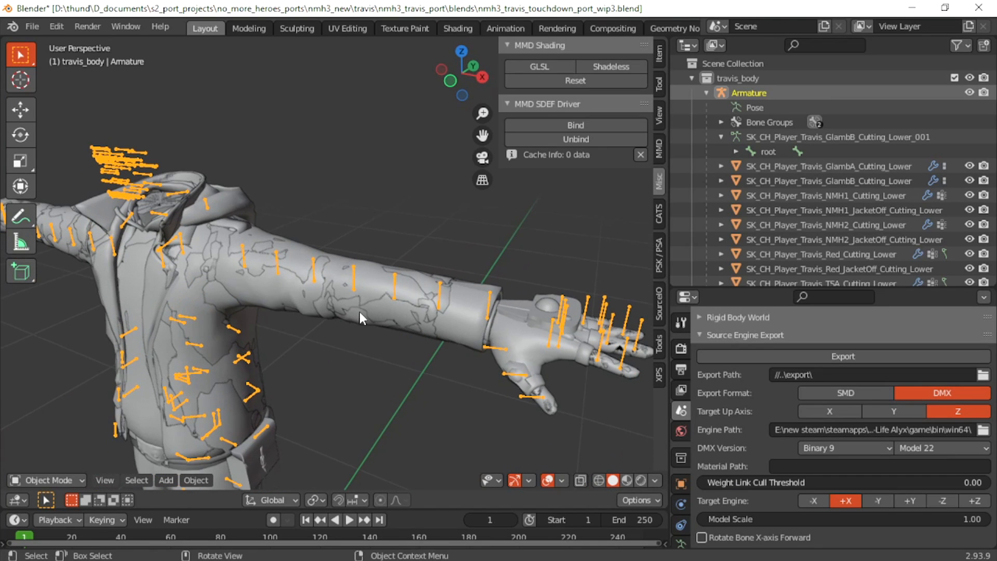
pyautogui.click(736, 151)
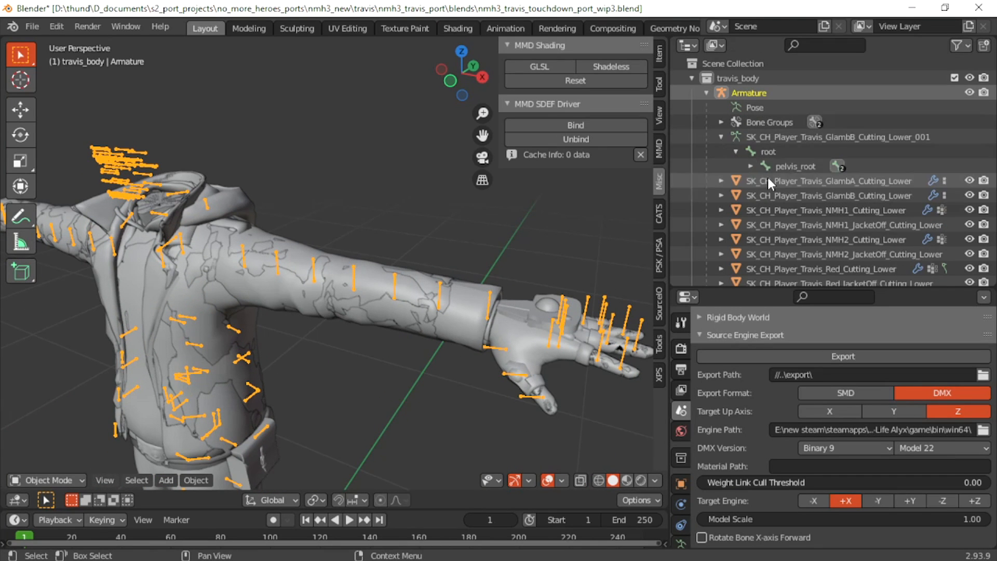
pyautogui.click(750, 166)
pyautogui.click(765, 195)
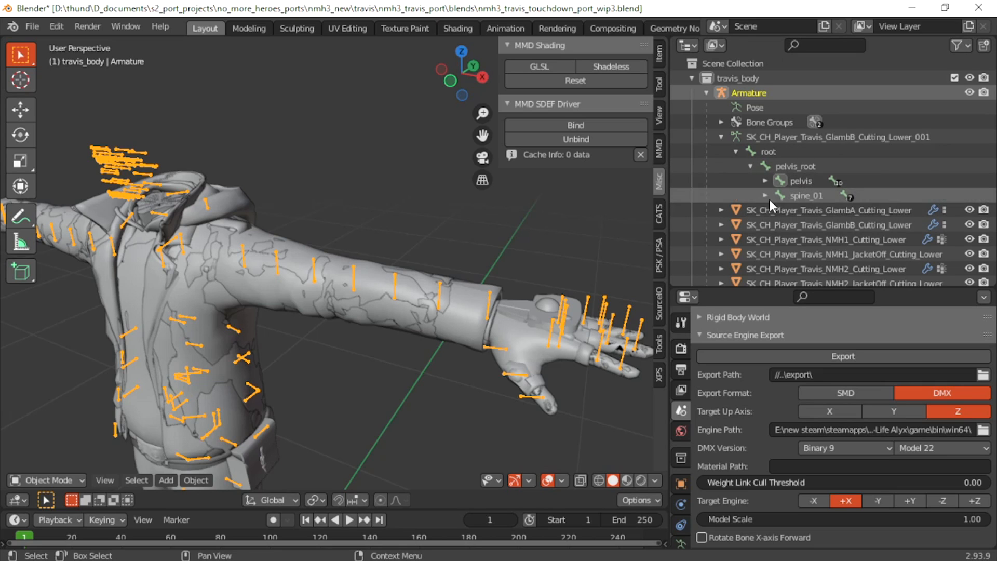
pyautogui.scroll(-2, 790, 239)
pyautogui.scroll(-6, 800, 234)
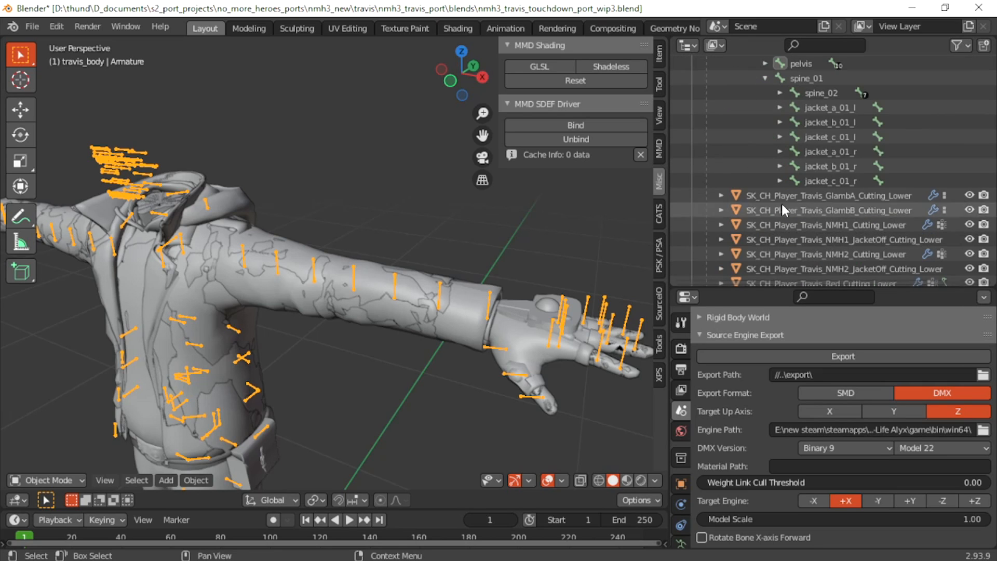
pyautogui.click(780, 93)
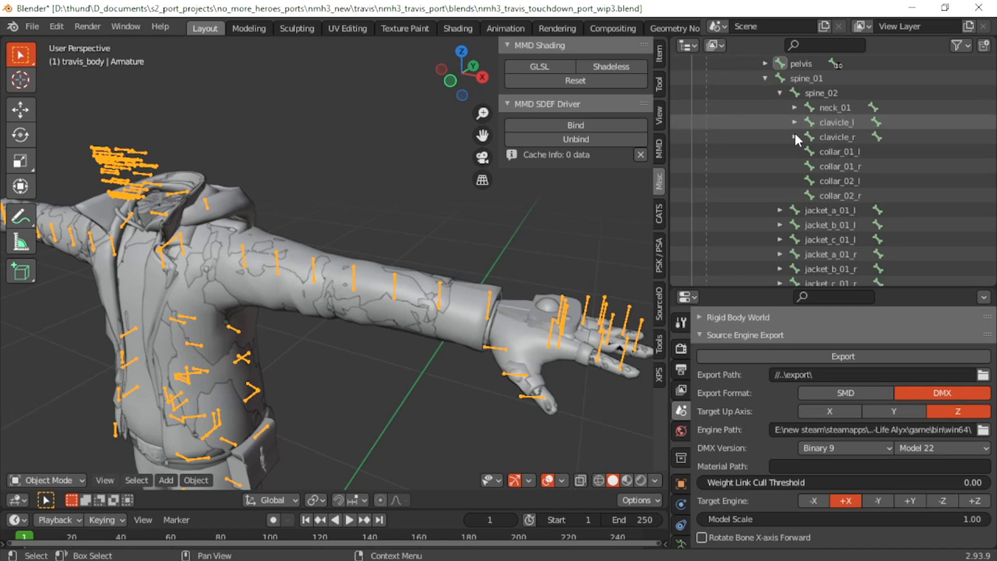
# Expand the left arm chain from clavicle_l through the upperarm and lowerarm bones to hand_l, widening the outliner for the long names
pyautogui.click(795, 121)
pyautogui.click(810, 137)
pyautogui.click(824, 152)
pyautogui.click(838, 167)
pyautogui.click(853, 180)
pyautogui.click(868, 195)
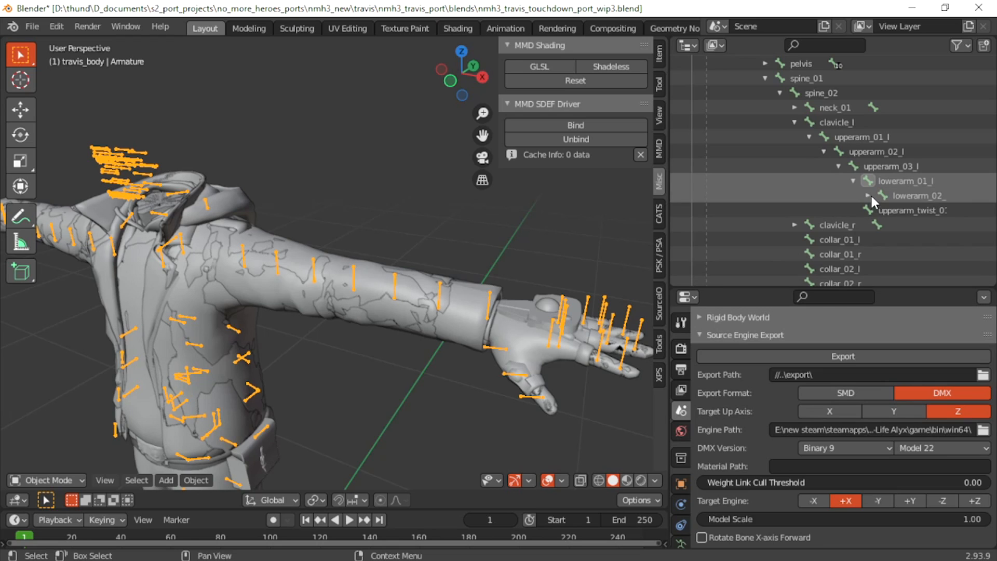
pyautogui.moveTo(670, 182); pyautogui.dragTo(486, 190)
pyautogui.scroll(-4, 793, 192)
pyautogui.scroll(3, 779, 188)
pyautogui.click(698, 180)
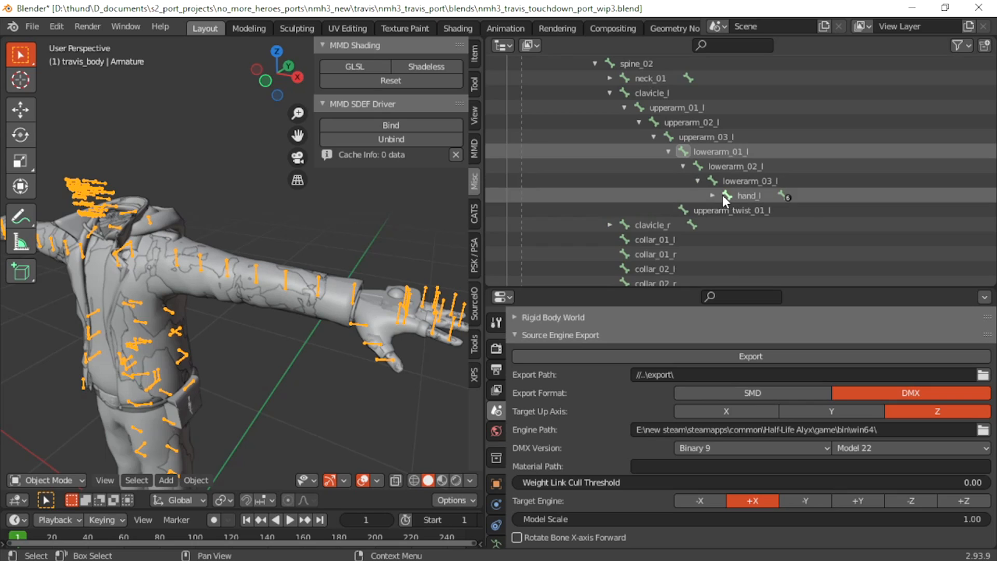
pyautogui.click(712, 195)
pyautogui.click(714, 196)
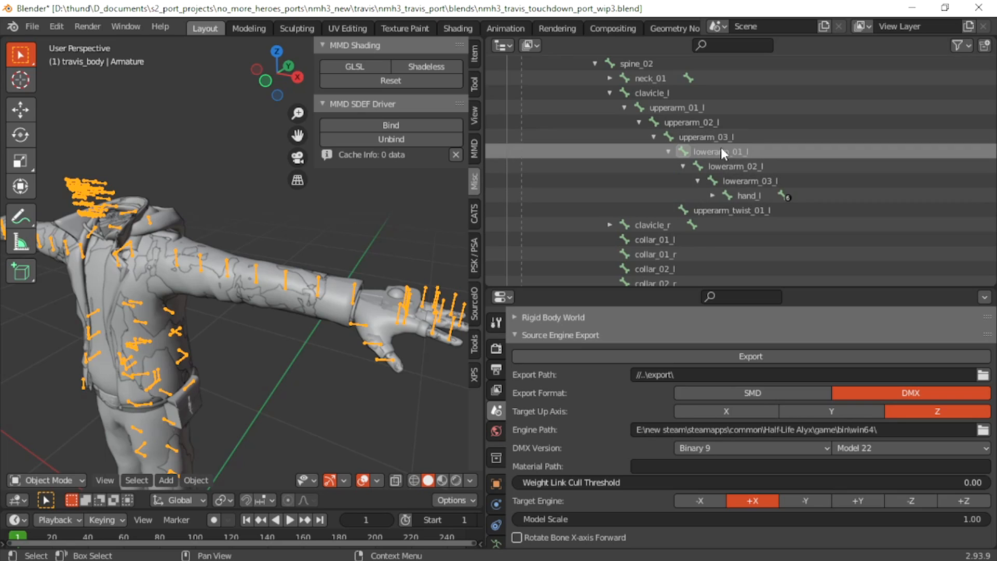
# Try bending the left elbow by rotating lowerarm_01_l in Pose Mode, undo the rotation and return to Object Mode
pyautogui.click(34, 477)
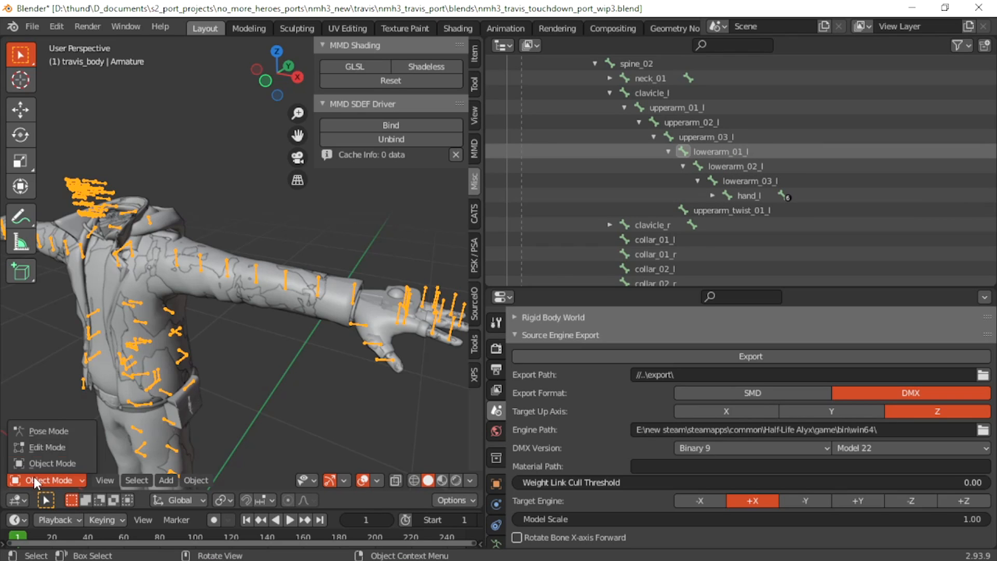
pyautogui.click(49, 431)
pyautogui.moveTo(274, 308); pyautogui.dragTo(119, 332)
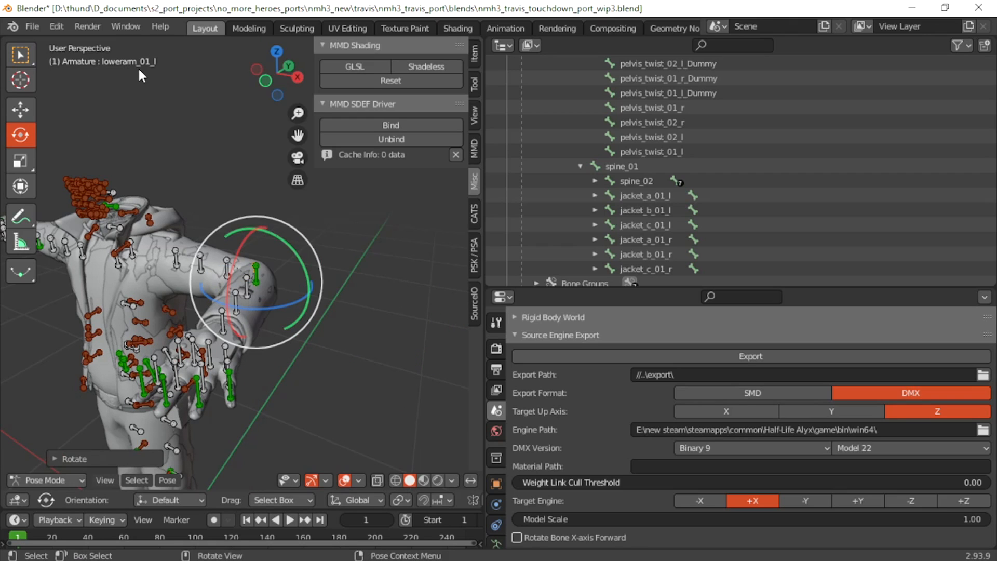
pyautogui.hotkey('ctrl', 'z')
pyautogui.click(46, 480)
pyautogui.click(59, 465)
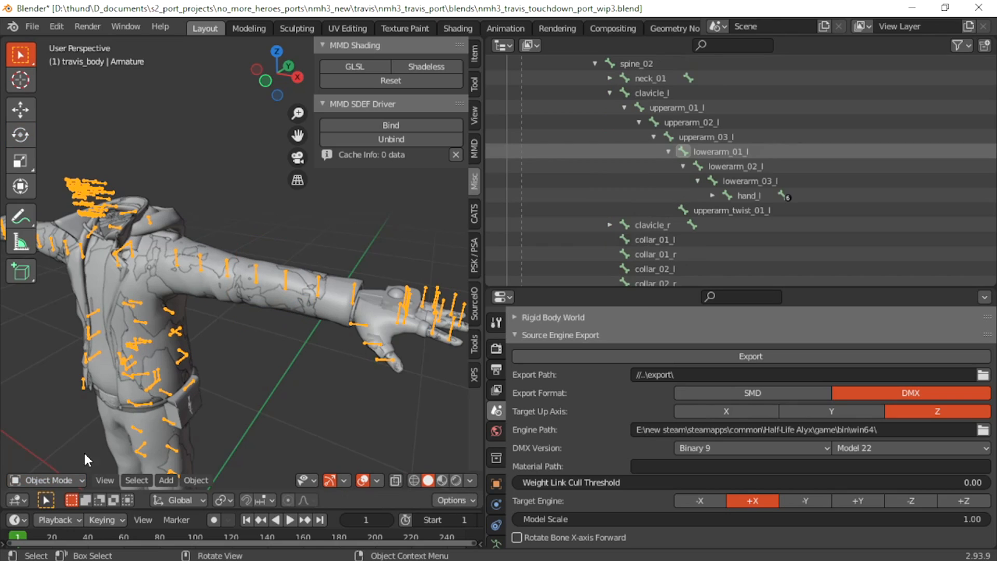
# Go through the left arm bones lowerarm_02_l, lowerarm_03_l, lowerarm_01_l and upperarm_02_l in the hierarchy to review their order
pyautogui.click(758, 166)
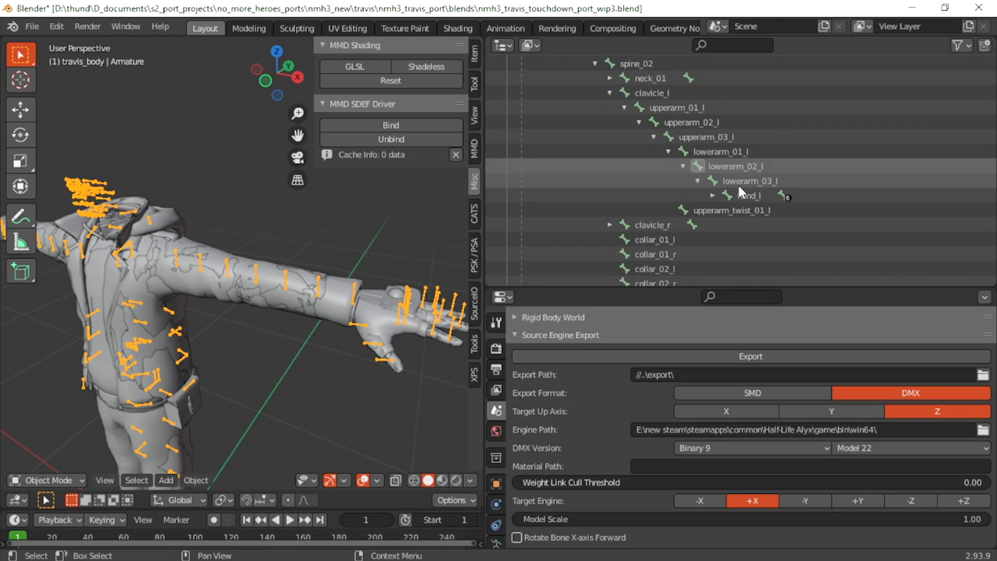
pyautogui.click(741, 182)
pyautogui.click(713, 154)
pyautogui.click(684, 121)
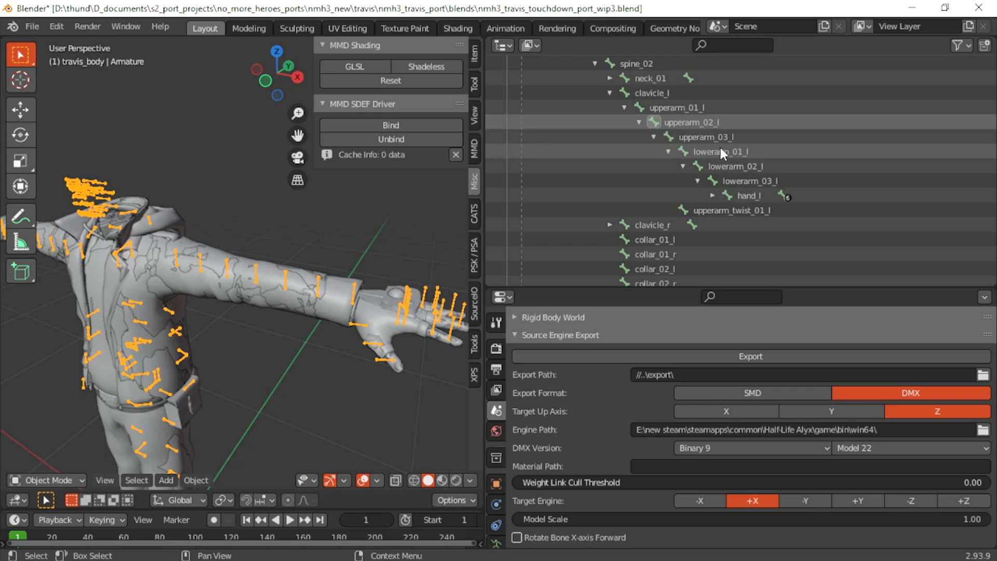
# Select the hand_l bone and bring the armature into Edit Mode with the left forearm and hand bones in view
pyautogui.click(734, 199)
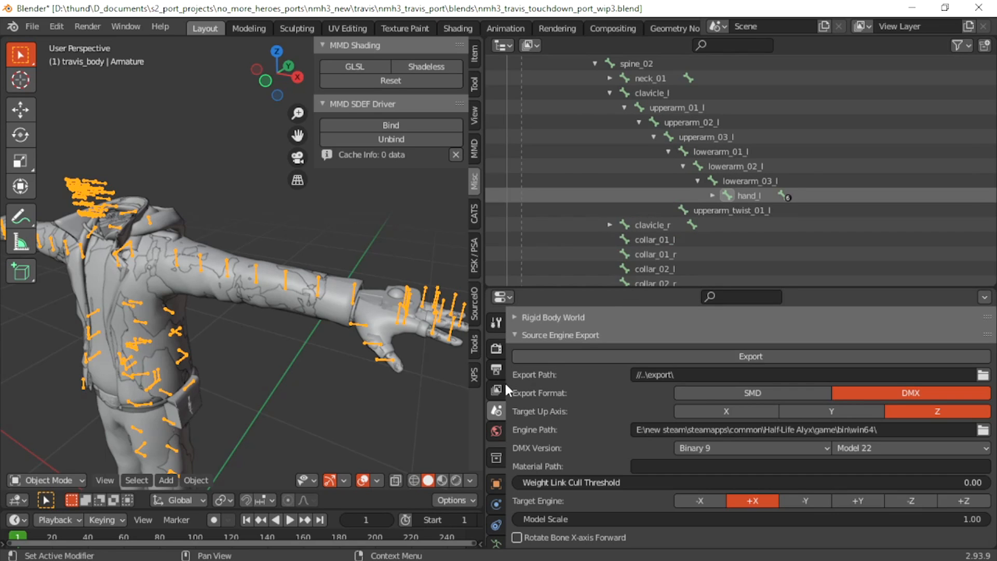
pyautogui.scroll(4, 314, 316)
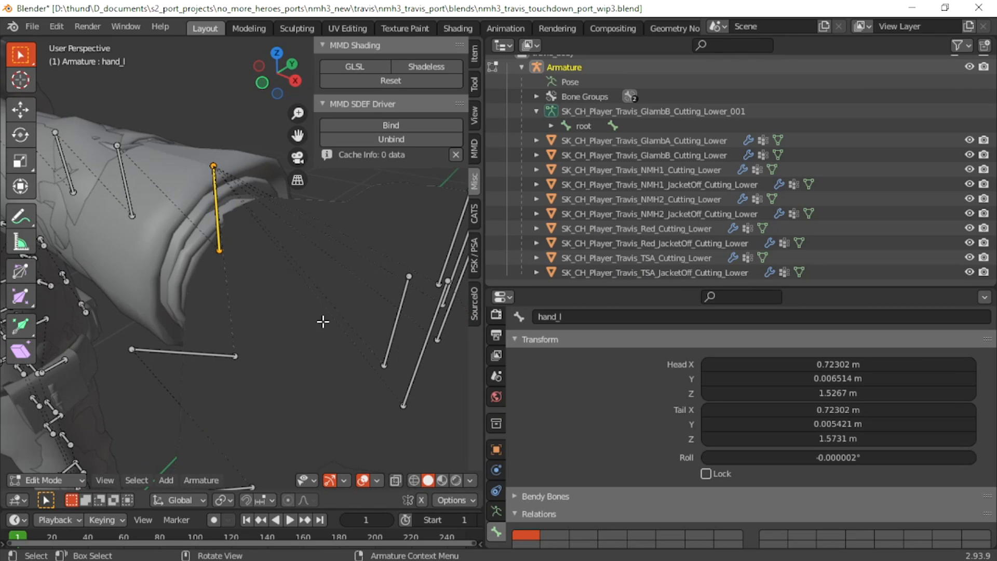
pyautogui.scroll(-4, 209, 262)
pyautogui.scroll(-2, 258, 272)
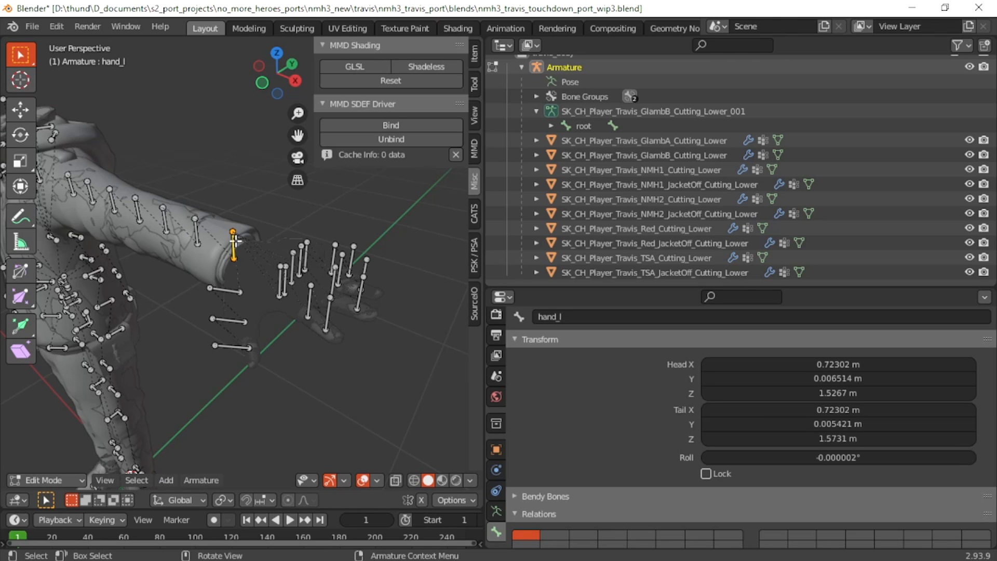
# Expand the armature hierarchy in Edit Mode from root through spine_01 and spine_02
pyautogui.click(551, 126)
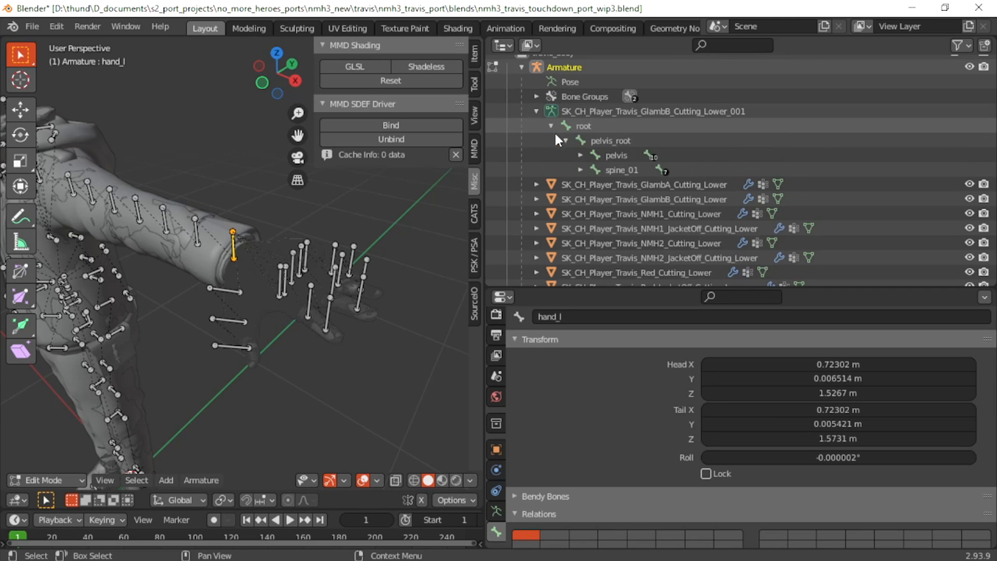
pyautogui.click(580, 170)
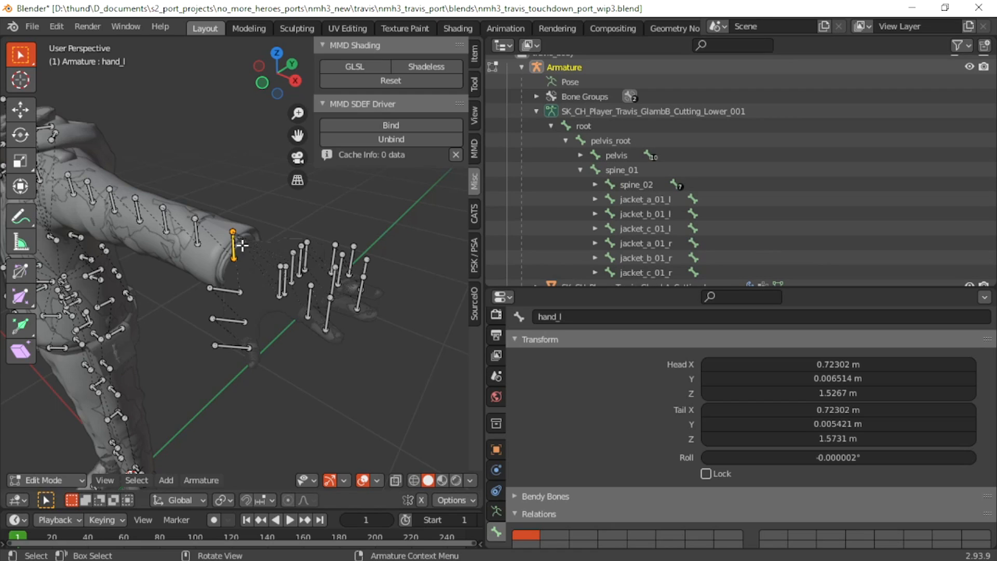
pyautogui.scroll(-5, 597, 195)
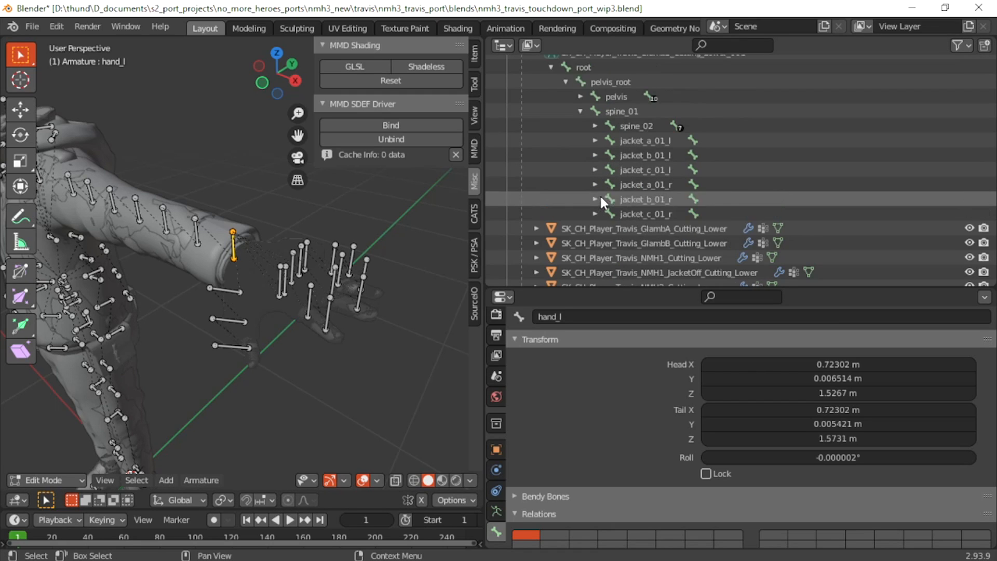
pyautogui.scroll(3, 577, 141)
pyautogui.click(595, 154)
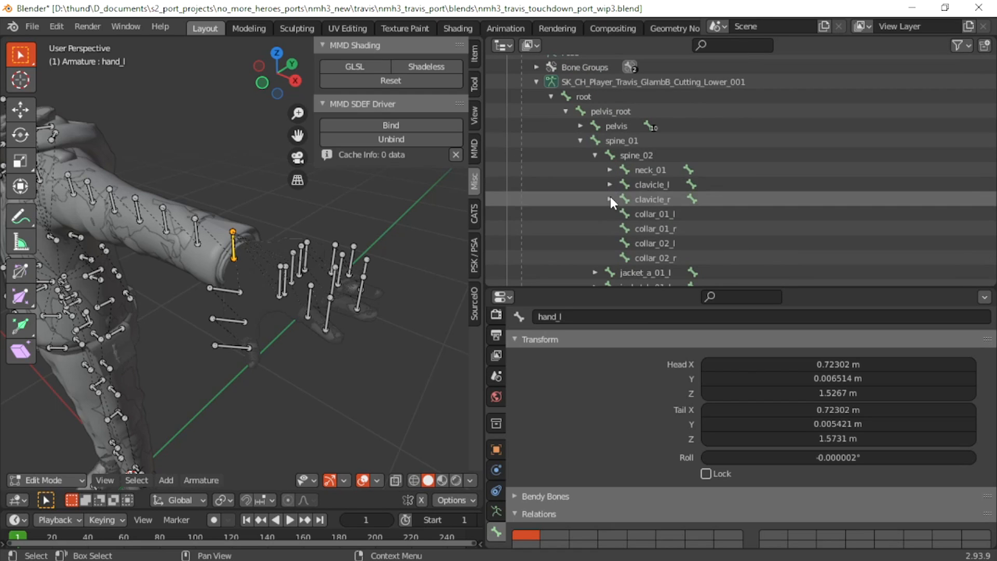
# Unfold the left arm branch from clavicle_l down through lowerarm_03_l to reveal hand_l
pyautogui.click(609, 185)
pyautogui.click(624, 200)
pyautogui.click(639, 214)
pyautogui.click(653, 229)
pyautogui.click(669, 243)
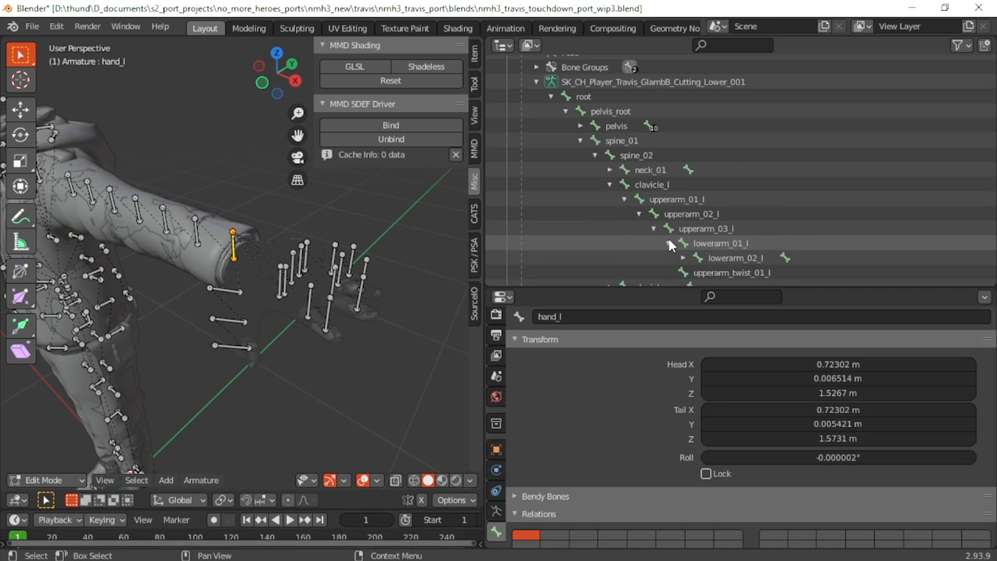
pyautogui.scroll(-3, 669, 236)
pyautogui.click(683, 200)
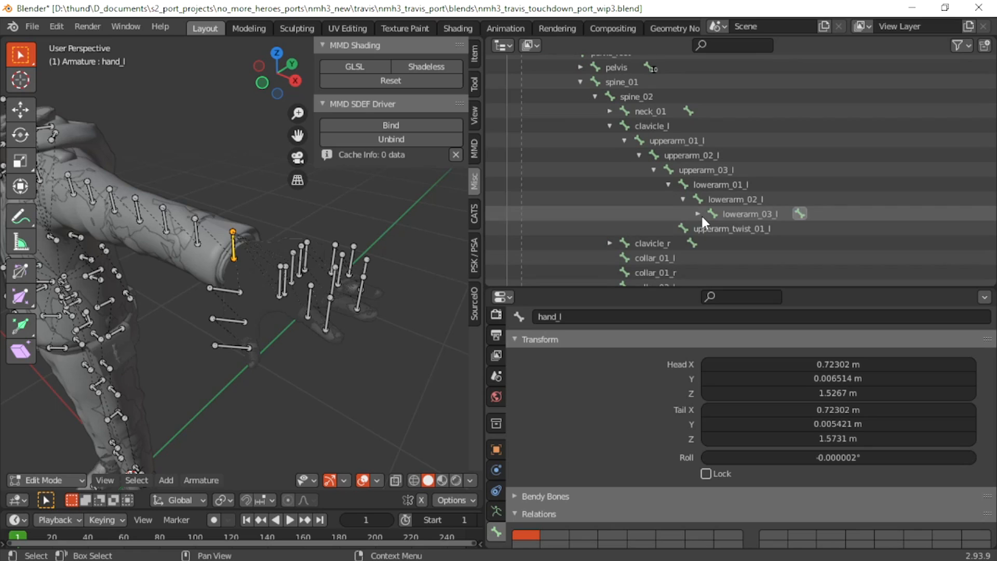
pyautogui.click(699, 214)
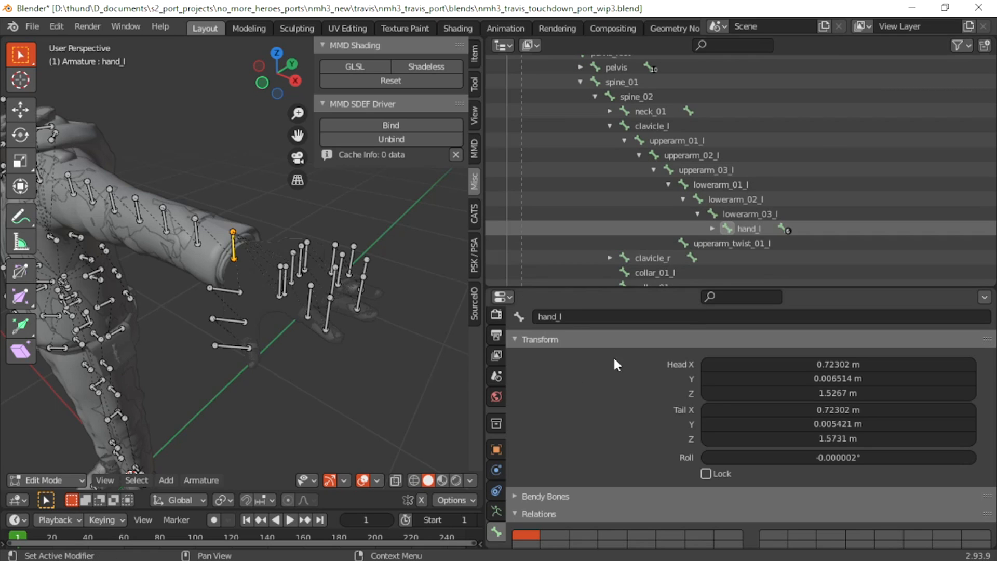
# Change the parent of the hand_l bone to lowerarm_01_l in its bone relations
pyautogui.scroll(-3, 587, 389)
pyautogui.scroll(-4, 529, 444)
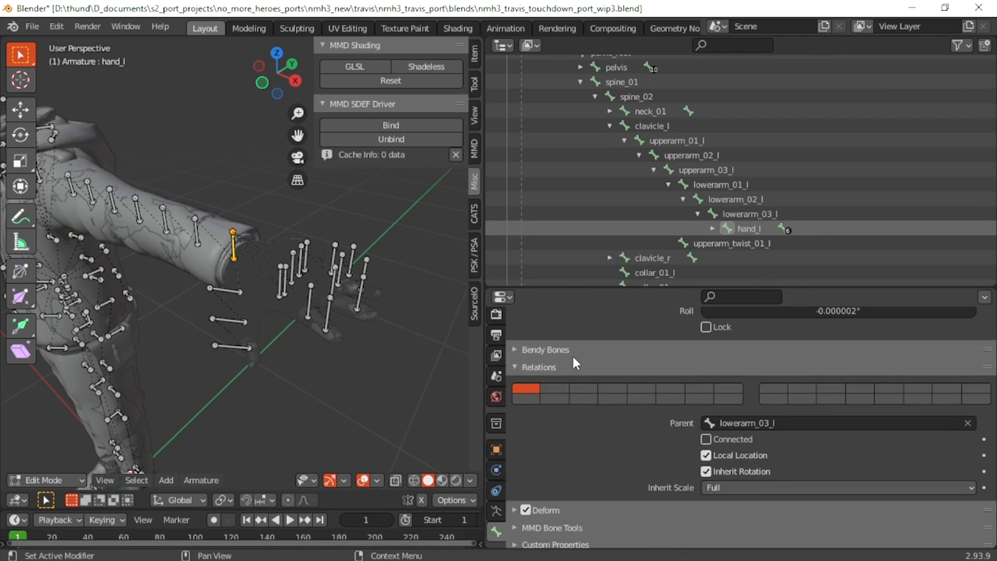
pyautogui.click(758, 424)
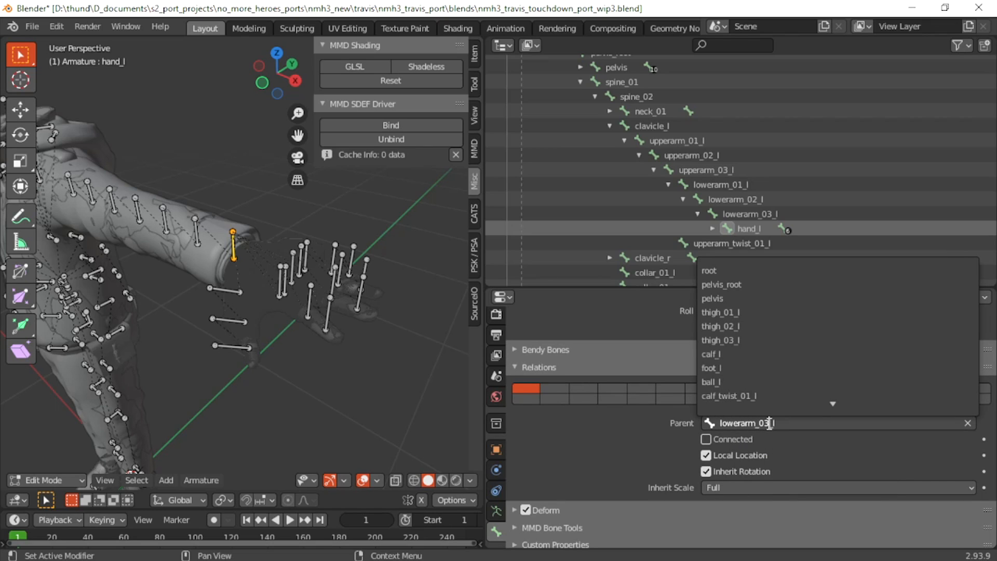
pyautogui.press('BackSpace')
pyautogui.write('1')
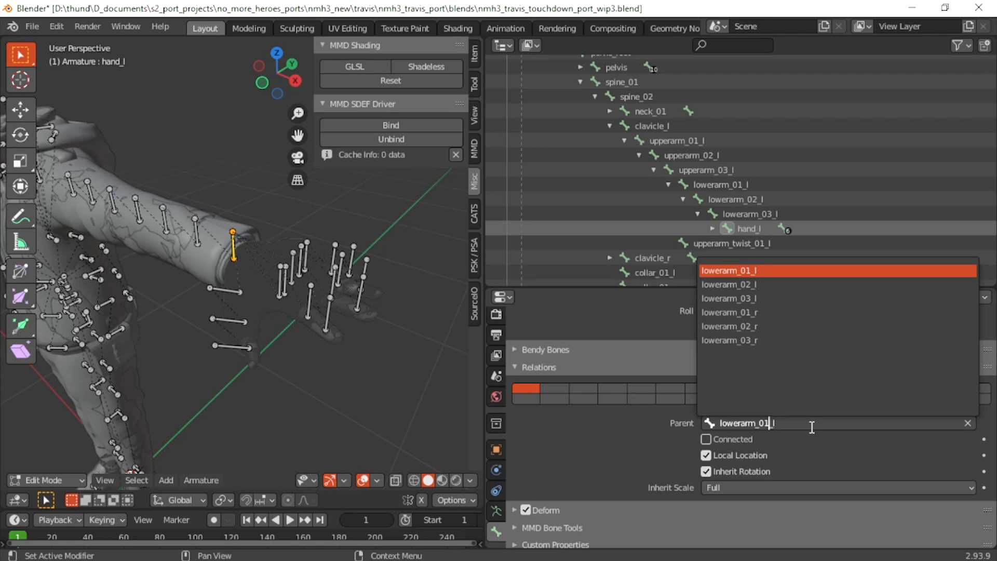
pyautogui.press('Return')
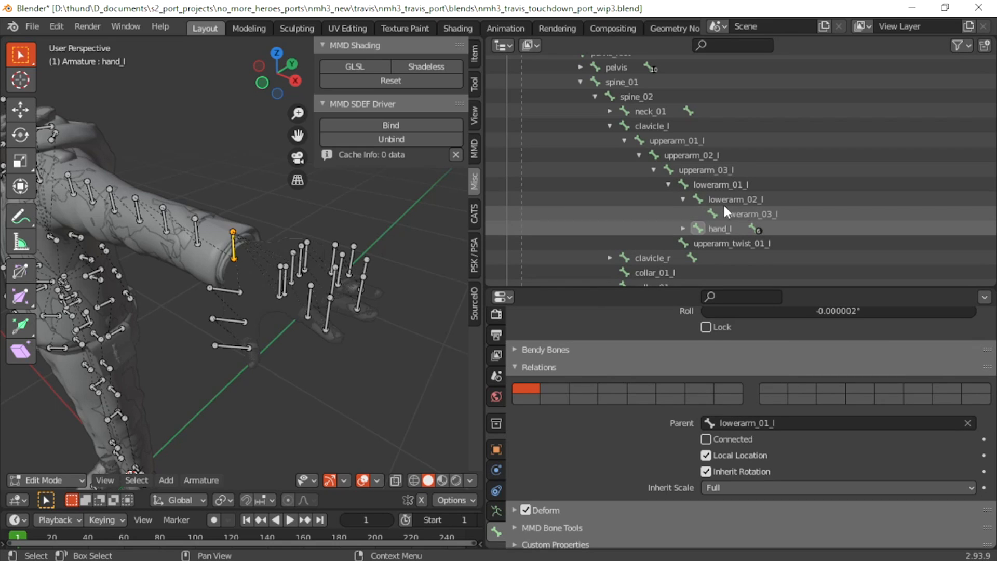
# Check the bones grouped under lowerarm_01_l, then inspect the parent relations of lowerarm_01_l and upperarm_03_l
pyautogui.click(668, 185)
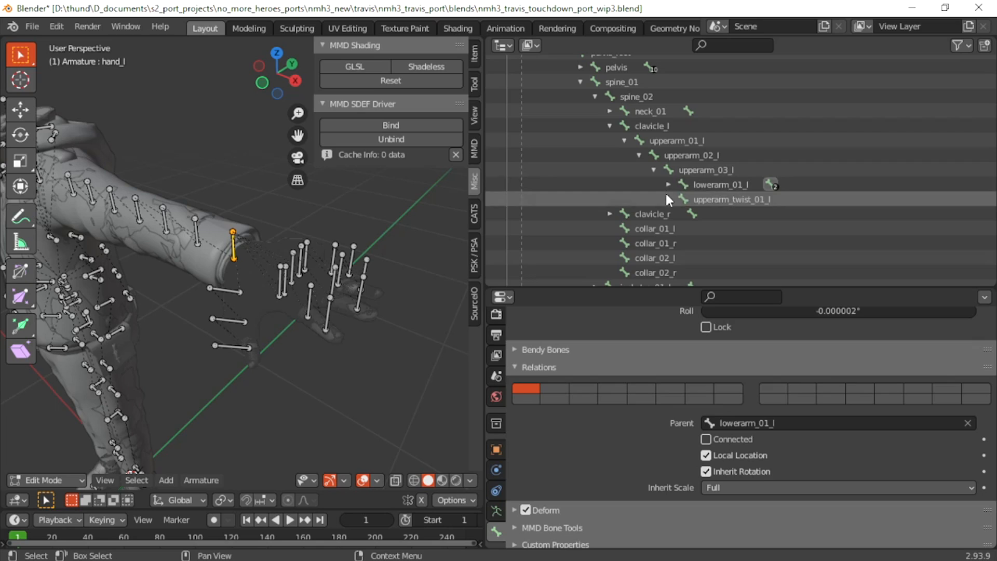
pyautogui.click(669, 185)
pyautogui.click(684, 198)
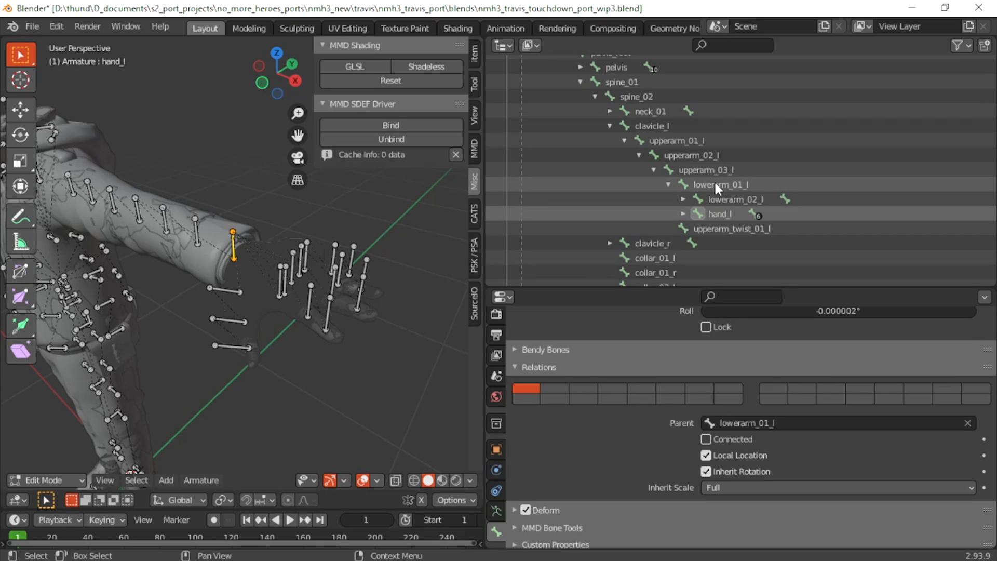
pyautogui.click(711, 184)
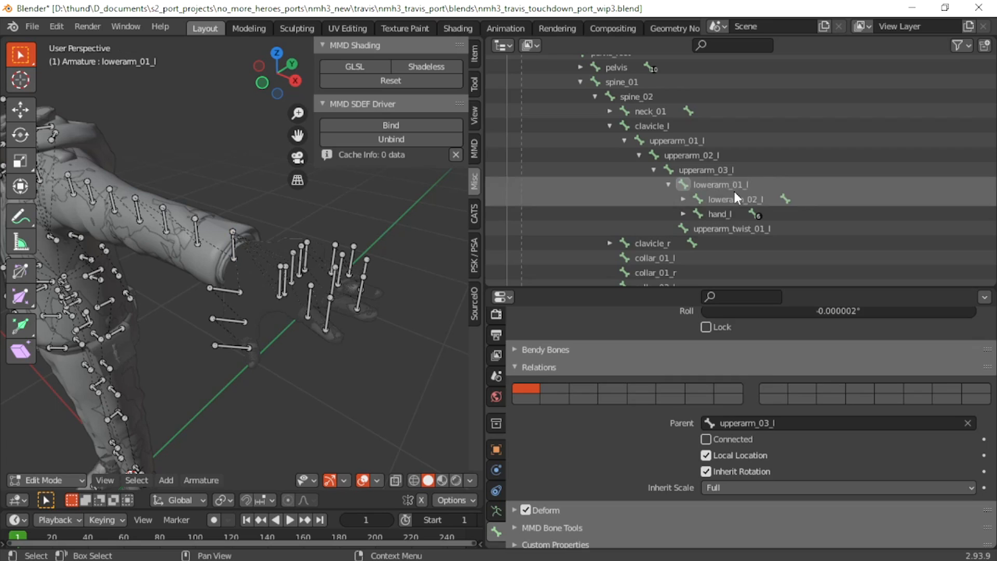
pyautogui.click(712, 171)
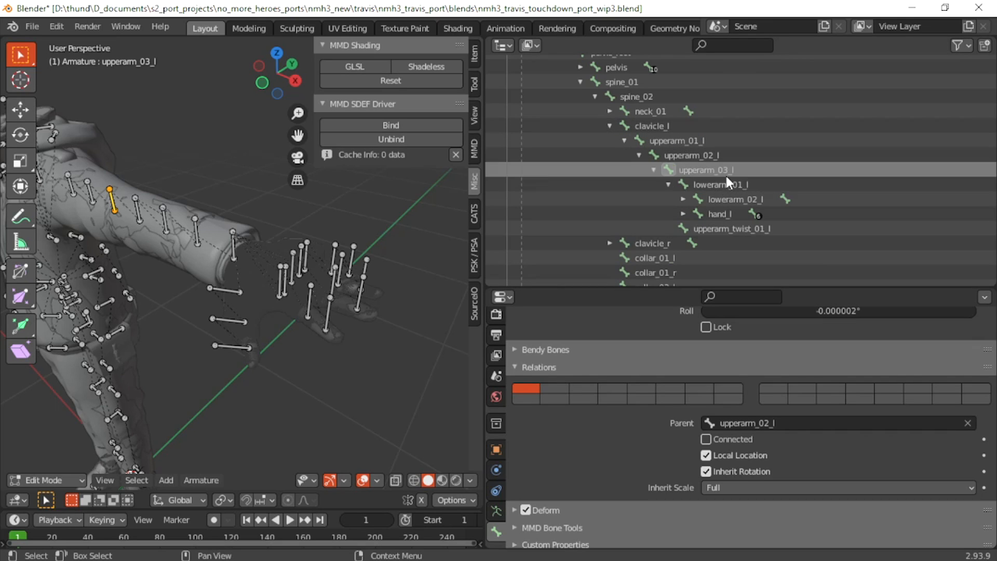
# Change the parent of the lowerarm_01_l bone to upperarm_01_l in its bone relations
pyautogui.click(728, 184)
pyautogui.click(757, 422)
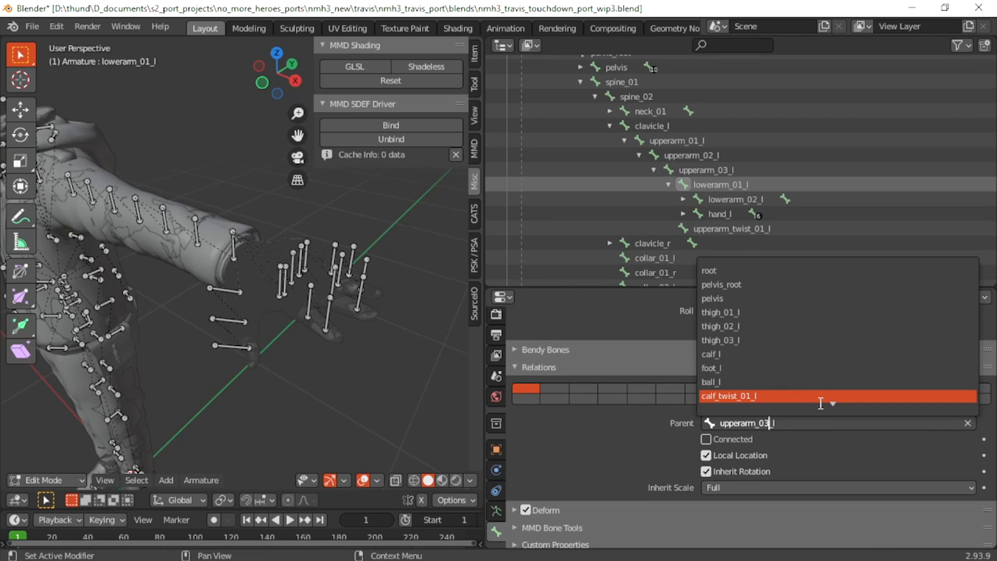
pyautogui.press('BackSpace')
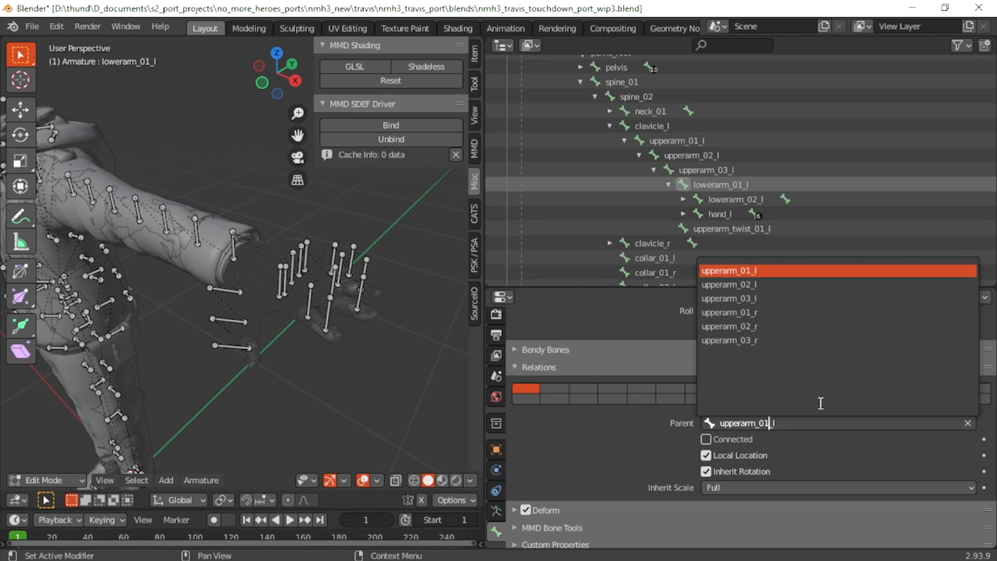
pyautogui.press('Return')
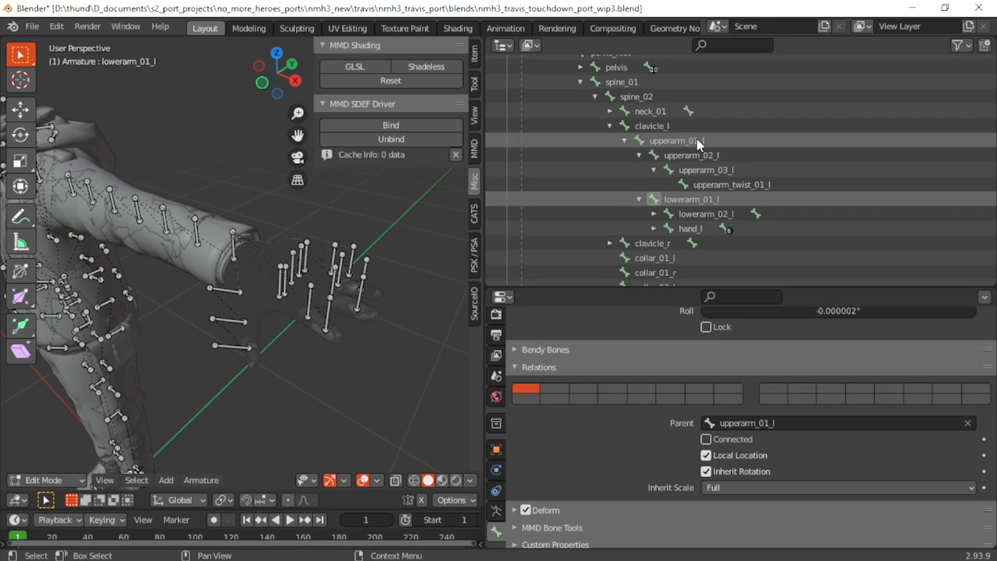
pyautogui.scroll(3, 715, 170)
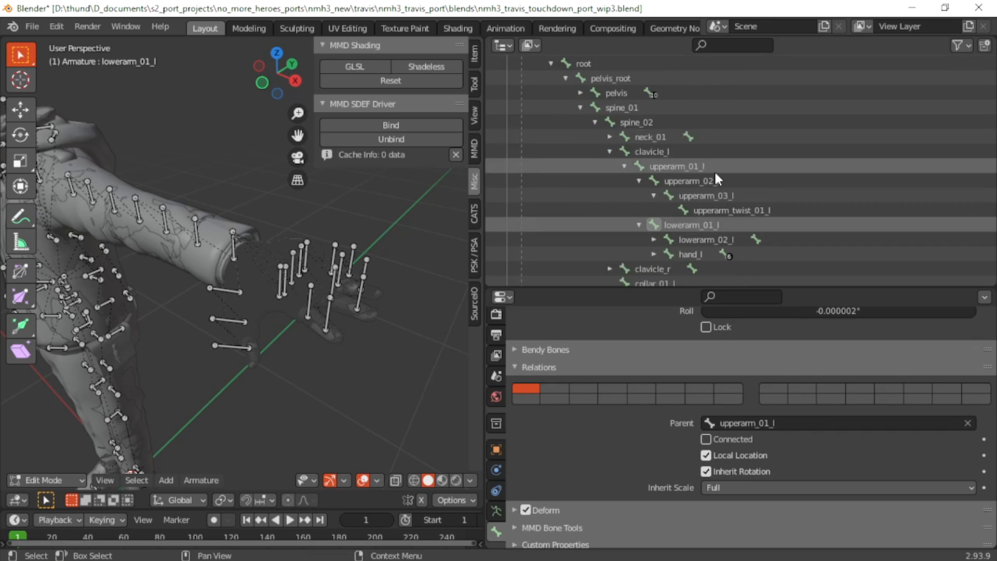
# Save the project as a new file named nmh3_travis_touchdown_port_wip4.blend
pyautogui.hotkey('ctrl', 'shift', 's')
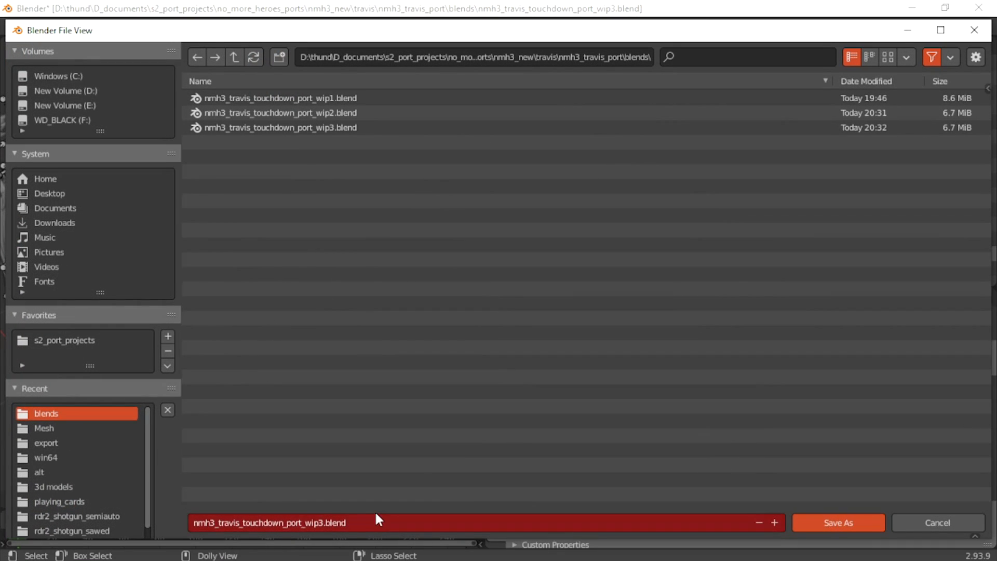
pyautogui.click(375, 522)
pyautogui.click(314, 522)
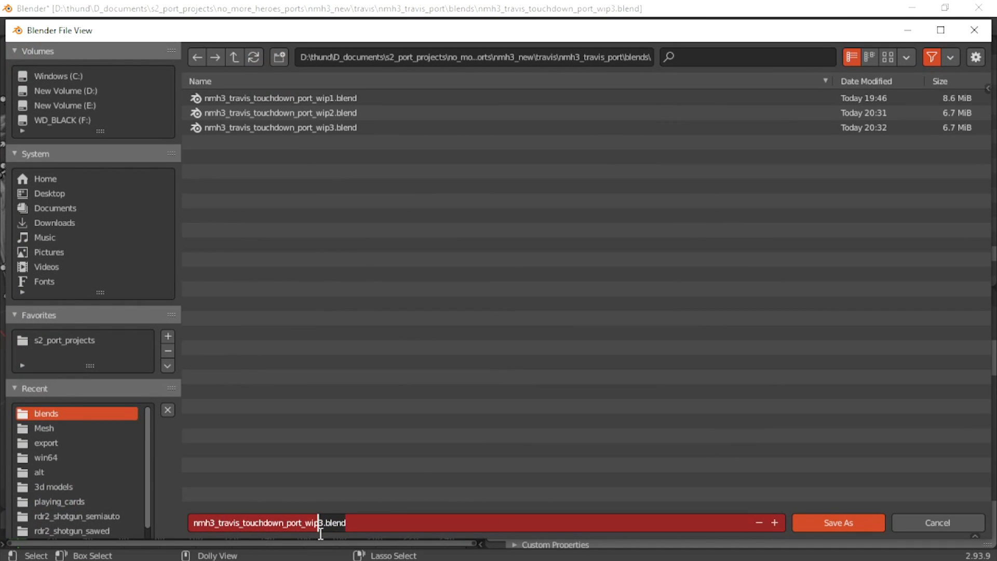
pyautogui.write('4')
pyautogui.click(816, 524)
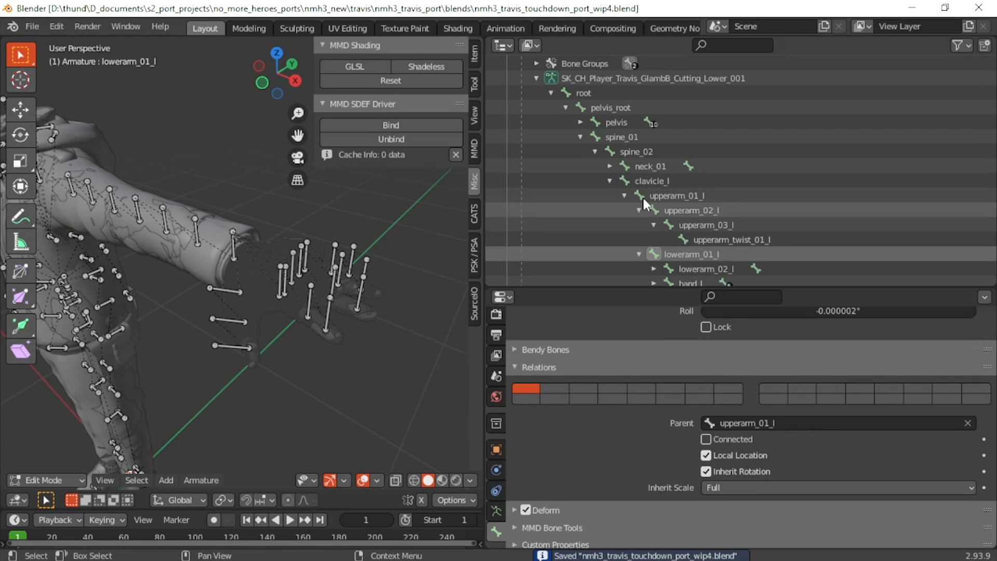
# Return the armature to Object Mode and export travis_body.dmx with the Source Engine Export settings
pyautogui.scroll(-2, 606, 220)
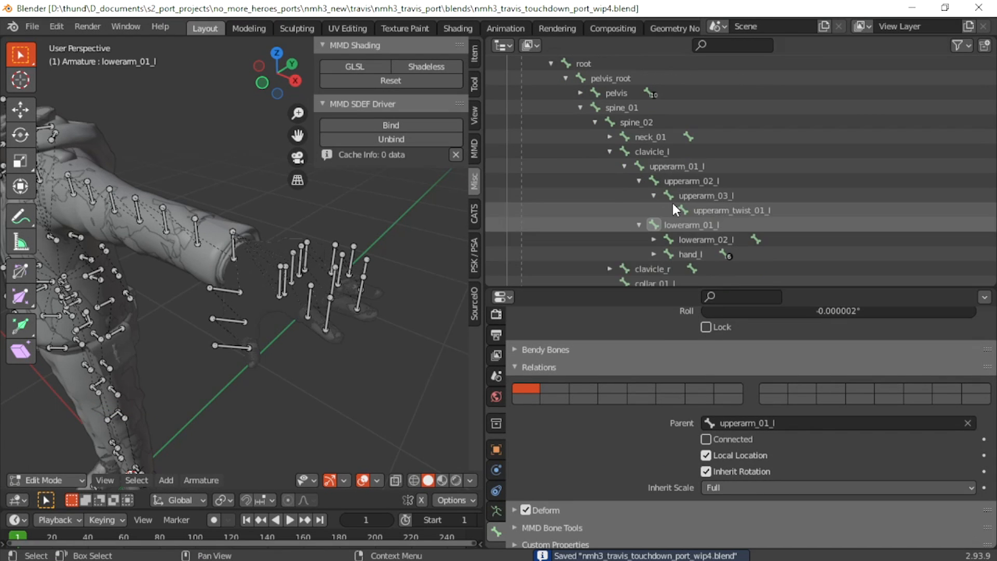
pyautogui.click(497, 376)
pyautogui.scroll(-5, 385, 318)
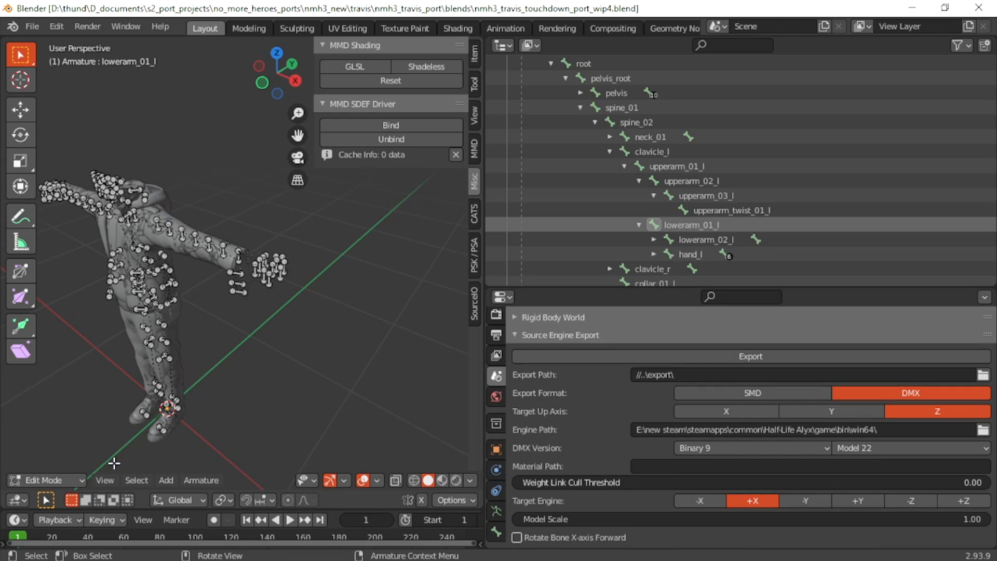
pyautogui.click(78, 480)
pyautogui.click(76, 461)
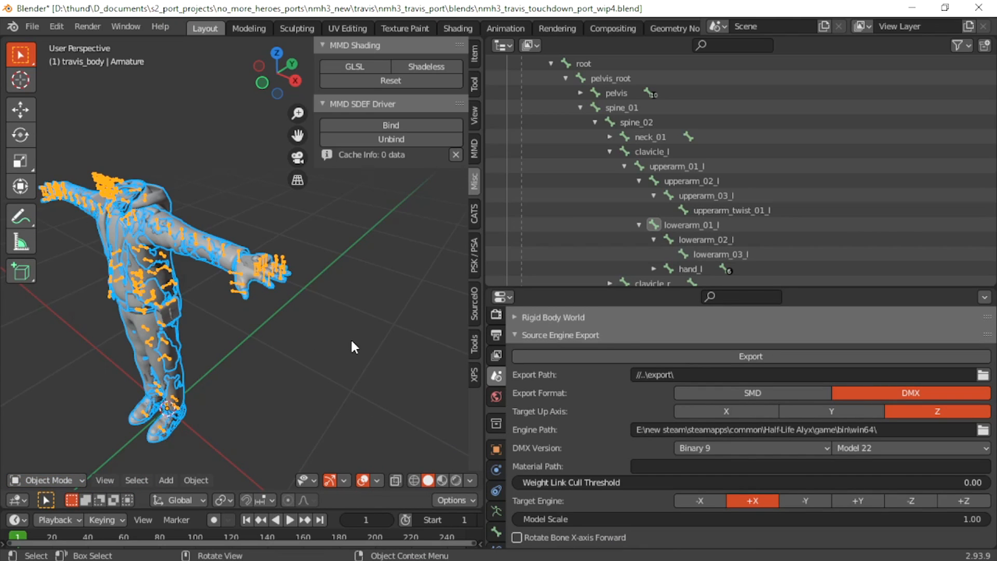
pyautogui.click(585, 360)
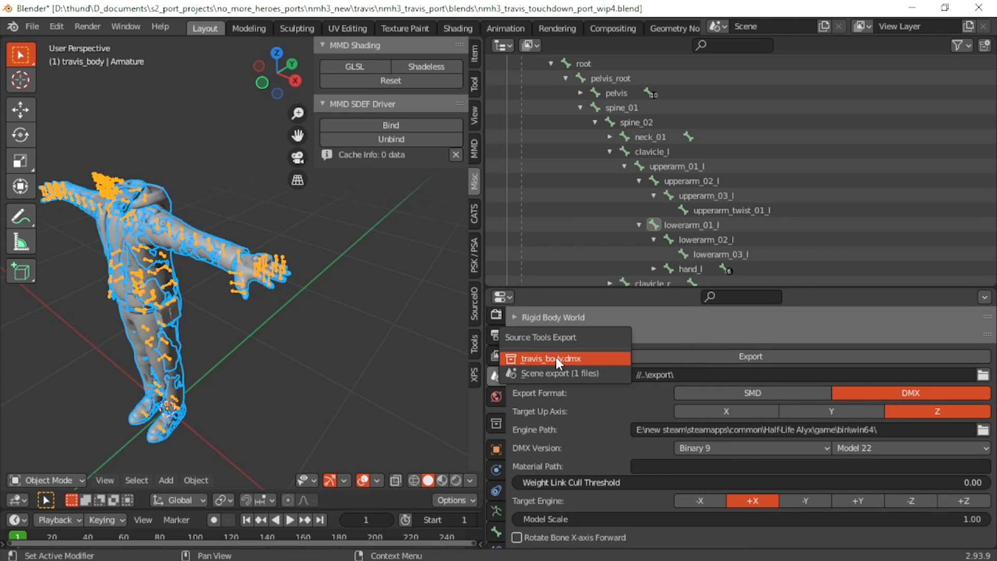
# In File Explorer, paste the exported travis_body.dmx into the nmh3_travis_touchdown addon's source folder, replacing the existing file
pyautogui.moveTo(147, 556)
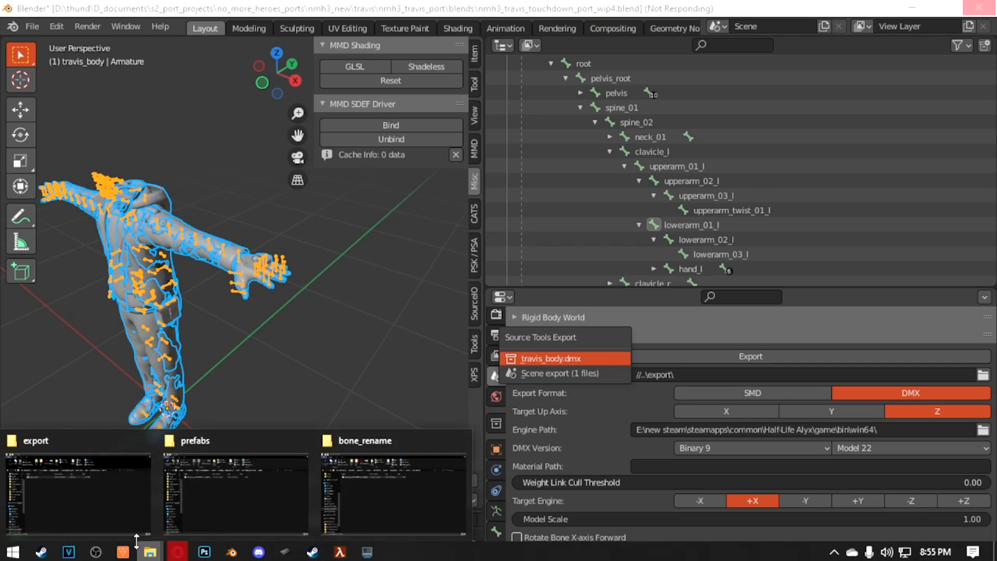
pyautogui.click(234, 493)
pyautogui.click(560, 117)
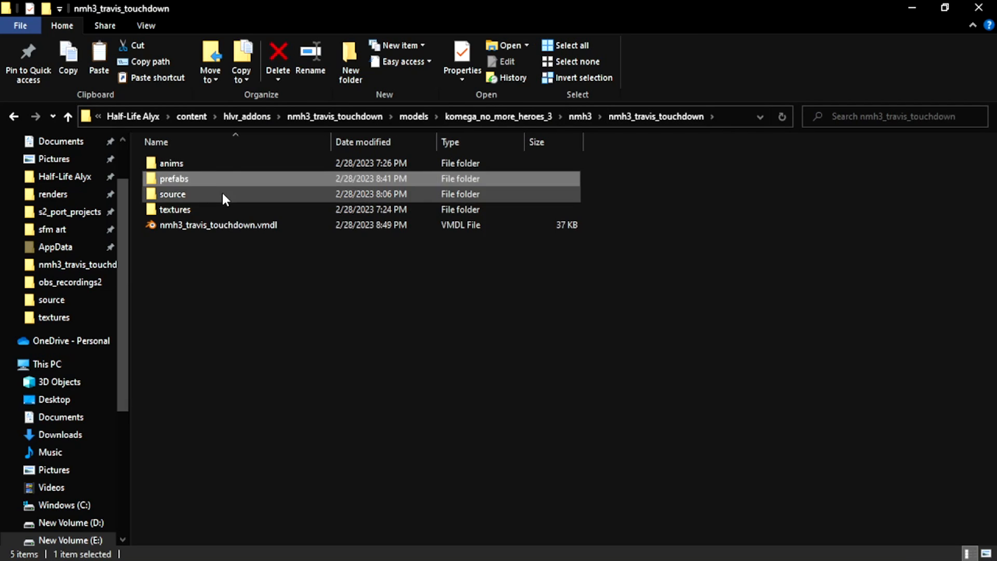
pyautogui.doubleClick(223, 192)
pyautogui.hotkey('ctrl', 'v')
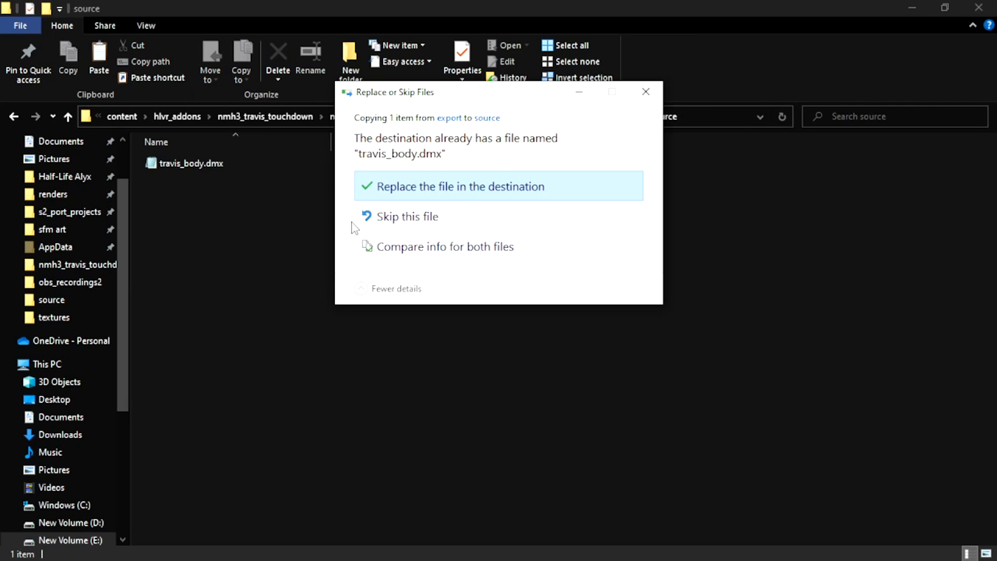
pyautogui.click(399, 197)
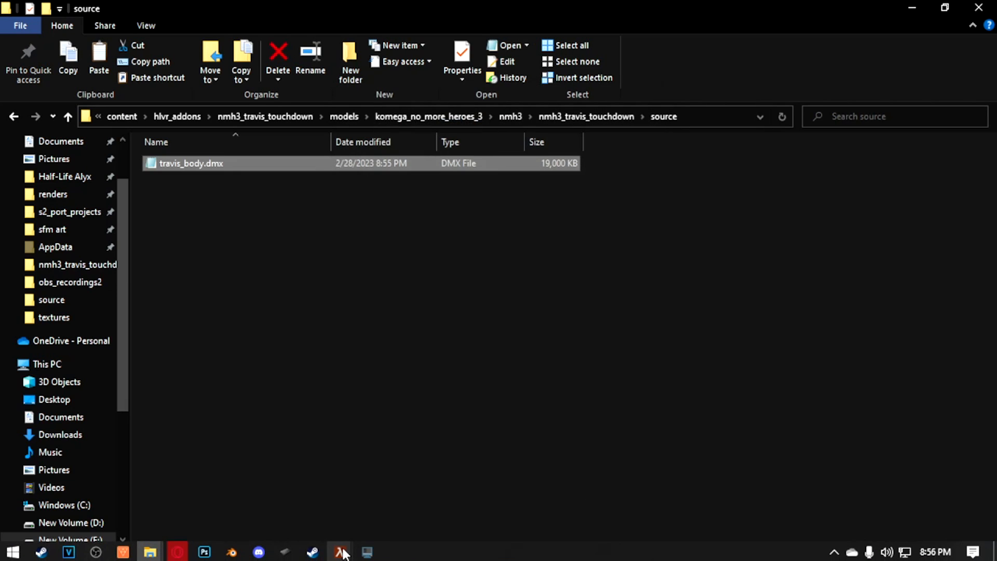
# Recompile the nmh3_travis_touchdown model in ModelDoc and switch to the travis_port_test animation session
pyautogui.moveTo(340, 551)
pyautogui.click(454, 492)
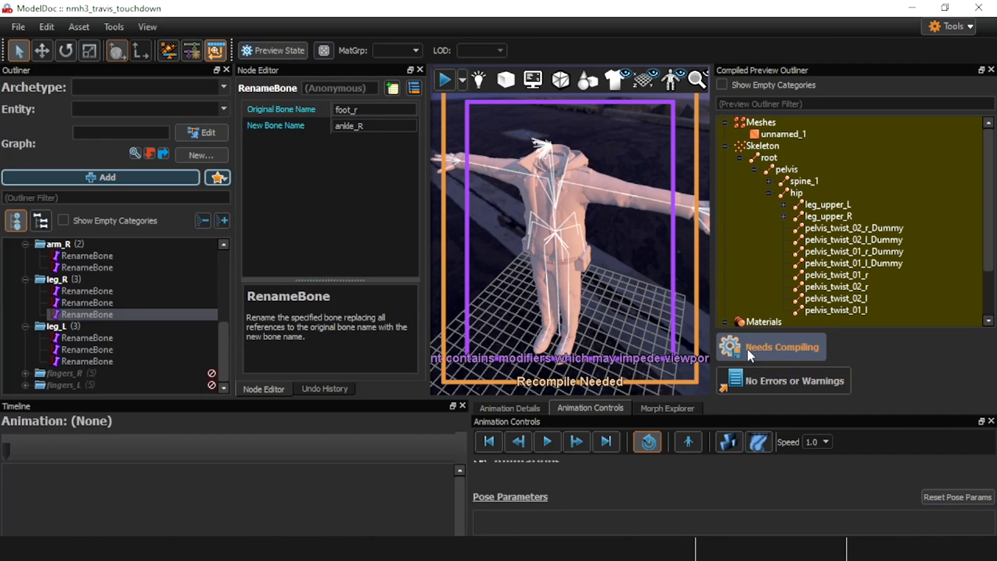
pyautogui.click(772, 348)
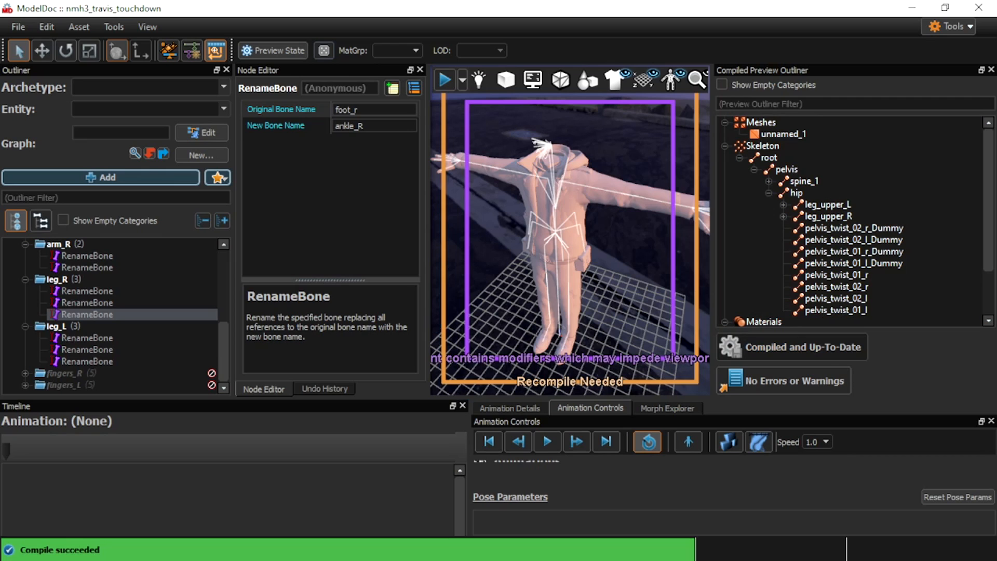
pyautogui.moveTo(341, 551)
pyautogui.click(598, 491)
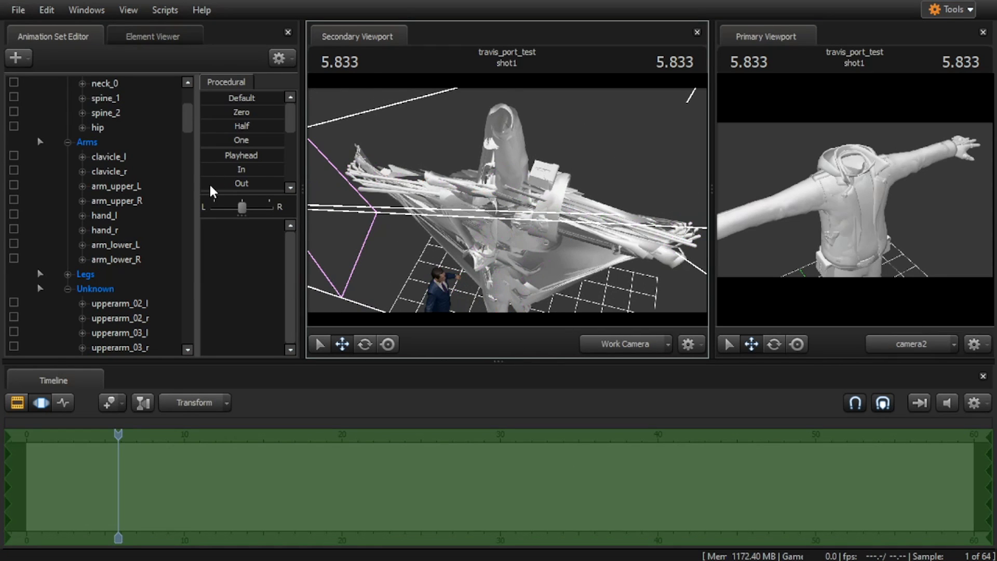
# Reattach the nmh3_travis_touchdown1 animation set to its recompiled model
pyautogui.scroll(3, 130, 184)
pyautogui.rightClick(130, 127)
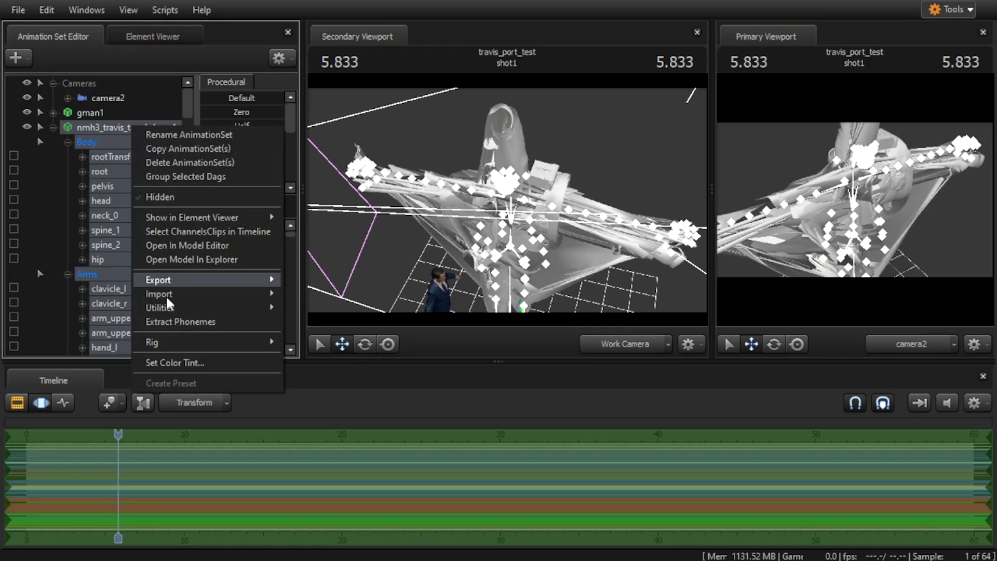
pyautogui.moveTo(205, 309)
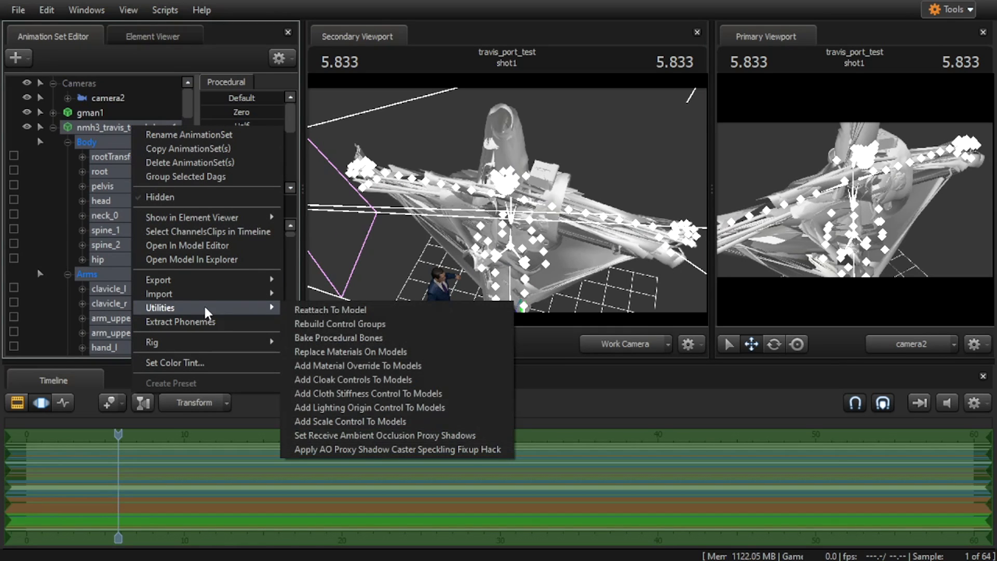
pyautogui.click(349, 310)
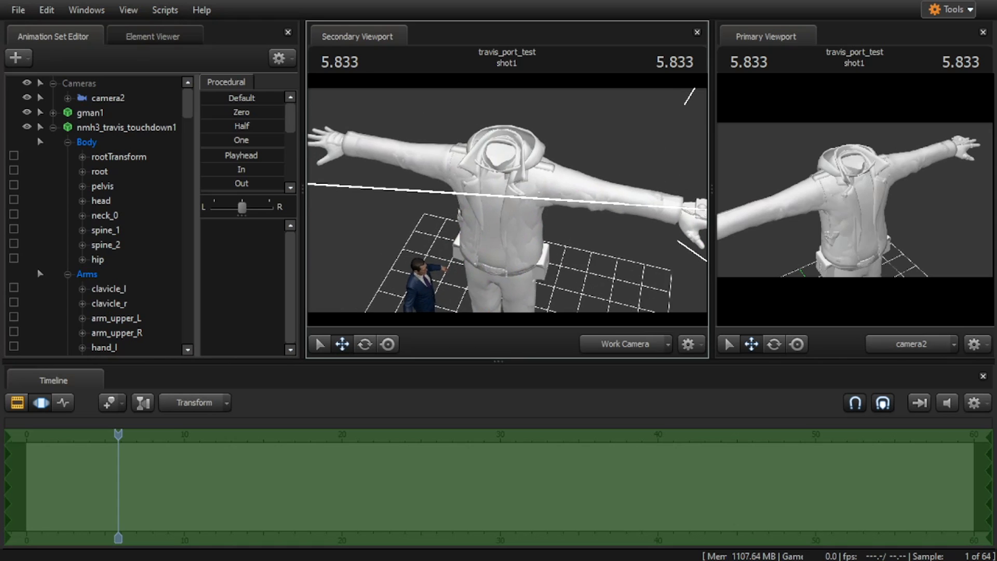
# Delete the nmh3_travis_touchdown1 animation set and create a fresh one from the nmh3_travis_touchdown.vmdl model
pyautogui.click(134, 127)
pyautogui.rightClick(134, 126)
pyautogui.click(166, 165)
pyautogui.click(17, 63)
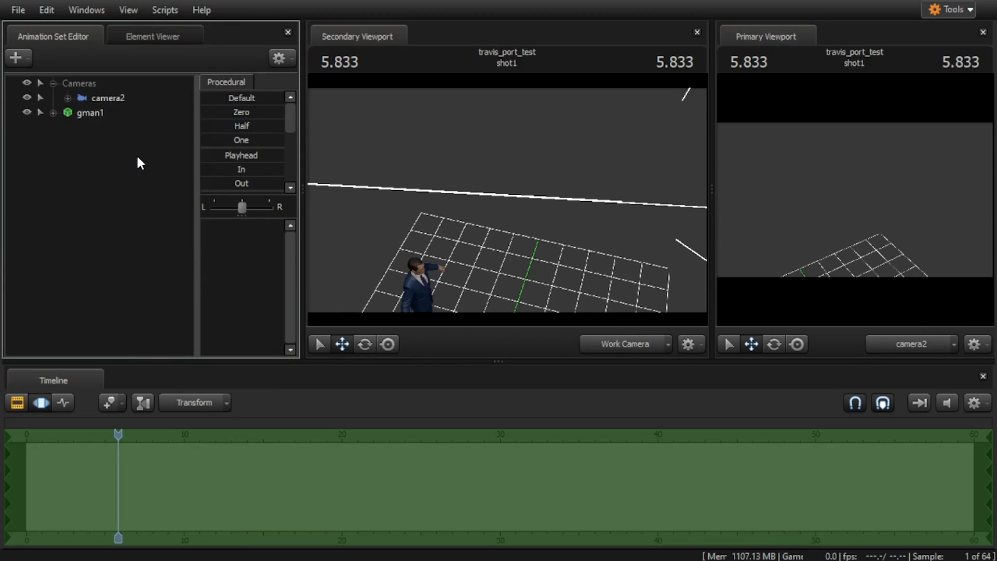
pyautogui.click(137, 159)
pyautogui.write('travis')
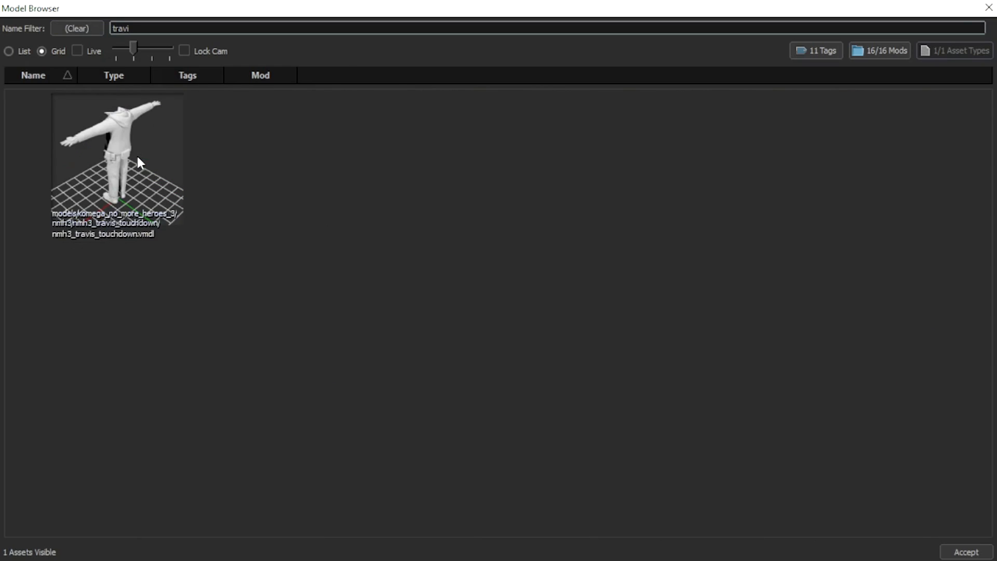
pyautogui.doubleClick(136, 154)
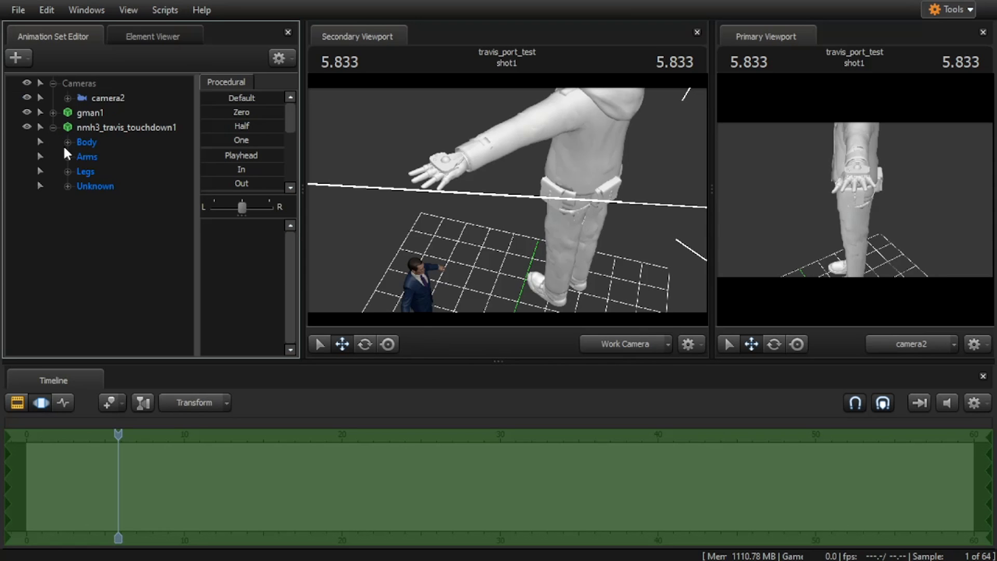
# Apply the Zero procedural preset to the new model's rootTransform control
pyautogui.click(66, 143)
pyautogui.click(114, 157)
pyautogui.click(241, 112)
pyautogui.moveTo(507, 200); pyautogui.dragTo(575, 221)
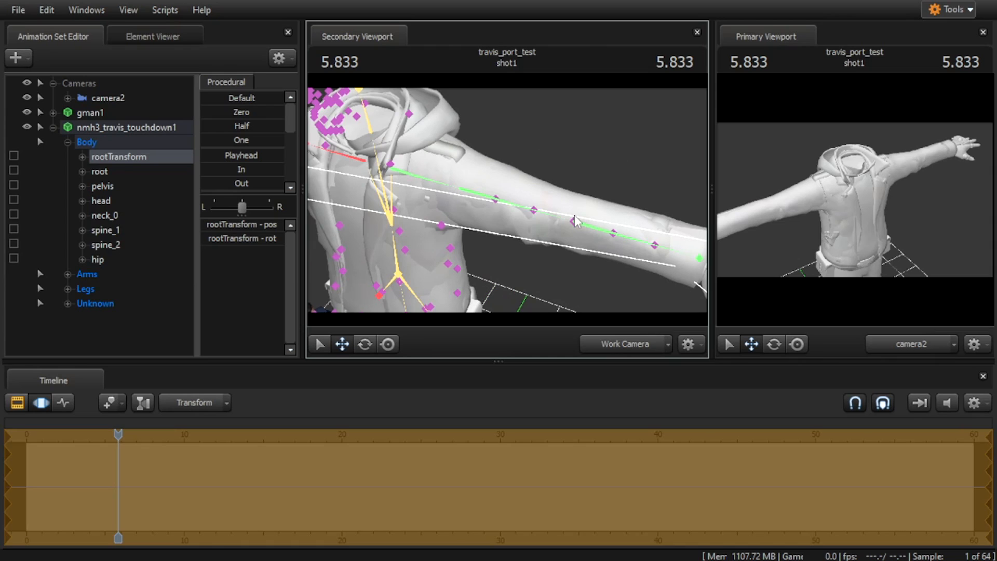
# Try rotating the arm_upper_L and arm_lower_L bones, undoing each rotation
pyautogui.keyDown('ctrl'); pyautogui.click(473, 201); pyautogui.keyUp('ctrl')
pyautogui.click(364, 343)
pyautogui.moveTo(447, 231); pyautogui.dragTo(487, 239)
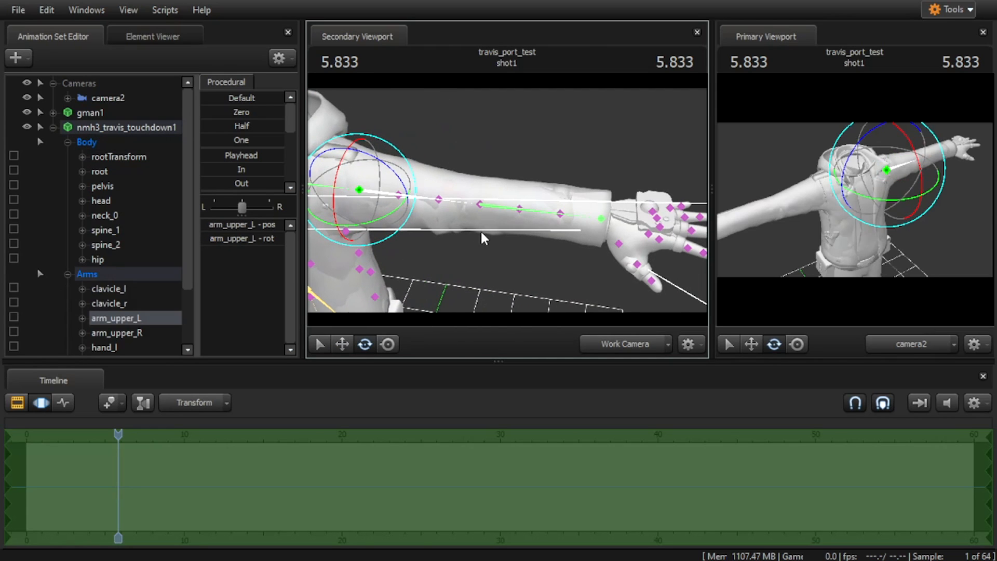
pyautogui.moveTo(383, 213); pyautogui.dragTo(433, 211)
pyautogui.hotkey('ctrl', 'z')
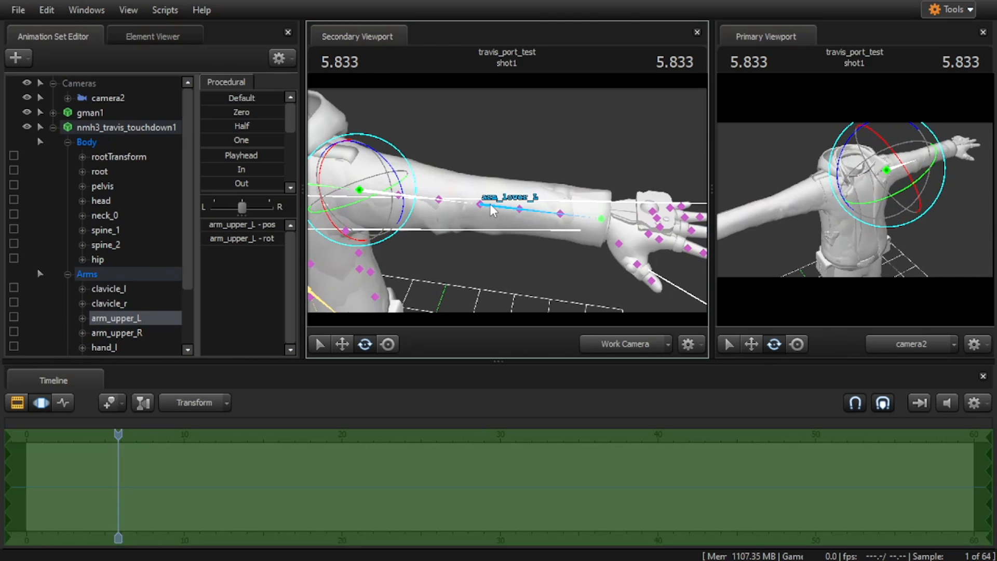
pyautogui.click(492, 210)
pyautogui.moveTo(494, 224)
pyautogui.mouseDown()
pyautogui.moveTo(497, 238)
pyautogui.moveTo(478, 233)
pyautogui.mouseUp()
pyautogui.hotkey('ctrl', 'z')
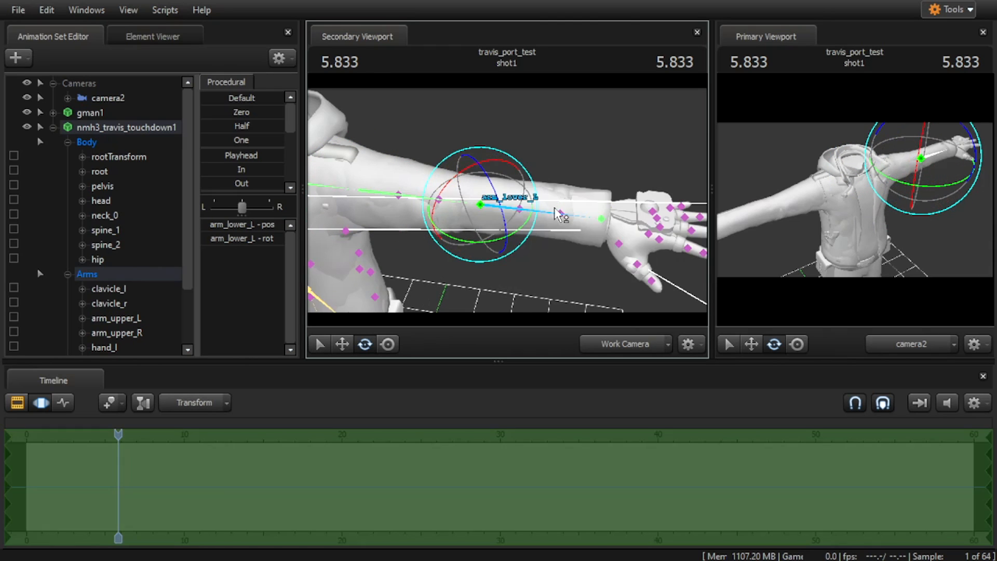
# Try rotating the hand_l bone and undo the rotation
pyautogui.moveTo(551, 210); pyautogui.dragTo(579, 217)
pyautogui.click(531, 216)
pyautogui.moveTo(514, 207); pyautogui.dragTo(676, 196)
pyautogui.hotkey('ctrl', 'z')
pyautogui.moveTo(550, 147); pyautogui.dragTo(561, 158)
# Try to attach an IK rig to the hand_l bone while the arm is straight
pyautogui.scroll(-3, 109, 231)
pyautogui.rightClick(115, 284)
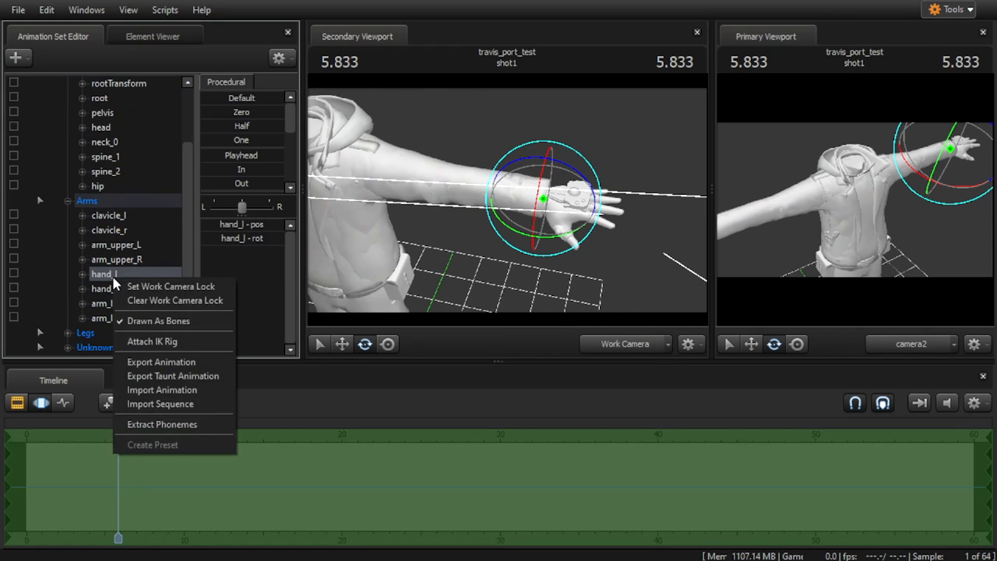
pyautogui.click(140, 342)
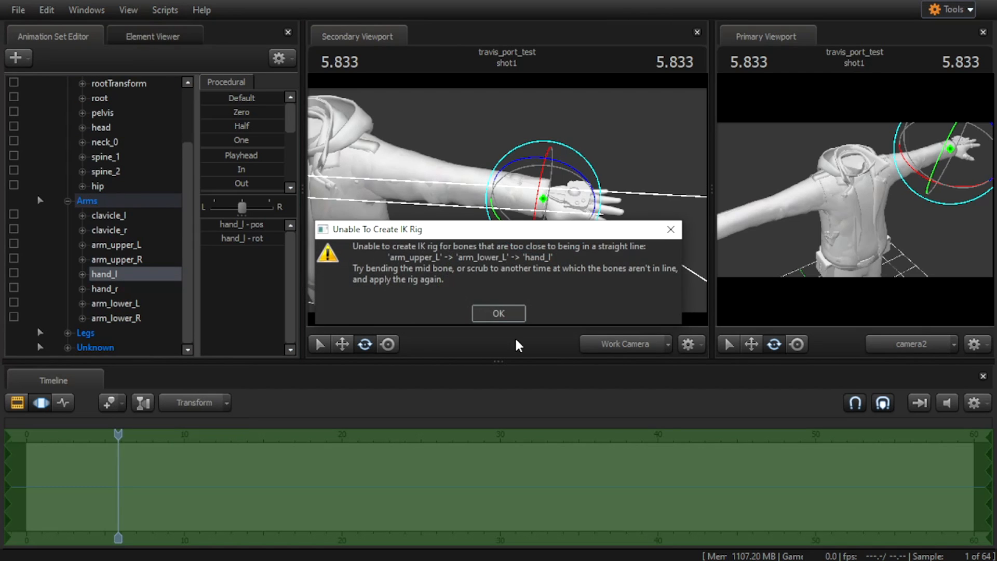
pyautogui.click(493, 314)
# Rotate the arm_lower_L bone to bend the left elbow
pyautogui.click(461, 185)
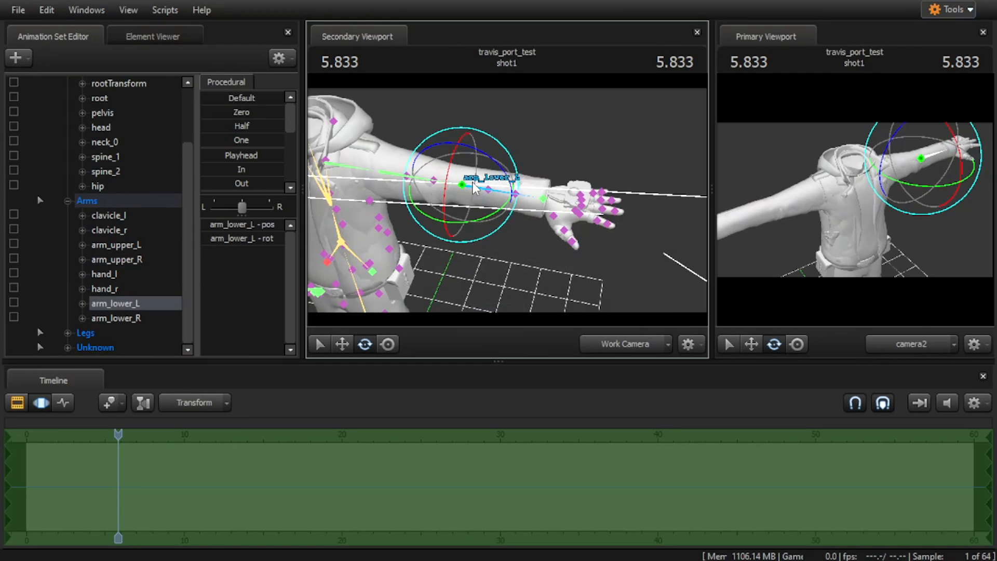
pyautogui.moveTo(439, 222); pyautogui.dragTo(419, 232)
pyautogui.keyDown('ctrl'); pyautogui.click(440, 266); pyautogui.keyUp('ctrl')
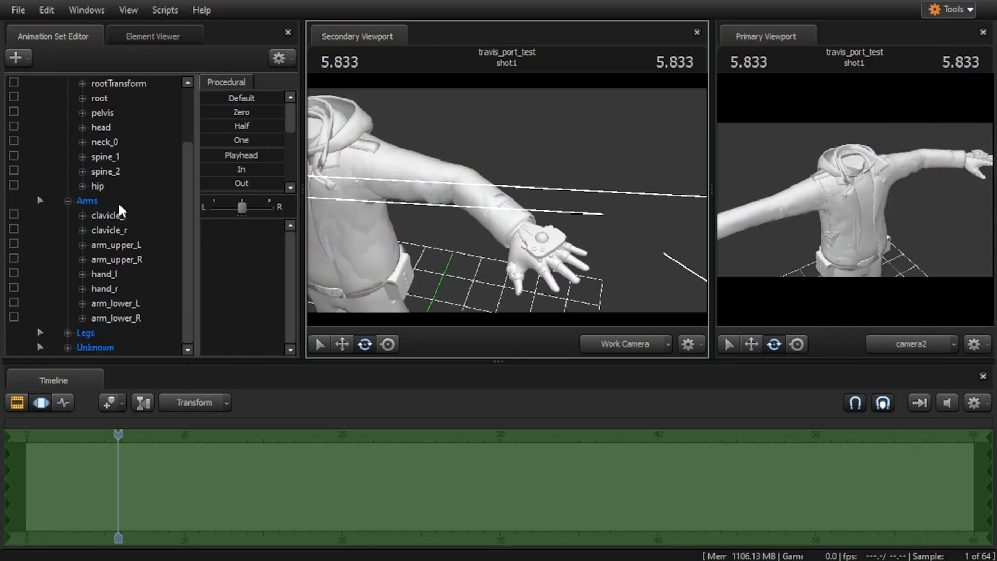
# Attach an IK rig to the hand_l bone of the bent left arm
pyautogui.click(104, 273)
pyautogui.rightClick(137, 275)
pyautogui.click(161, 320)
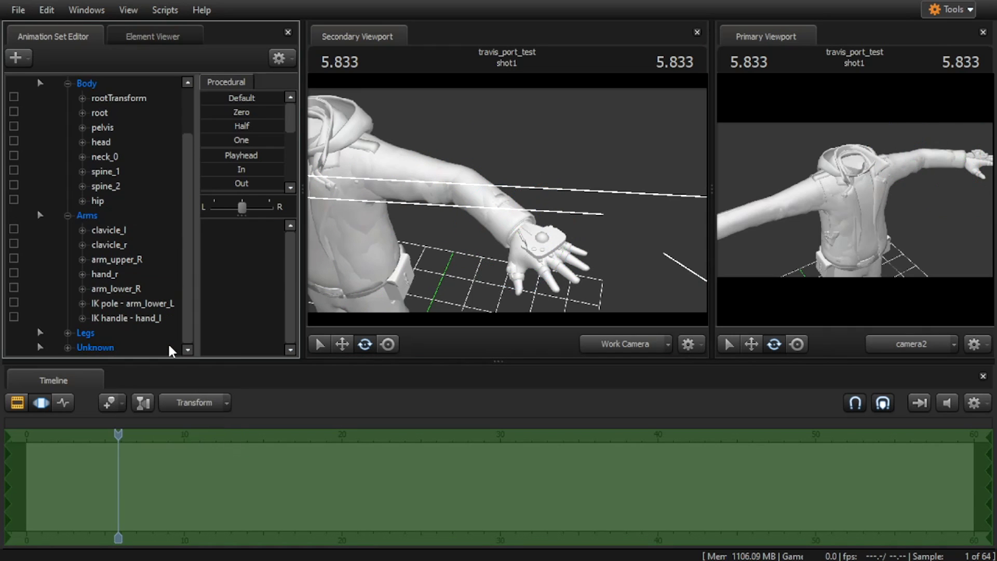
# Test the IK rig by moving the hand_l IK handle down beside the waist so the left elbow bends
pyautogui.click(124, 318)
pyautogui.click(347, 348)
pyautogui.moveTo(442, 195); pyautogui.dragTo(375, 253)
pyautogui.keyDown('alt'); pyautogui.moveTo(416, 218); pyautogui.dragTo(463, 185); pyautogui.keyUp('alt')
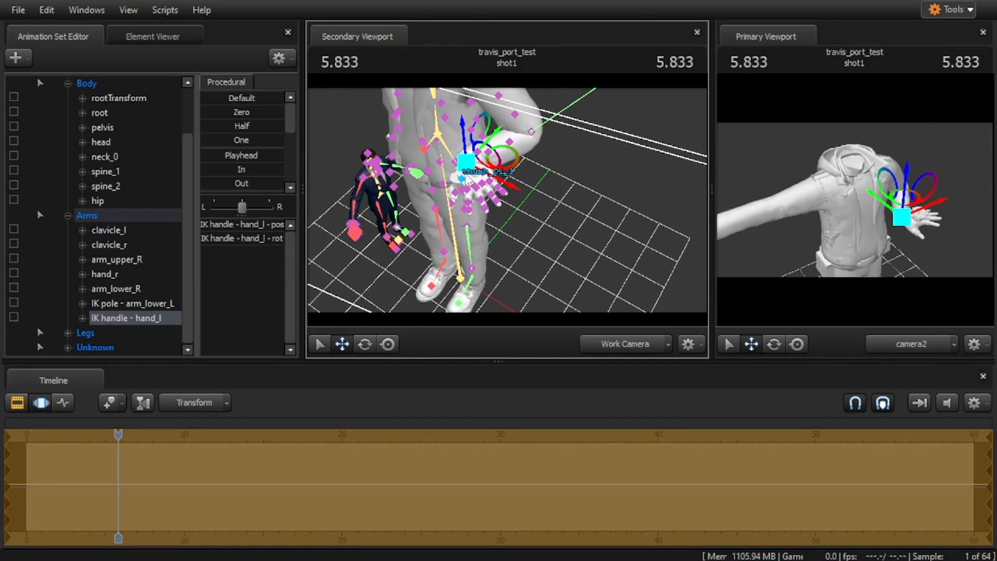
pyautogui.moveTo(513, 149); pyautogui.dragTo(569, 162)
pyautogui.moveTo(587, 198); pyautogui.dragTo(572, 174)
pyautogui.moveTo(638, 288); pyautogui.dragTo(610, 228)
pyautogui.moveTo(600, 288); pyautogui.dragTo(618, 255)
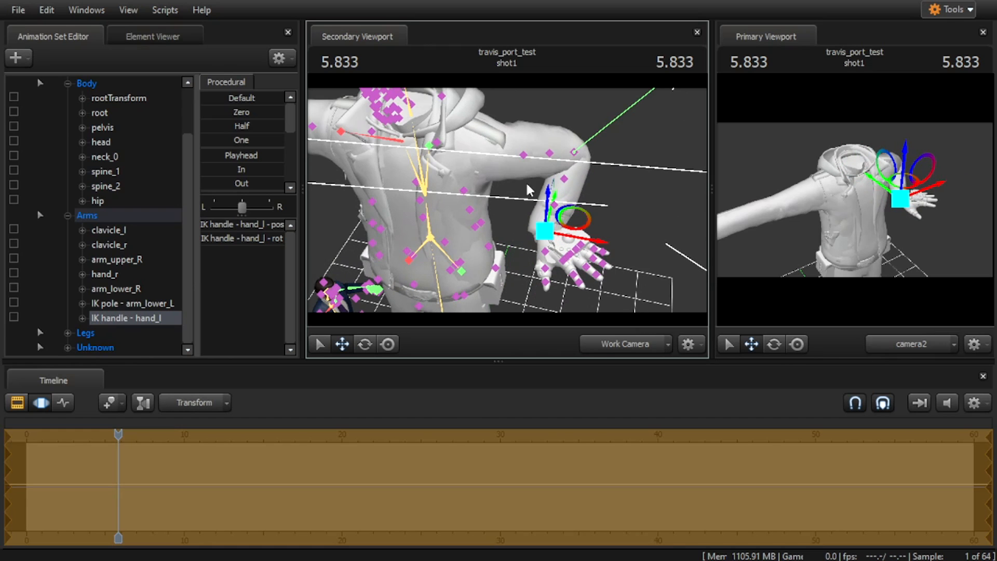
# Test rotating the clavicle_l bone while the IK rig is attached to the left arm
pyautogui.click(431, 145)
pyautogui.click(365, 344)
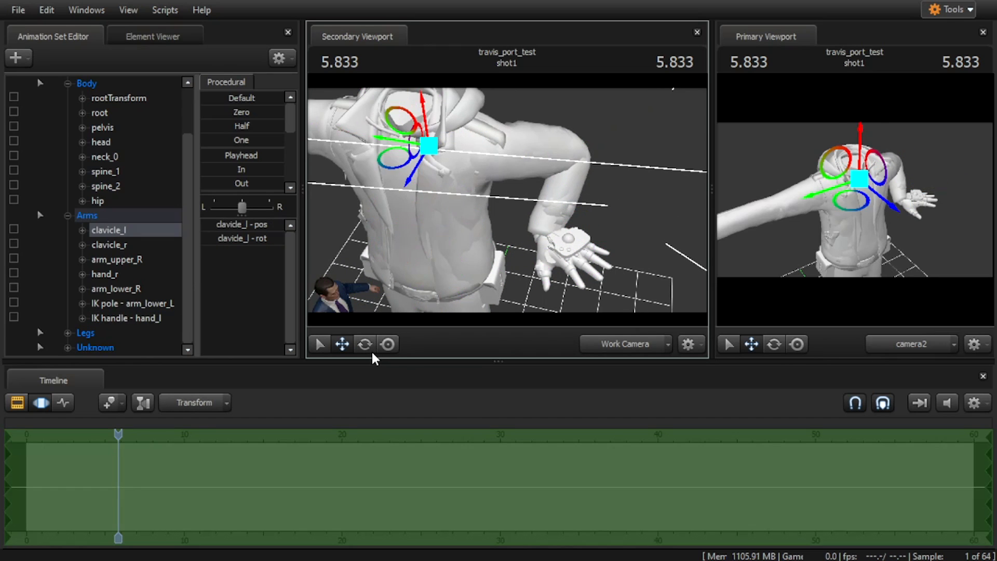
pyautogui.moveTo(455, 128)
pyautogui.mouseDown()
pyautogui.moveTo(441, 137)
pyautogui.moveTo(447, 125)
pyautogui.mouseUp()
pyautogui.moveTo(545, 264); pyautogui.dragTo(582, 201)
# Undo the clavicle and IK handle changes and the IK rig on the left arm
pyautogui.hotkey('ctrl', 'z')
pyautogui.hotkey('ctrl', 'z')
pyautogui.hotkey('ctrl', 'z')
pyautogui.hotkey('ctrl', 'z')
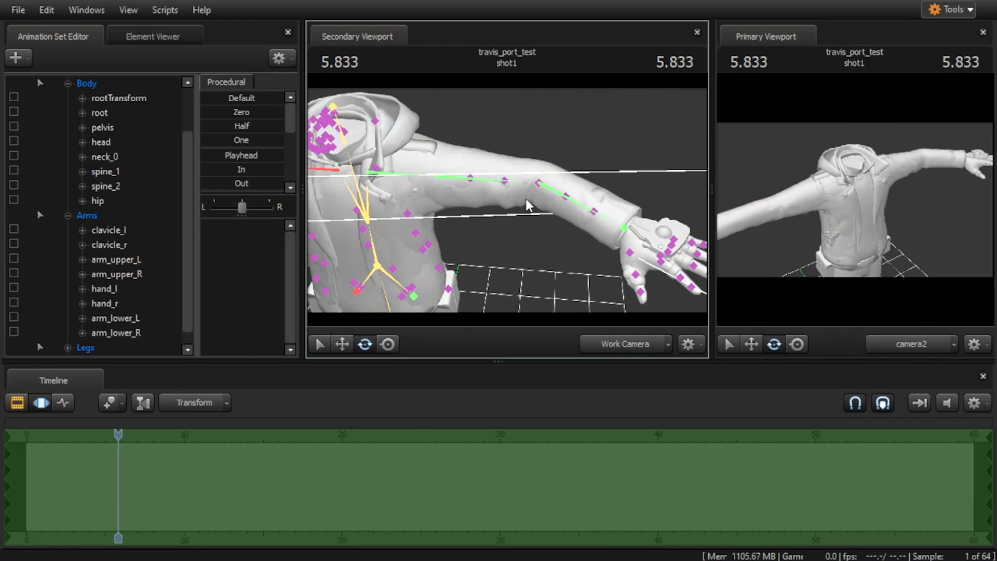
# Test the left forearm's twist by rotating the lowerarm_03_l bone near the wrist around its axes
pyautogui.click(560, 189)
pyautogui.moveTo(560, 188); pyautogui.dragTo(518, 216)
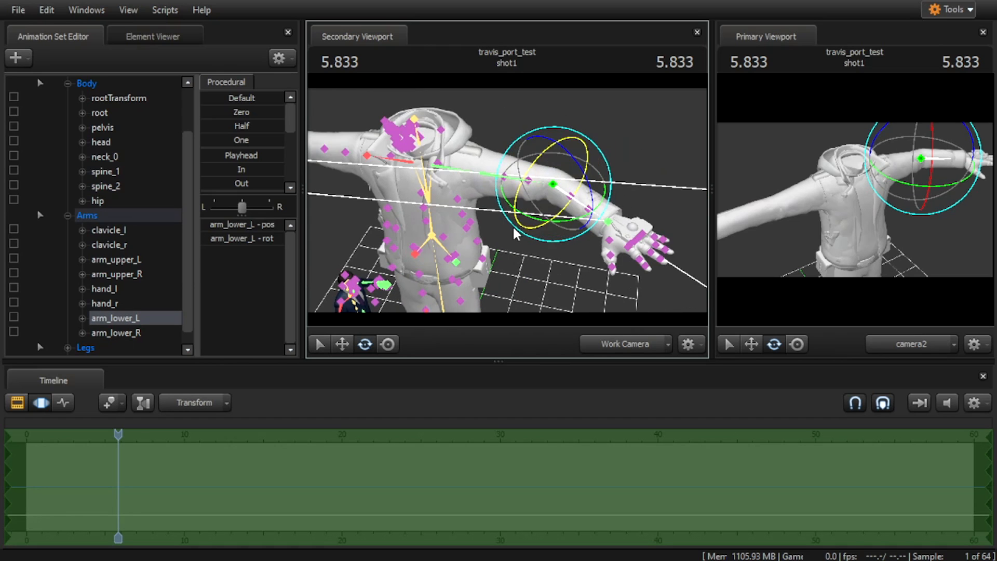
pyautogui.click(571, 280)
pyautogui.moveTo(571, 280); pyautogui.dragTo(511, 245)
pyautogui.press('w')
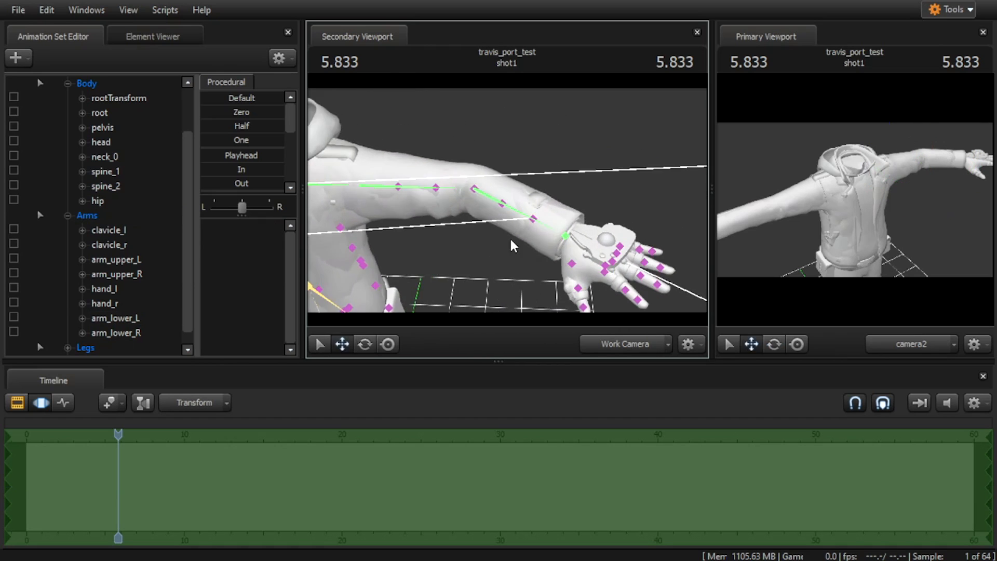
pyautogui.click(534, 224)
pyautogui.press('e')
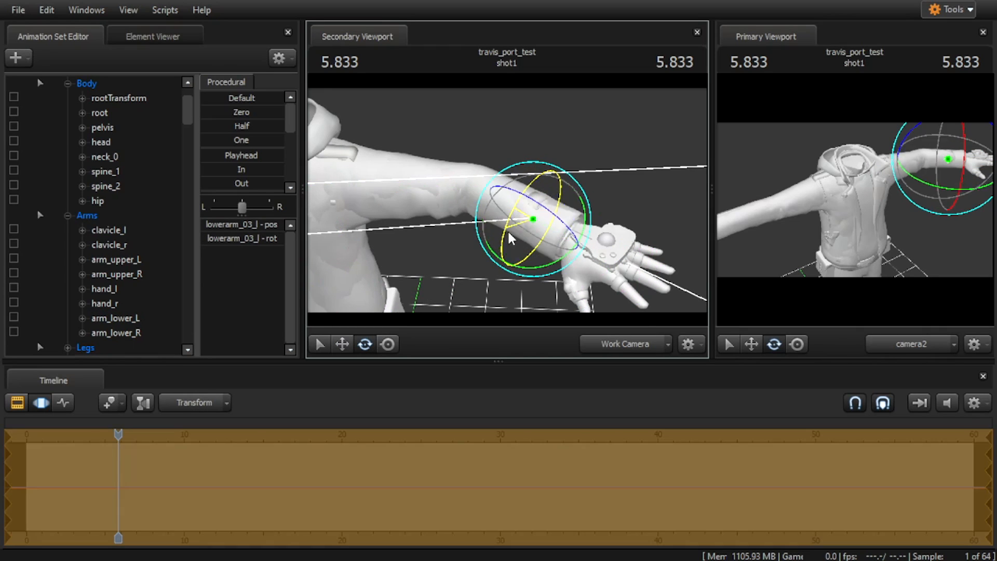
pyautogui.click(479, 264)
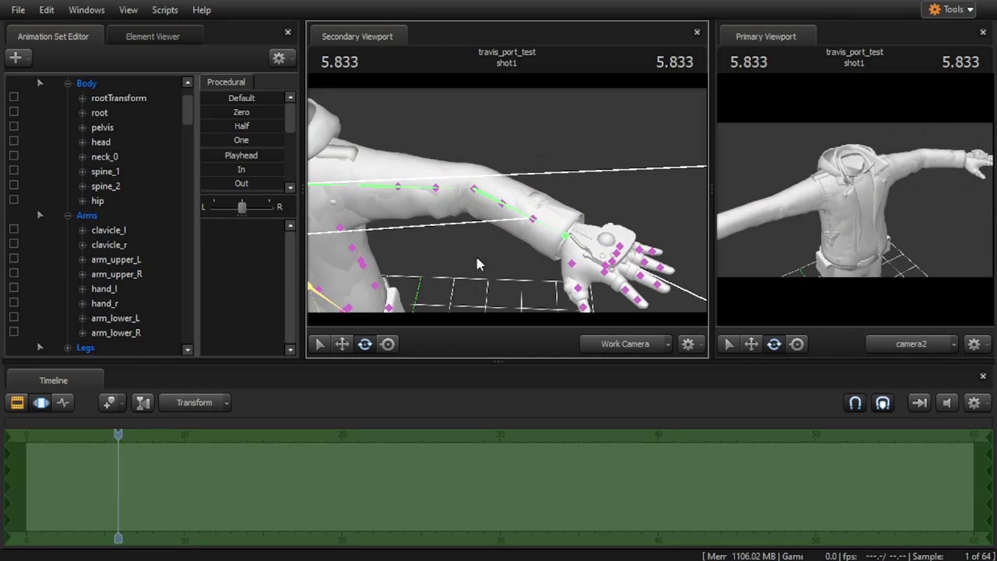
pyautogui.click(535, 219)
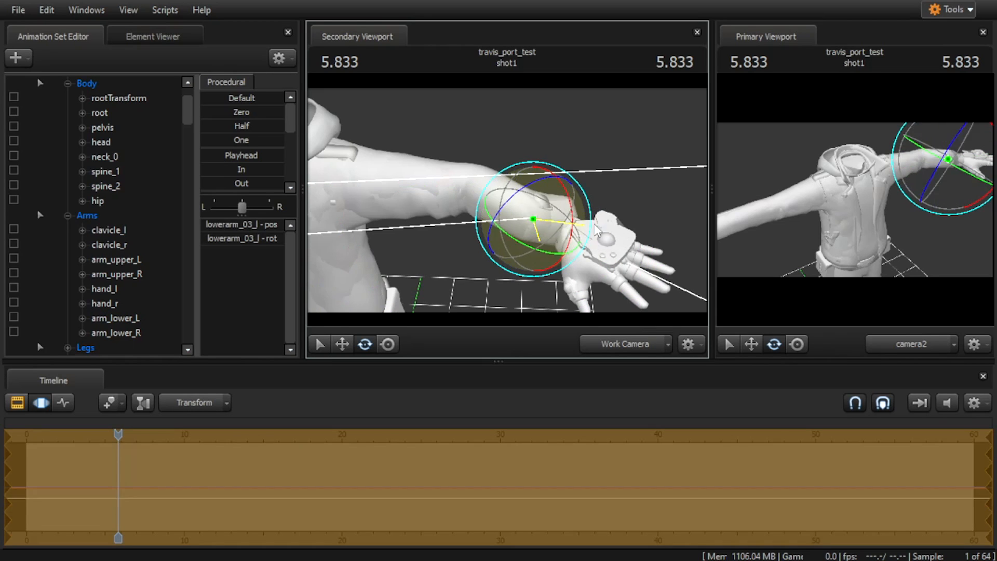
pyautogui.click(487, 288)
pyautogui.click(533, 221)
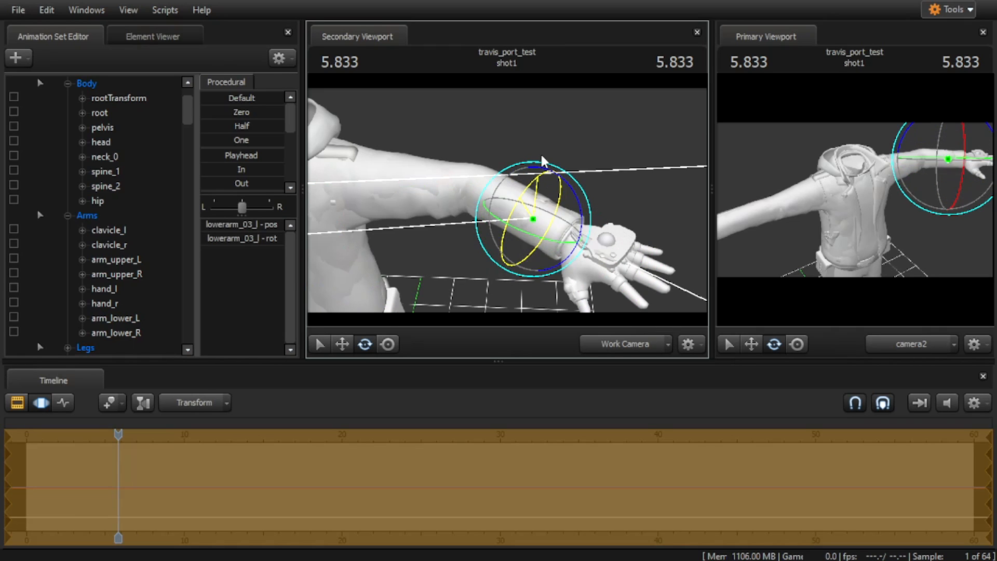
pyautogui.moveTo(540, 162); pyautogui.dragTo(543, 162)
# Reset all bones of nmh3_travis_touchdown1 to the default pose and clear the selection
pyautogui.keyDown('ctrl'); pyautogui.click(456, 243); pyautogui.keyUp('ctrl')
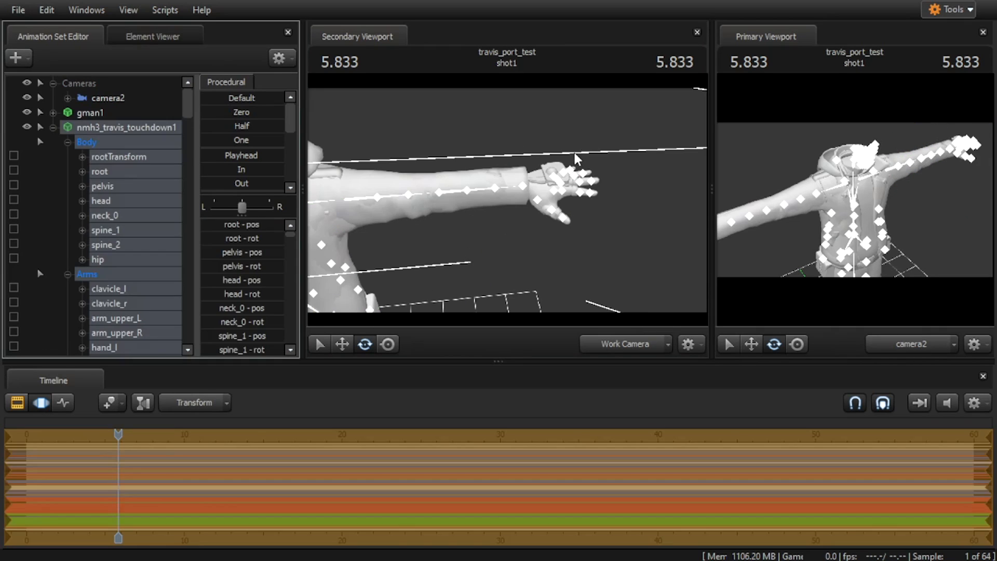
pyautogui.keyDown('ctrl'); pyautogui.click(575, 154); pyautogui.keyUp('ctrl')
pyautogui.moveTo(574, 155); pyautogui.dragTo(579, 135)
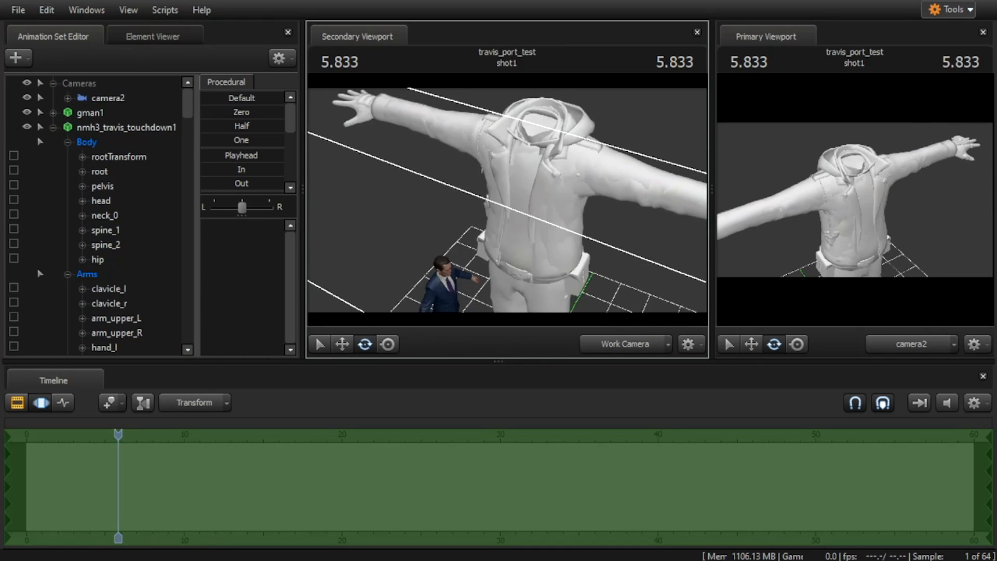
# Inspect Travis's skeleton in the viewport, then switch to Blender and export travis_body.dmx
pyautogui.press('ctrl')
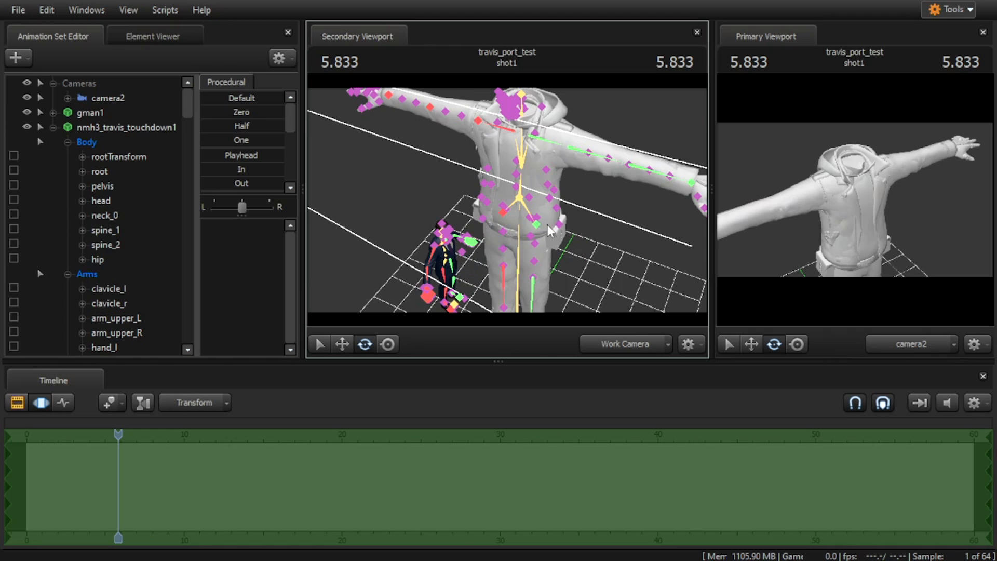
pyautogui.moveTo(604, 212); pyautogui.dragTo(610, 210)
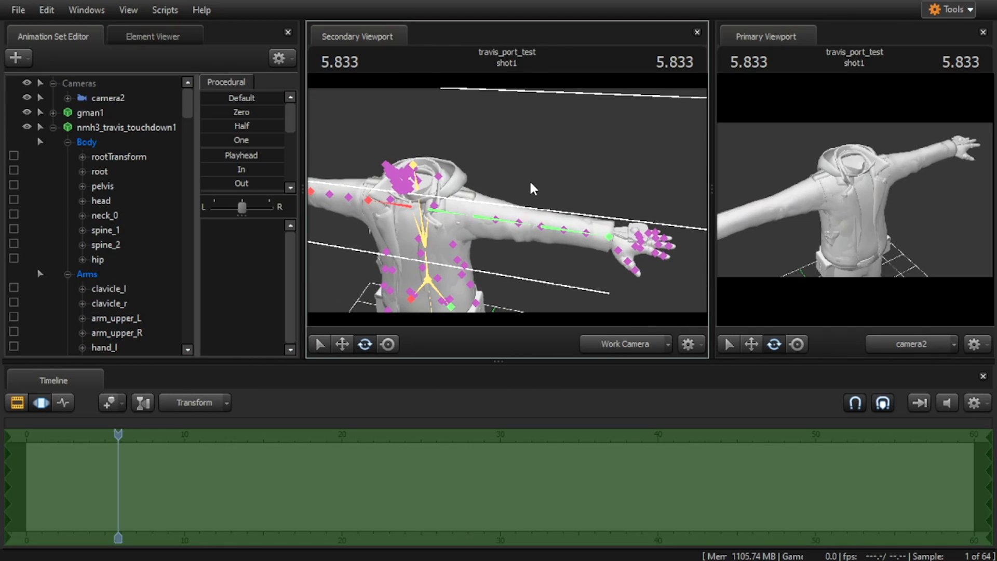
pyautogui.hotkey('alt', 'Tab')
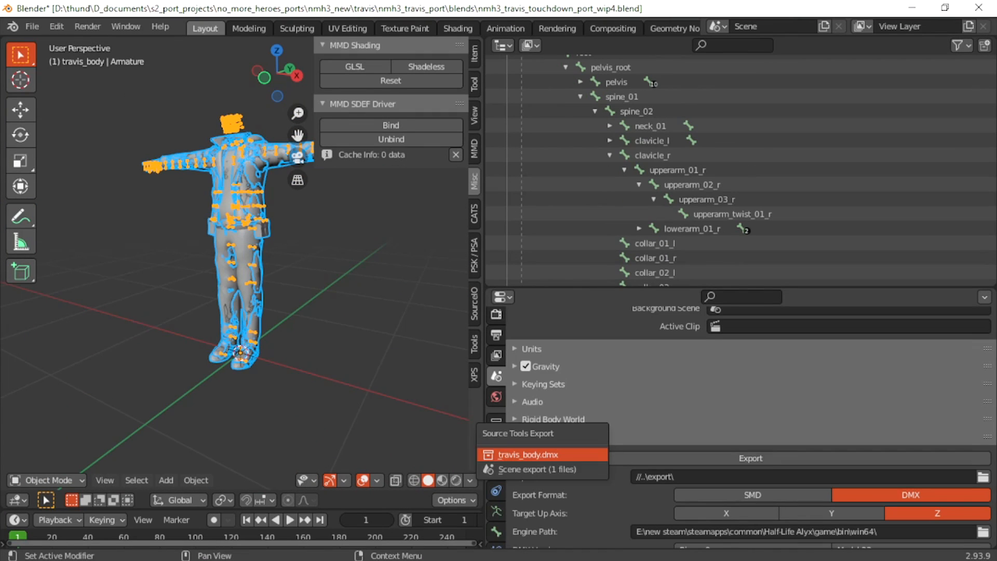
pyautogui.click(523, 454)
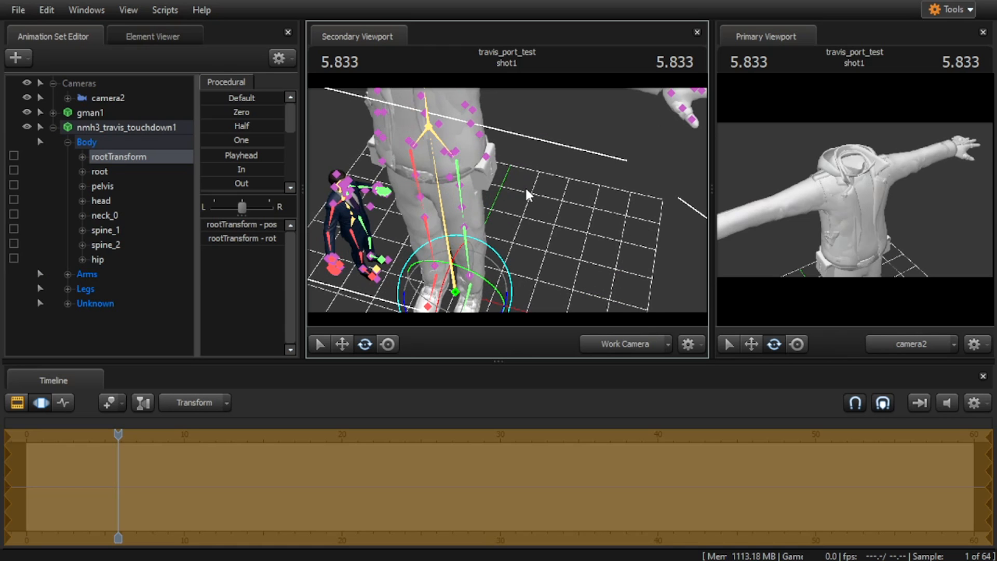
# Test the Travis rig by rotating the left leg joints down to the ankle
pyautogui.moveTo(512, 185); pyautogui.dragTo(517, 292, button='middle')
pyautogui.moveTo(539, 244); pyautogui.dragTo(597, 306, button='middle')
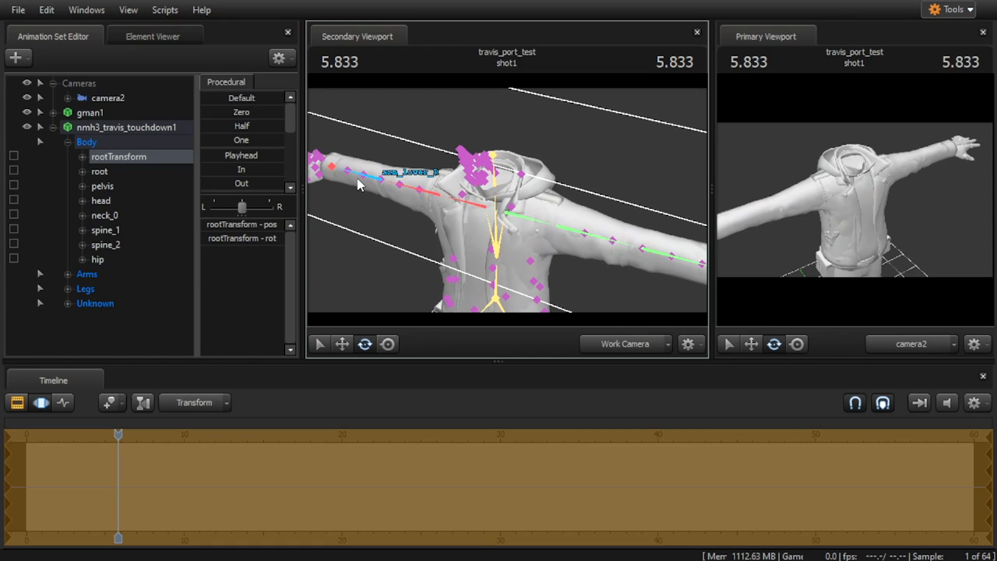
pyautogui.moveTo(595, 301); pyautogui.dragTo(599, 248, button='middle')
pyautogui.moveTo(565, 187); pyautogui.dragTo(535, 231)
pyautogui.moveTo(528, 164); pyautogui.dragTo(507, 162)
pyautogui.click(503, 156)
pyautogui.moveTo(612, 187); pyautogui.dragTo(597, 239)
pyautogui.click(532, 132)
pyautogui.moveTo(482, 98); pyautogui.dragTo(495, 136)
pyautogui.click(601, 162)
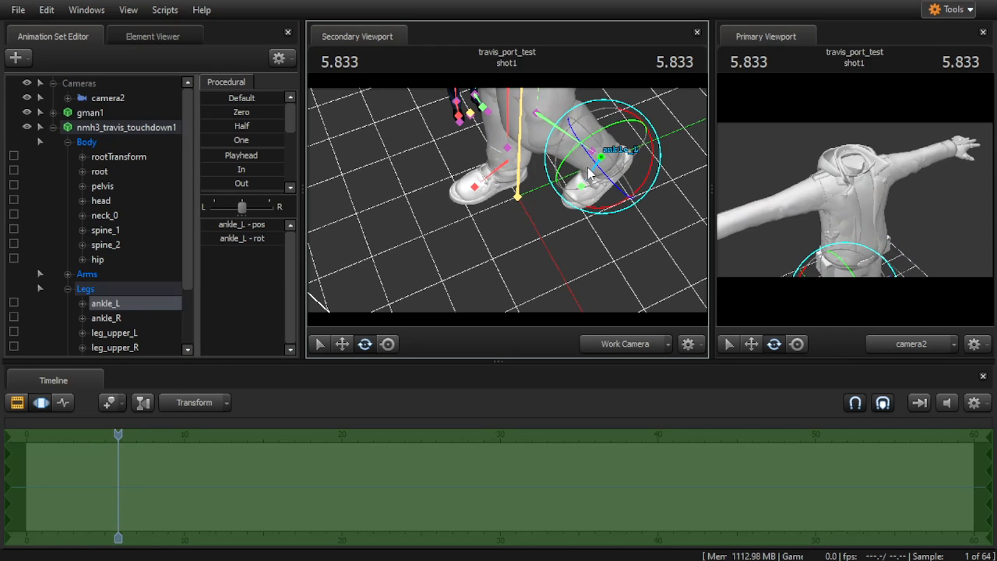
# Create an IK setup on ankle_L and select its ankle IK handle
pyautogui.rightClick(121, 302)
pyautogui.click(198, 364)
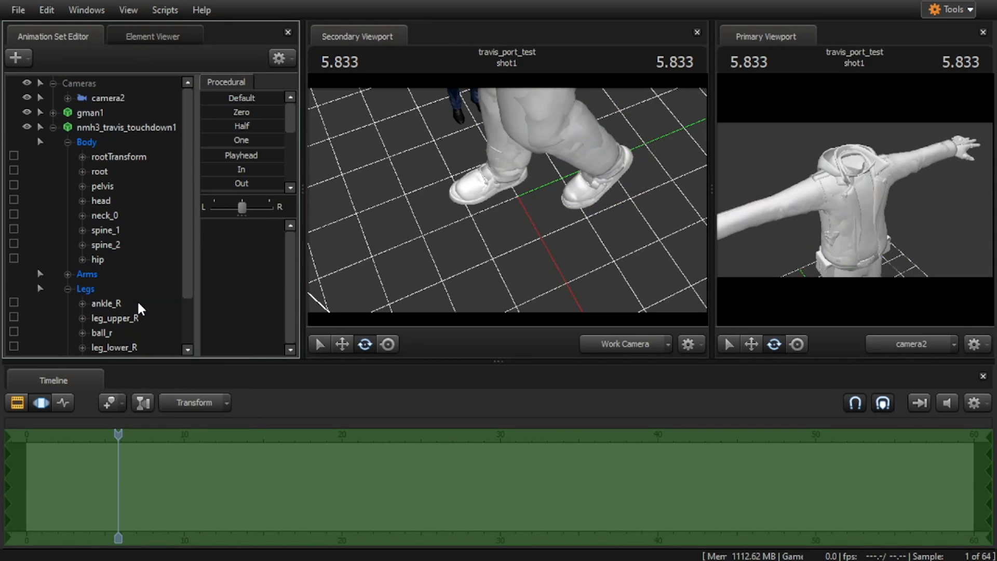
pyautogui.scroll(-2, 129, 319)
pyautogui.click(124, 335)
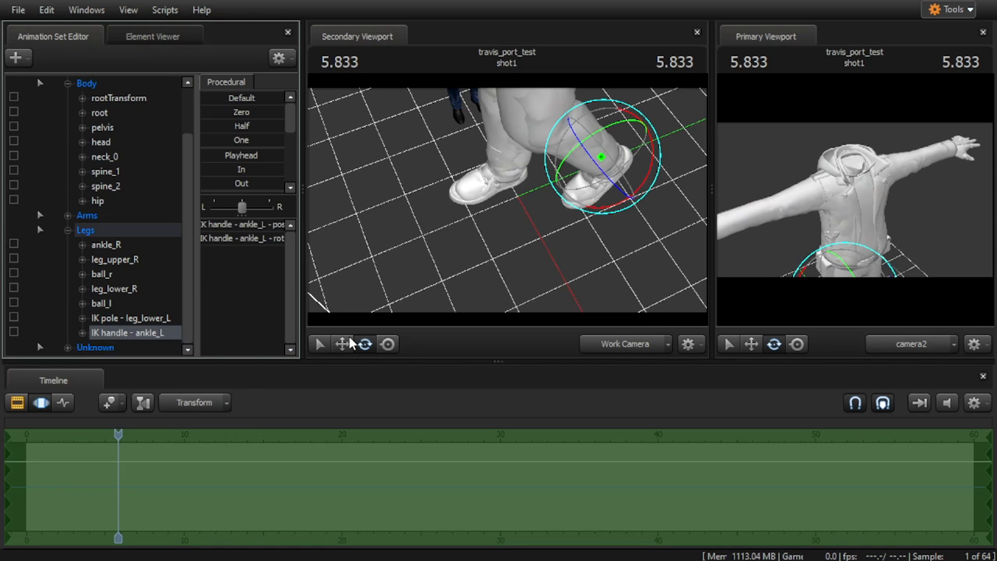
# Move the left ankle's IK handle around to test the knee bend, then return it to its default
pyautogui.click(348, 339)
pyautogui.moveTo(416, 265); pyautogui.dragTo(493, 235)
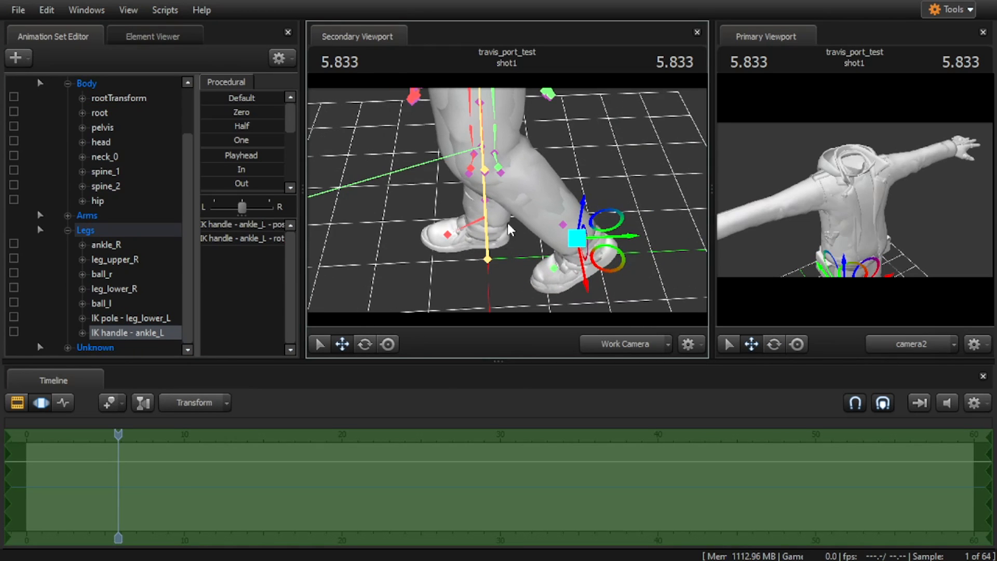
pyautogui.moveTo(628, 226); pyautogui.dragTo(587, 183)
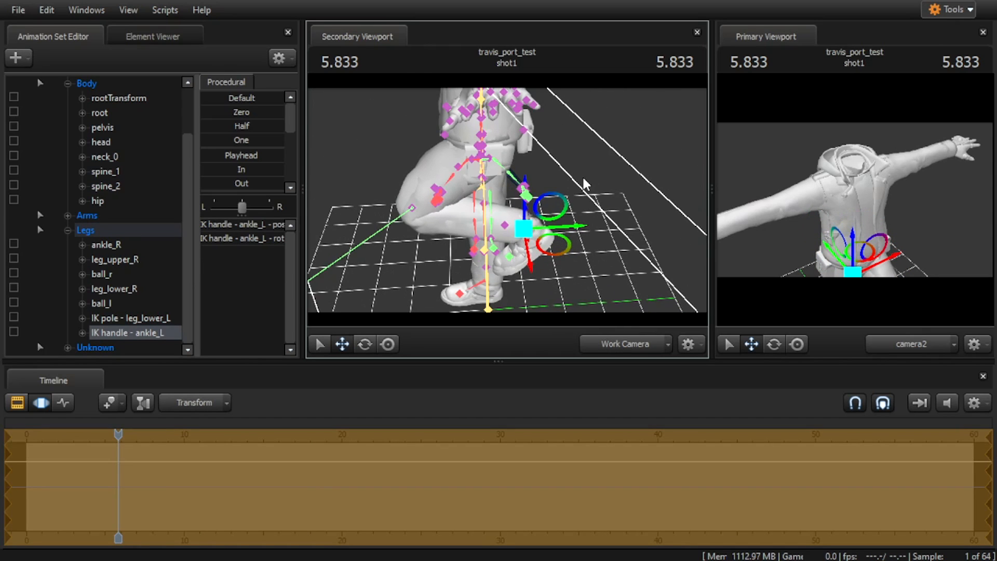
pyautogui.moveTo(549, 215); pyautogui.dragTo(617, 257)
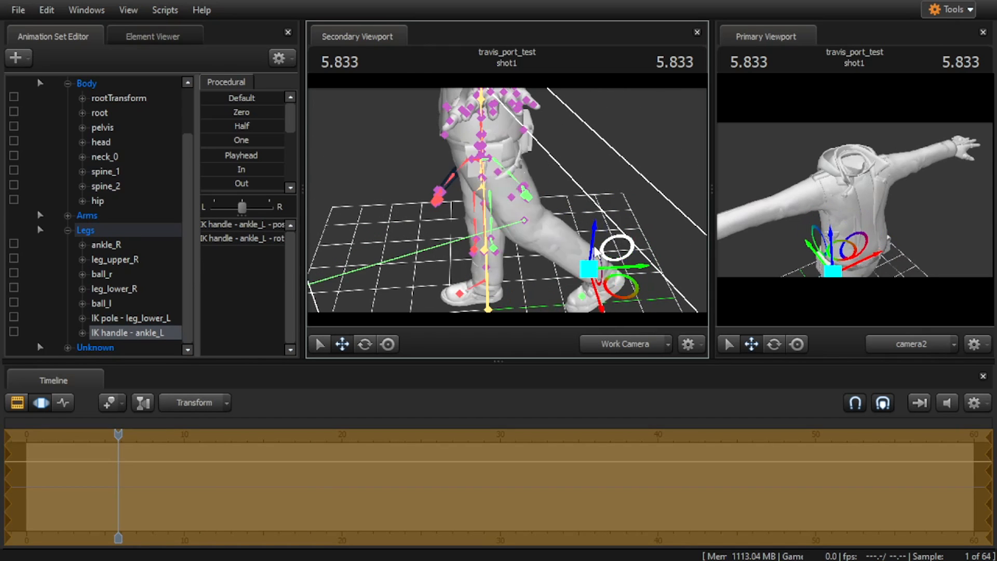
pyautogui.doubleClick(214, 102)
pyautogui.moveTo(384, 156); pyautogui.dragTo(355, 185)
# Delete the nmh3_travis_touchdown1 animation set
pyautogui.scroll(2, 130, 129)
pyautogui.click(98, 124)
pyautogui.rightClick(98, 124)
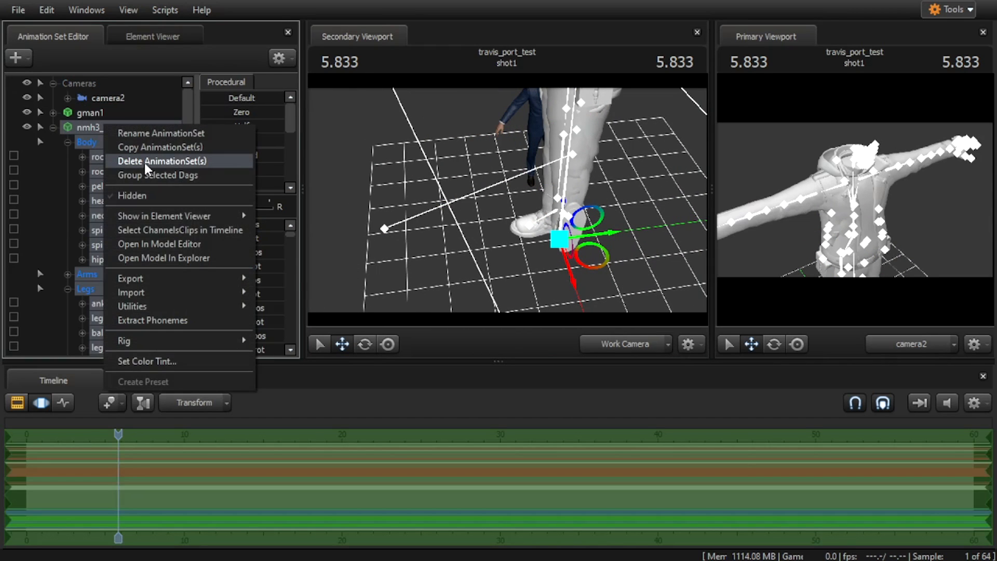
pyautogui.click(145, 160)
# Create an animation set for a new model, finding the Travis model by filtering for "travis"
pyautogui.click(27, 58)
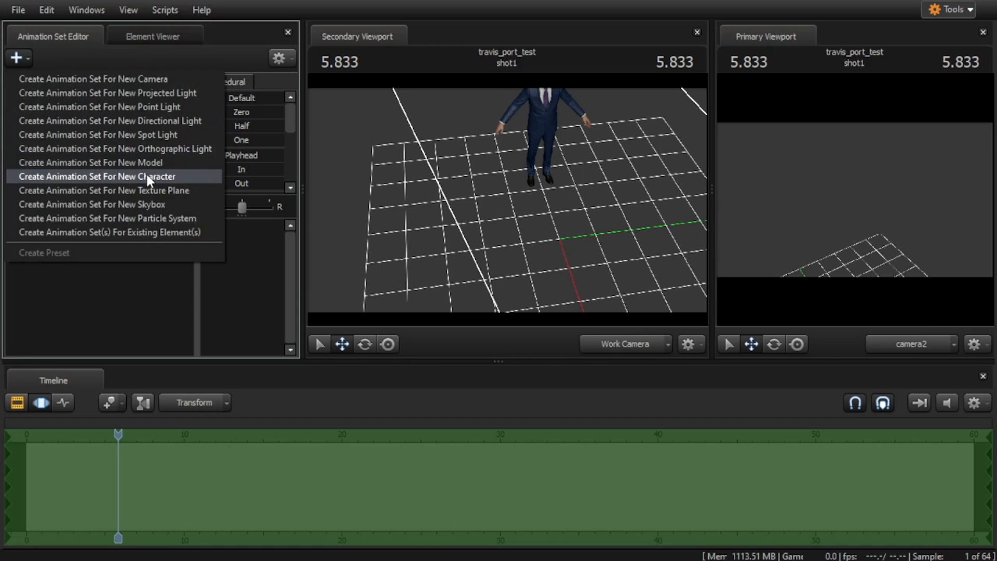
pyautogui.click(144, 162)
pyautogui.write('travis')
pyautogui.doubleClick(144, 164)
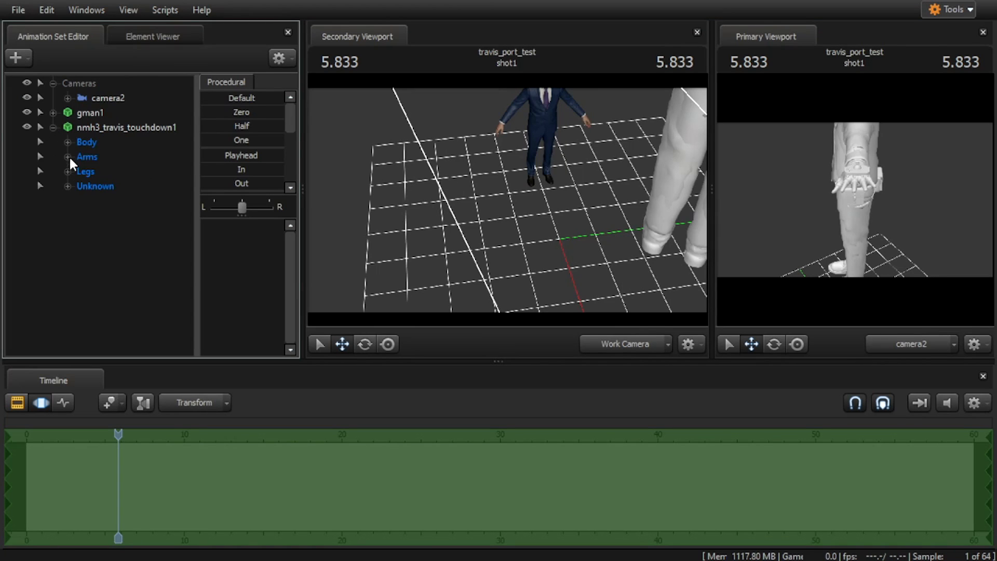
# Set Travis's rootTransform to its default and inspect the bones in the viewport
pyautogui.click(106, 158)
pyautogui.doubleClick(222, 95)
pyautogui.moveTo(522, 223); pyautogui.dragTo(549, 197)
pyautogui.press('ctrl')
pyautogui.press('ctrl')
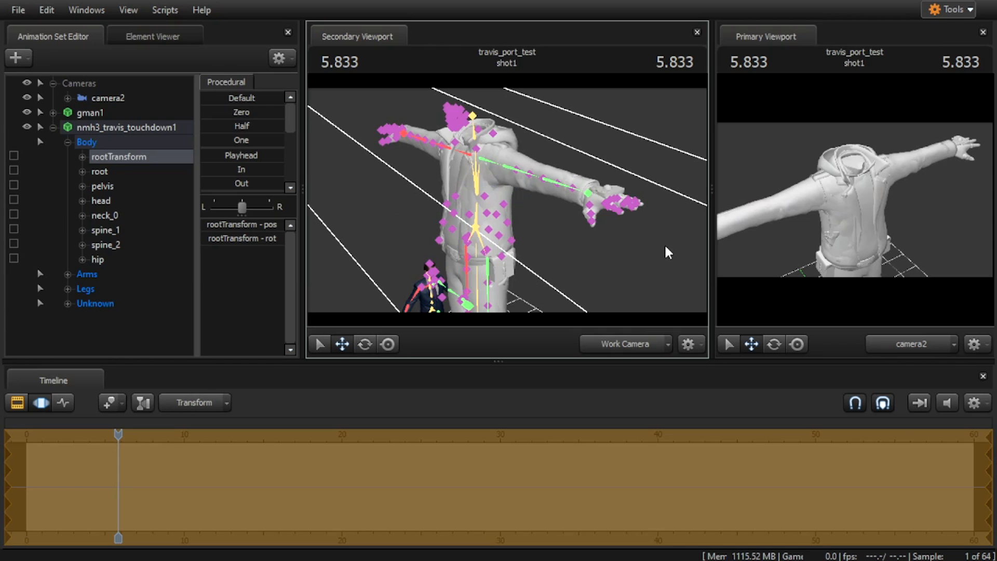
pyautogui.moveTo(637, 257); pyautogui.dragTo(717, 309)
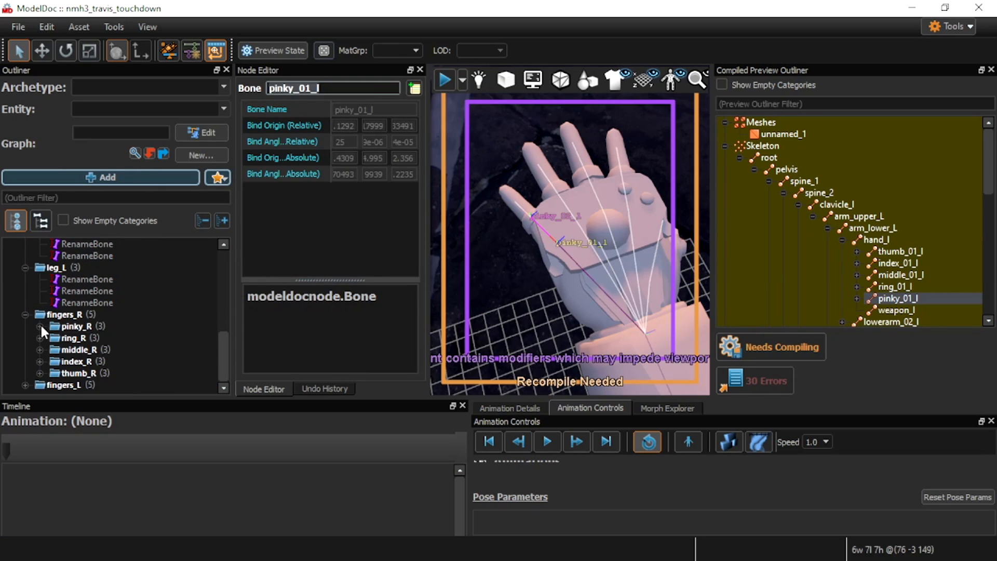
# In ModelDoc, enter left-hand original bone names in the finger rename nodes through middle_03_l
pyautogui.click(40, 326)
pyautogui.click(95, 347)
pyautogui.click(104, 361)
pyautogui.click(104, 385)
pyautogui.write('middle_03_l')
pyautogui.click(40, 350)
# Enter the original bone names for the index and thumb rename nodes, from index_01_l to thumb_03_l
pyautogui.click(39, 325)
pyautogui.click(104, 338)
pyautogui.write('index_01_l')
pyautogui.click(104, 350)
pyautogui.write('thumb_01_r')
pyautogui.click(114, 362)
pyautogui.click(114, 384)
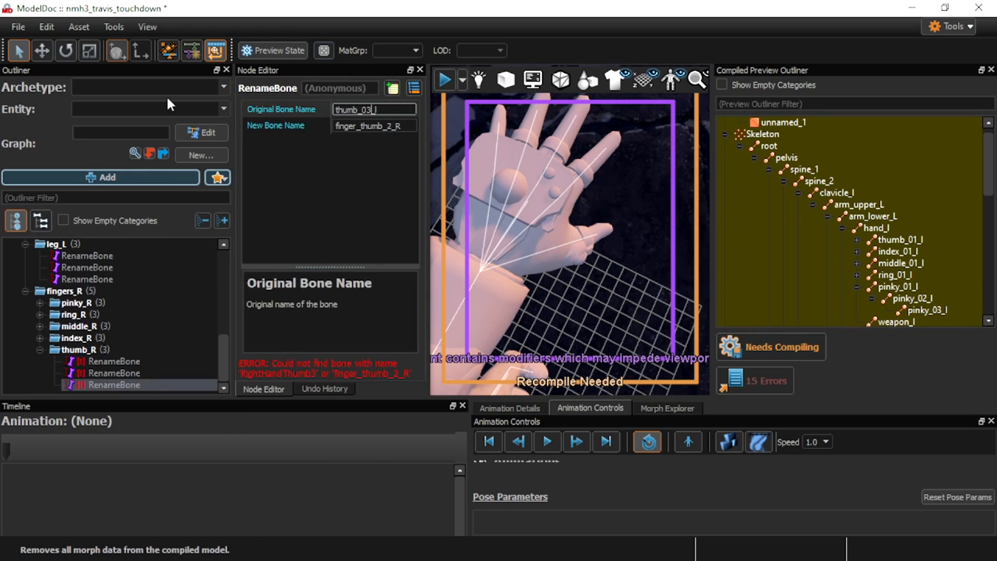
# Rename the fingers_R folder and its individual finger folders with the L suffix
pyautogui.click(75, 290)
pyautogui.click(485, 291)
pyautogui.click(75, 325)
pyautogui.press('BackSpace')
pyautogui.write('L')
pyautogui.click(483, 296)
# Change the side suffixes in the finger rename nodes, using r for the right-hand bones, and recompile the model
pyautogui.click(103, 350)
pyautogui.click(387, 112)
pyautogui.click(104, 373)
pyautogui.click(391, 110)
pyautogui.press('BackSpace')
pyautogui.click(104, 350)
pyautogui.click(112, 373)
pyautogui.write('r')
pyautogui.click(771, 347)
# Check index_02_r in the compiled skeleton and correct the bone names in the duplicated right-hand finger folders
pyautogui.click(40, 326)
pyautogui.click(913, 310)
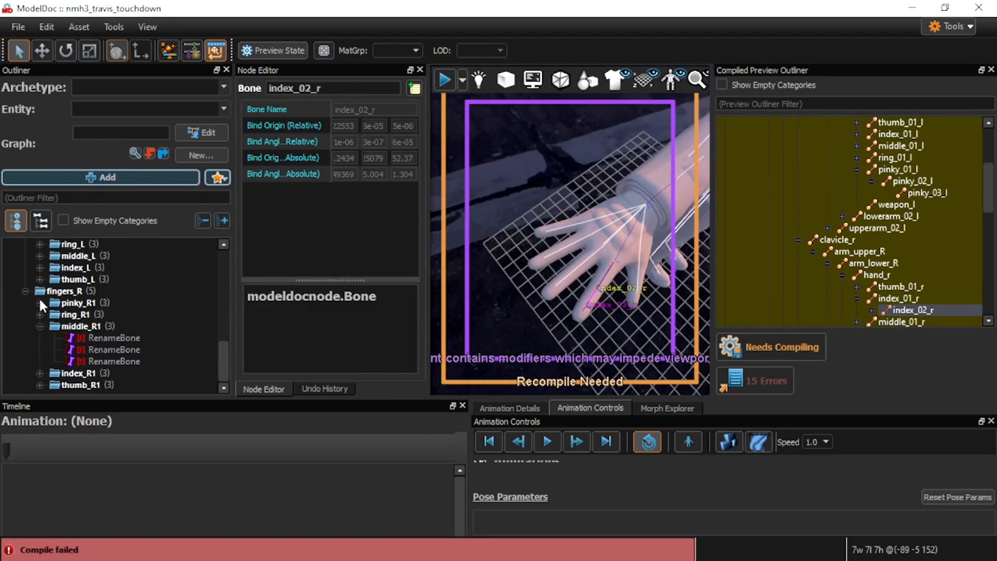
pyautogui.hotkey('alt', 'Tab')
pyautogui.click(78, 314)
pyautogui.click(39, 303)
pyautogui.click(135, 316)
pyautogui.click(25, 280)
pyautogui.click(114, 314)
pyautogui.click(104, 326)
pyautogui.click(412, 128)
# Correct the new bone names in the remaining finger rename nodes and recompile the model
pyautogui.click(40, 280)
pyautogui.click(39, 302)
pyautogui.click(101, 338)
pyautogui.click(402, 128)
pyautogui.click(93, 338)
pyautogui.keyDown('shift'); pyautogui.click(93, 349); pyautogui.keyUp('shift')
pyautogui.click(771, 347)
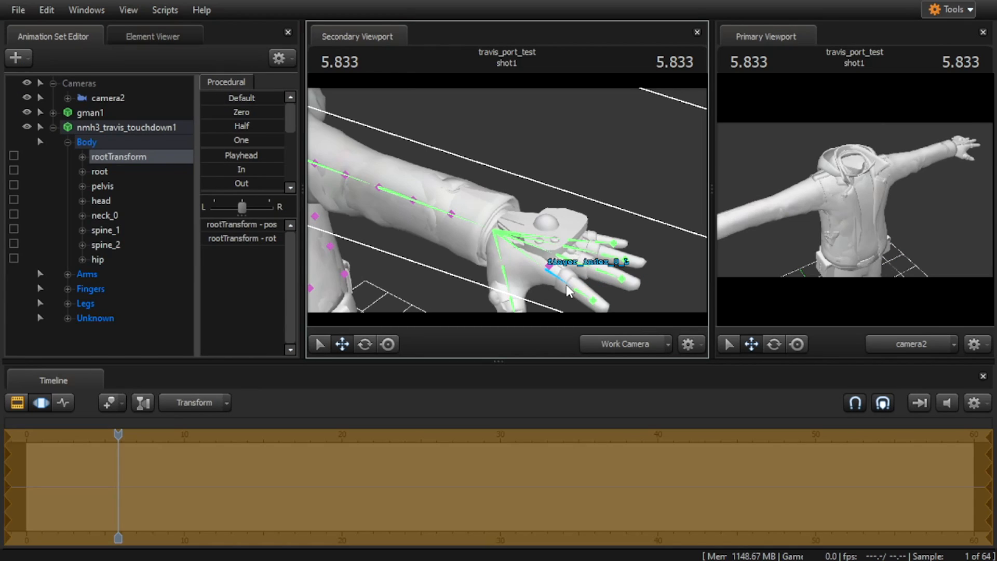
# Test-rotate finger_index_0_L on the left hand in the animation scene and undo the rotation
pyautogui.click(570, 291)
pyautogui.press('f')
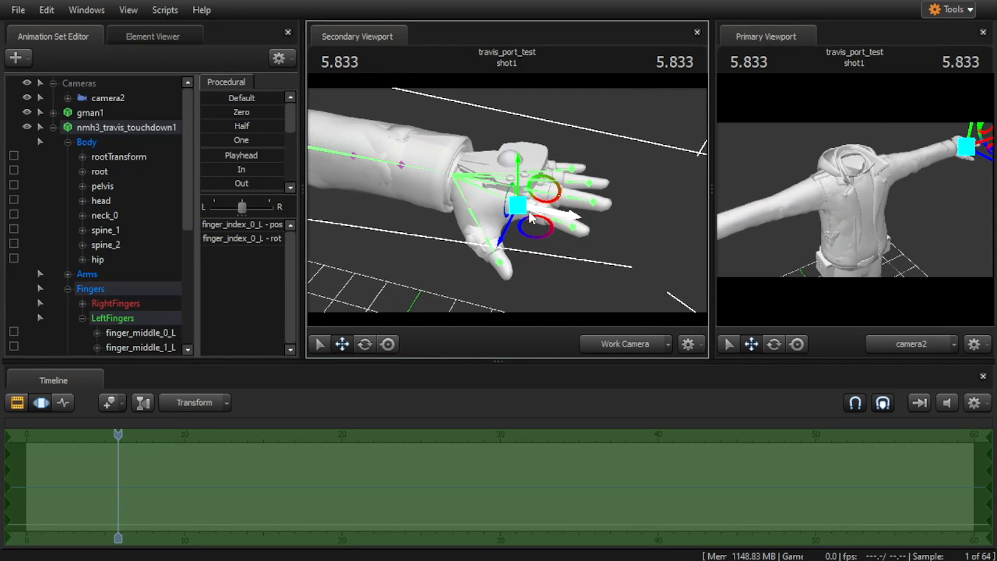
pyautogui.click(365, 344)
pyautogui.moveTo(543, 193); pyautogui.dragTo(483, 140)
pyautogui.moveTo(593, 204)
pyautogui.mouseDown()
pyautogui.moveTo(447, 203)
pyautogui.moveTo(515, 172)
pyautogui.moveTo(508, 200)
pyautogui.moveTo(551, 229)
pyautogui.moveTo(560, 272)
pyautogui.moveTo(576, 249)
pyautogui.moveTo(502, 210)
pyautogui.moveTo(535, 197)
pyautogui.moveTo(470, 202)
pyautogui.moveTo(598, 208)
pyautogui.moveTo(593, 200)
pyautogui.mouseUp()
pyautogui.click(466, 195)
pyautogui.hotkey('ctrl', 'z')
# Compare Travis's overall size with the neighbouring gman model
pyautogui.press('w')
pyautogui.press('s')
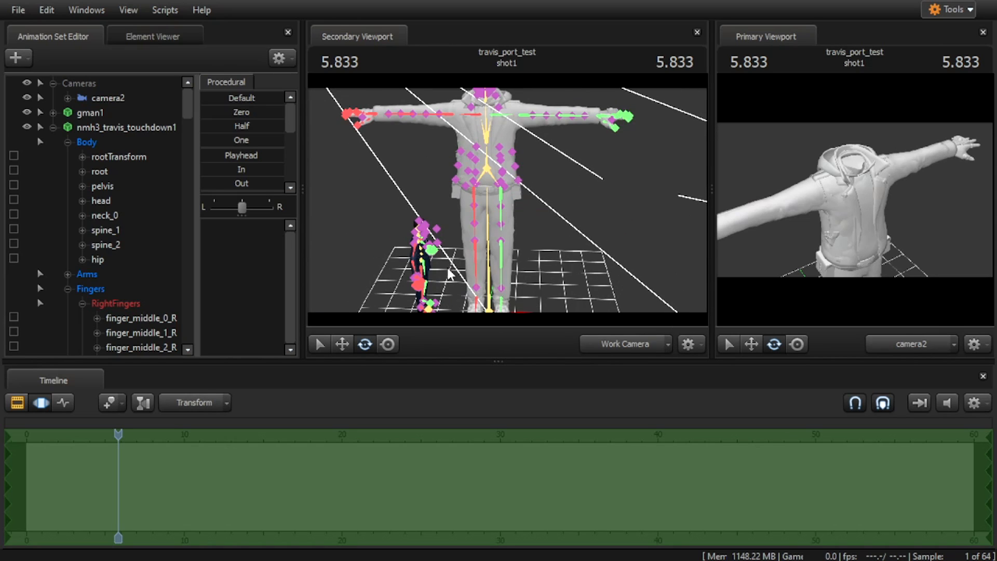
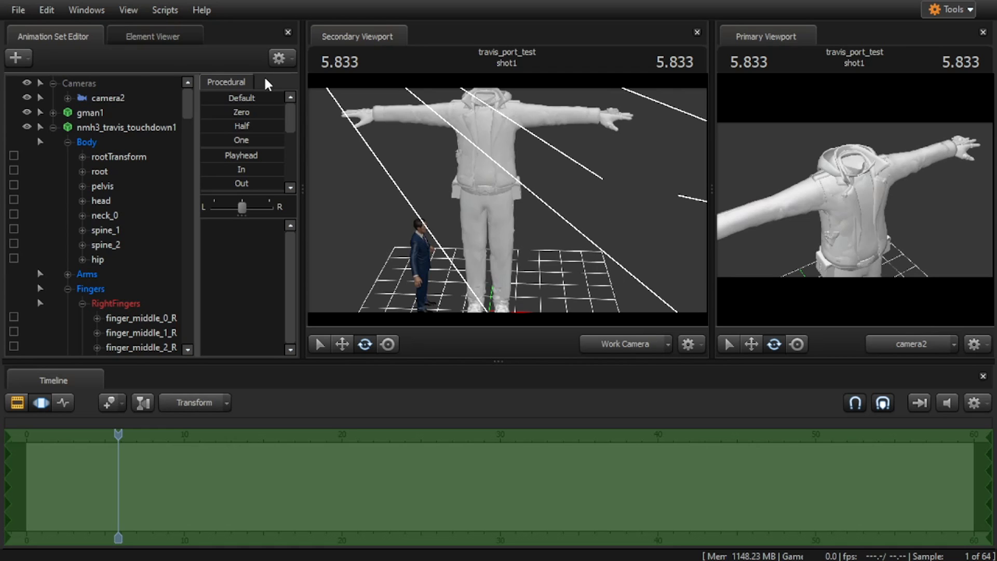
pyautogui.moveTo(562, 243); pyautogui.dragTo(514, 226)
pyautogui.press('w')
pyautogui.press('w')
pyautogui.moveTo(500, 143); pyautogui.dragTo(509, 179)
pyautogui.press('s')
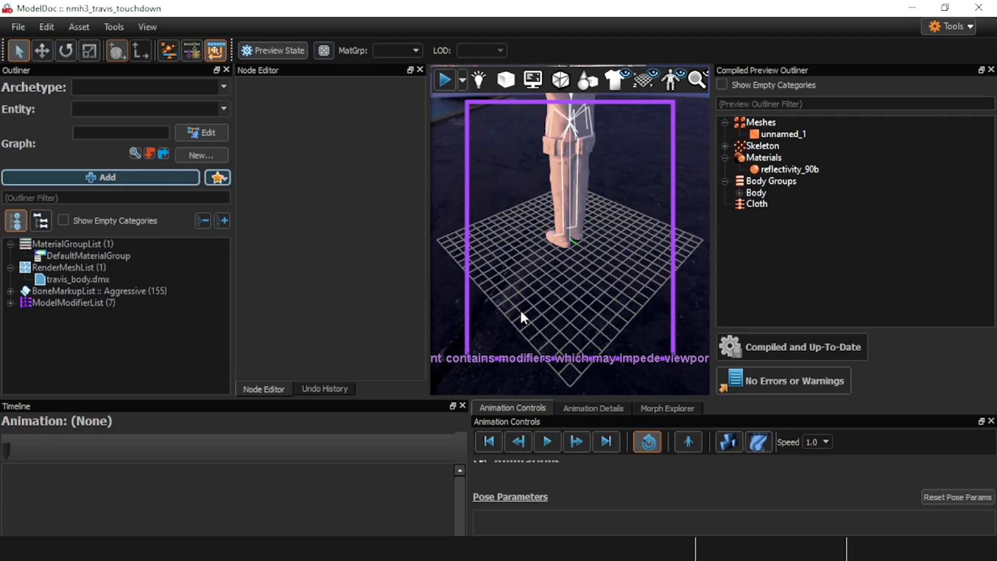
# Set the import scale of travis_body.dmx to 0.4 in ModelDoc and recompile the model
pyautogui.click(83, 281)
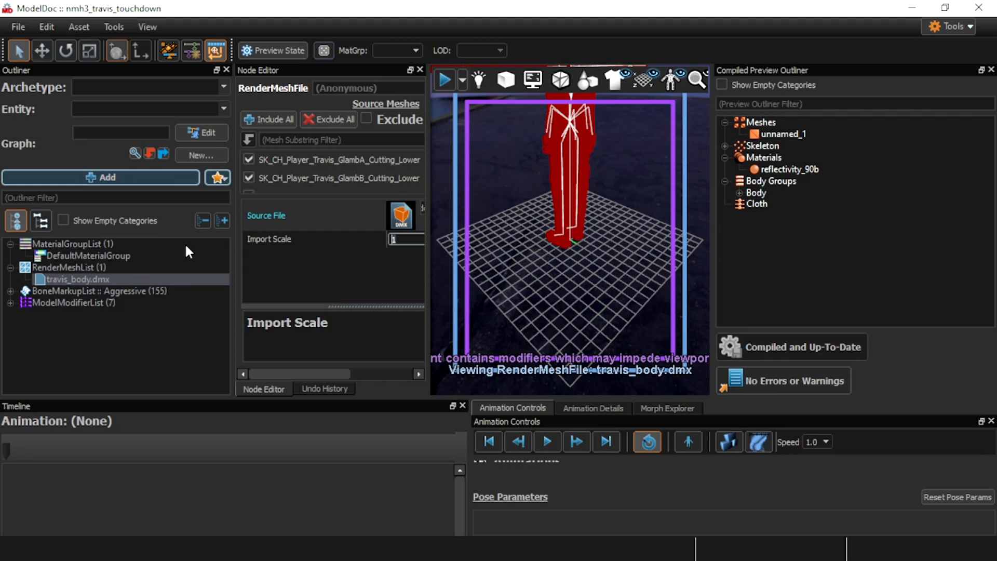
pyautogui.write('0.4')
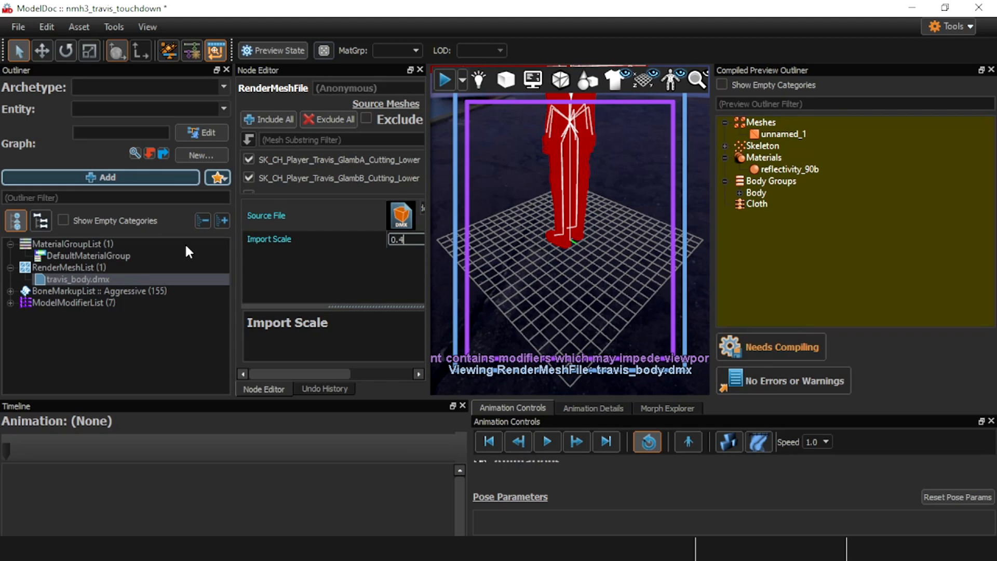
pyautogui.click(720, 346)
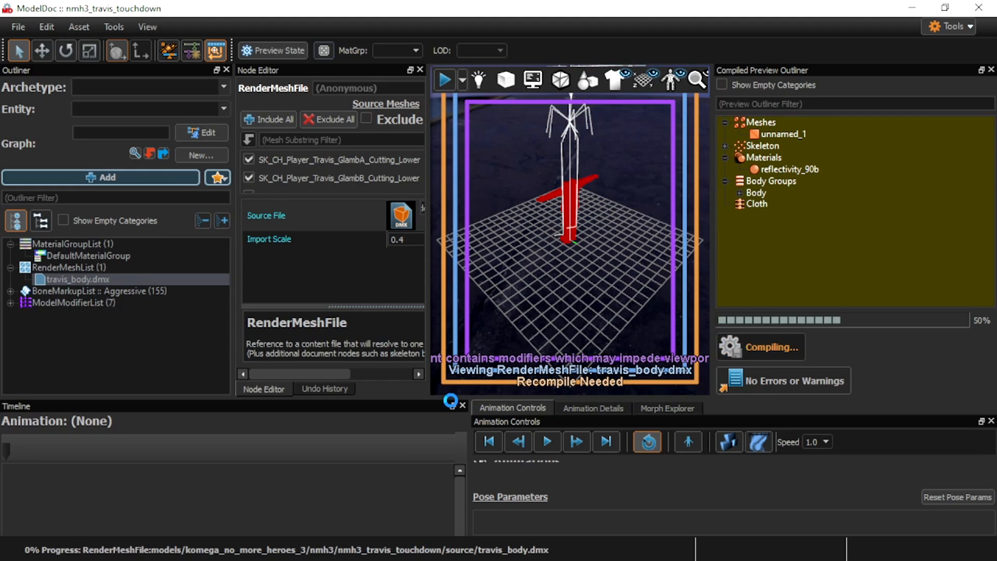
# Switch back to the animation scene, run a utility on the nmh3_travis_touchdown1 animation set, and inspect the rescaled mesh
pyautogui.moveTo(340, 551)
pyautogui.click(475, 494)
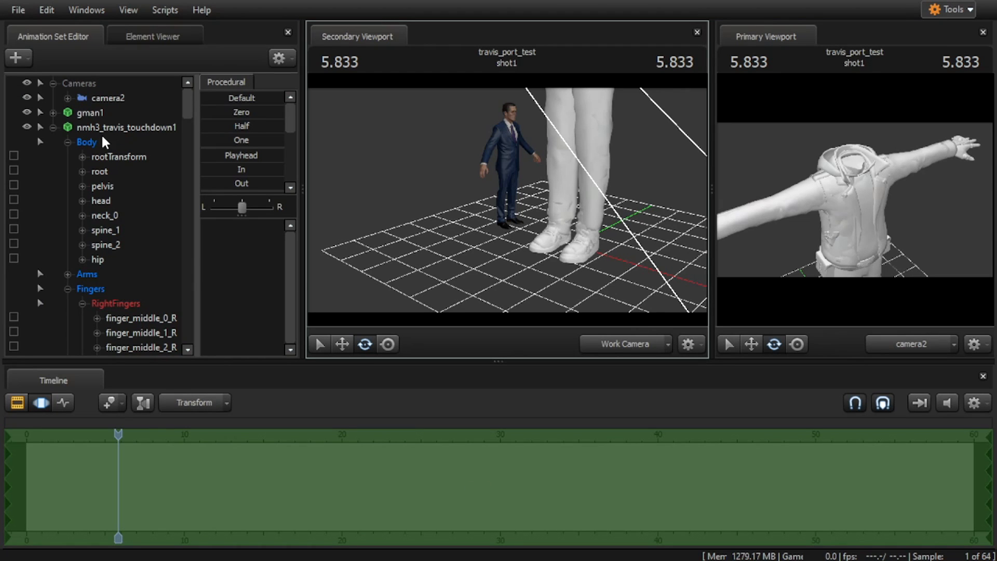
pyautogui.click(124, 127)
pyautogui.rightClick(124, 128)
pyautogui.moveTo(201, 311)
pyautogui.click(326, 312)
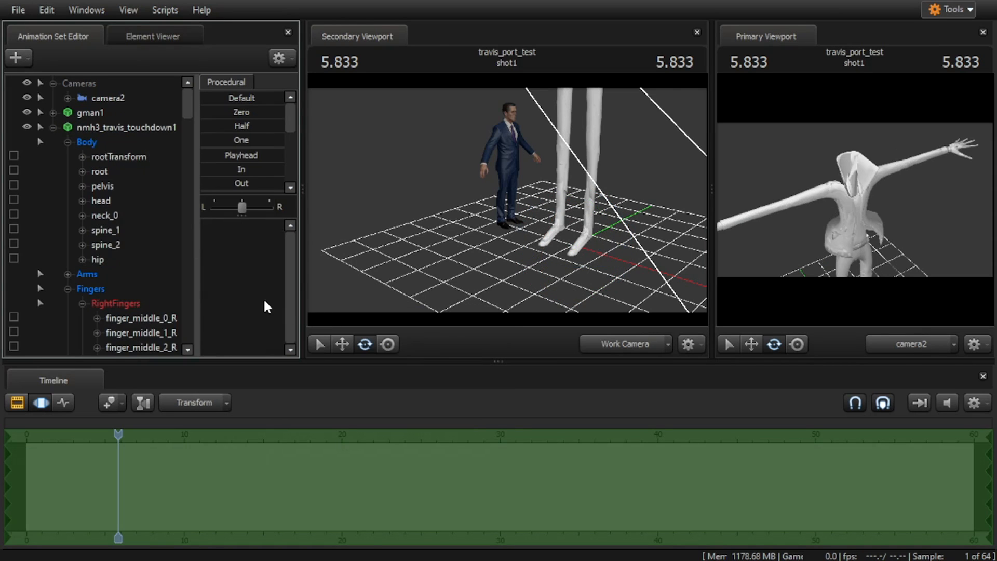
pyautogui.rightClick(102, 127)
pyautogui.moveTo(467, 200); pyautogui.dragTo(468, 166)
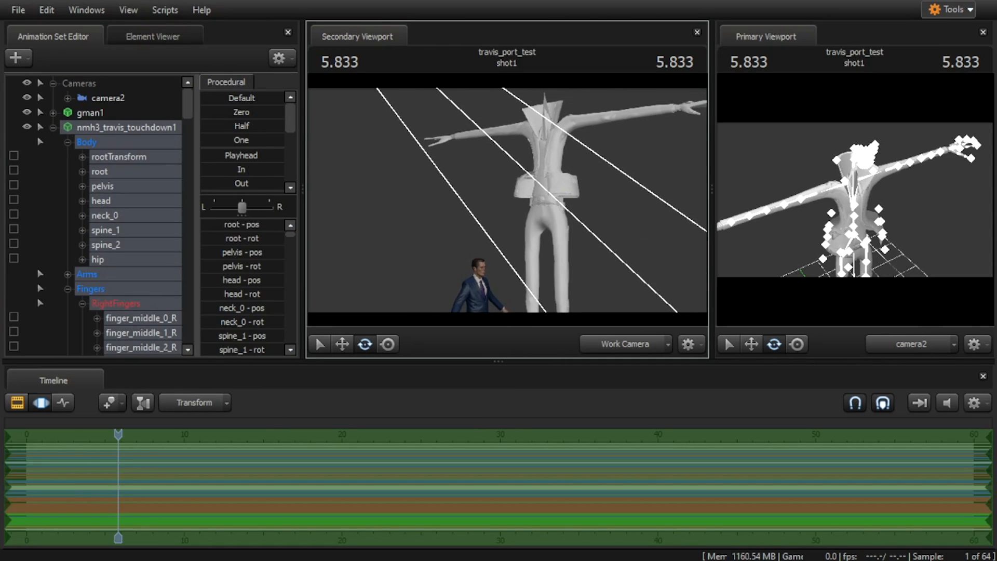
# Delete the nmh3_travis_touchdown1 animation set and add the Travis model again, filtering the models for "travis"
pyautogui.rightClick(102, 128)
pyautogui.click(115, 157)
pyautogui.click(16, 58)
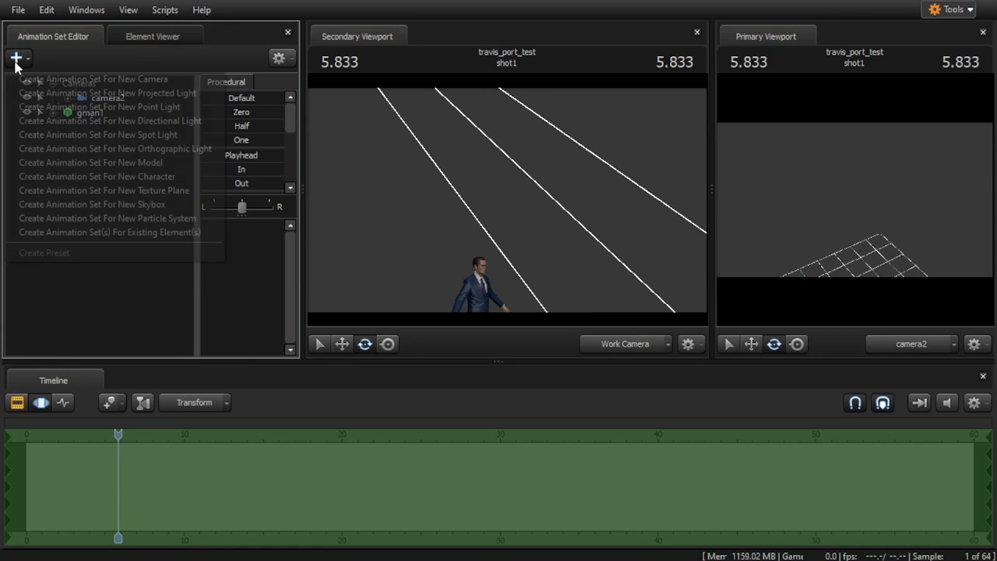
pyautogui.click(123, 161)
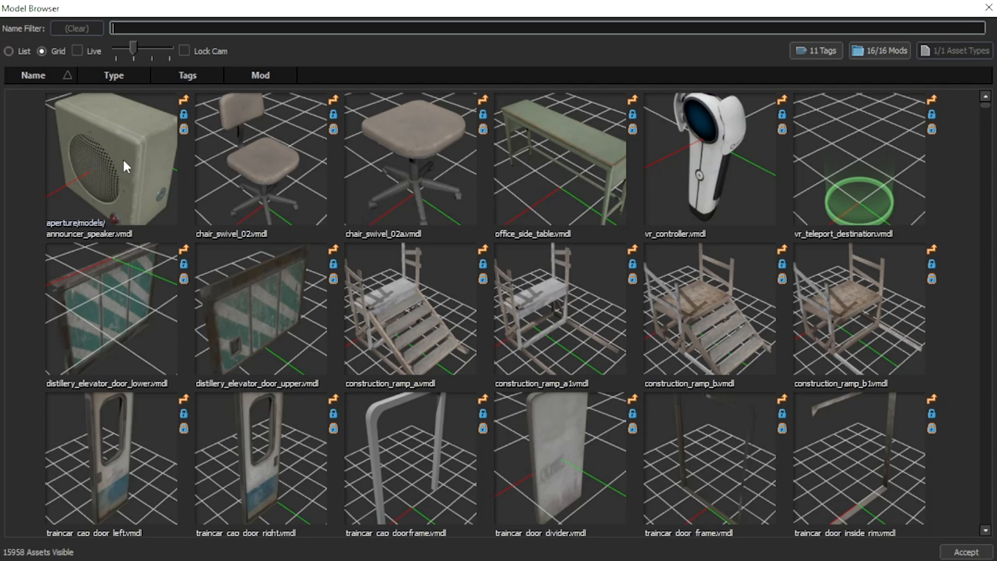
pyautogui.write('n')
pyautogui.press('BackSpace')
pyautogui.write('travis')
pyautogui.doubleClick(123, 157)
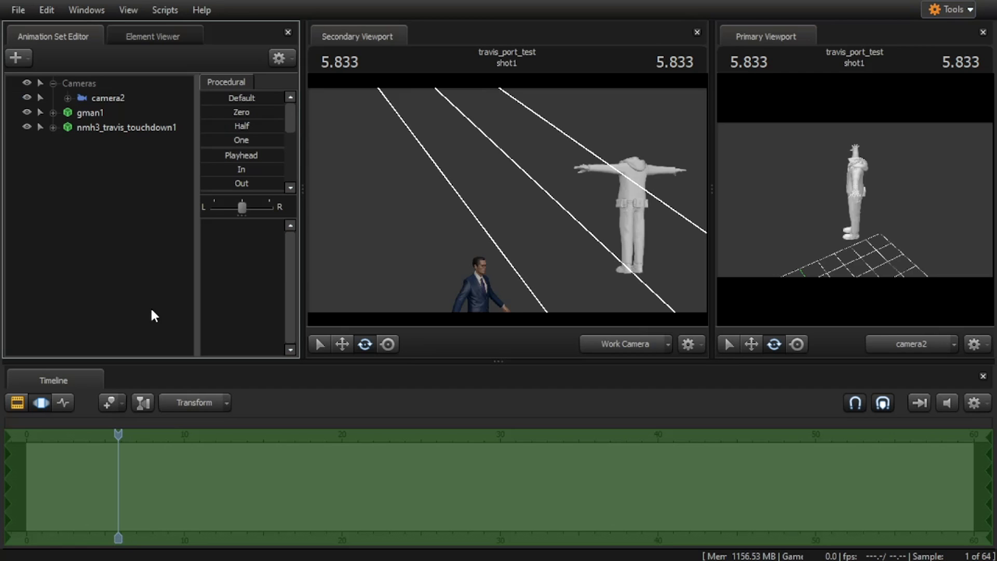
# Apply the Default preset to the new Travis rootTransform and compare the model's scale with gman
pyautogui.click(68, 142)
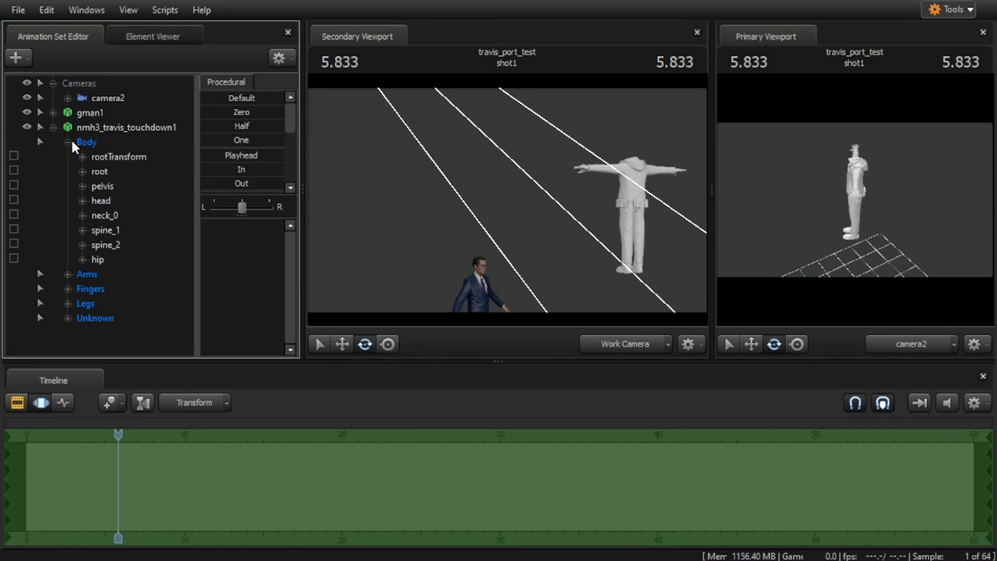
pyautogui.click(113, 157)
pyautogui.click(252, 98)
pyautogui.moveTo(521, 129); pyautogui.dragTo(527, 137)
pyautogui.press('w')
pyautogui.moveTo(417, 219); pyautogui.dragTo(550, 233)
pyautogui.press('w')
pyautogui.moveTo(252, 99); pyautogui.dragTo(286, 100)
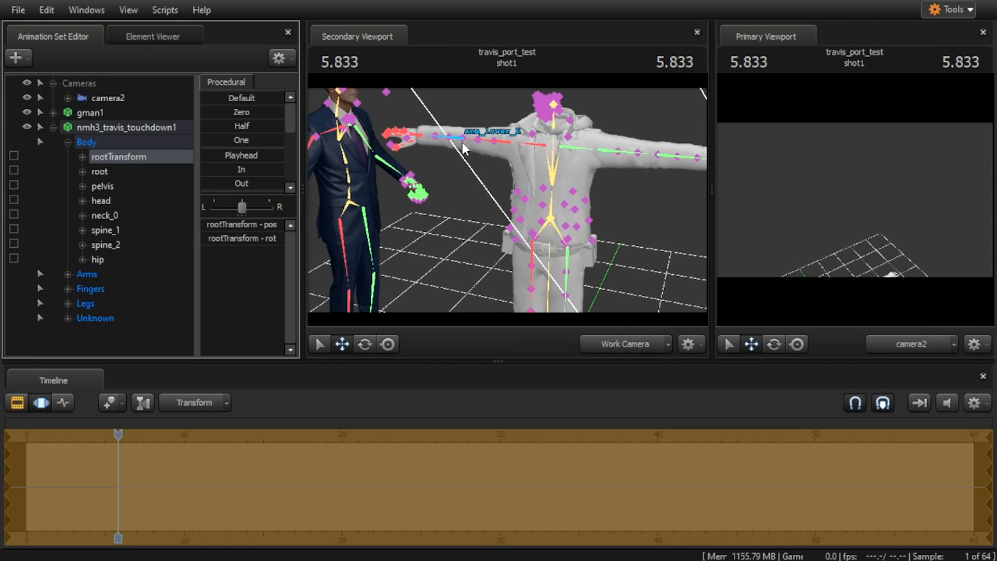
pyautogui.moveTo(466, 159); pyautogui.dragTo(483, 224)
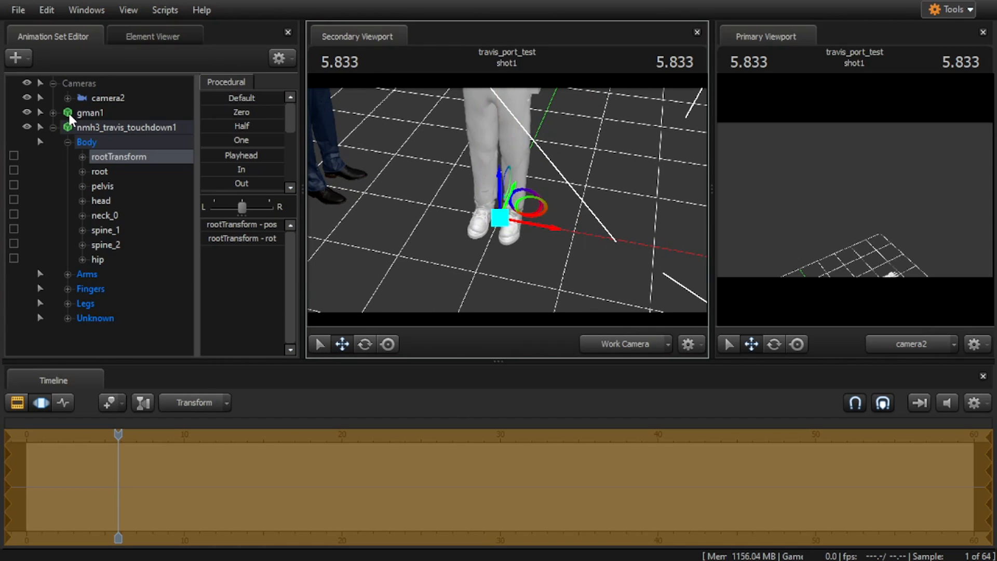
# Apply the Default preset to gman1's rootTransform so it stands at the same spot as the Travis model
pyautogui.click(53, 112)
pyautogui.click(68, 142)
pyautogui.click(117, 156)
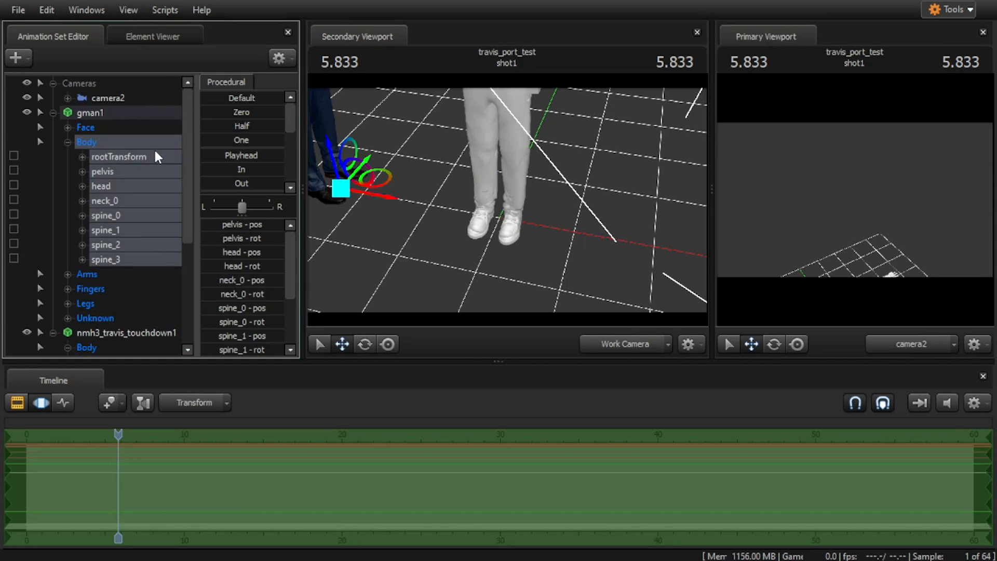
pyautogui.moveTo(241, 98); pyautogui.dragTo(285, 99)
pyautogui.moveTo(488, 203); pyautogui.dragTo(462, 177)
pyautogui.press('s')
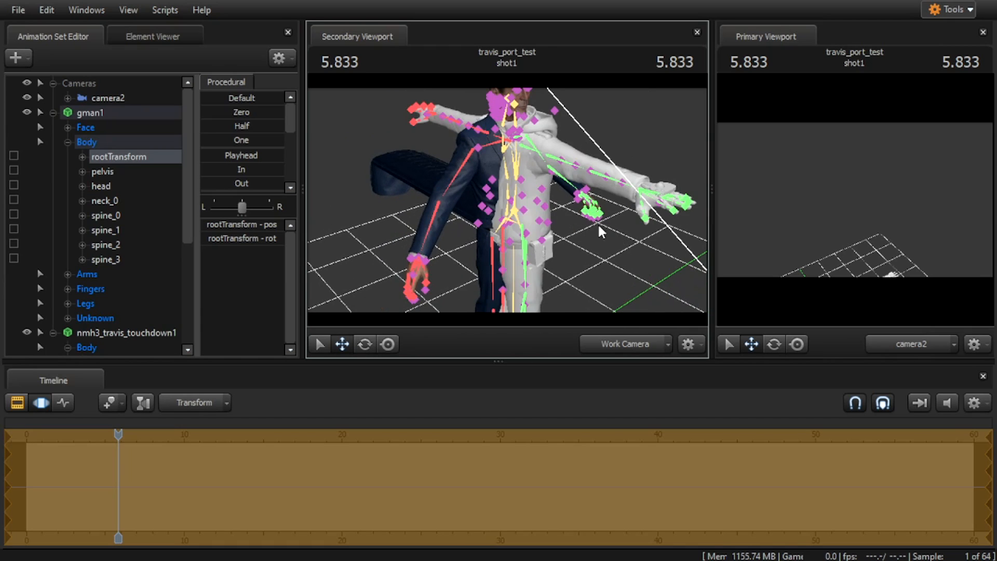
# Rotate gman1's rootTransform so the character faces the same direction as the Travis model
pyautogui.moveTo(524, 234); pyautogui.dragTo(534, 301)
pyautogui.click(370, 345)
pyautogui.moveTo(441, 260); pyautogui.dragTo(460, 281)
pyautogui.press('s')
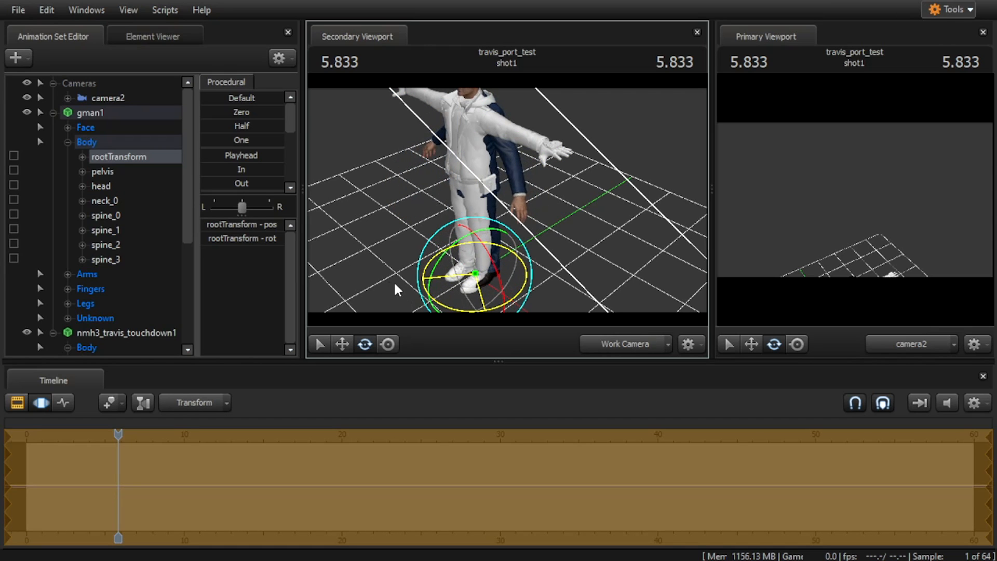
# Rotate gman1's arm_upper_L bone to raise the left arm toward Travis's outstretched arm
pyautogui.press('w')
pyautogui.moveTo(403, 291); pyautogui.dragTo(441, 244)
pyautogui.press('ctrl')
pyautogui.click(481, 222)
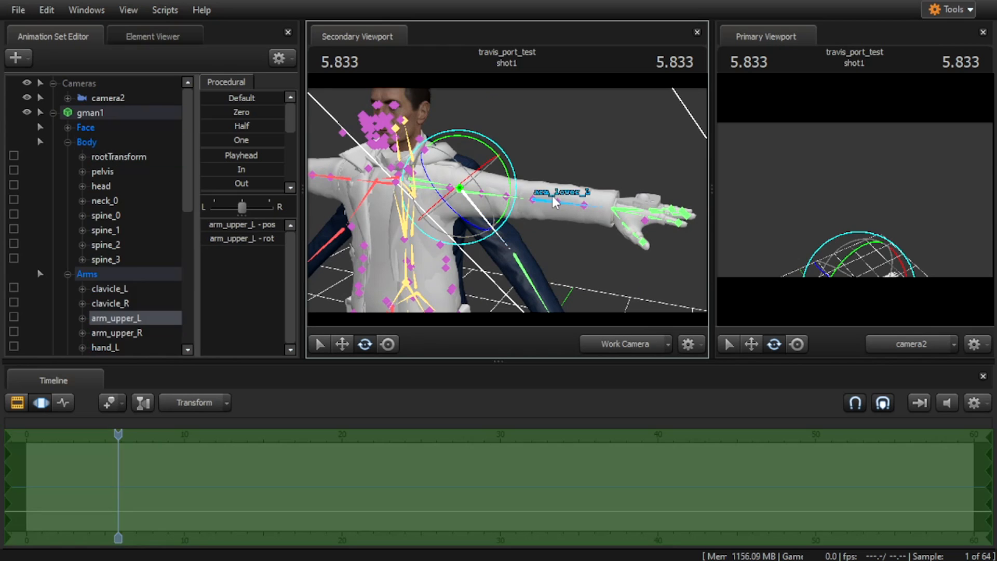
pyautogui.moveTo(508, 181); pyautogui.dragTo(614, 158)
# Compare the proportions of gman and Travis from head to feet, flying around both overlapping models
pyautogui.press('ctrl')
pyautogui.press('d')
pyautogui.press('a')
pyautogui.press('w')
pyautogui.press('s')
pyautogui.press('a')
pyautogui.press('a')
pyautogui.press('s')
pyautogui.press('w')
pyautogui.press('s')
pyautogui.press('w')
pyautogui.press('d')
pyautogui.press('w')
pyautogui.press('s')
pyautogui.press('s')
pyautogui.press('ctrl')
# Switch to ModelDoc, set the import scale of travis_body.dmx to 0.37 and recompile the model
pyautogui.hotkey('alt', 'Tab')
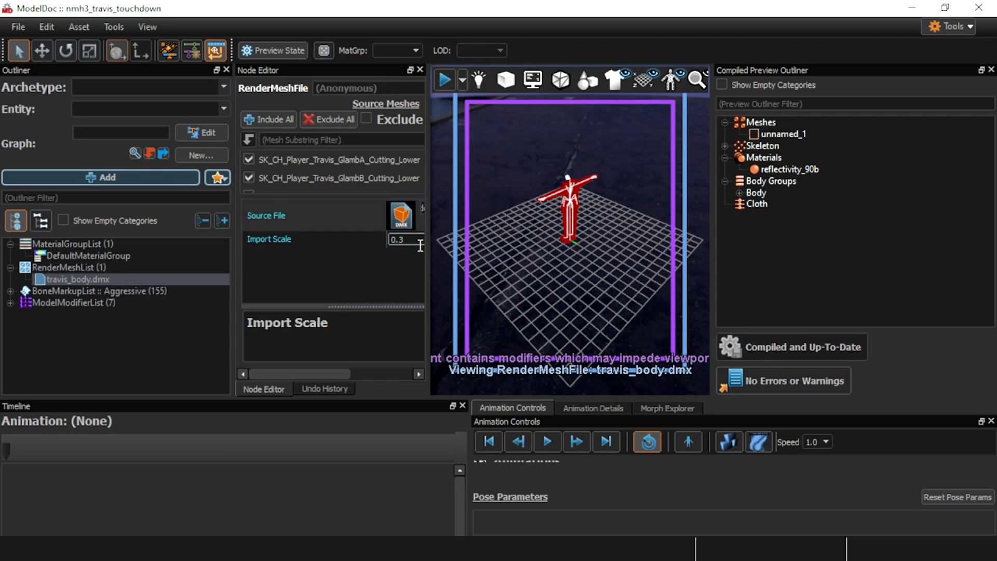
pyautogui.press('Return')
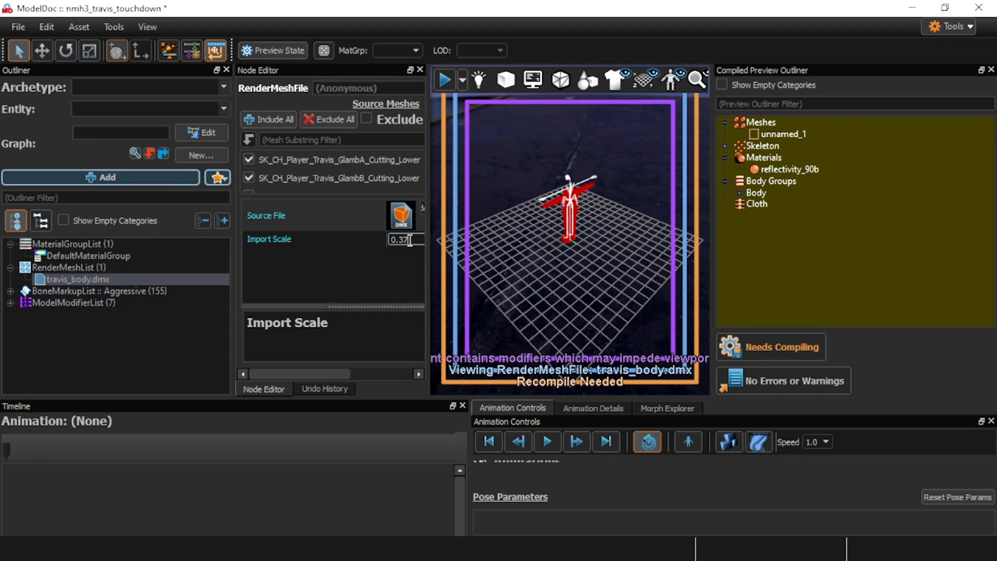
pyautogui.click(799, 351)
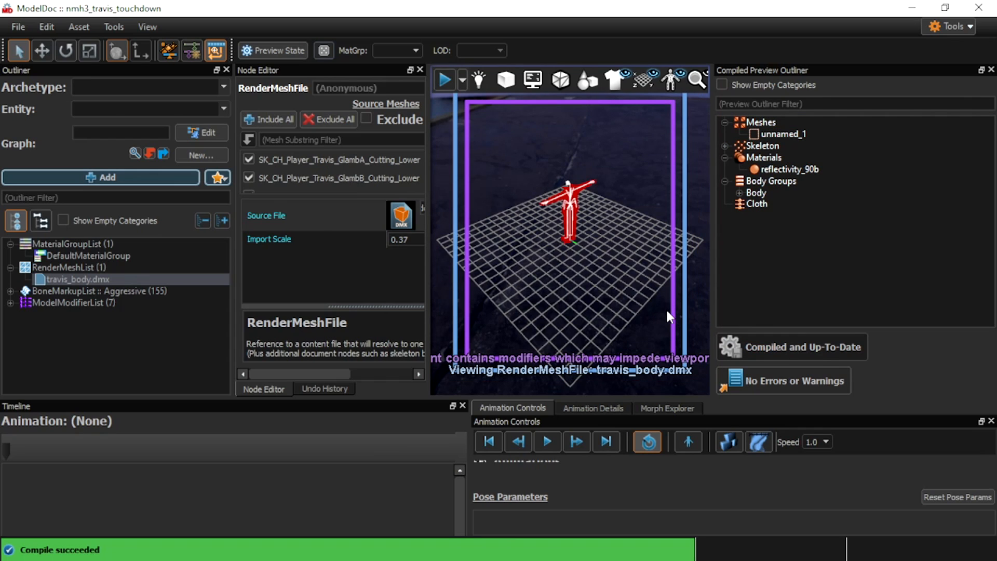
# Switch back to the animation scene, delete the gman1 animation set and undo that deletion
pyautogui.hotkey('alt', 'Tab')
pyautogui.rightClick(103, 111)
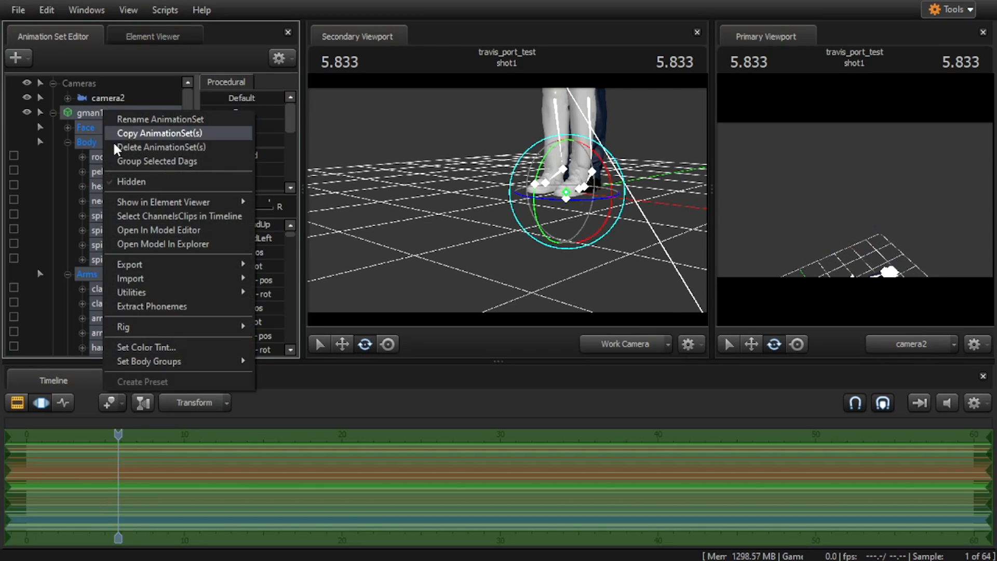
pyautogui.click(119, 147)
pyautogui.hotkey('alt', 'Tab')
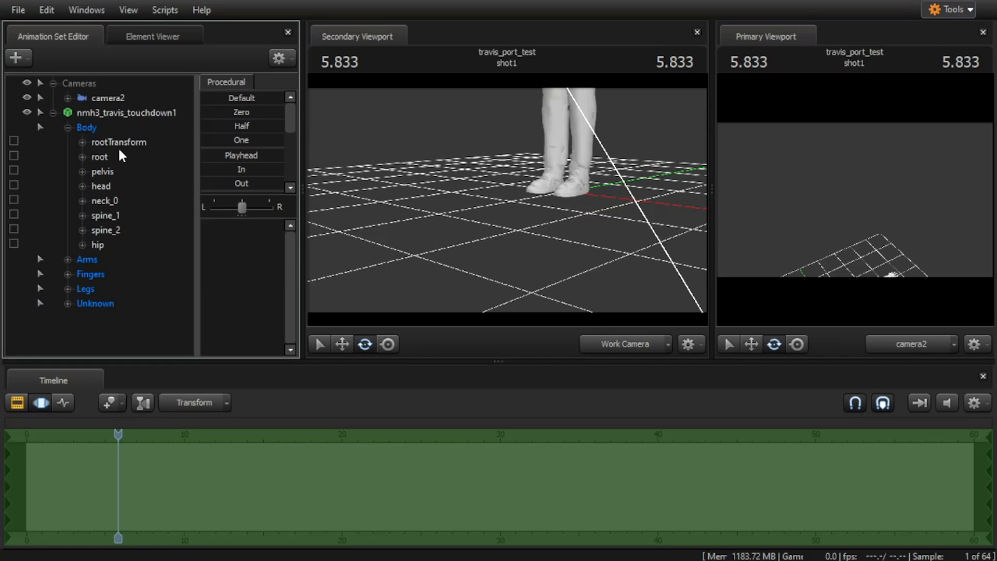
# Delete the nmh3_travis_touchdown1 animation set from the scene, keeping gman1
pyautogui.click(126, 127)
pyautogui.rightClick(129, 129)
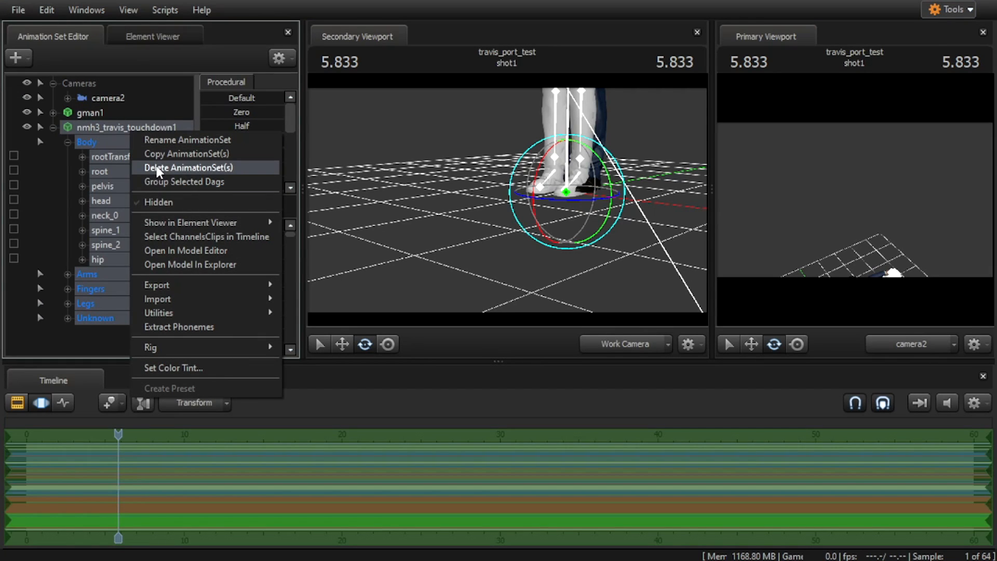
pyautogui.click(157, 168)
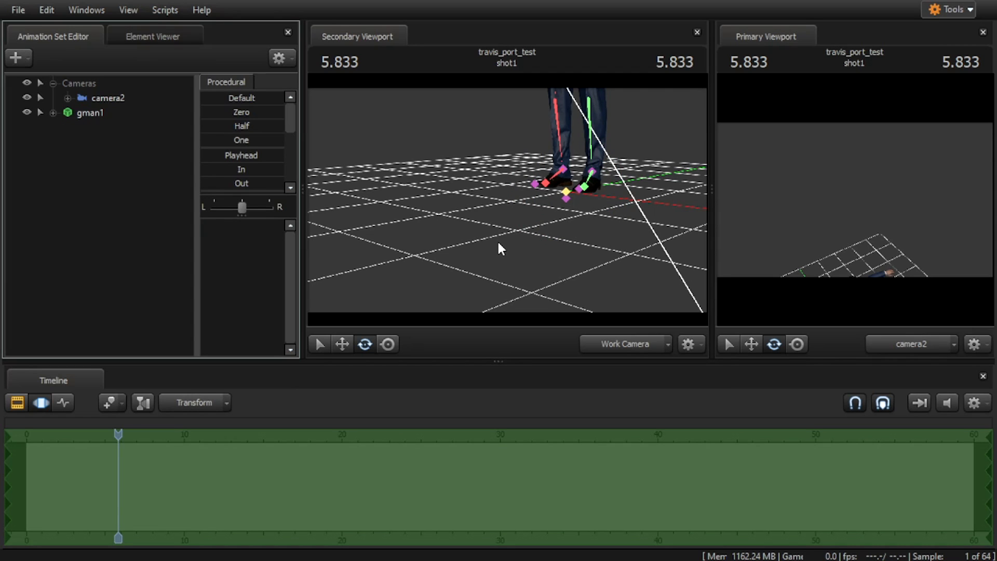
# Inspect the rescaled Travis model's upper body, arms and bones in the animation scene
pyautogui.hotkey('alt', 'Tab')
pyautogui.press('Escape')
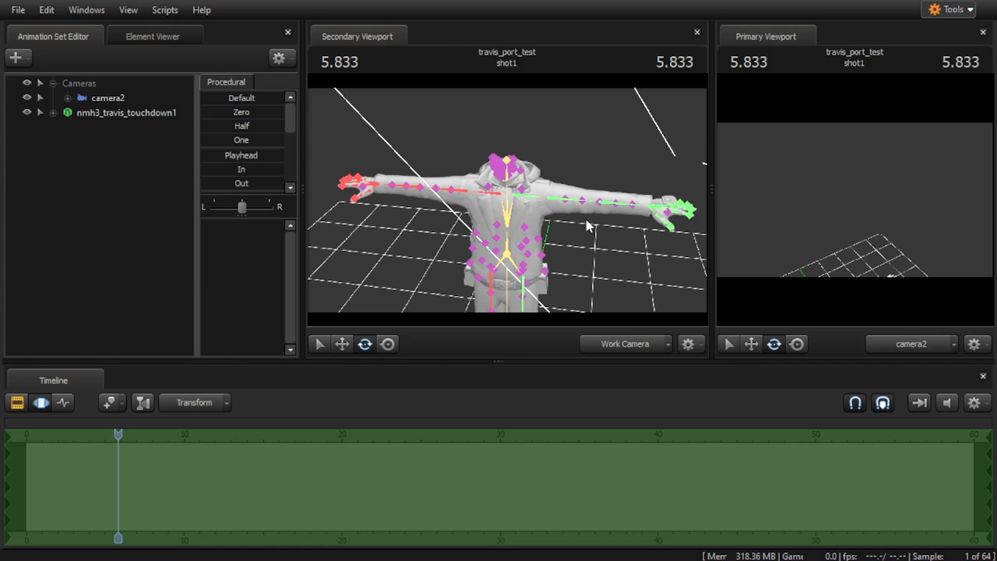
pyautogui.moveTo(636, 236); pyautogui.dragTo(597, 281)
pyautogui.moveTo(536, 200); pyautogui.dragTo(549, 241)
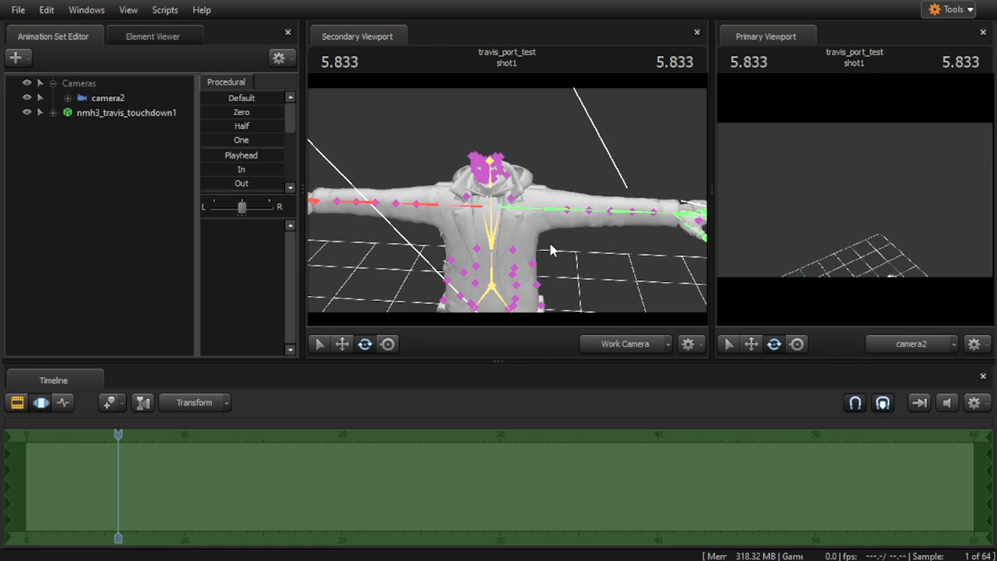
pyautogui.moveTo(552, 244); pyautogui.dragTo(552, 245)
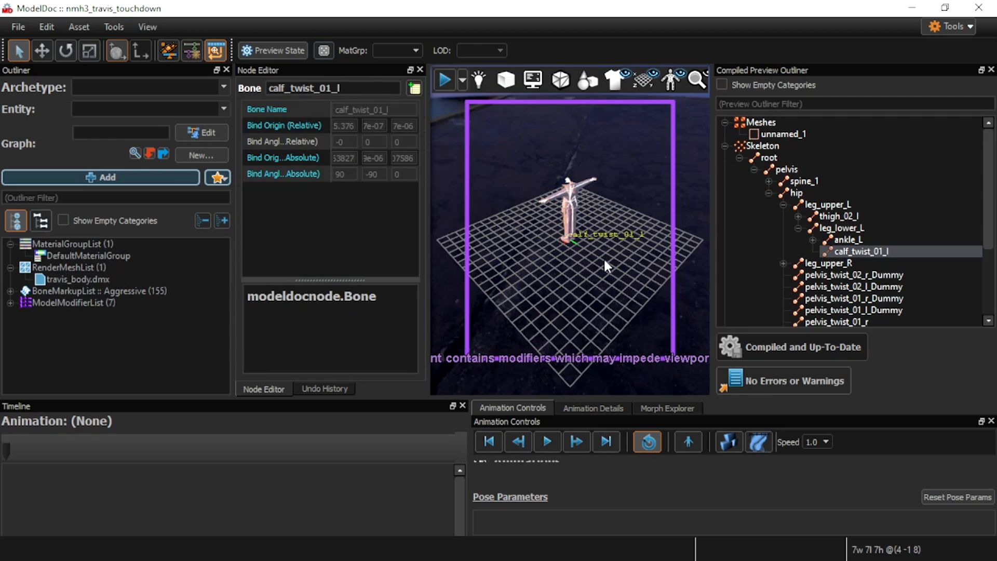
# Inspect the Travis mesh in ModelDoc and review the list of source meshes inside travis_body.dmx
pyautogui.moveTo(603, 257); pyautogui.dragTo(603, 257)
pyautogui.moveTo(604, 297); pyautogui.dragTo(604, 296)
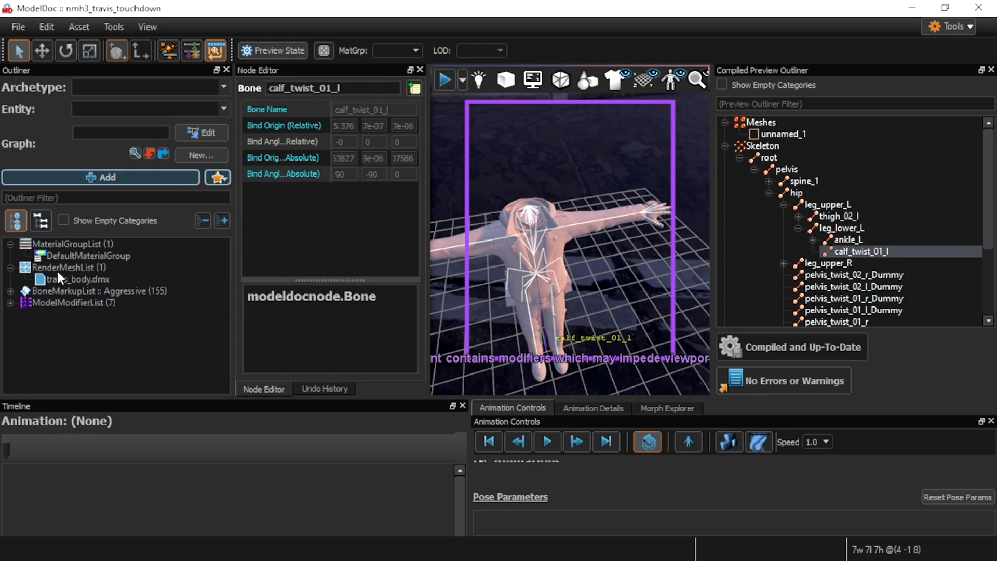
pyautogui.click(75, 278)
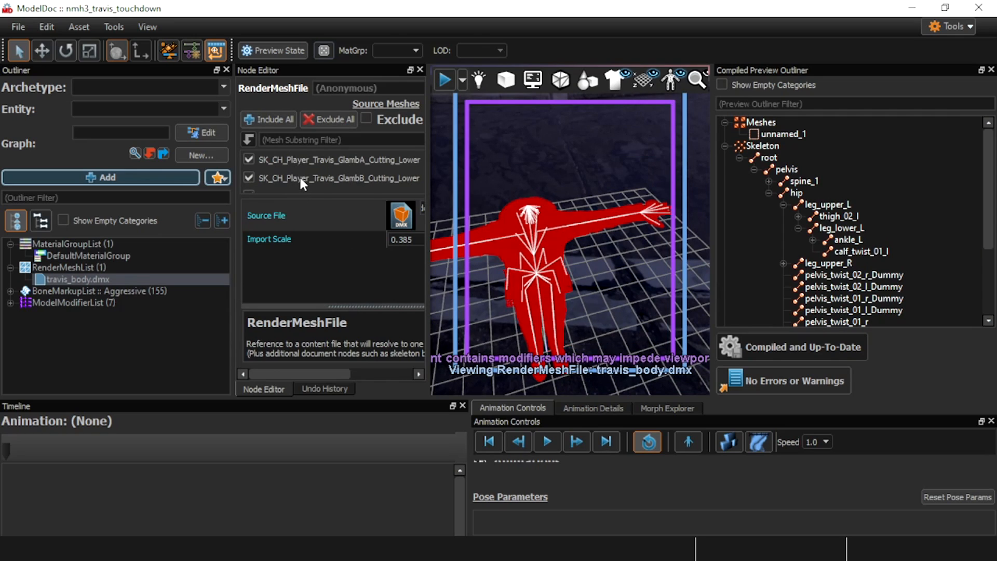
pyautogui.scroll(-2, 301, 183)
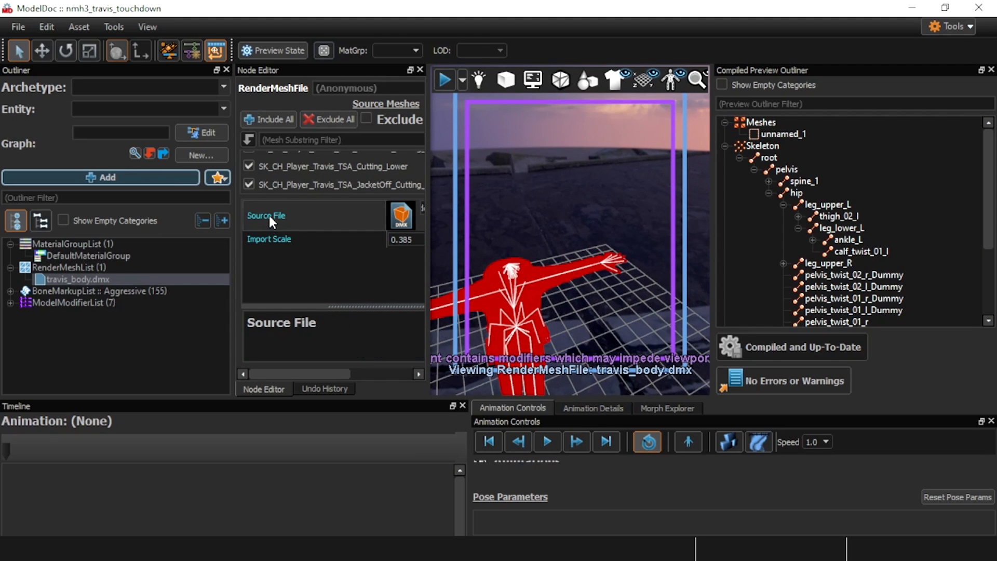
pyautogui.scroll(2, 297, 184)
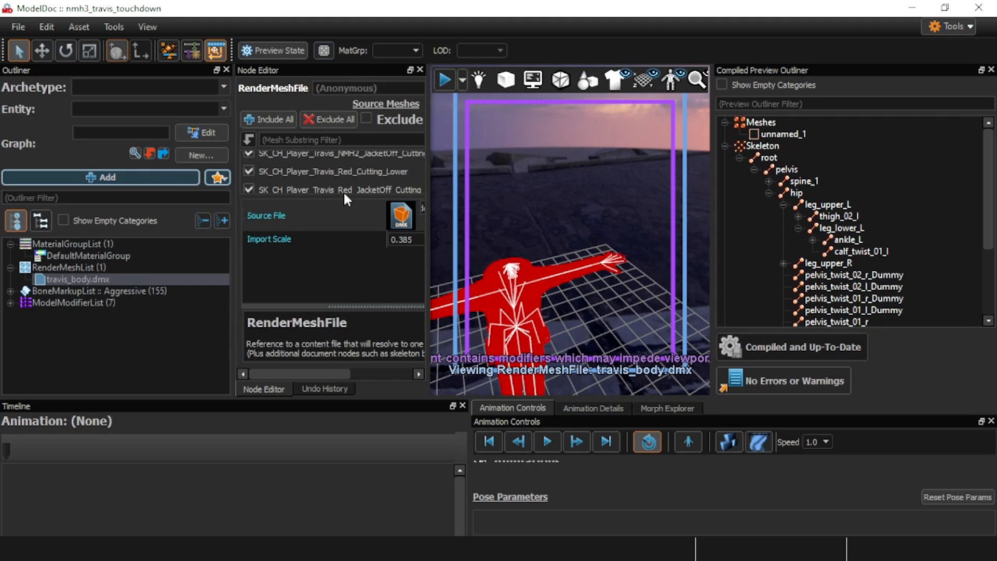
# Duplicate the travis_body.dmx render mesh and restrict the copy to the SK_CH_Player_Travis_GlambA_Cutting_Lower mesh
pyautogui.rightClick(106, 277)
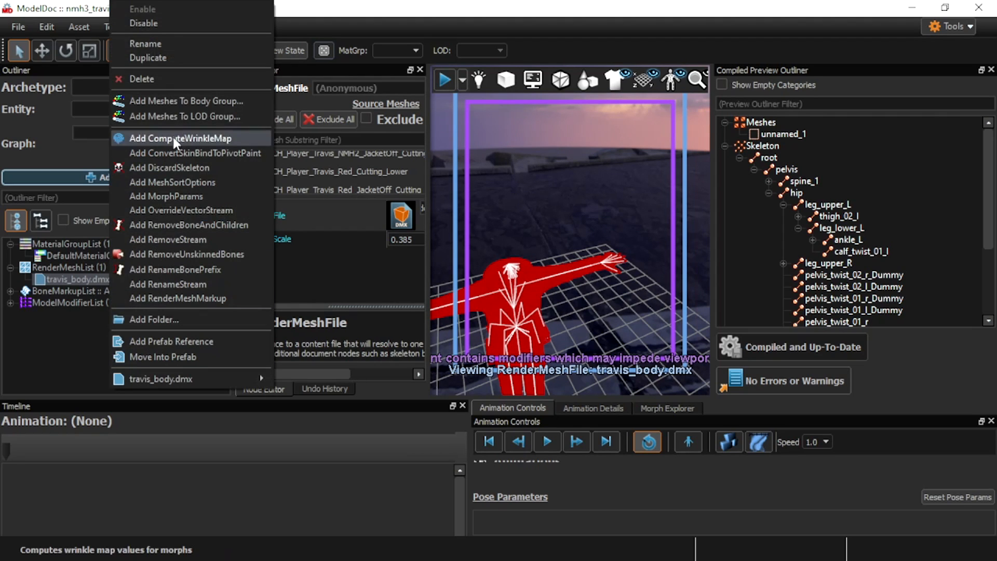
pyautogui.click(62, 279)
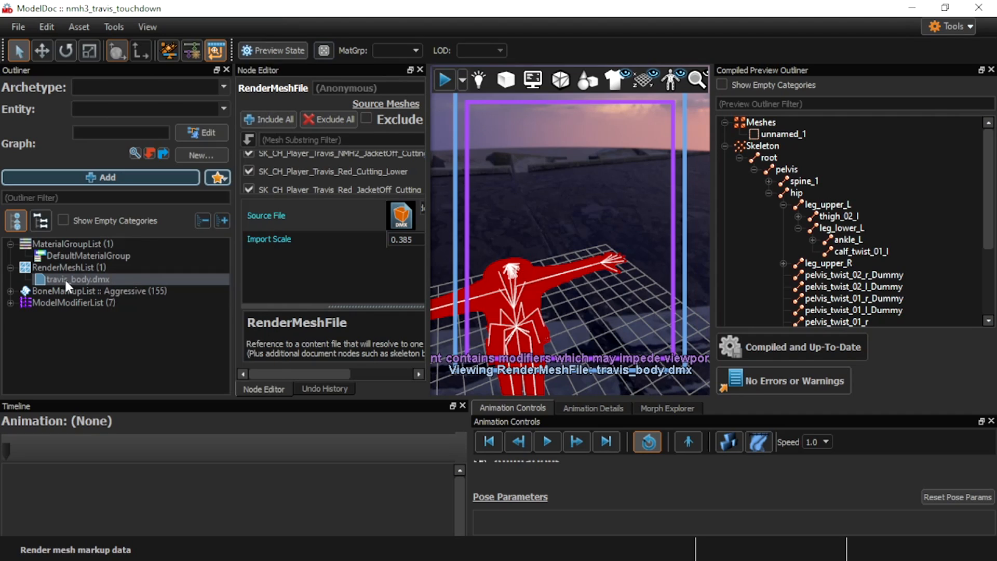
pyautogui.rightClick(103, 285)
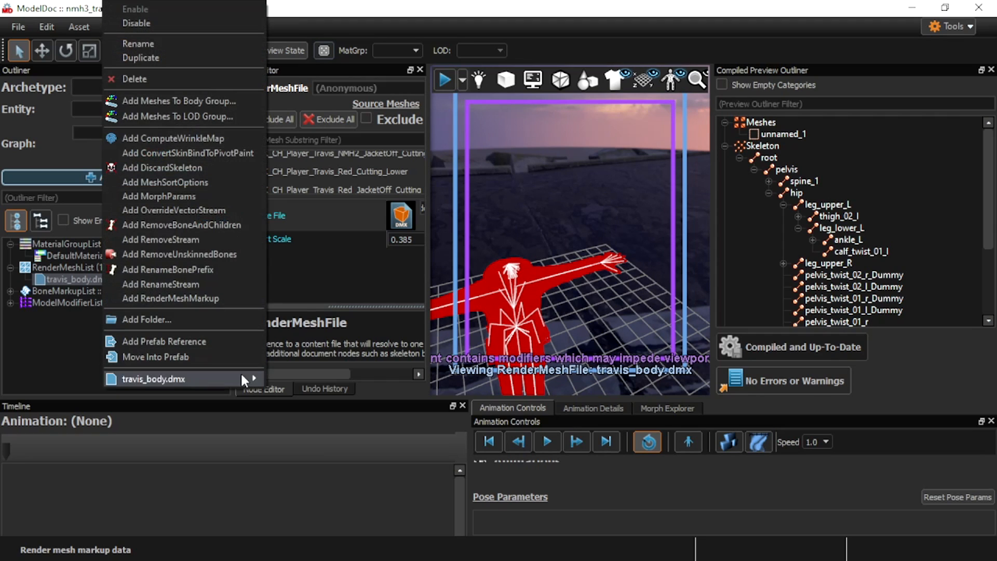
pyautogui.click(150, 58)
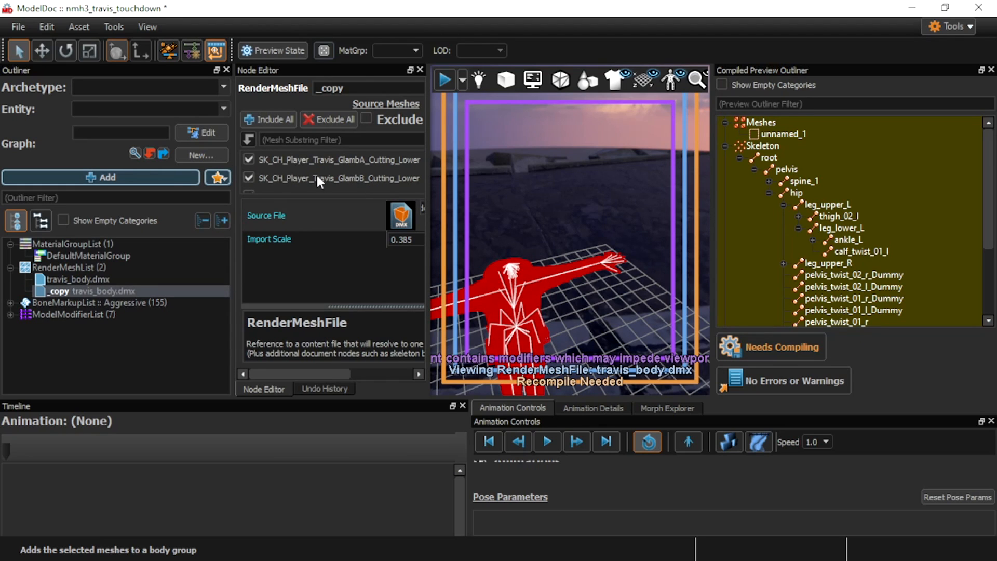
pyautogui.click(328, 117)
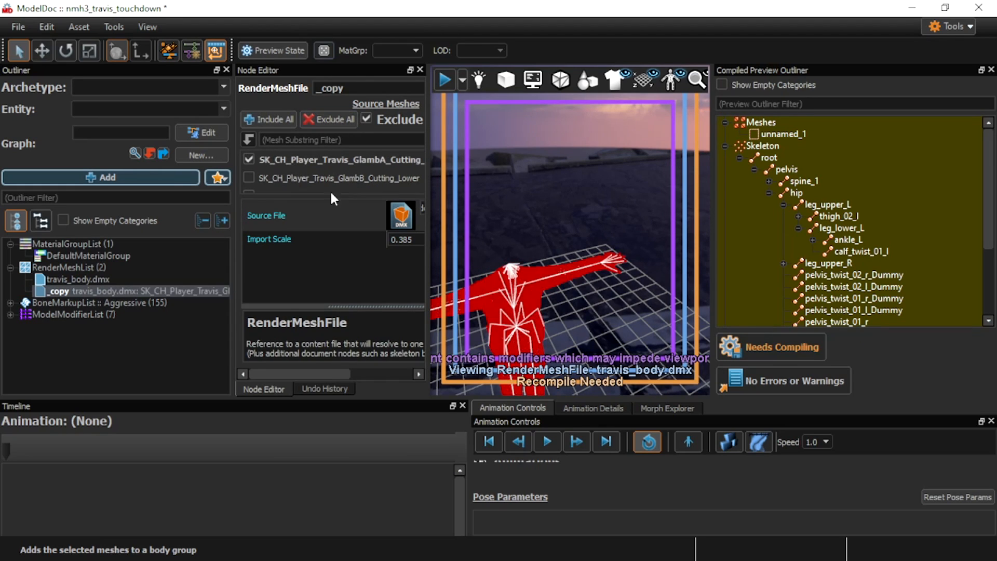
# Restrict the original travis_body.dmx to the SK_CH_Player_Travis_GlambB_Cutting_Lower mesh, check both render mesh entries and recompile
pyautogui.click(88, 278)
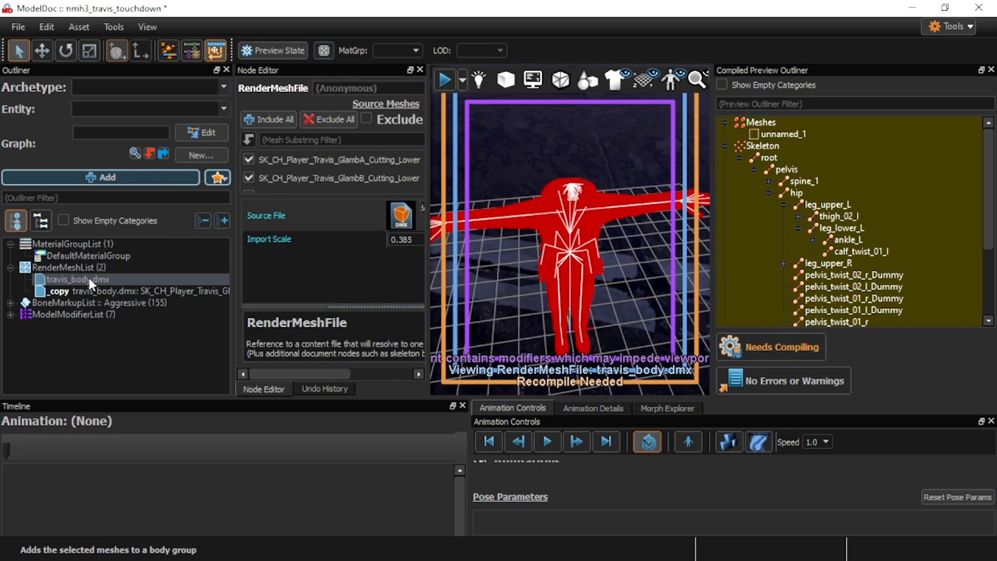
pyautogui.rightClick(89, 279)
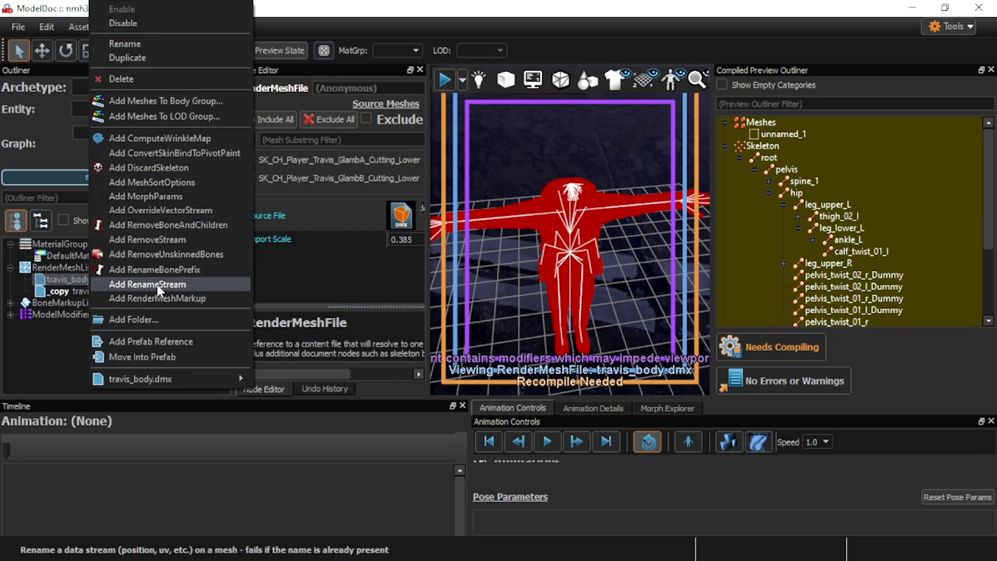
pyautogui.click(303, 171)
pyautogui.click(328, 119)
pyautogui.click(312, 179)
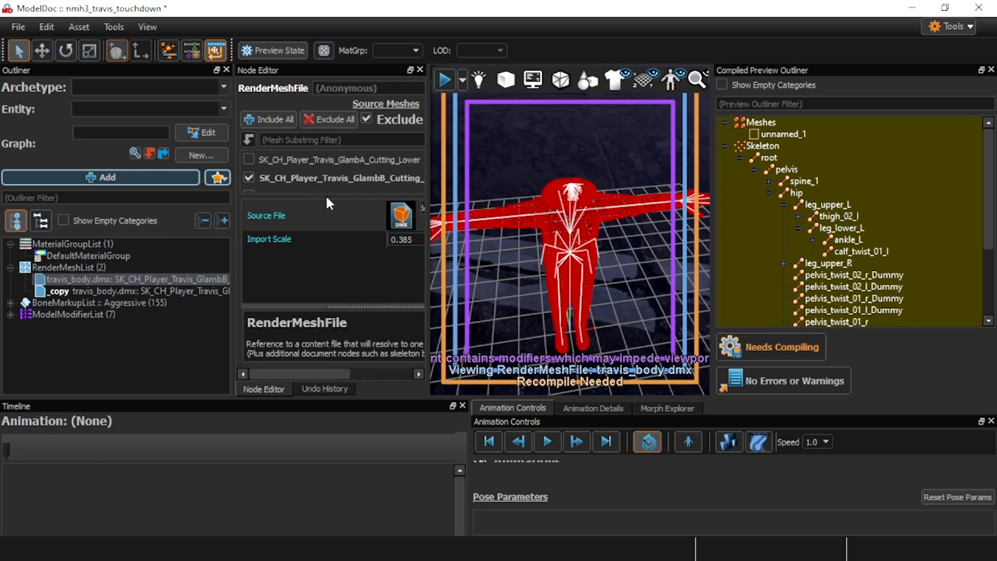
pyautogui.click(95, 291)
pyautogui.click(95, 279)
pyautogui.click(92, 292)
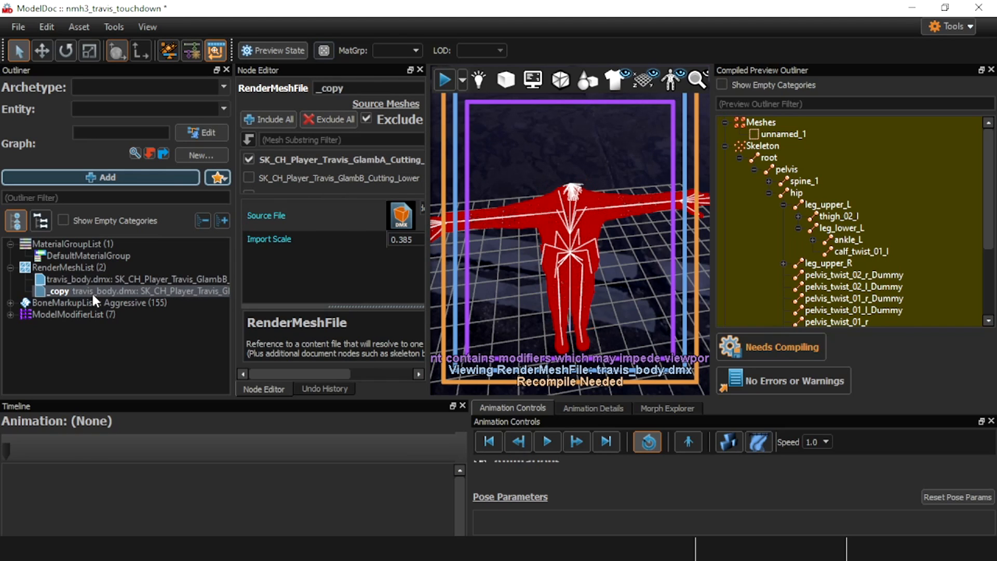
pyautogui.click(771, 347)
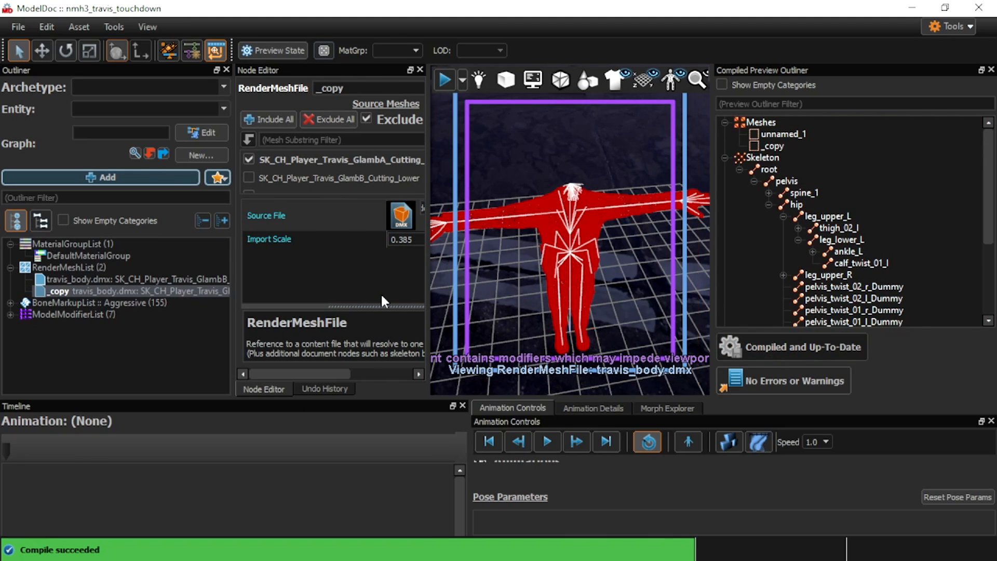
pyautogui.click(613, 283)
pyautogui.click(129, 176)
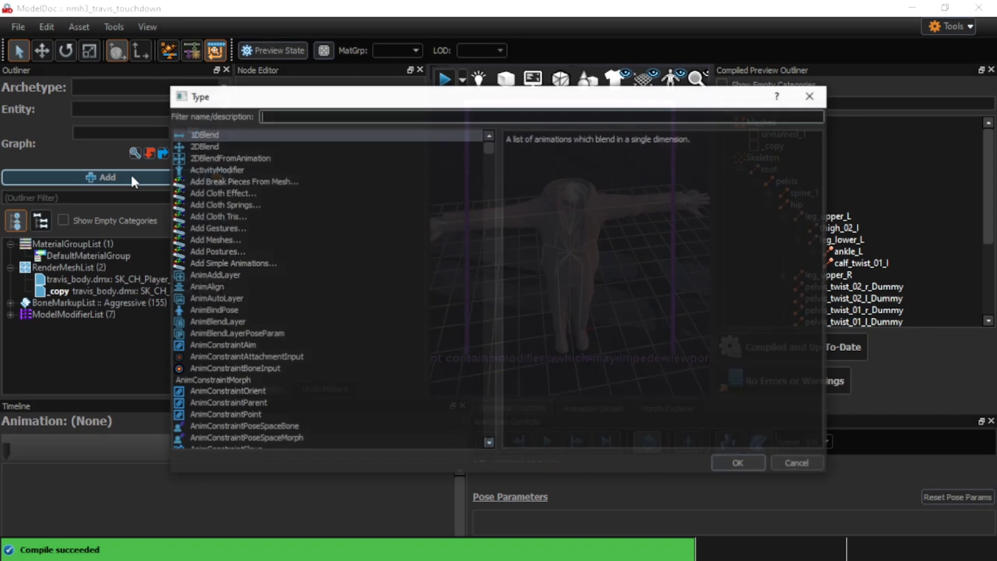
pyautogui.write('bod')
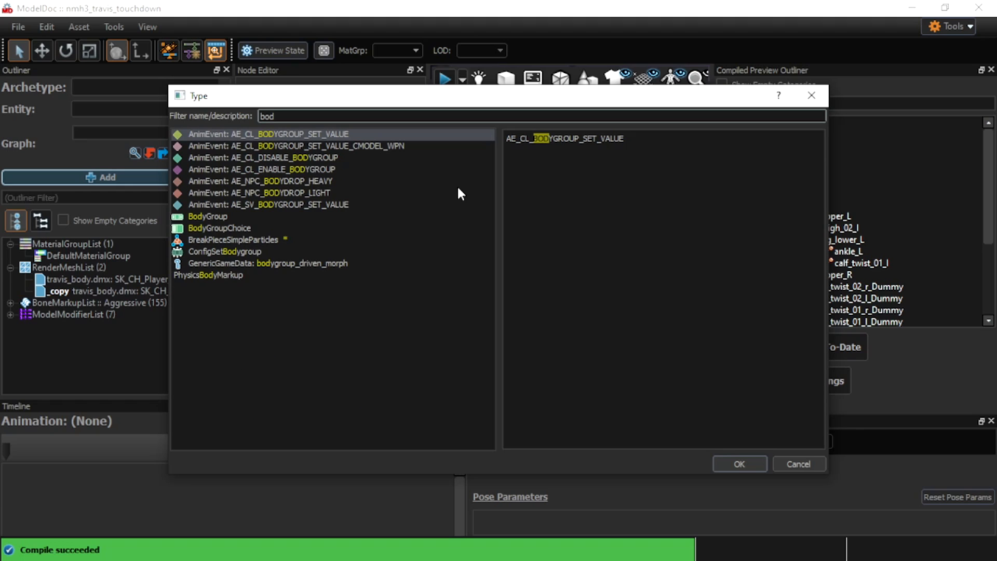
pyautogui.click(811, 95)
# Add a BodyGroup node to the model, filtering the node types for "body", and name it travis_body
pyautogui.click(80, 176)
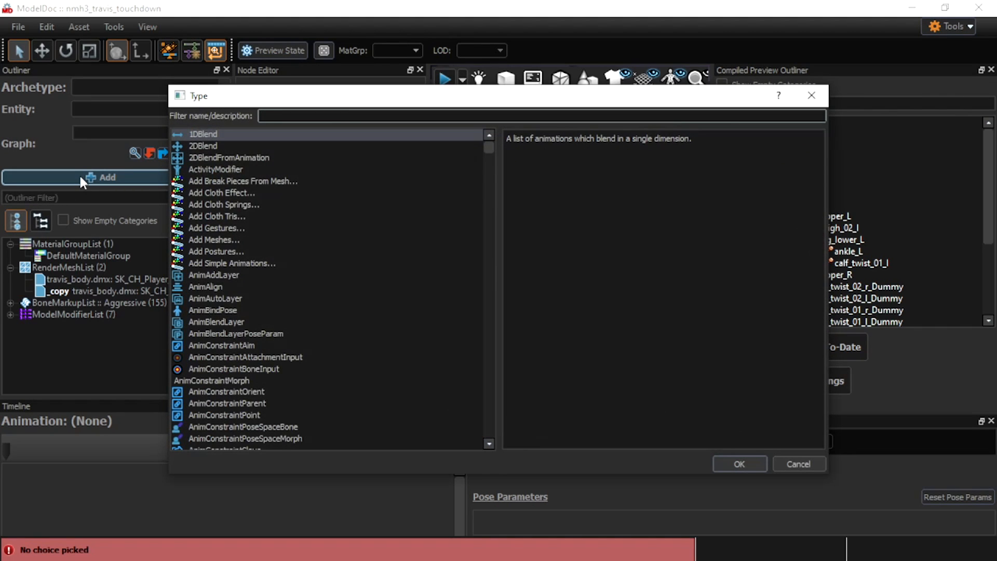
pyautogui.write('body')
pyautogui.press('Down')
pyautogui.press('Down')
pyautogui.press('Down')
pyautogui.press('Down')
pyautogui.press('Down')
pyautogui.press('Down')
pyautogui.press('Down')
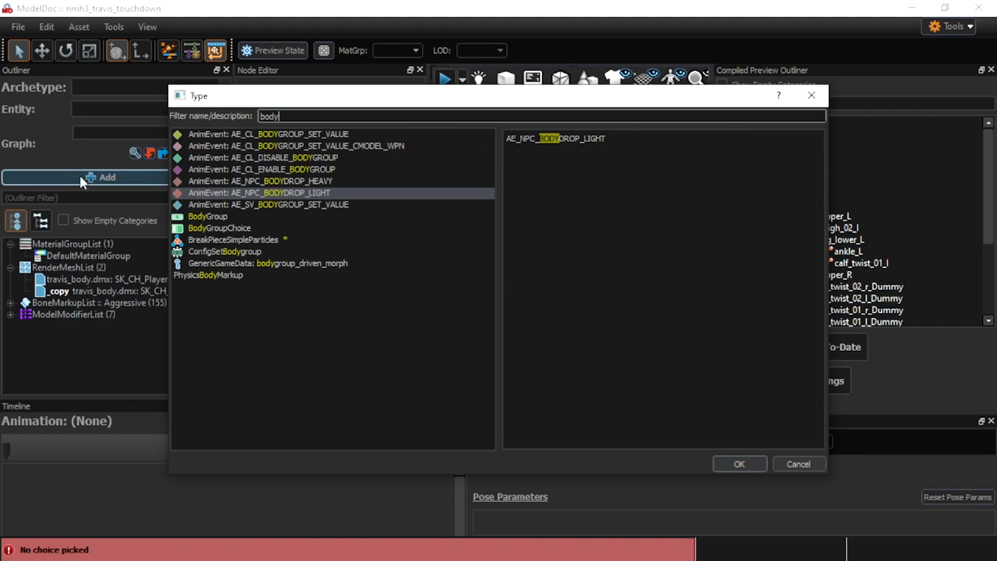
pyautogui.press('Return')
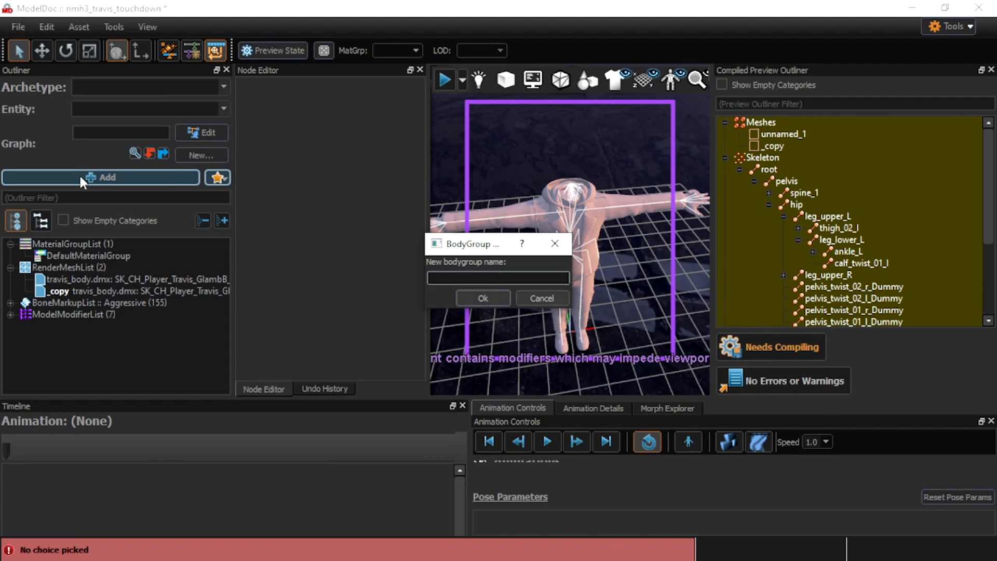
pyautogui.write('travis_body')
pyautogui.press('Return')
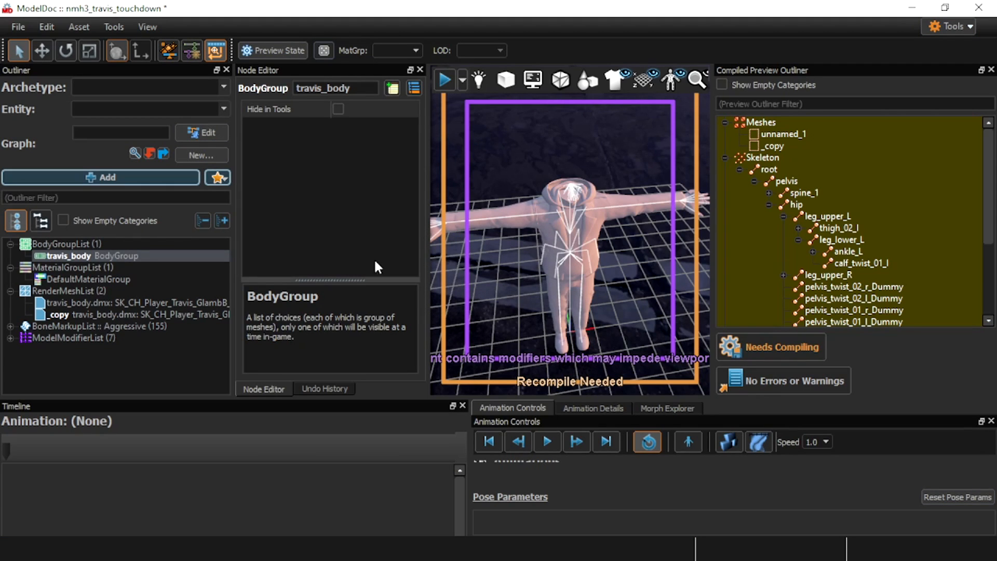
# Rename the travis_body.dmx render mesh that uses the GlambB source mesh to 1
pyautogui.click(130, 304)
pyautogui.rightClick(127, 300)
pyautogui.click(213, 42)
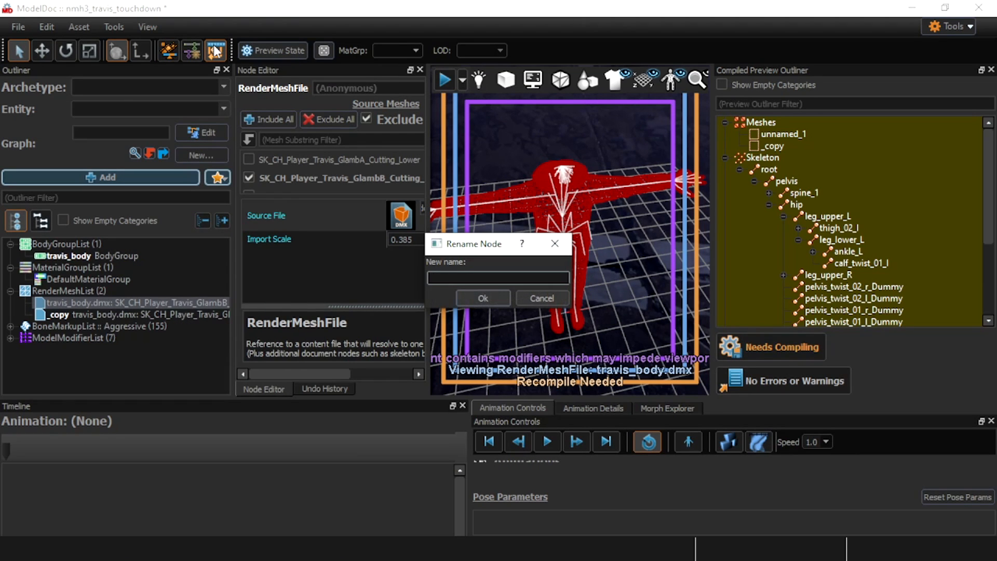
pyautogui.write('1')
pyautogui.press('Return')
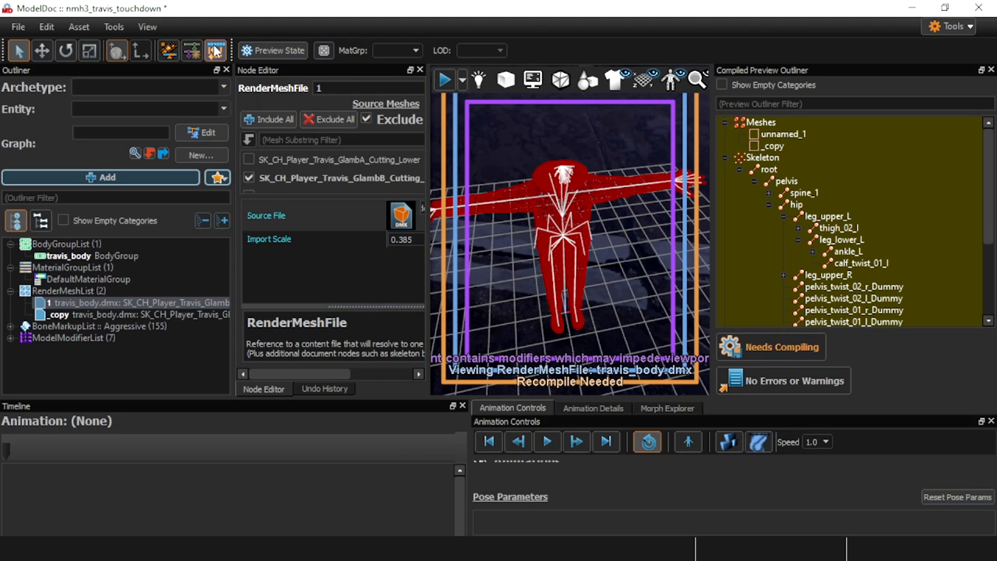
# Rename the _copy render mesh to 2 and recompile the model
pyautogui.click(85, 316)
pyautogui.rightClick(85, 316)
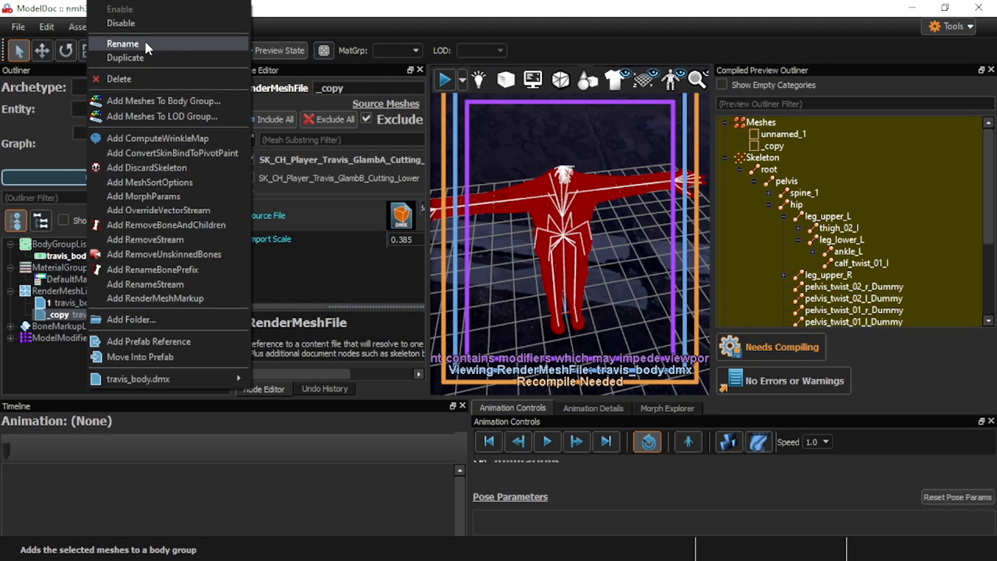
pyautogui.click(145, 40)
pyautogui.write('2')
pyautogui.press('Return')
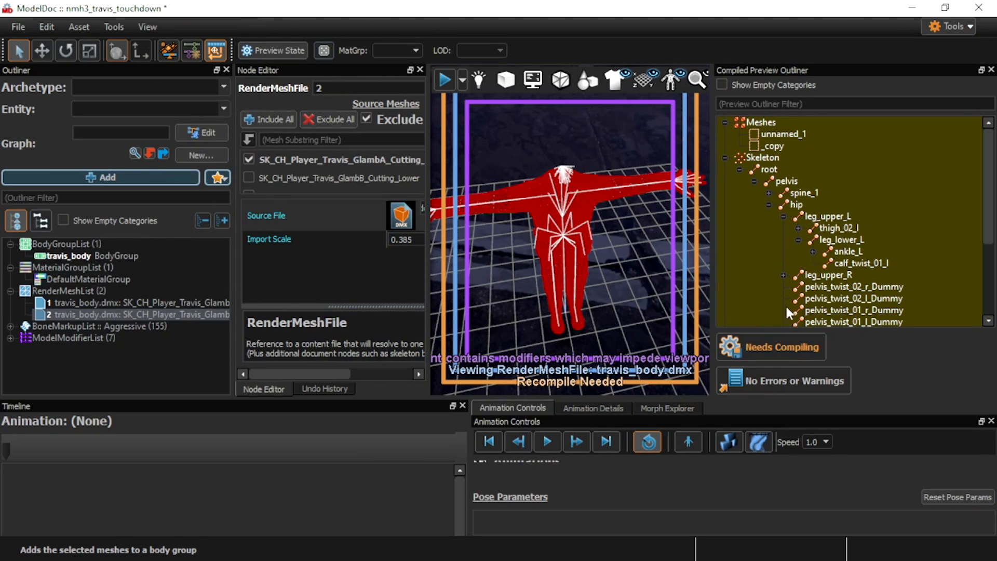
pyautogui.click(782, 347)
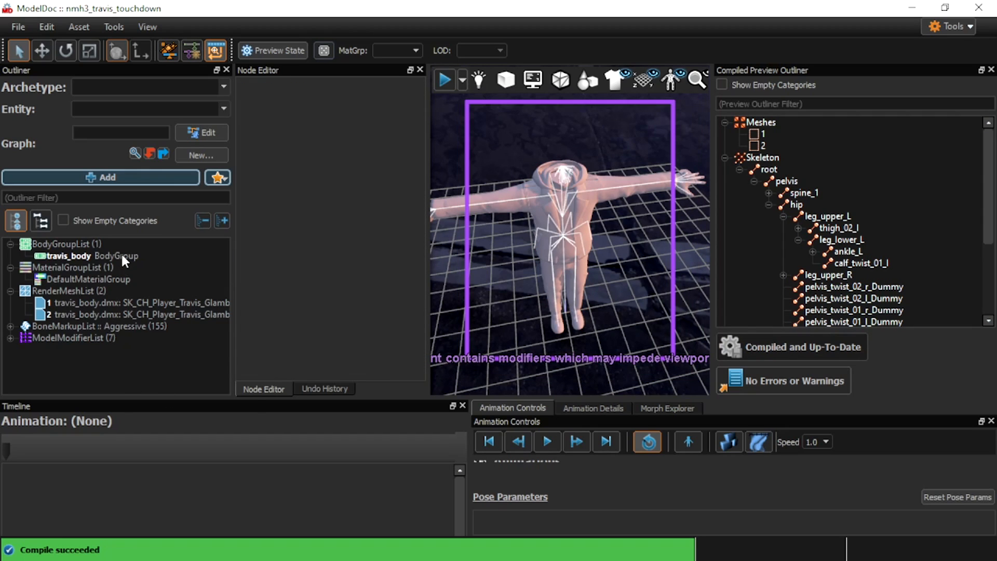
# Add three BodyGroupChoice nodes under the travis_body body group
pyautogui.click(124, 256)
pyautogui.rightClick(123, 256)
pyautogui.click(167, 356)
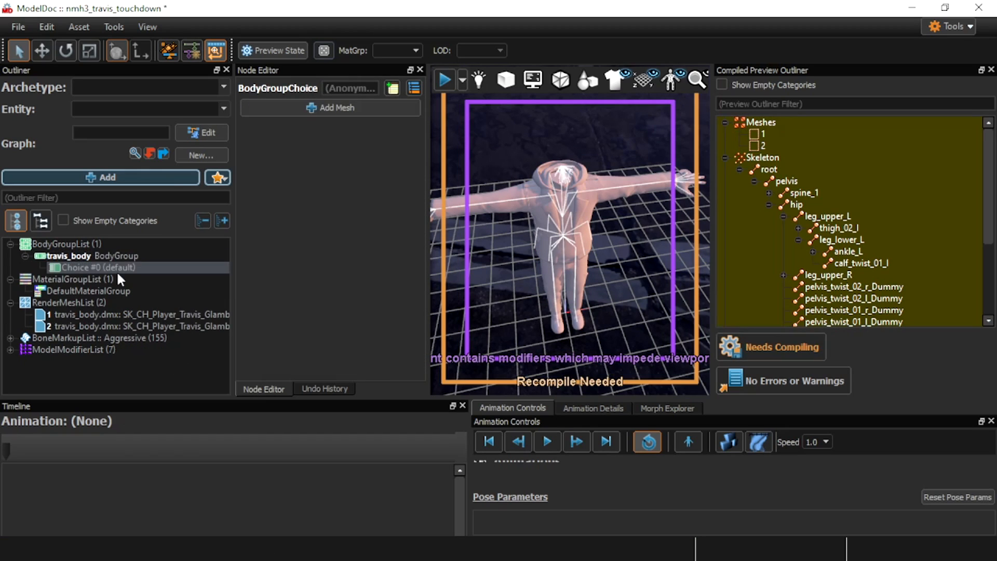
pyautogui.rightClick(91, 254)
pyautogui.click(161, 368)
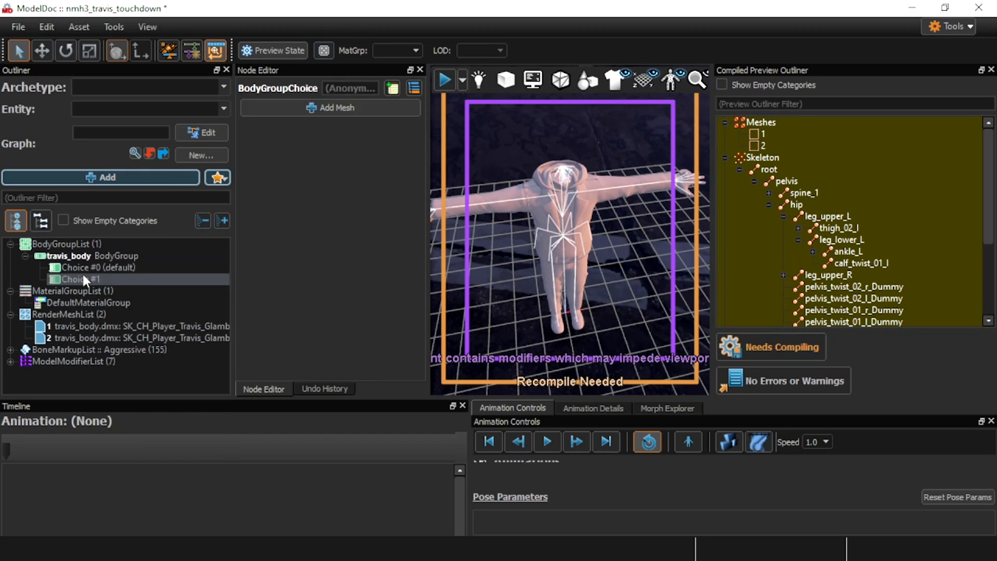
pyautogui.click(112, 268)
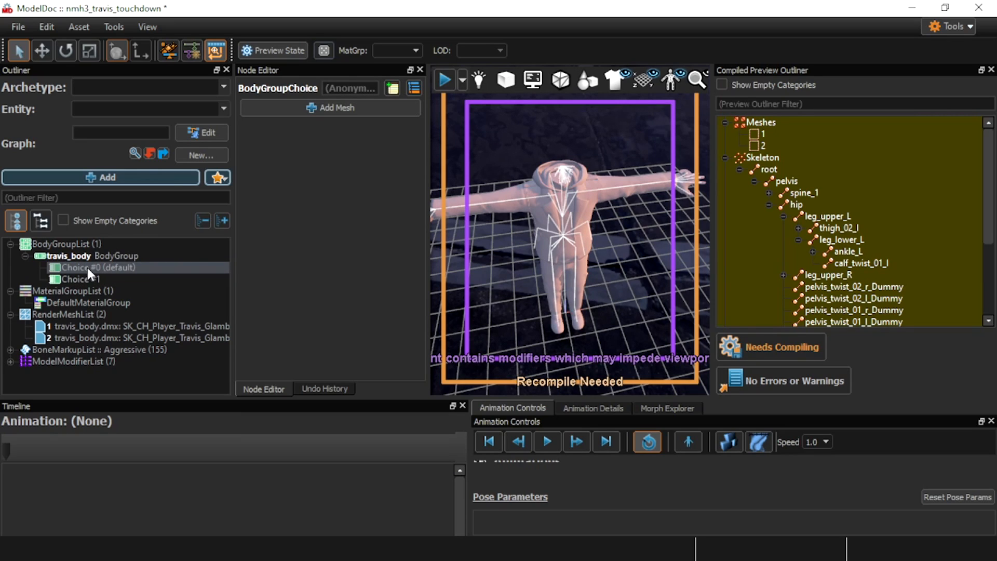
pyautogui.click(91, 275)
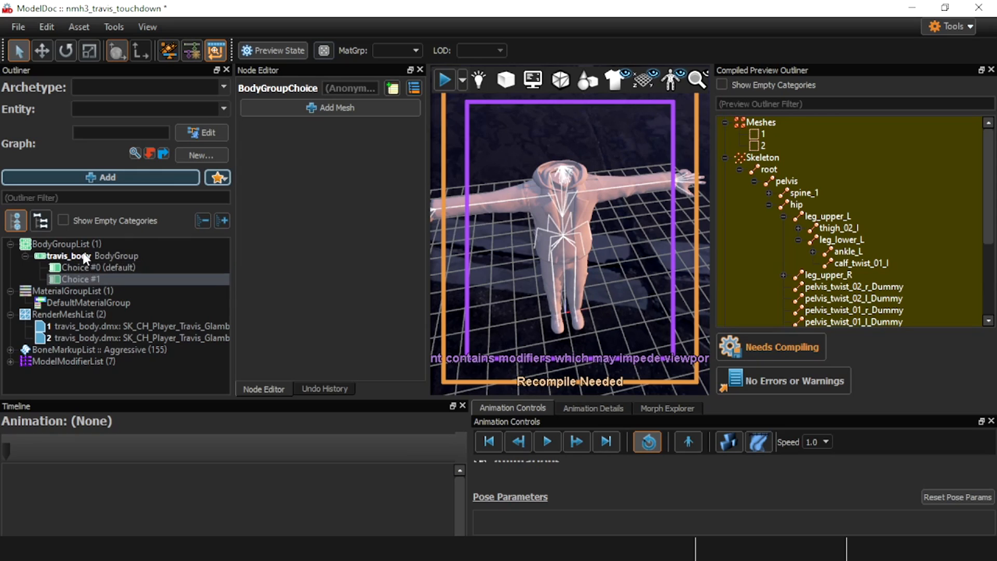
pyautogui.rightClick(91, 256)
pyautogui.click(136, 370)
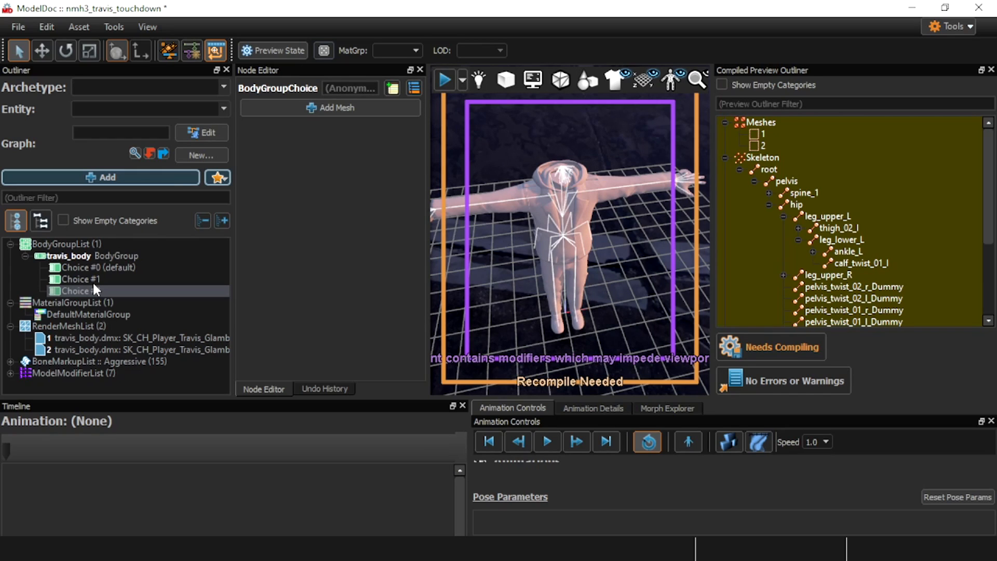
# Assign mesh 1 to Choice #1 and mesh 2 to Choice #2, leaving the default choice empty, and recompile
pyautogui.click(100, 266)
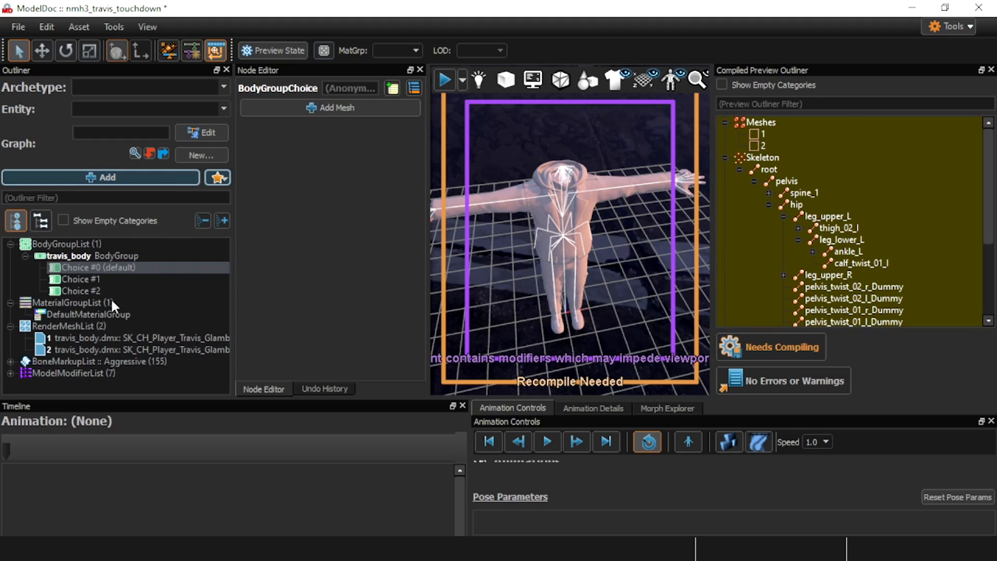
pyautogui.click(74, 279)
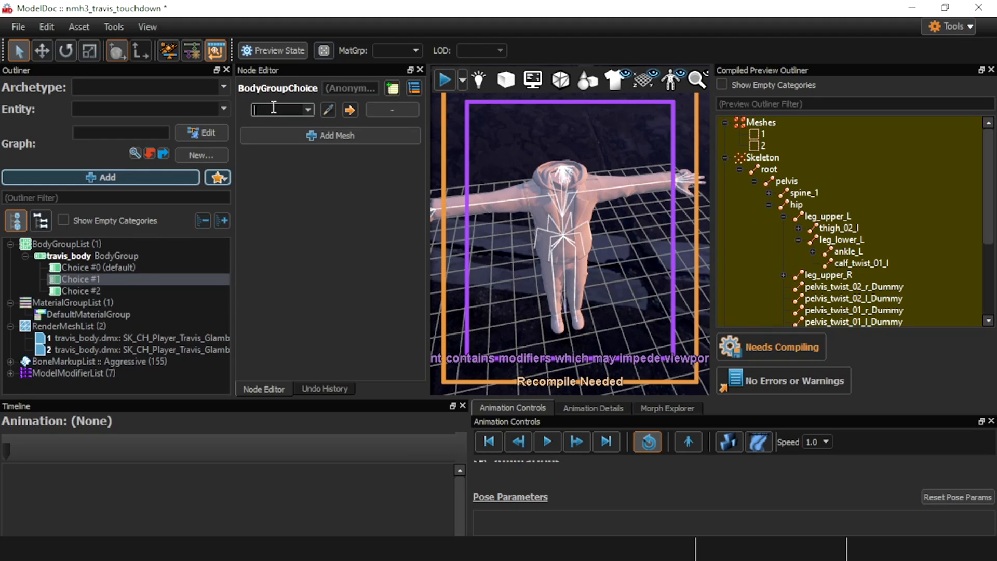
pyautogui.click(96, 290)
pyautogui.click(291, 109)
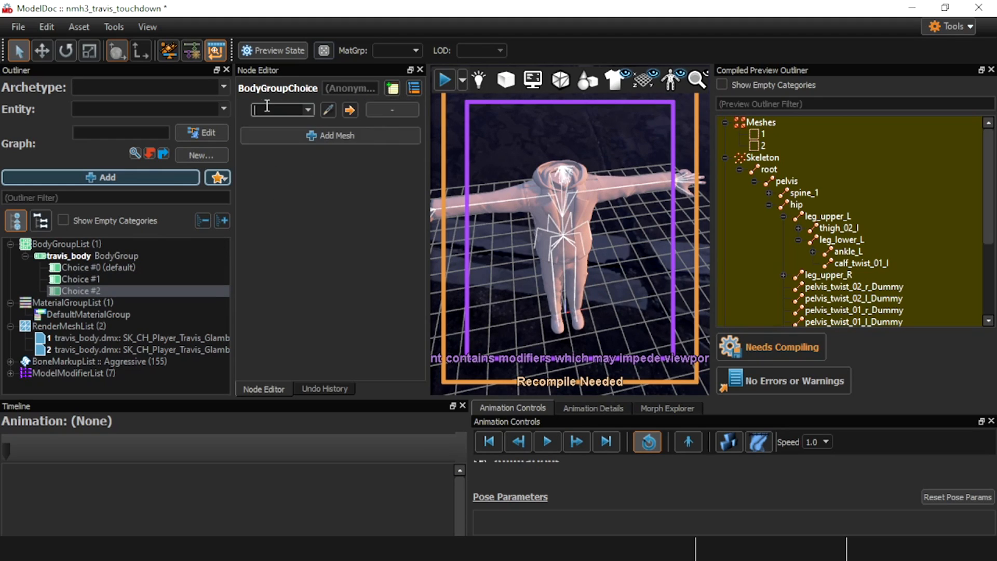
pyautogui.press('BackSpace')
pyautogui.write('2')
pyautogui.press('Return')
pyautogui.click(788, 352)
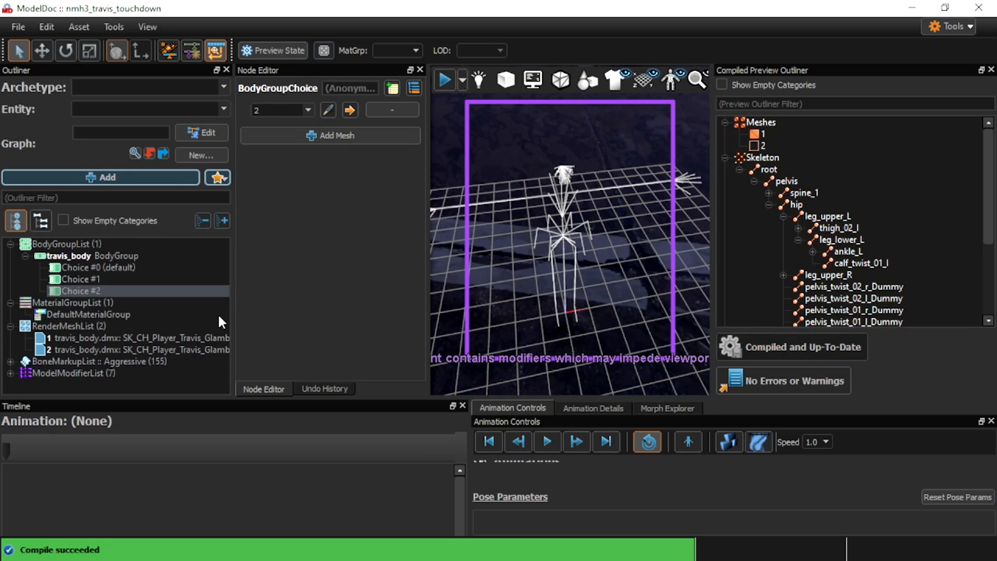
# Preview the travis_body body group with choice 1 and choice 2, examining the model for each
pyautogui.moveTo(514, 302); pyautogui.dragTo(522, 338)
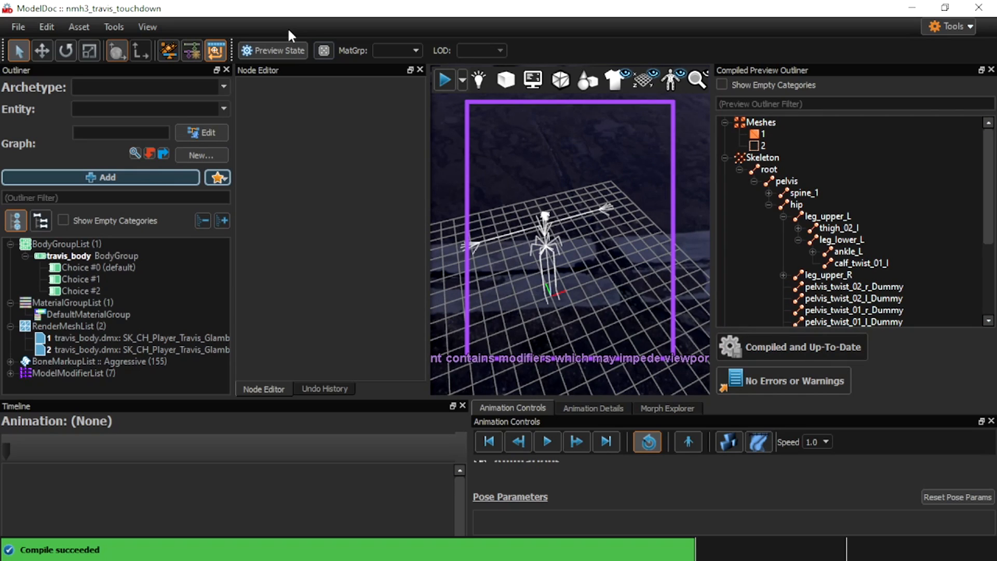
pyautogui.click(304, 47)
pyautogui.click(330, 87)
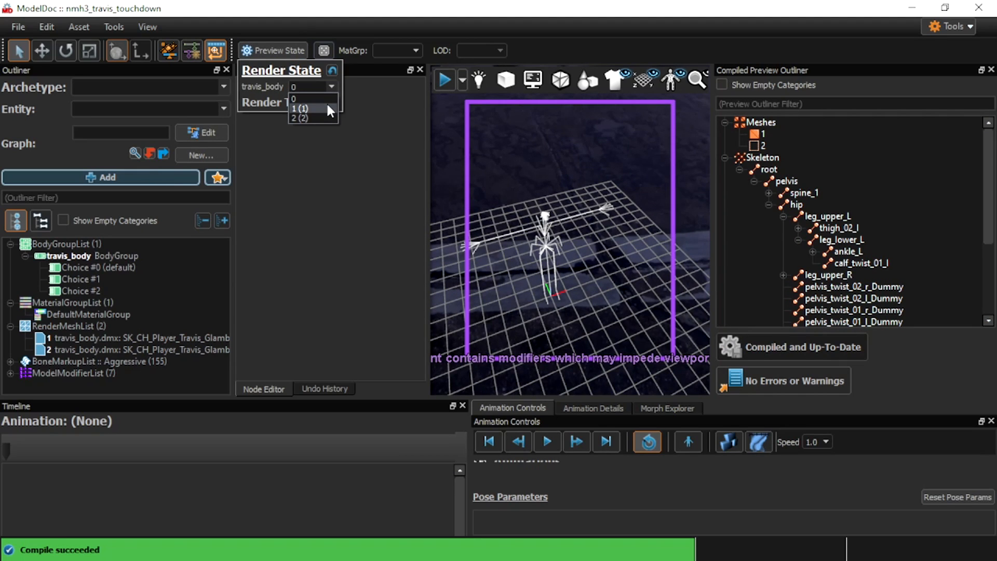
pyautogui.click(330, 111)
pyautogui.moveTo(551, 219); pyautogui.dragTo(566, 207)
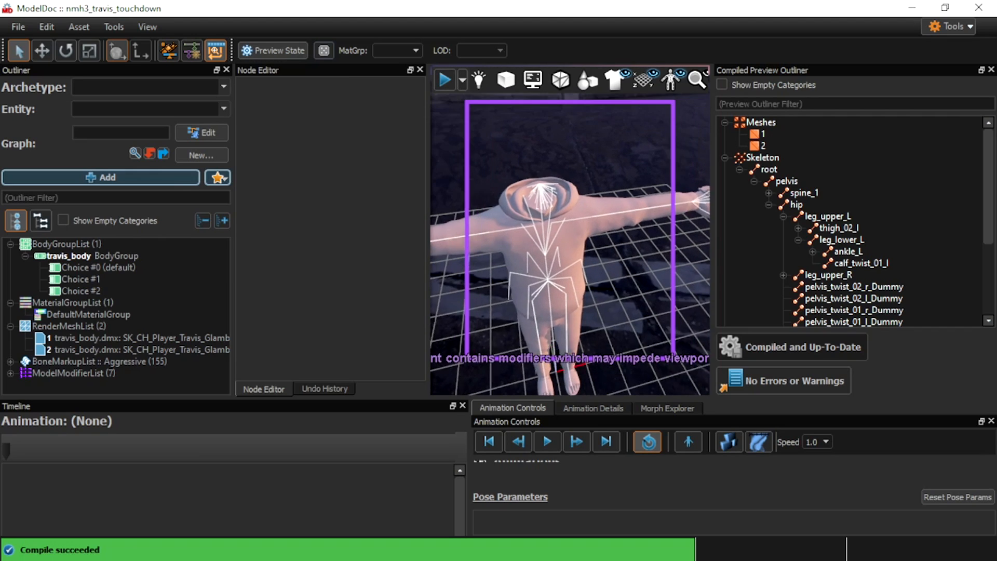
pyautogui.click(303, 50)
pyautogui.click(332, 86)
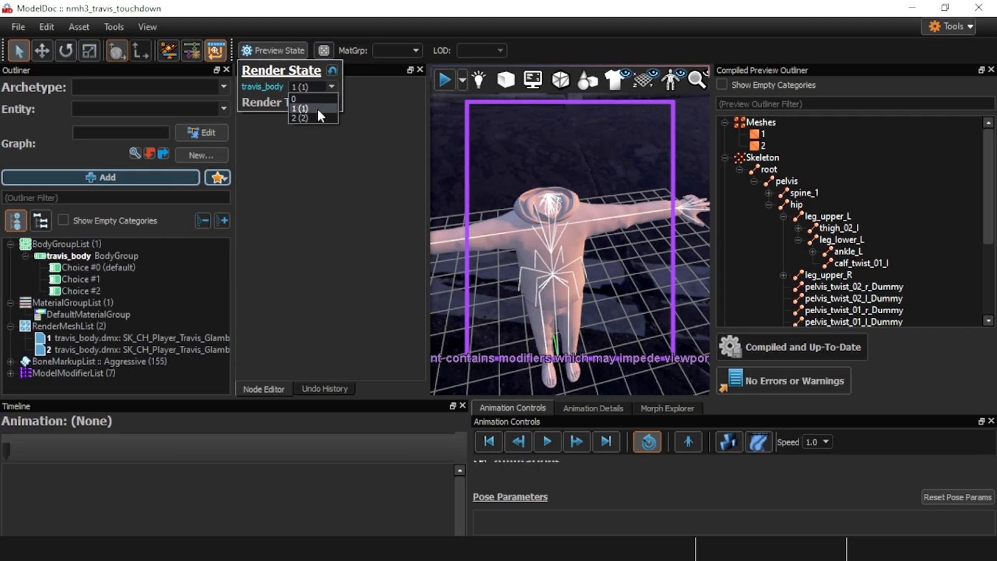
pyautogui.click(316, 120)
pyautogui.moveTo(626, 173); pyautogui.dragTo(576, 150)
# Delete the empty default choice from the travis_body body group and recompile the model
pyautogui.click(110, 267)
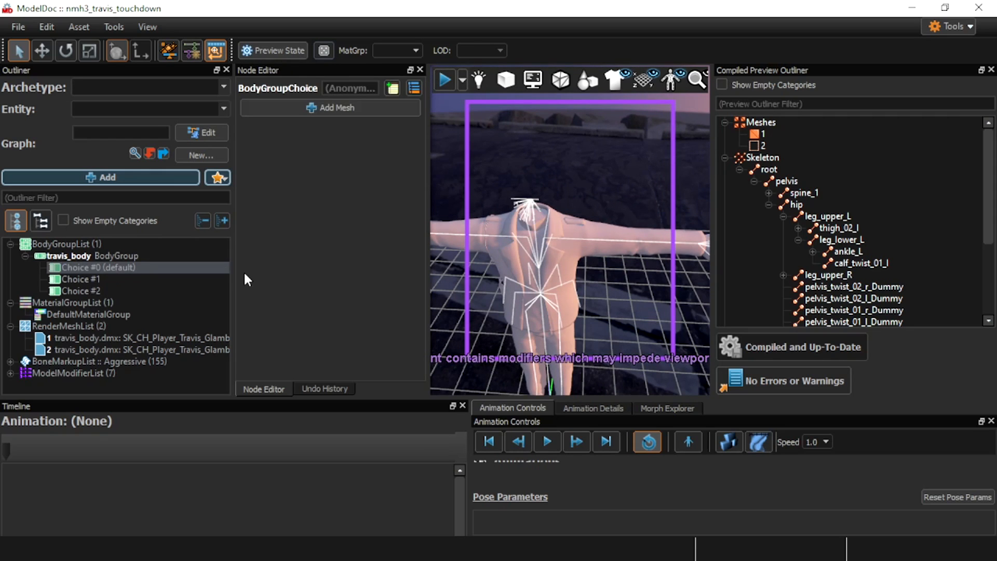
pyautogui.press('Delete')
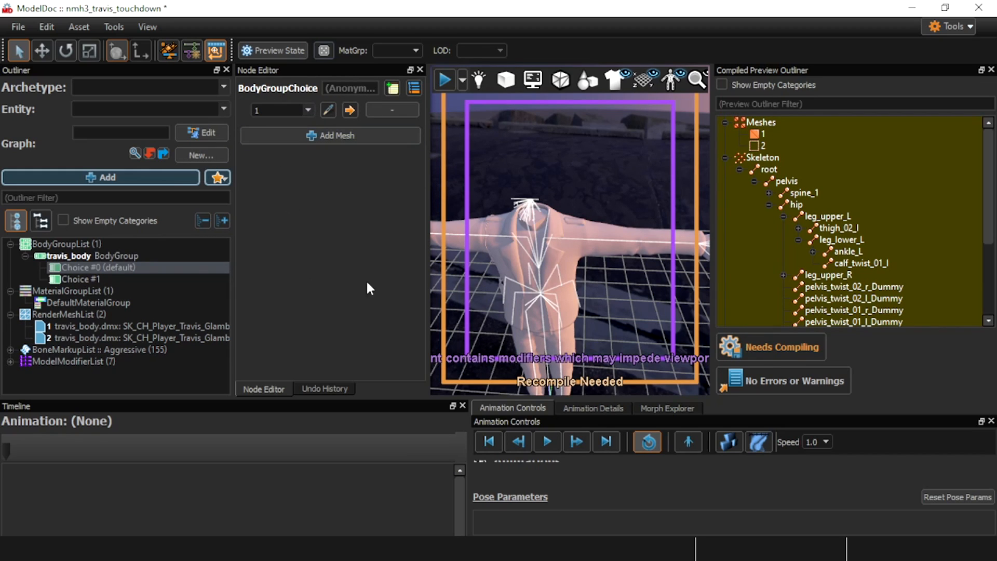
pyautogui.click(764, 348)
# Preview travis_body choice 1 and return to choice 0 to check the two remaining outfits
pyautogui.click(285, 50)
pyautogui.click(331, 86)
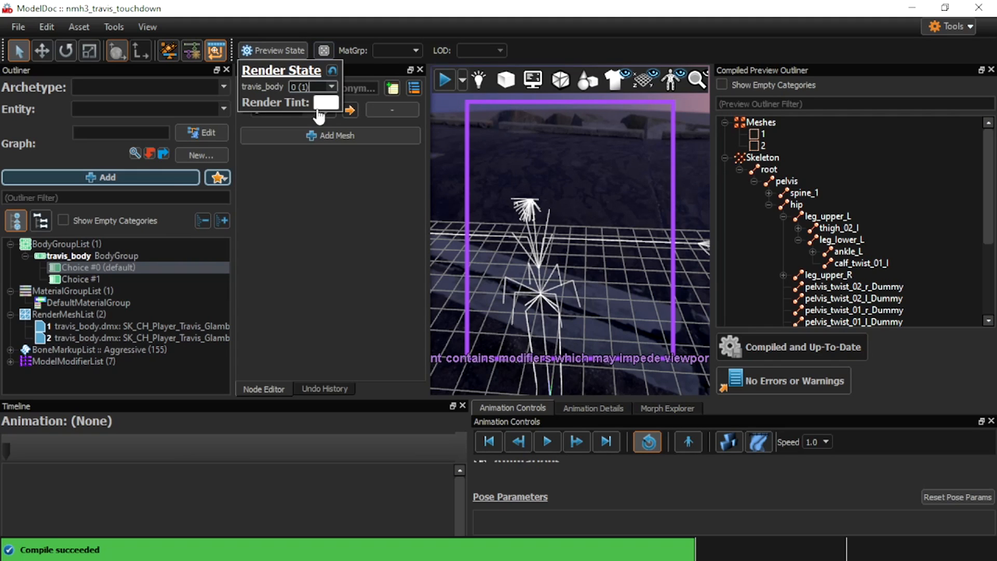
pyautogui.click(314, 108)
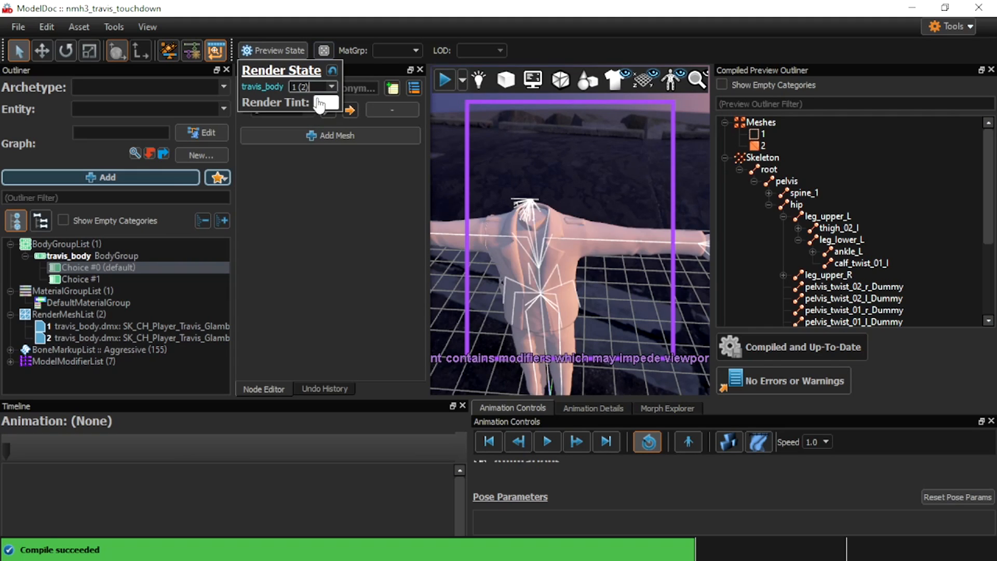
pyautogui.click(329, 84)
pyautogui.click(313, 97)
pyautogui.moveTo(449, 183); pyautogui.dragTo(581, 181, button='right')
pyautogui.scroll(4, 581, 181)
pyautogui.scroll(-1, 581, 181)
# Set the travis_body preview to choice 1 again and examine its jacket mesh from several angles and distances
pyautogui.click(291, 50)
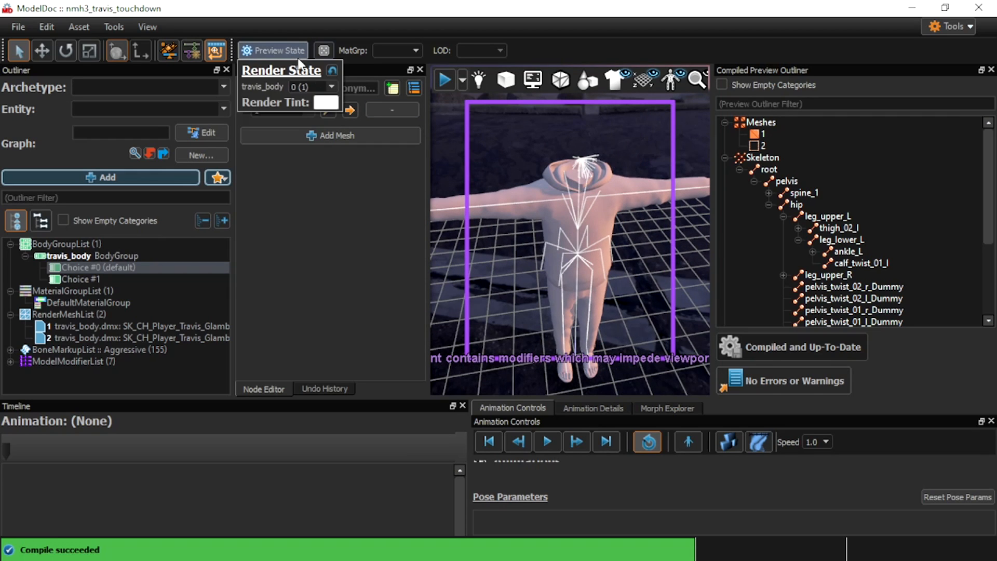
pyautogui.click(331, 86)
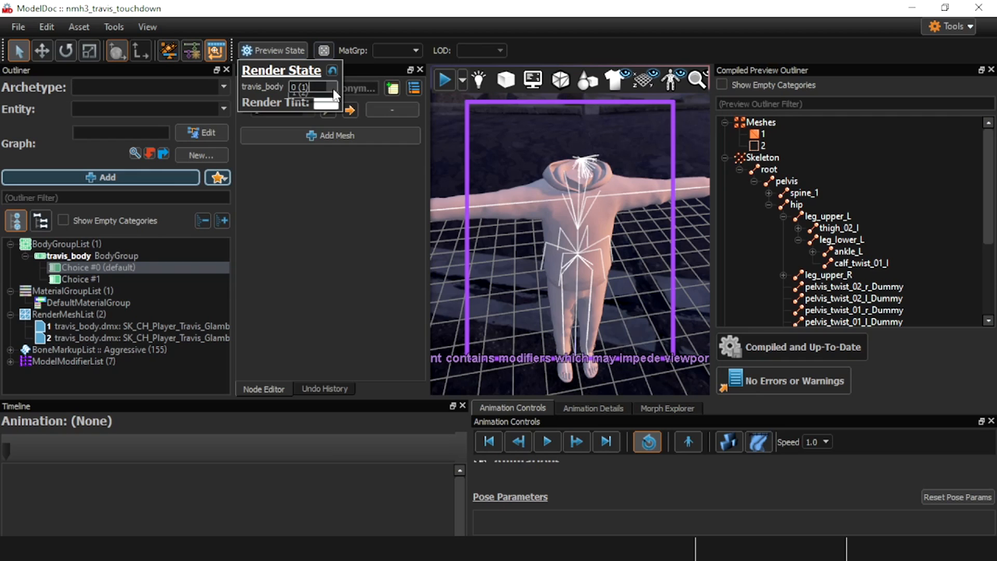
pyautogui.click(299, 108)
pyautogui.scroll(5, 623, 129)
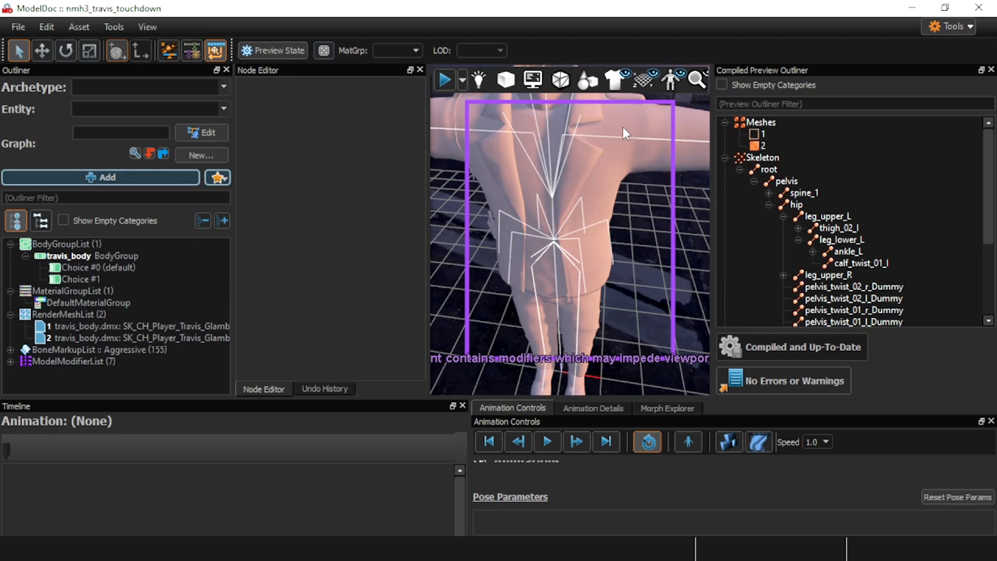
pyautogui.scroll(-5, 621, 127)
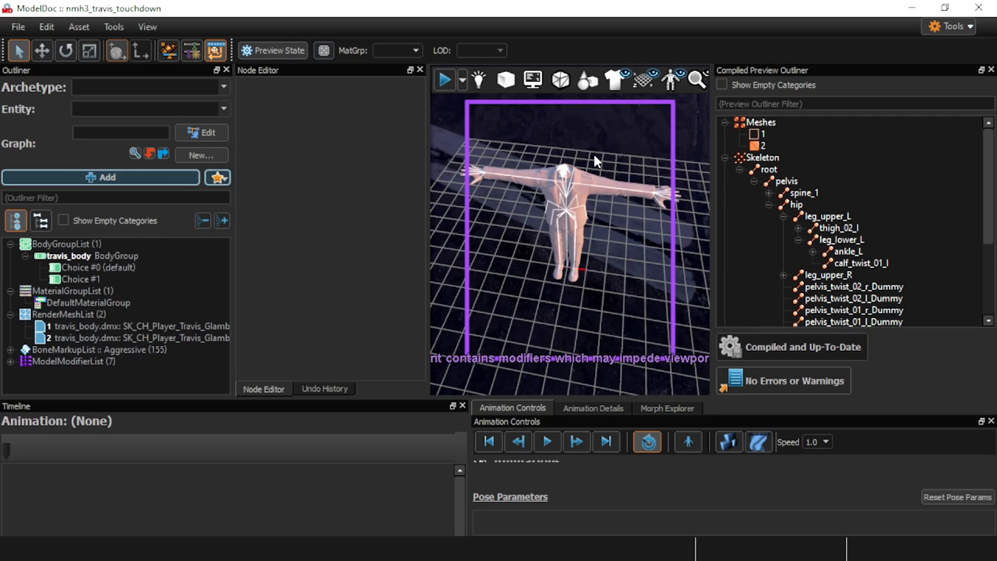
pyautogui.scroll(5, 594, 156)
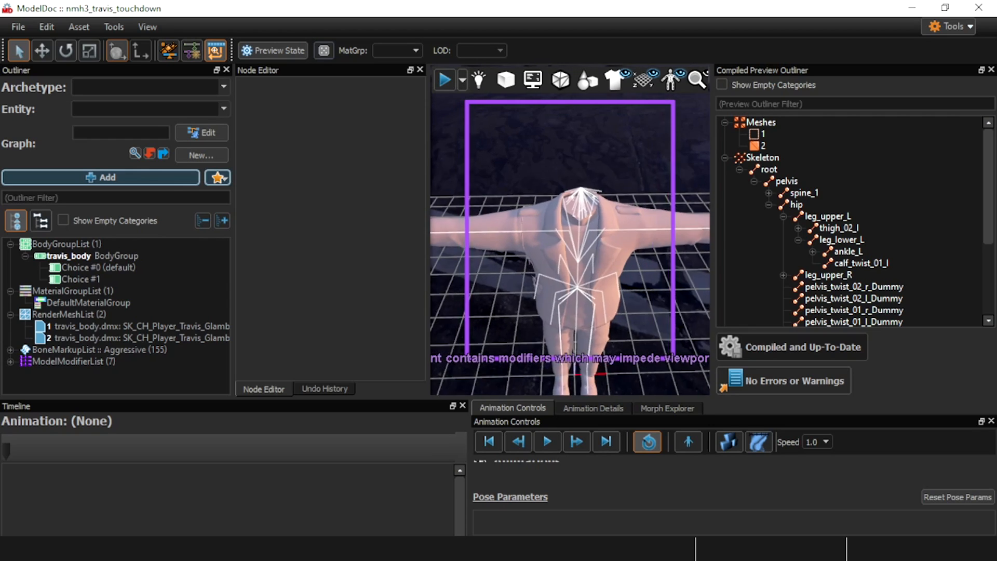
pyautogui.scroll(3, 593, 156)
pyautogui.moveTo(593, 208); pyautogui.dragTo(601, 167, button='right')
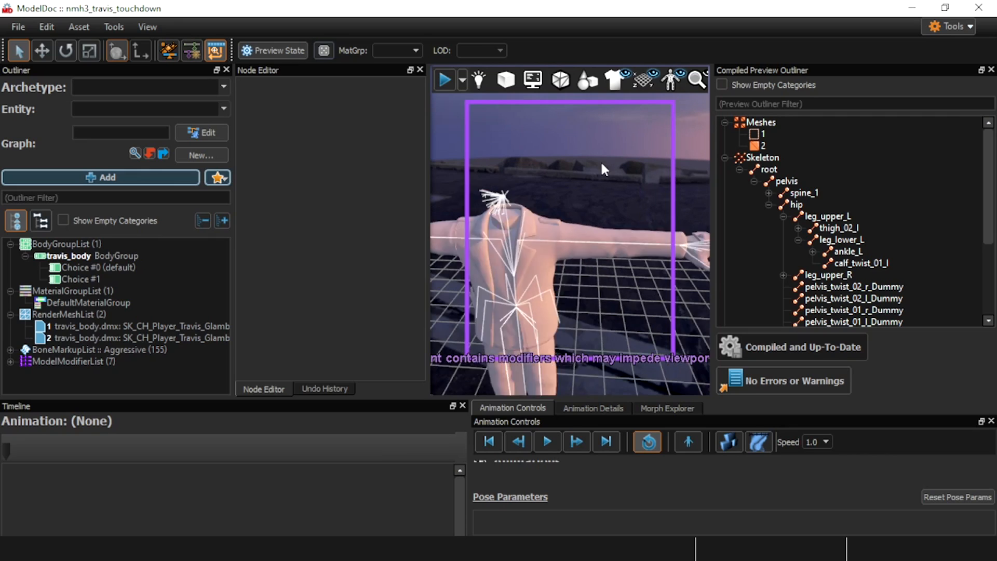
pyautogui.click(271, 49)
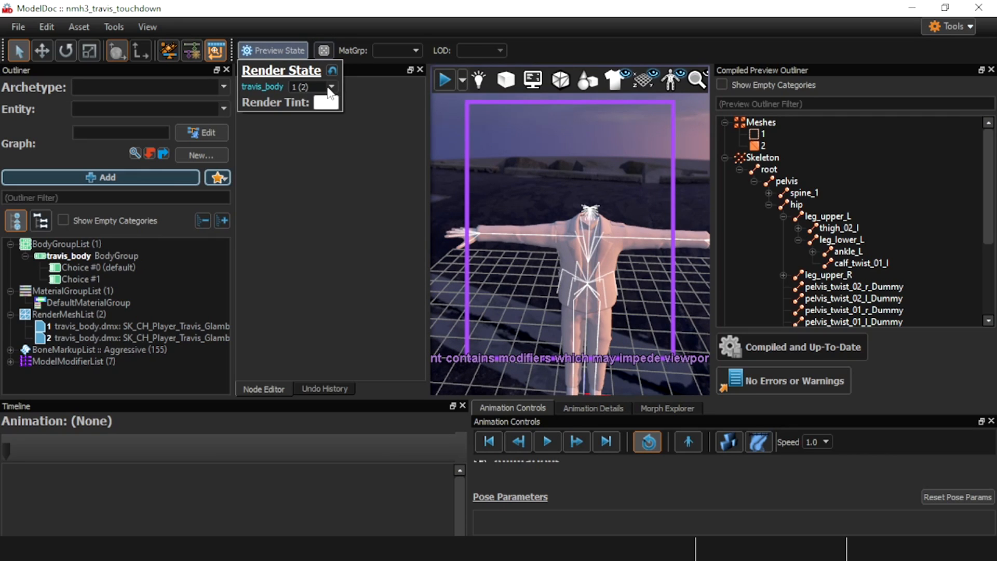
# Delete render mesh 2, include all source meshes in render mesh 1 and recompile the model
pyautogui.click(95, 338)
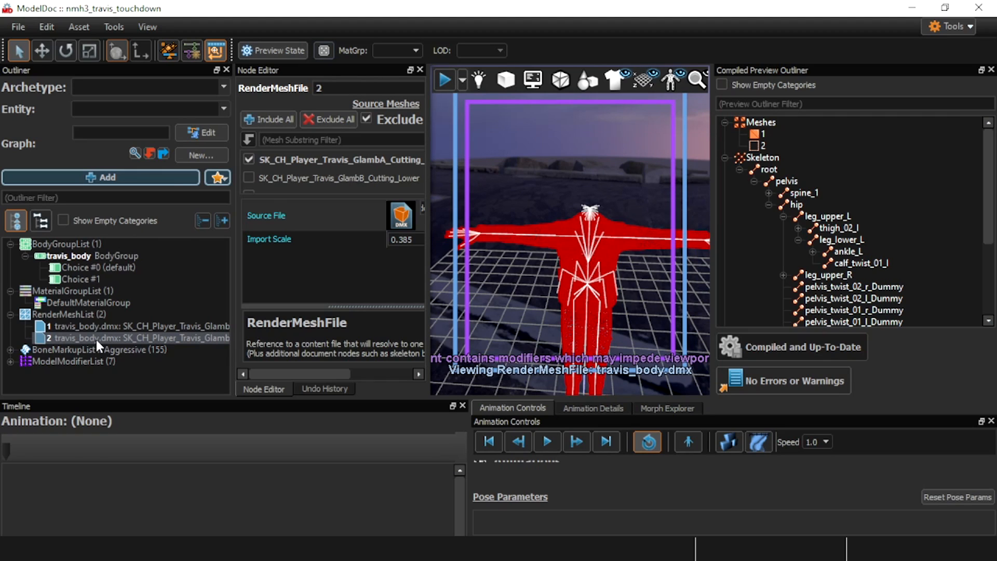
pyautogui.click(95, 326)
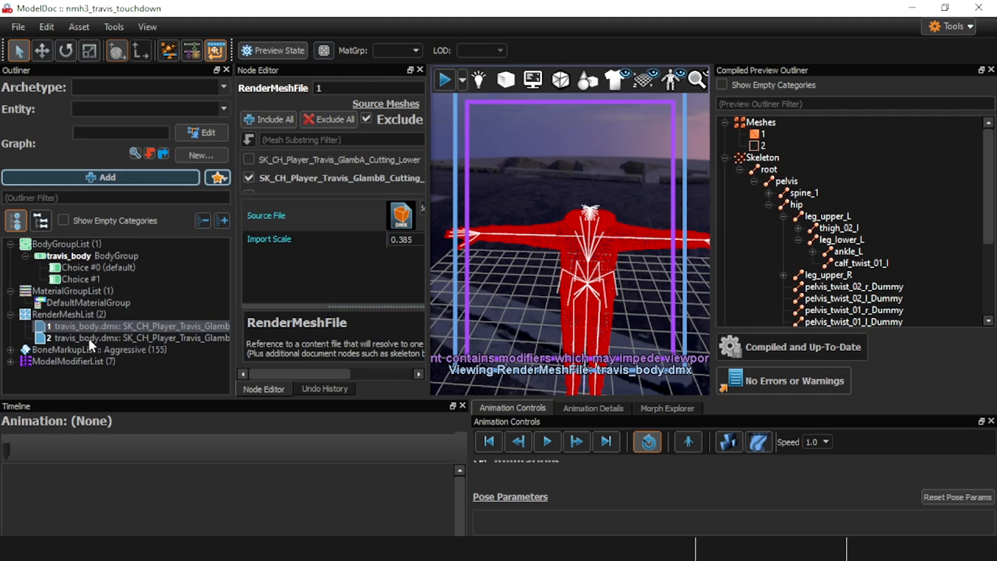
pyautogui.click(89, 338)
pyautogui.press('Delete')
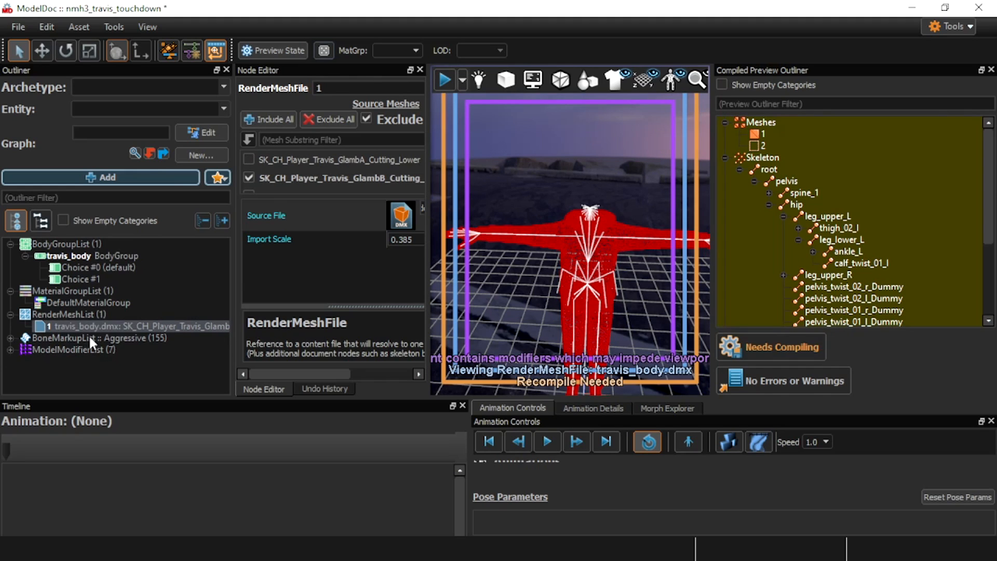
pyautogui.click(268, 119)
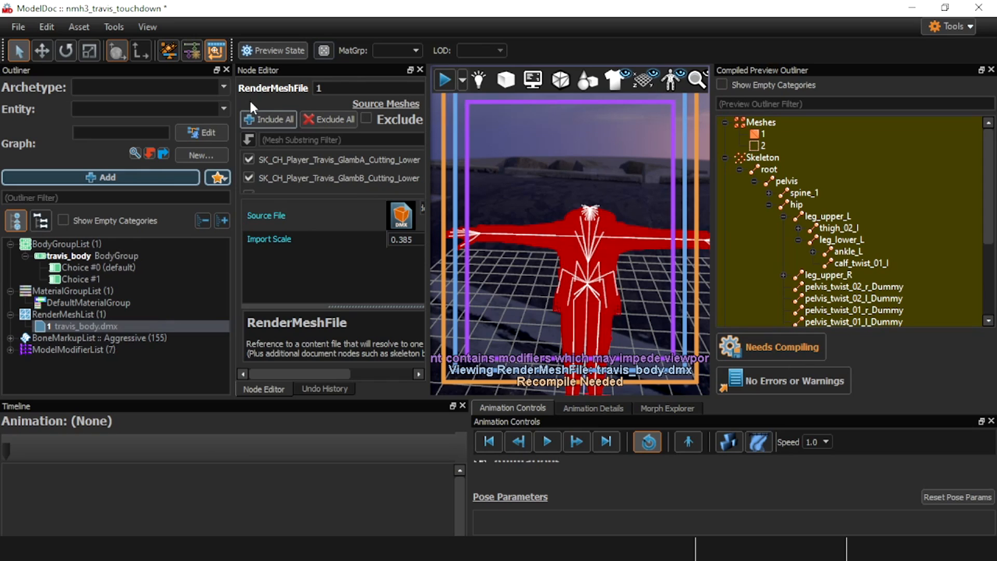
pyautogui.click(799, 340)
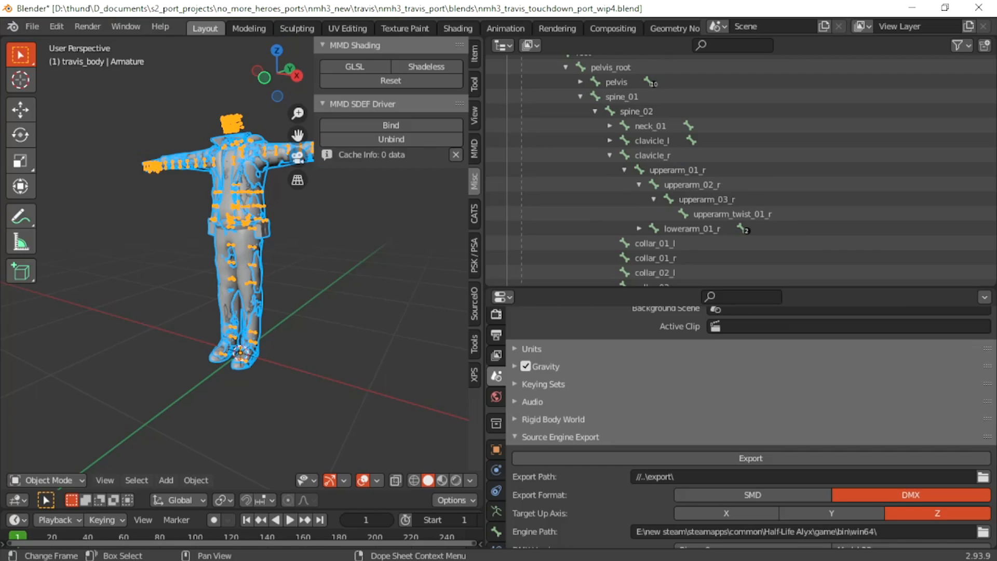
# Collapse the armature's bone hierarchy and examine the list of outfit meshes parented to it
pyautogui.scroll(10, 569, 129)
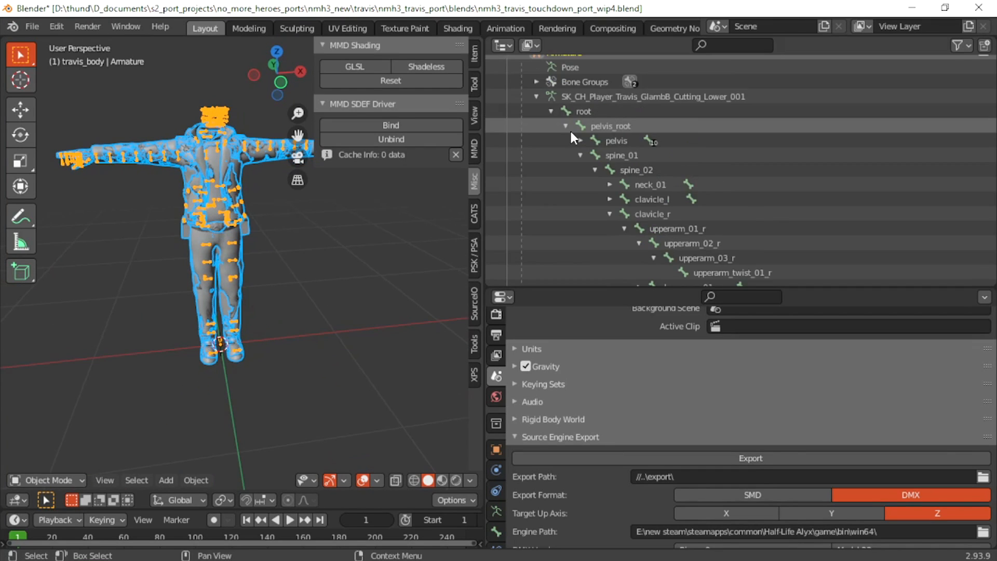
pyautogui.click(522, 92)
pyautogui.click(605, 207)
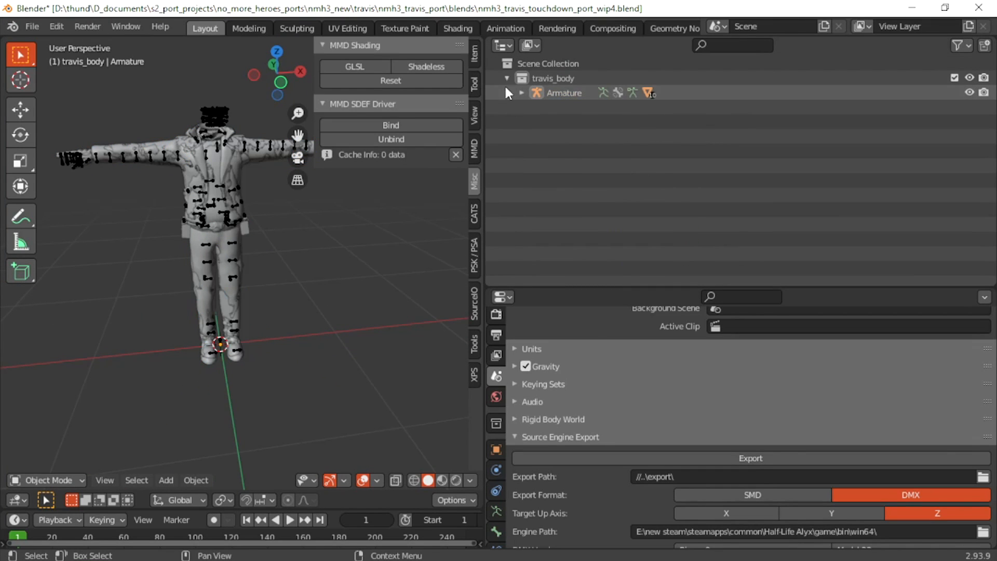
pyautogui.keyDown('shift'); pyautogui.click(522, 93); pyautogui.keyUp('shift')
pyautogui.click(536, 136)
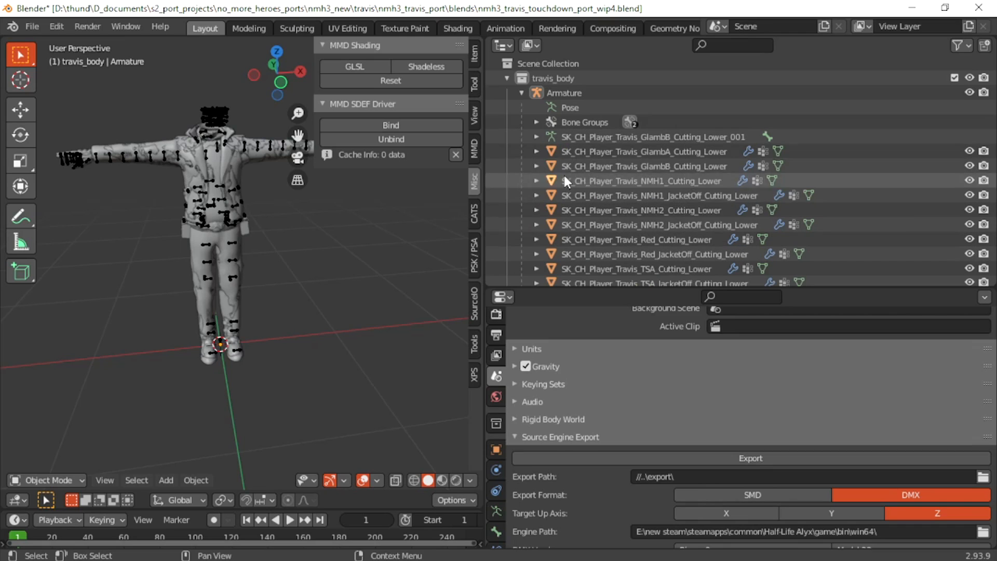
pyautogui.click(667, 151)
# Add a collection directly under the Scene Collection and name it travis_nmh3_main
pyautogui.click(560, 63)
pyautogui.rightClick(559, 61)
pyautogui.click(549, 58)
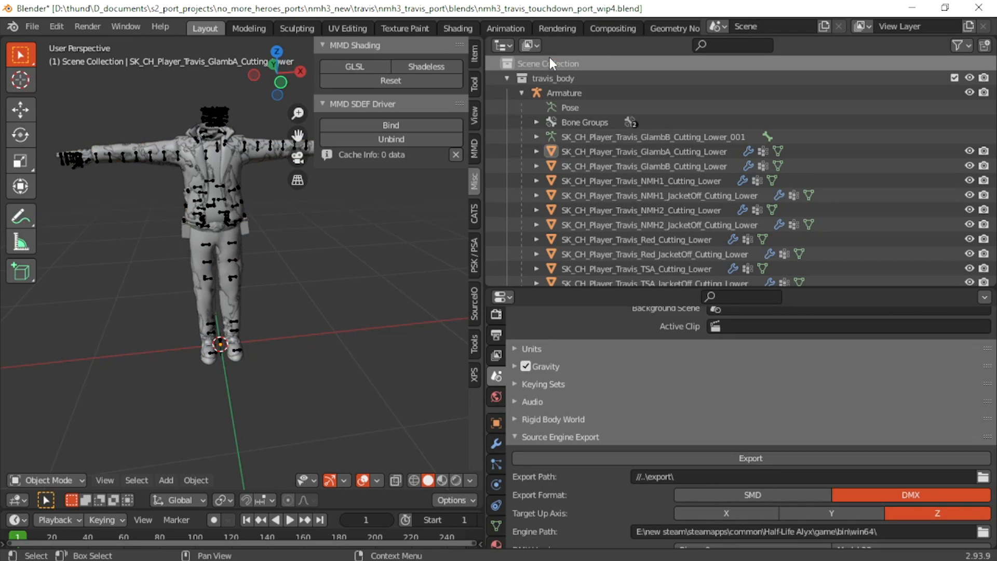
pyautogui.click(507, 78)
pyautogui.click(556, 93)
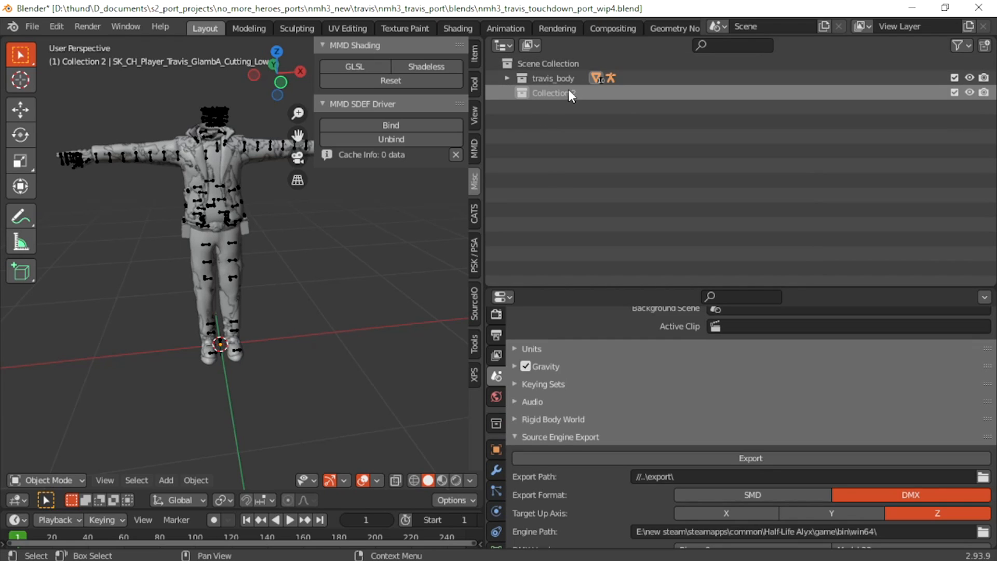
pyautogui.doubleClick(568, 91)
pyautogui.write('travis_')
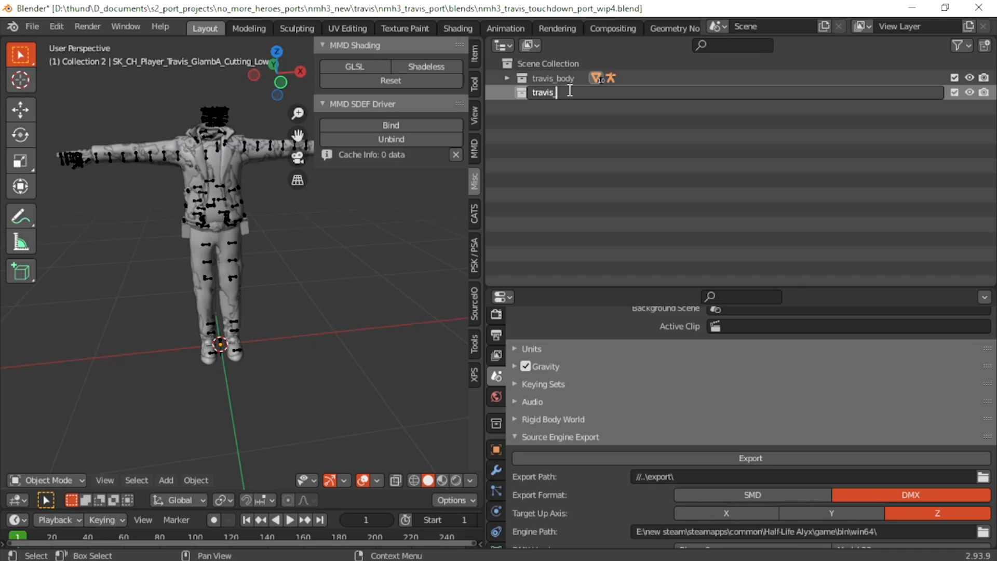
pyautogui.write('nmh3_main')
pyautogui.press('Return')
# Add another collection under the Scene Collection and name it tsa
pyautogui.click(564, 66)
pyautogui.rightClick(563, 66)
pyautogui.click(559, 70)
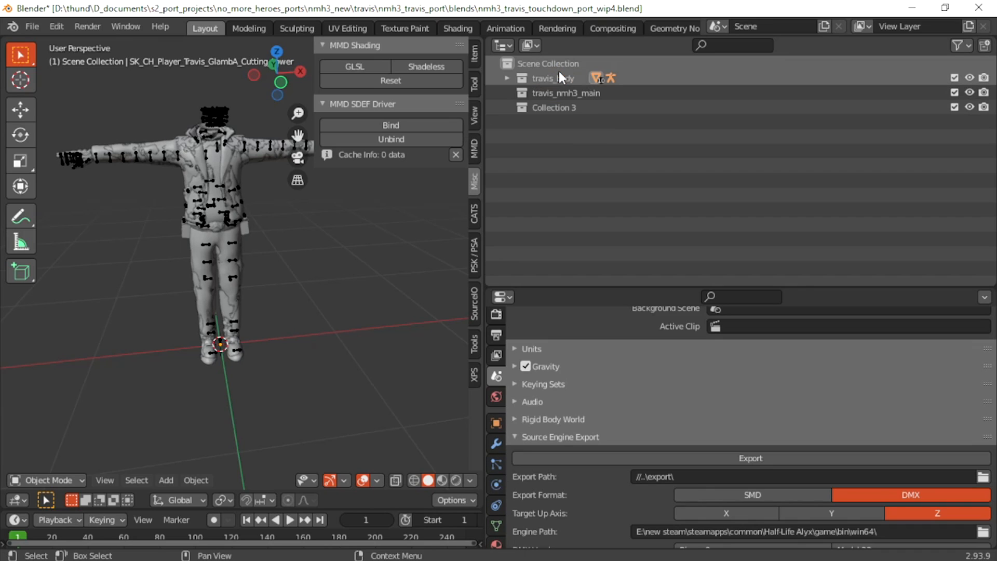
pyautogui.click(560, 77)
pyautogui.click(593, 125)
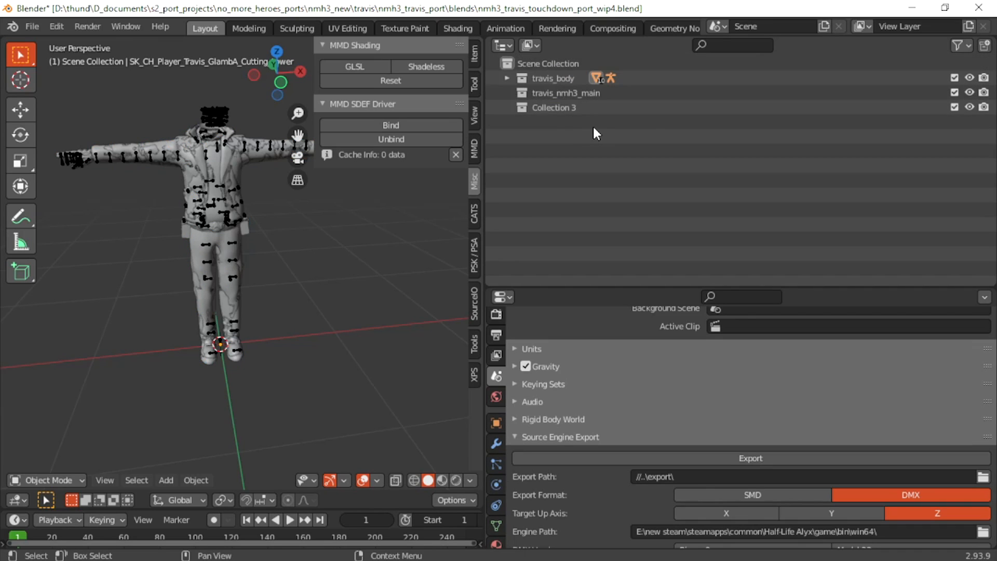
pyautogui.click(576, 101)
pyautogui.doubleClick(566, 107)
pyautogui.write('tsa')
pyautogui.press('Return')
# Add a collection under the Scene Collection and name it tsa_no_coat
pyautogui.rightClick(557, 66)
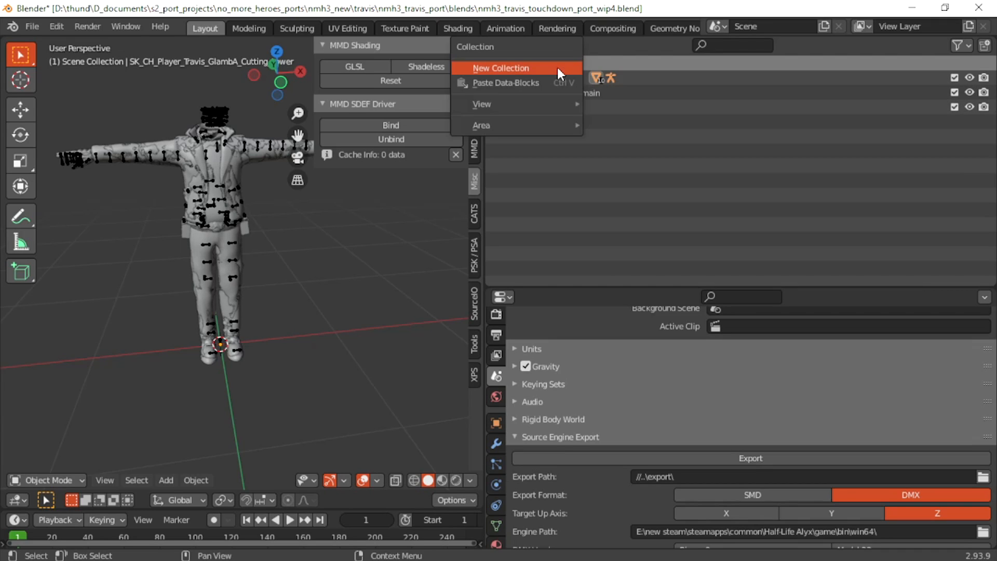
pyautogui.click(551, 71)
pyautogui.rightClick(543, 122)
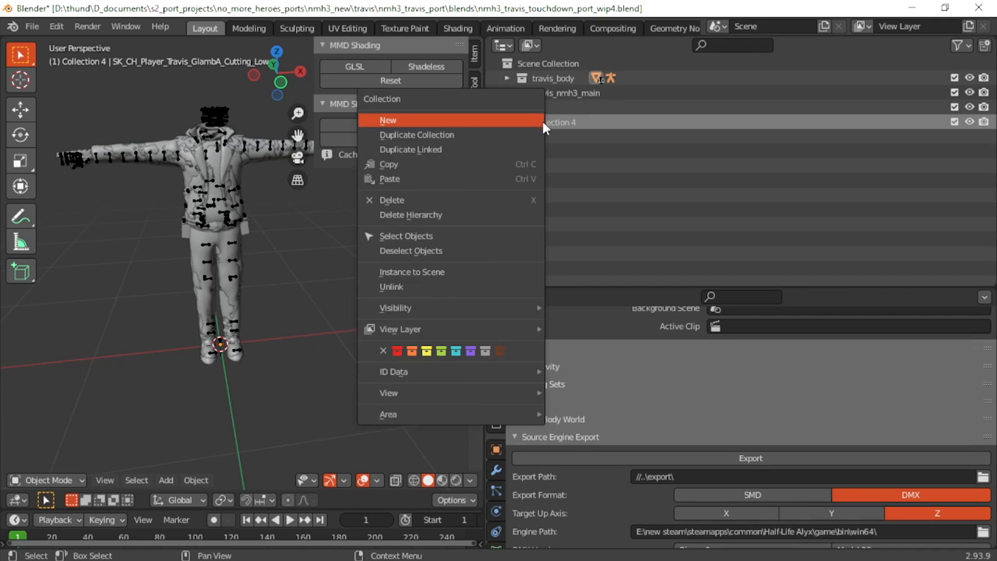
pyautogui.doubleClick(571, 123)
pyautogui.write('tsa_no_')
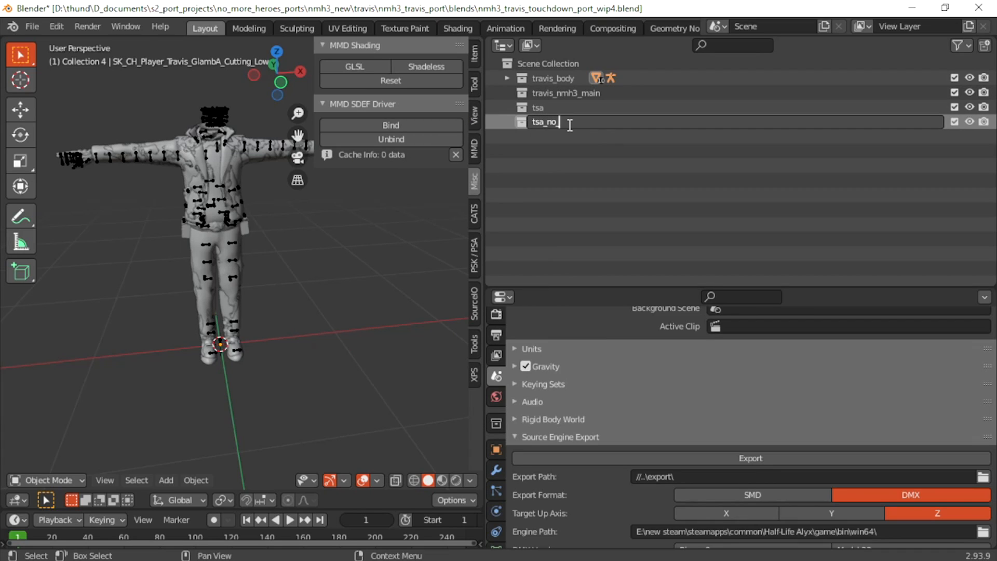
pyautogui.write('coat')
pyautogui.press('Return')
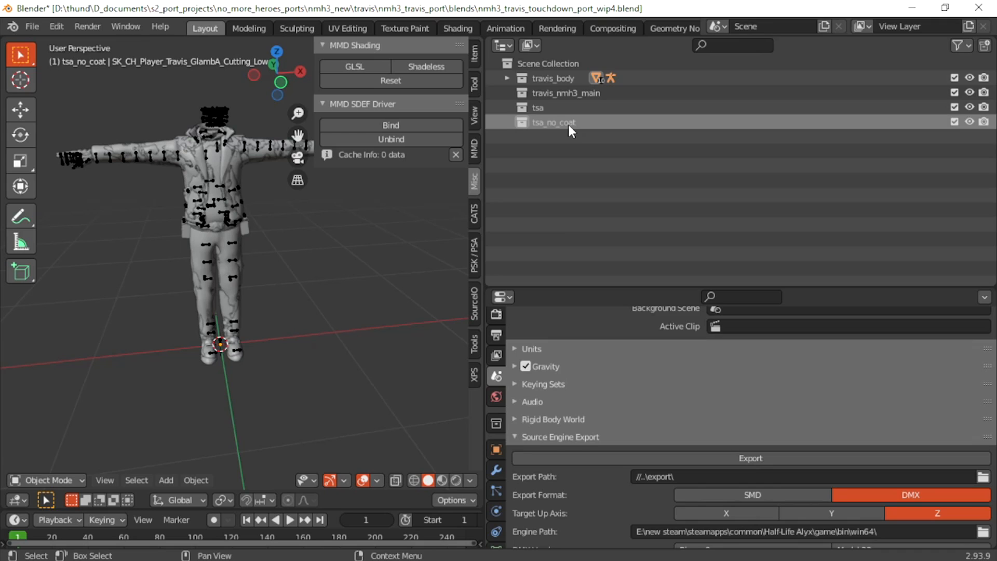
# Add a collection under the Scene Collection and name it nmh2
pyautogui.click(553, 57)
pyautogui.rightClick(554, 57)
pyautogui.click(538, 57)
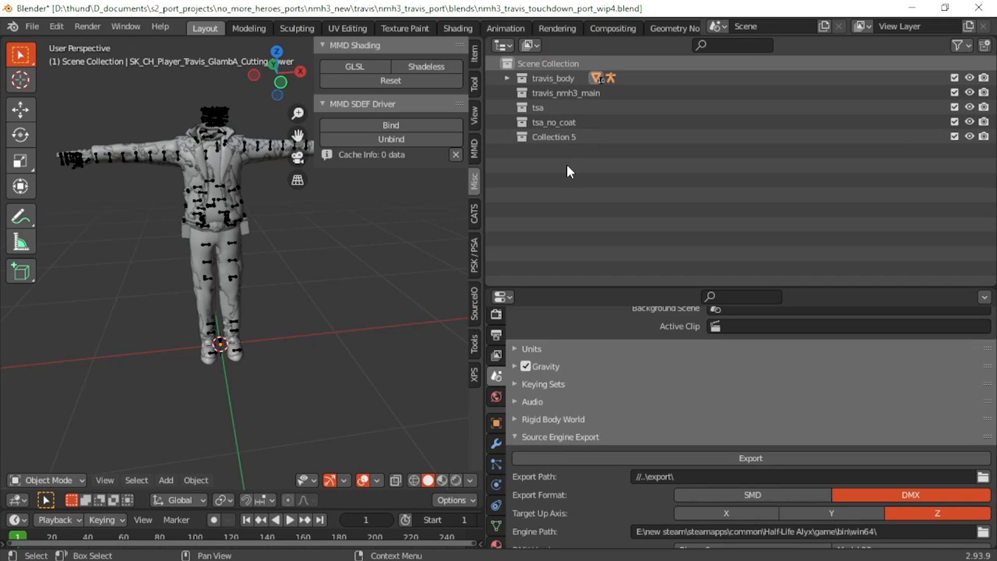
pyautogui.doubleClick(565, 136)
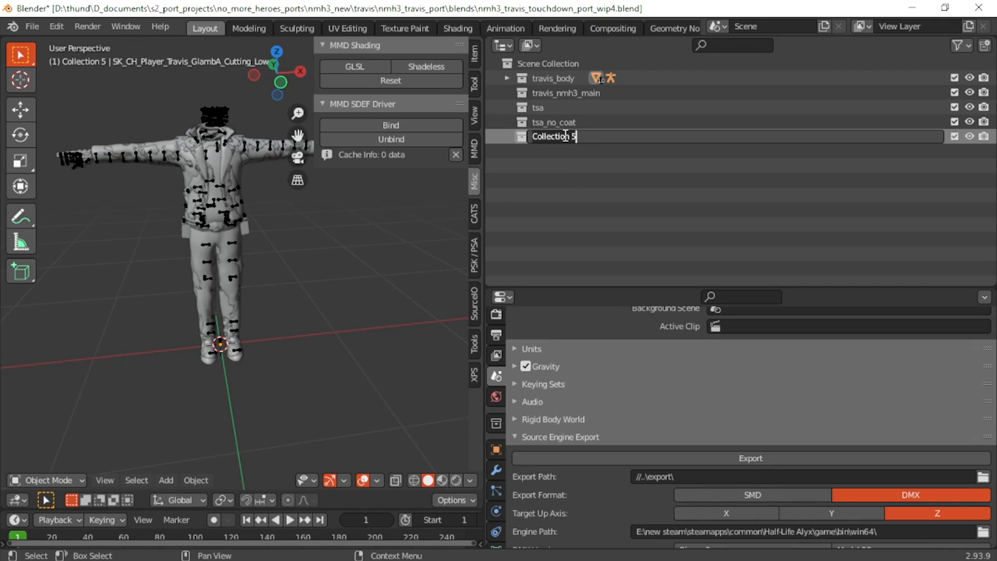
pyautogui.write('nmh2')
pyautogui.press('Return')
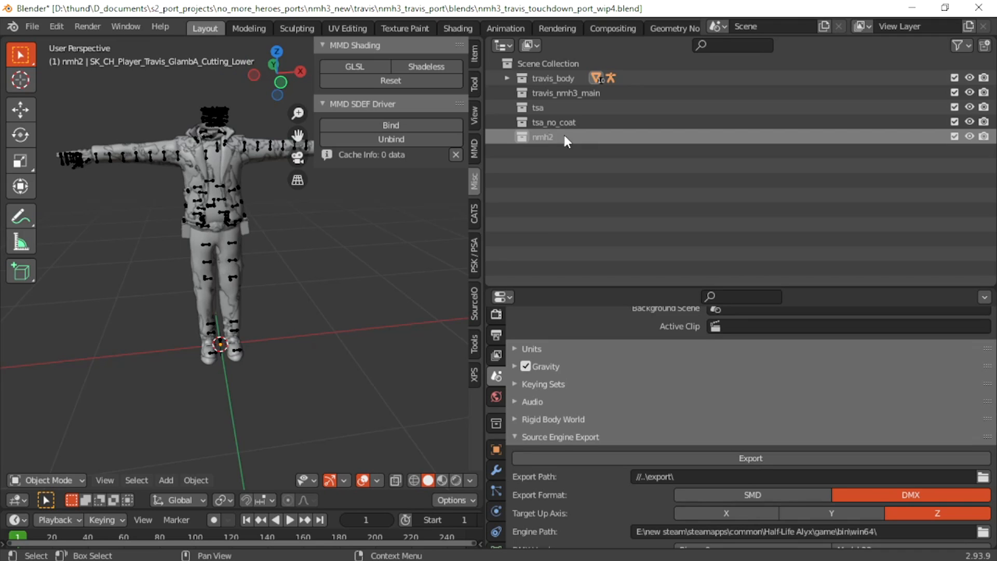
# Add a collection under the Scene Collection and name it nmh2_no_coat
pyautogui.rightClick(529, 62)
pyautogui.click(526, 65)
pyautogui.click(534, 149)
pyautogui.doubleClick(549, 151)
pyautogui.write('nmh2_no_coat')
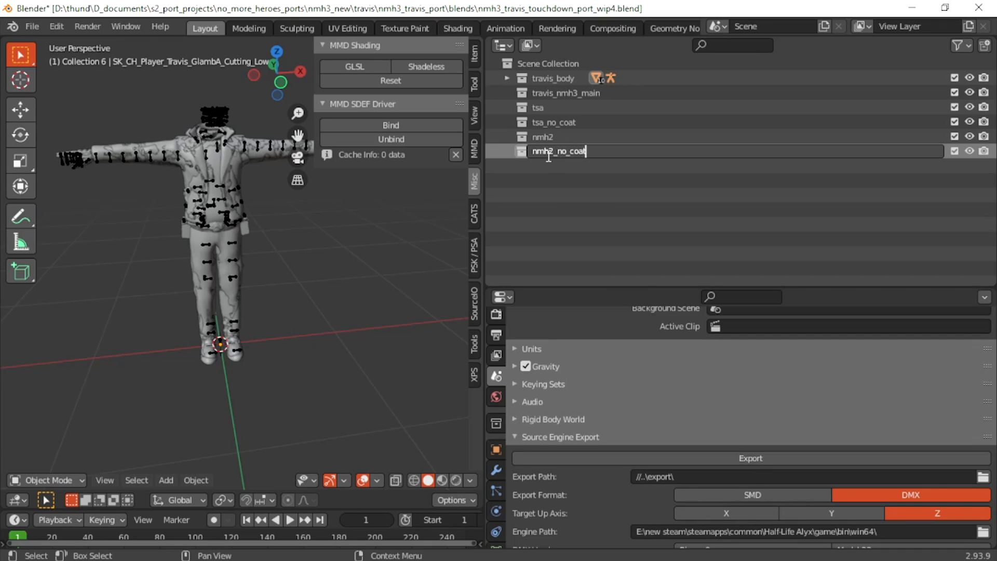
pyautogui.press('Return')
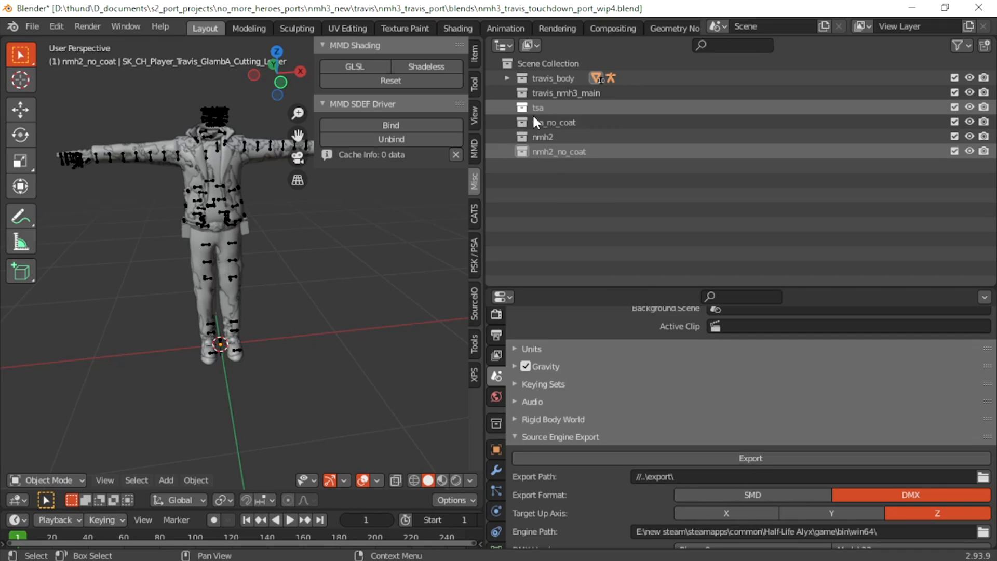
# Add two collections under the Scene Collection and name them nmh1 and nmh1_no_coat
pyautogui.click(507, 78)
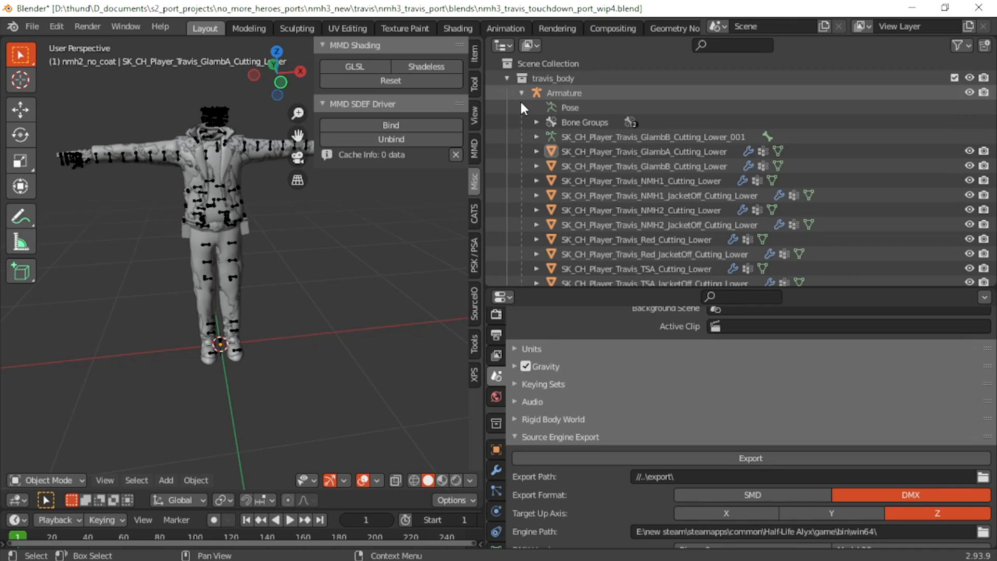
pyautogui.click(522, 93)
pyautogui.rightClick(531, 78)
pyautogui.click(556, 77)
pyautogui.rightClick(554, 75)
pyautogui.click(547, 75)
pyautogui.doubleClick(568, 93)
pyautogui.write('nmh1')
pyautogui.press('Return')
pyautogui.doubleClick(573, 107)
pyautogui.write('nmh1_no_coat')
pyautogui.press('Return')
# Add two more empty collections under the Scene Collection
pyautogui.keyDown('shift'); pyautogui.click(562, 94); pyautogui.keyUp('shift')
pyautogui.moveTo(562, 95); pyautogui.dragTo(550, 236)
pyautogui.rightClick(561, 67)
pyautogui.click(562, 68)
pyautogui.rightClick(562, 67)
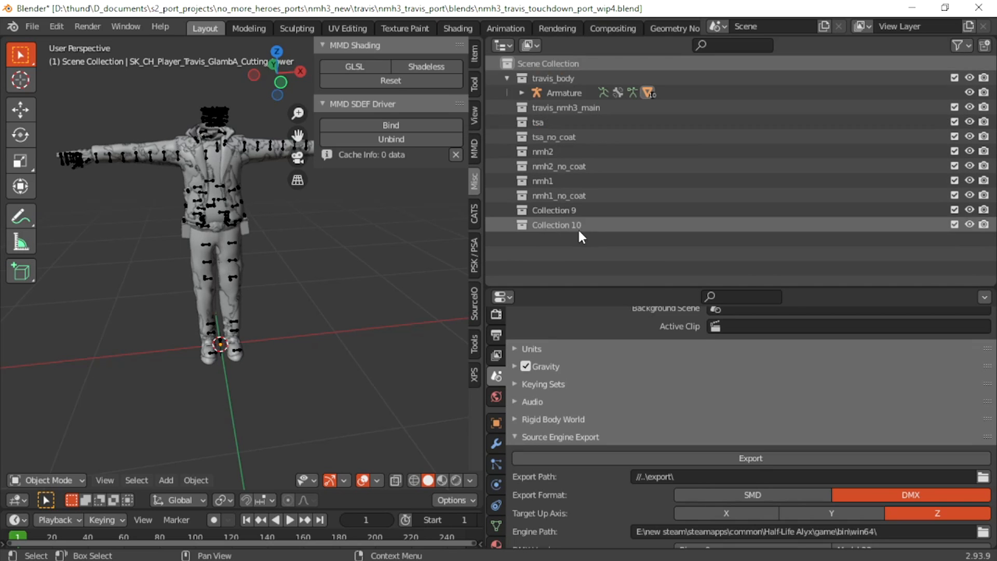
# Rename Collection 9 to glamba and Collection 10 to glamb after checking the outfit mesh names
pyautogui.click(522, 93)
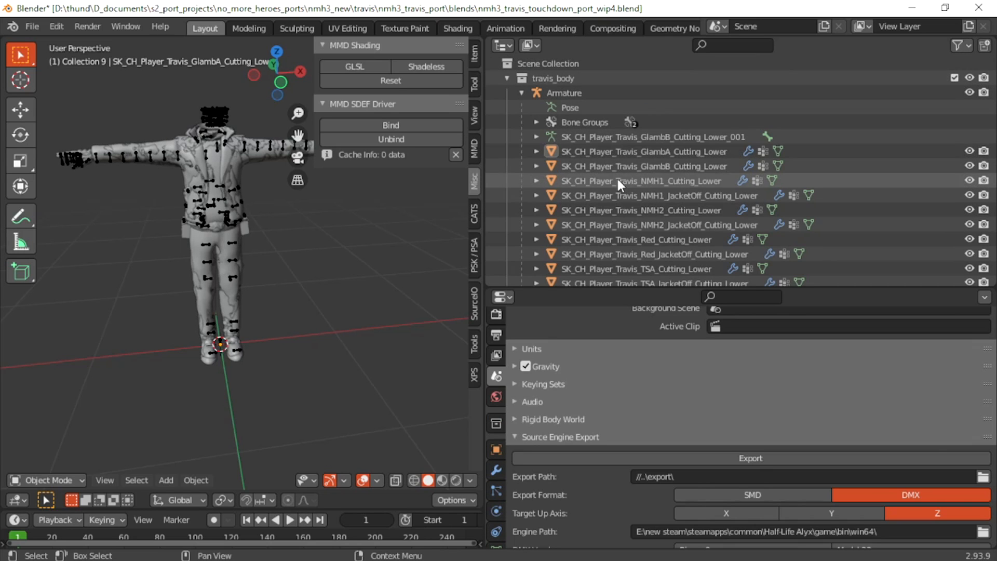
pyautogui.click(521, 93)
pyautogui.doubleClick(551, 210)
pyautogui.write('glamba')
pyautogui.press('Return')
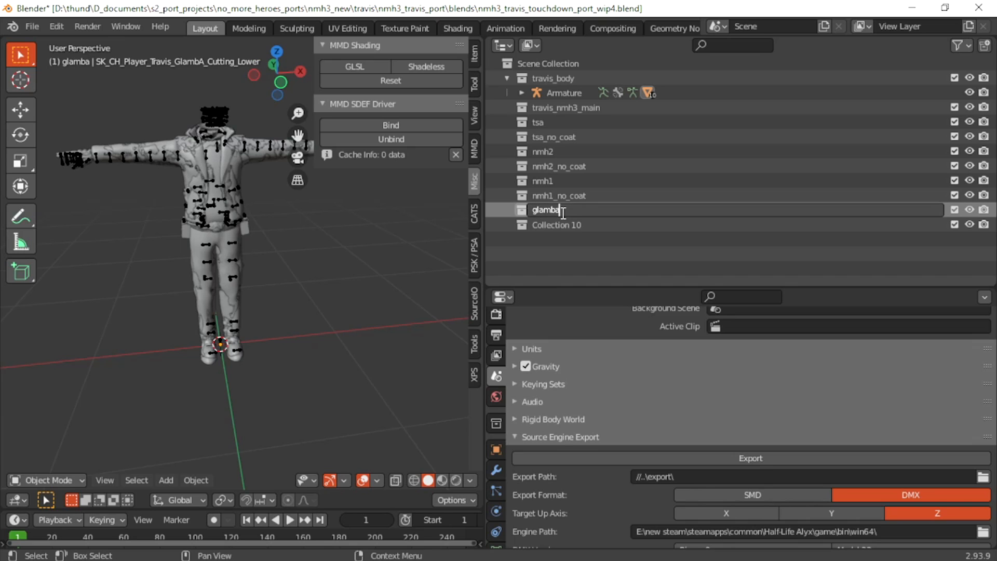
pyautogui.doubleClick(550, 225)
pyautogui.write('glamb')
pyautogui.press('Return')
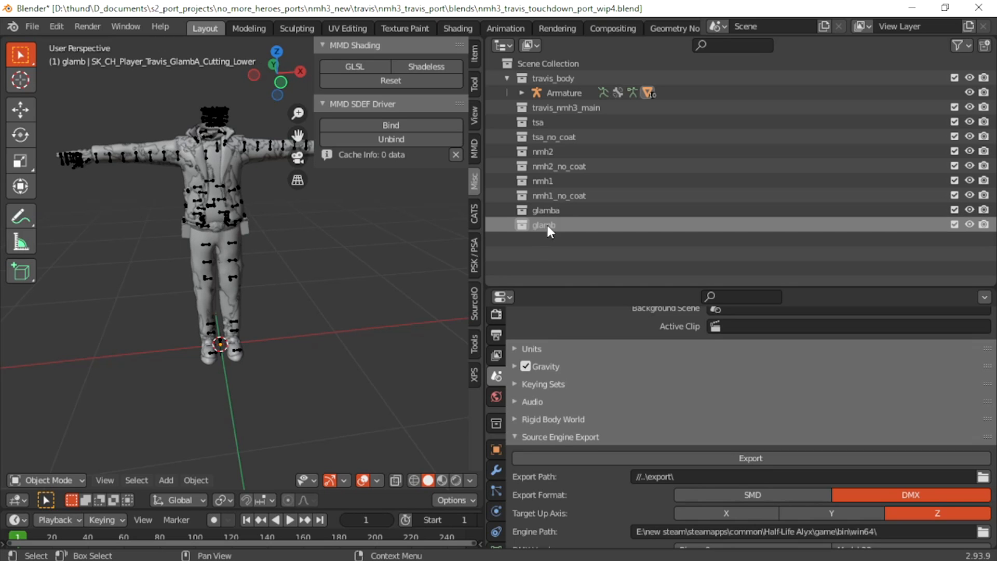
# Compare the armature's outfit meshes with the new collections and save the blend file
pyautogui.click(521, 93)
pyautogui.scroll(-2, 597, 135)
pyautogui.scroll(2, 528, 89)
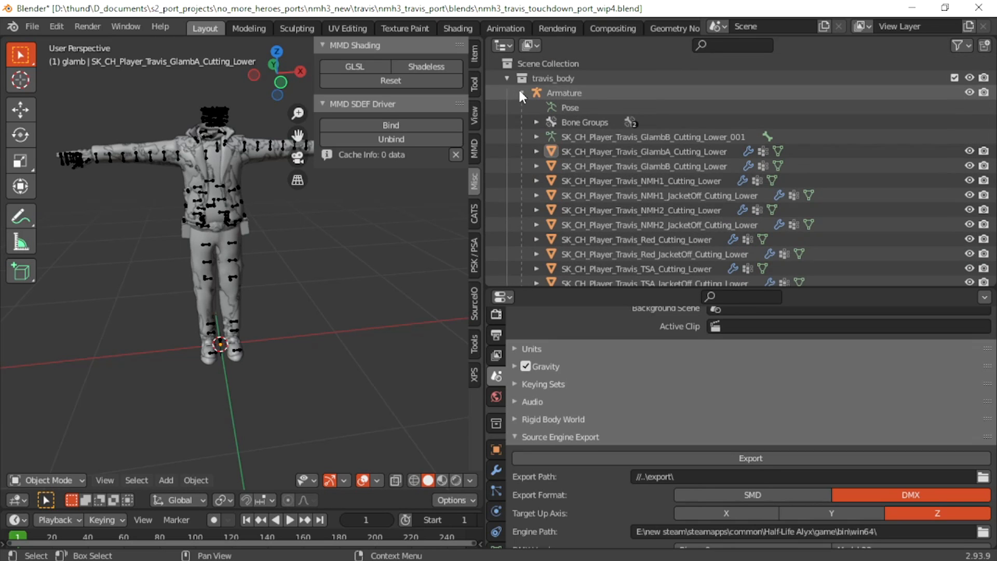
pyautogui.click(520, 92)
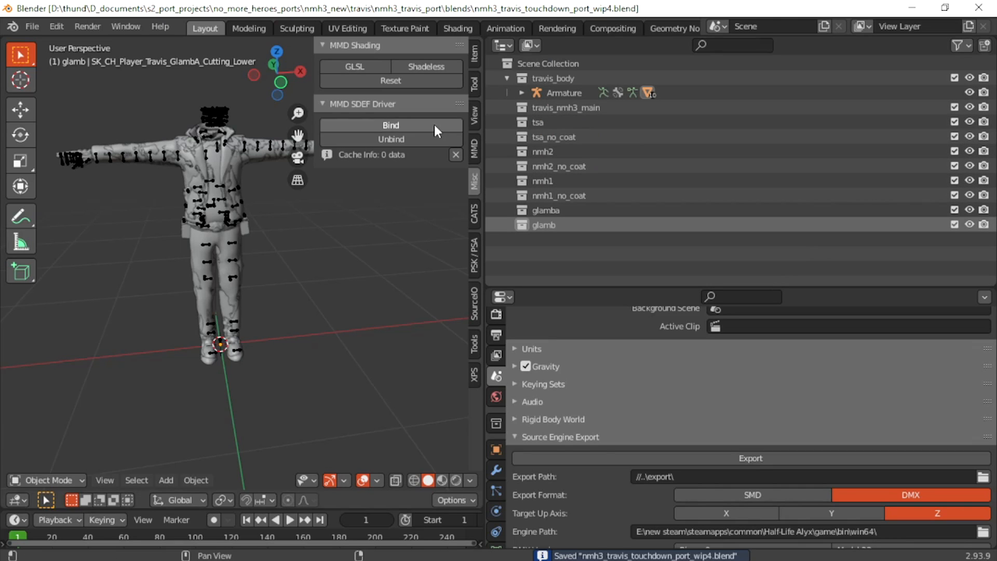
# Move the SK_CH_Player_Travis_Red_Cutting_Lower mesh into travis_nmh3_main and rename that collection travis_red
pyautogui.click(647, 93)
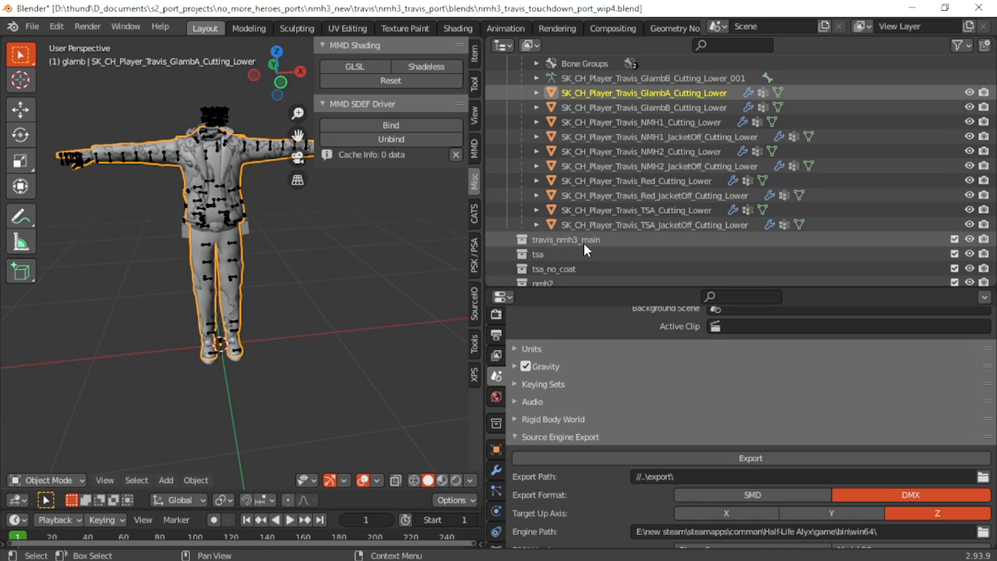
pyautogui.scroll(-2, 635, 223)
pyautogui.moveTo(624, 123); pyautogui.dragTo(557, 167)
pyautogui.doubleClick(592, 171)
pyautogui.write('red')
pyautogui.press('Return')
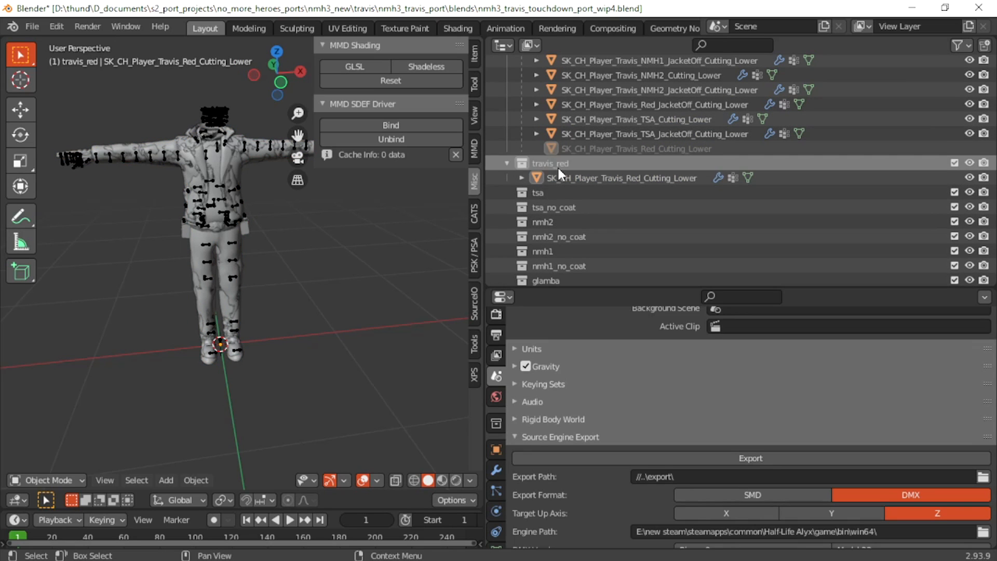
# Create a separate collection for the jacketless red outfit and name it travis_red_no_coat
pyautogui.scroll(5, 628, 234)
pyautogui.click(508, 78)
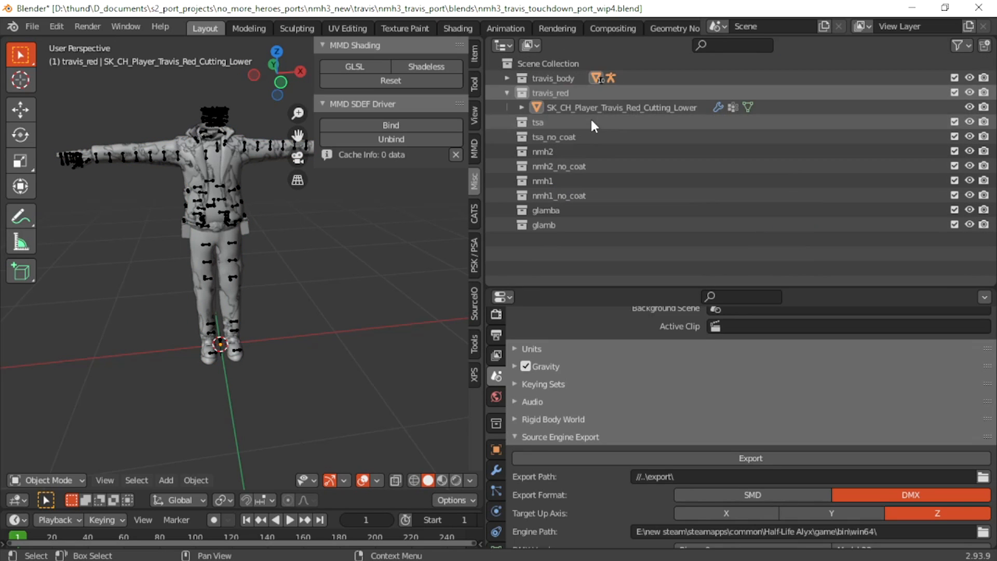
pyautogui.rightClick(557, 94)
pyautogui.click(526, 94)
pyautogui.moveTo(543, 108); pyautogui.dragTo(595, 212)
pyautogui.doubleClick(553, 240)
pyautogui.press('End')
pyautogui.press('BackSpace')
pyautogui.press('BackSpace')
pyautogui.write('_no_coat')
pyautogui.press('Return')
# Move the Red_JacketOff_Cutting_Lower mesh into travis_red_no_coat and collapse both red collections
pyautogui.click(507, 78)
pyautogui.scroll(-4, 576, 162)
pyautogui.click(597, 152)
pyautogui.scroll(-1, 641, 140)
pyautogui.click(508, 181)
pyautogui.click(508, 153)
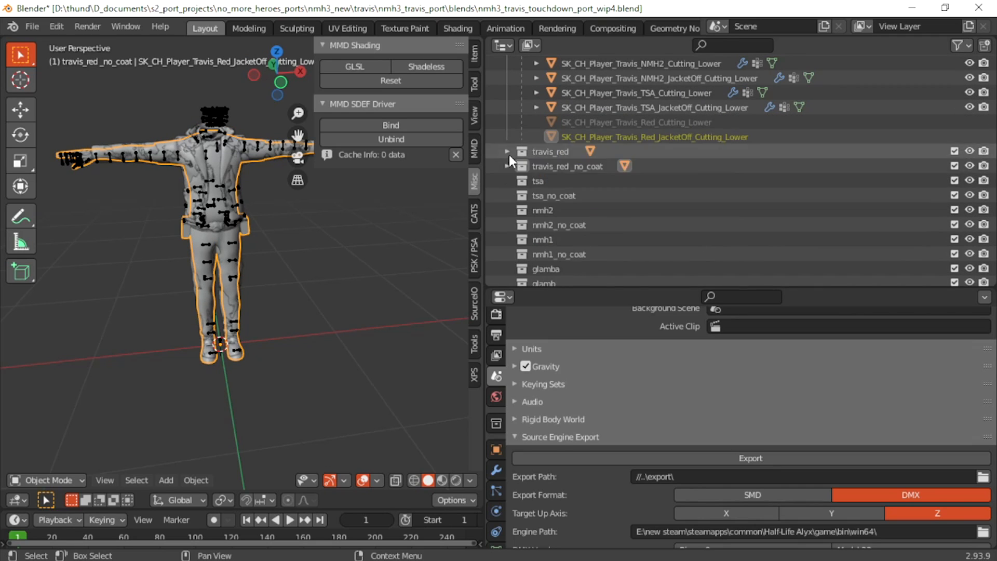
# Move the TSA_Cutting_Lower mesh into the tsa collection and TSA_JacketOff_Cutting_Lower into tsa_no_coat
pyautogui.click(654, 81)
pyautogui.moveTo(656, 92); pyautogui.dragTo(627, 213)
pyautogui.click(507, 181)
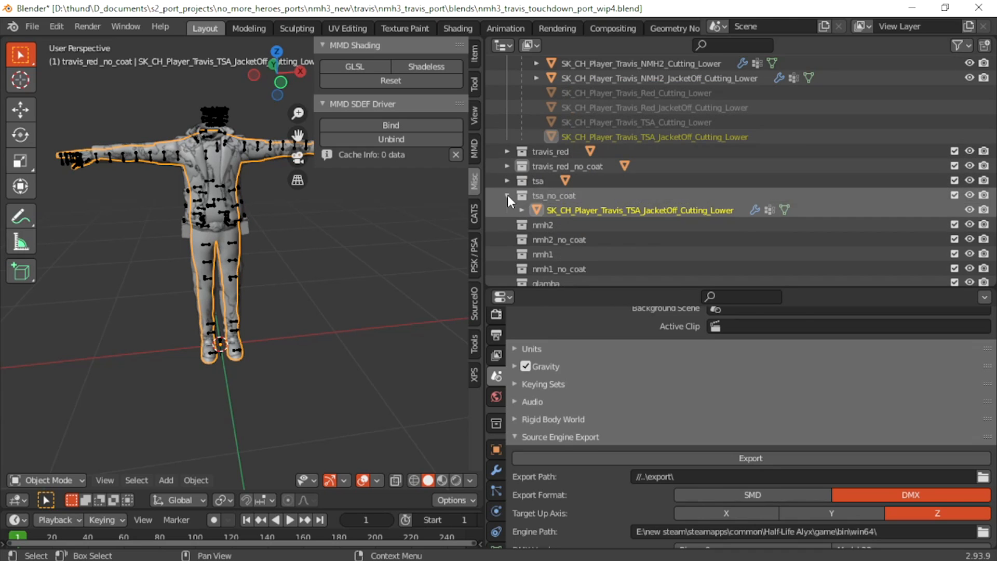
pyautogui.click(508, 196)
# Move the NMH2_Cutting_Lower mesh into the nmh2 collection and NMH2_JacketOff_Cutting_Lower into nmh2_no_coat
pyautogui.click(660, 66)
pyautogui.moveTo(661, 67); pyautogui.dragTo(639, 240)
pyautogui.click(507, 211)
pyautogui.click(507, 225)
# Move the NMH1_Cutting_Lower mesh into the nmh1 collection and NMH1_JacketOff_Cutting_Lower into nmh1_no_coat
pyautogui.scroll(1, 625, 114)
pyautogui.moveTo(631, 65); pyautogui.dragTo(601, 243)
pyautogui.scroll(-1, 618, 208)
pyautogui.scroll(1, 616, 166)
pyautogui.click(507, 213)
pyautogui.click(507, 228)
pyautogui.click(542, 260)
# Move the GlambA mesh into the glamba collection and the GlambB mesh into glamb, then save the file
pyautogui.scroll(5, 561, 252)
pyautogui.moveTo(592, 139); pyautogui.dragTo(567, 259)
pyautogui.scroll(5, 577, 249)
pyautogui.moveTo(621, 127); pyautogui.dragTo(556, 273)
pyautogui.click(514, 267)
pyautogui.click(507, 243)
pyautogui.click(506, 258)
pyautogui.scroll(4, 506, 259)
pyautogui.hotkey('ctrl', 's')
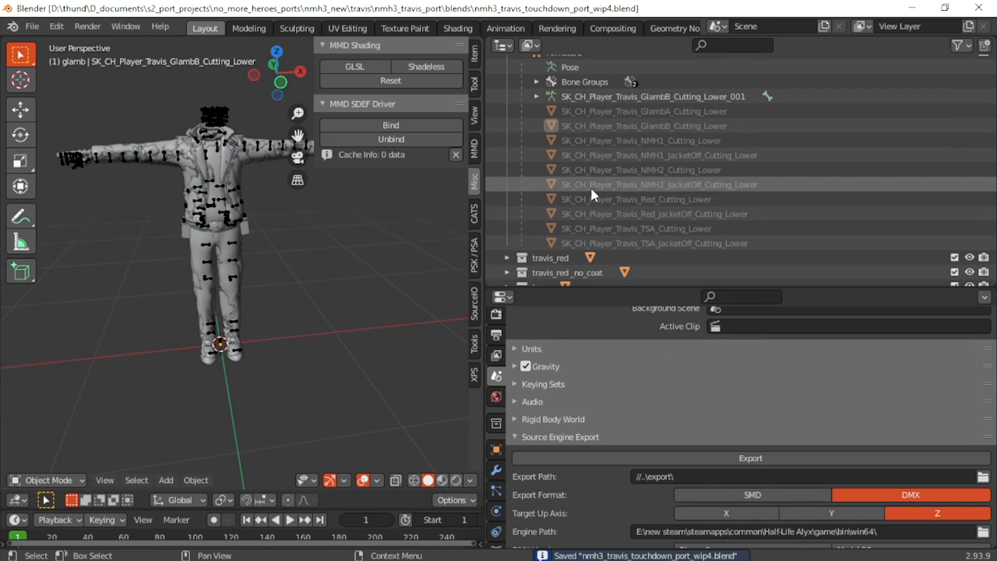
# Move the Armature out of travis_body into the Scene Collection and delete the emptied travis_body collection
pyautogui.scroll(-5, 587, 198)
pyautogui.scroll(5, 545, 190)
pyautogui.scroll(-5, 555, 207)
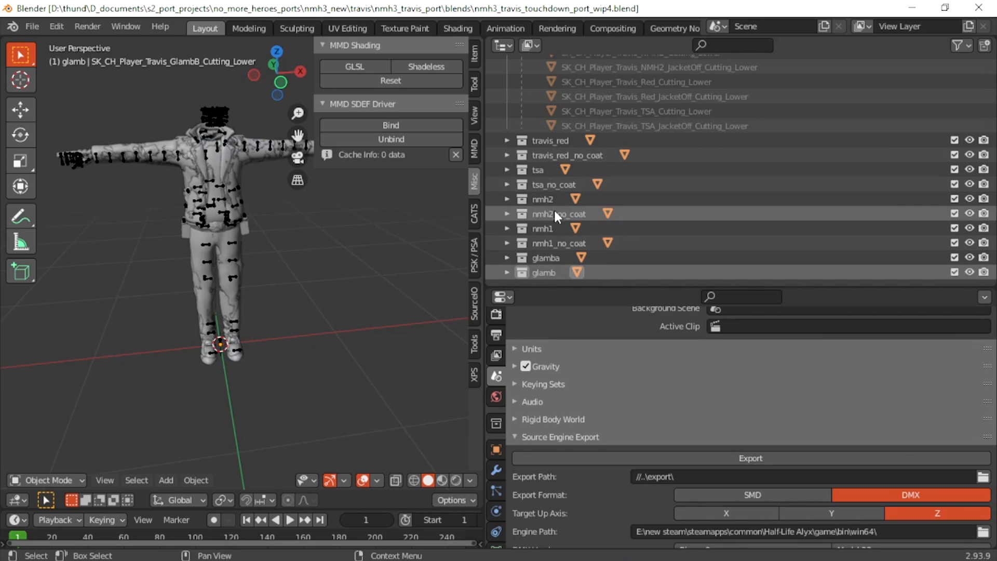
pyautogui.scroll(5, 542, 244)
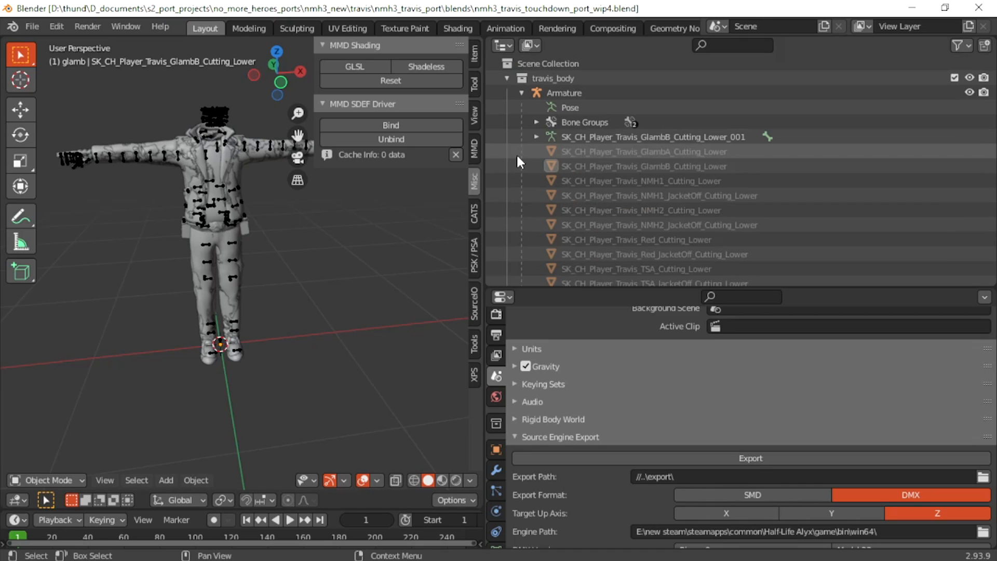
pyautogui.click(522, 92)
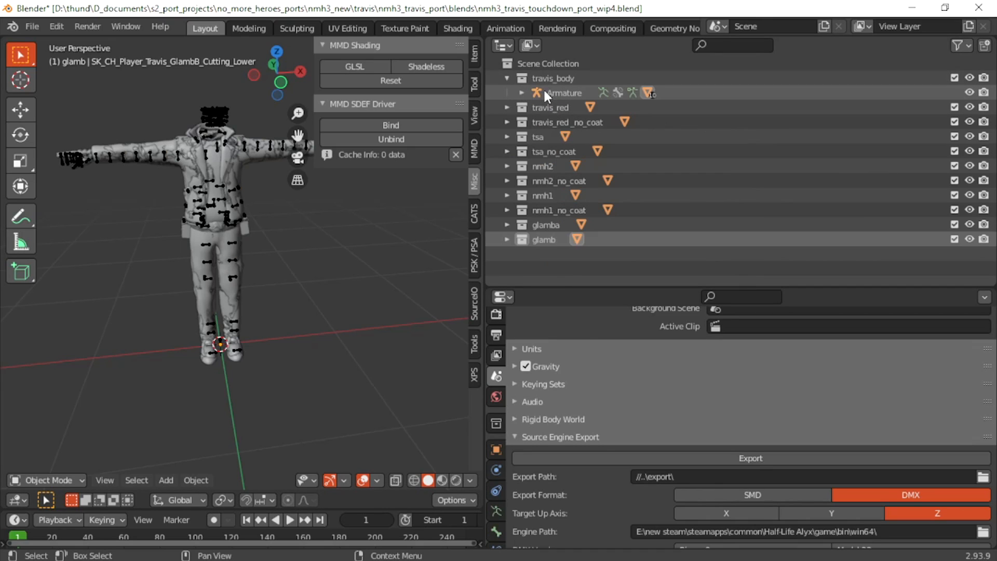
pyautogui.click(559, 91)
pyautogui.moveTo(559, 92); pyautogui.dragTo(526, 267)
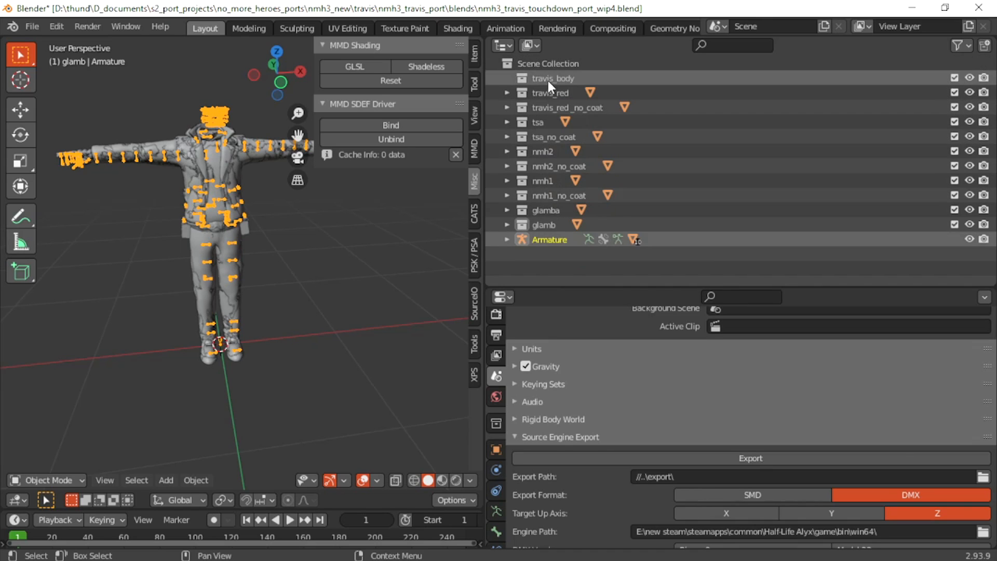
pyautogui.click(550, 79)
pyautogui.press('Delete')
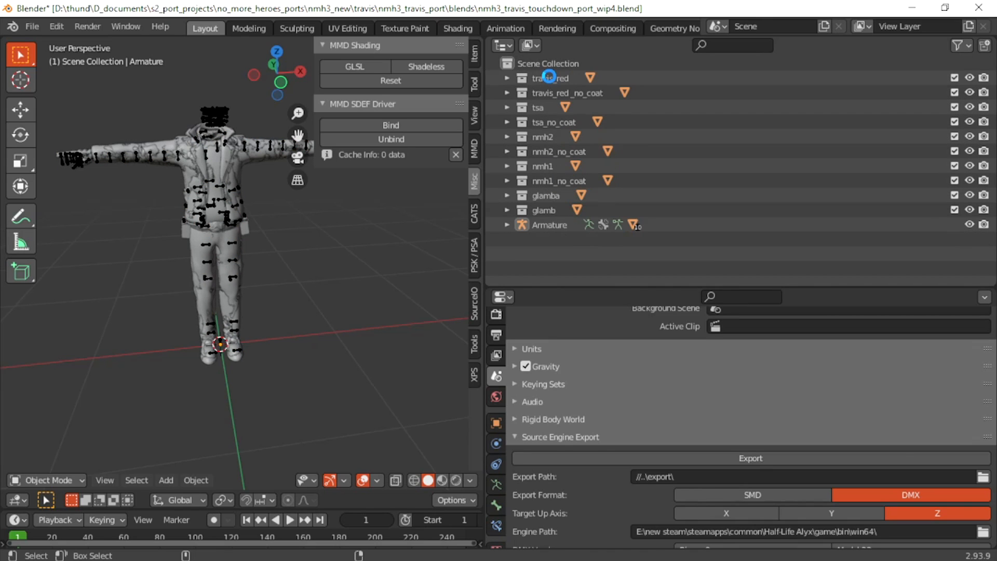
# Save the file, select everything in the scene, and export the selected objects as DMX files
pyautogui.hotkey('ctrl', 's')
pyautogui.press('a')
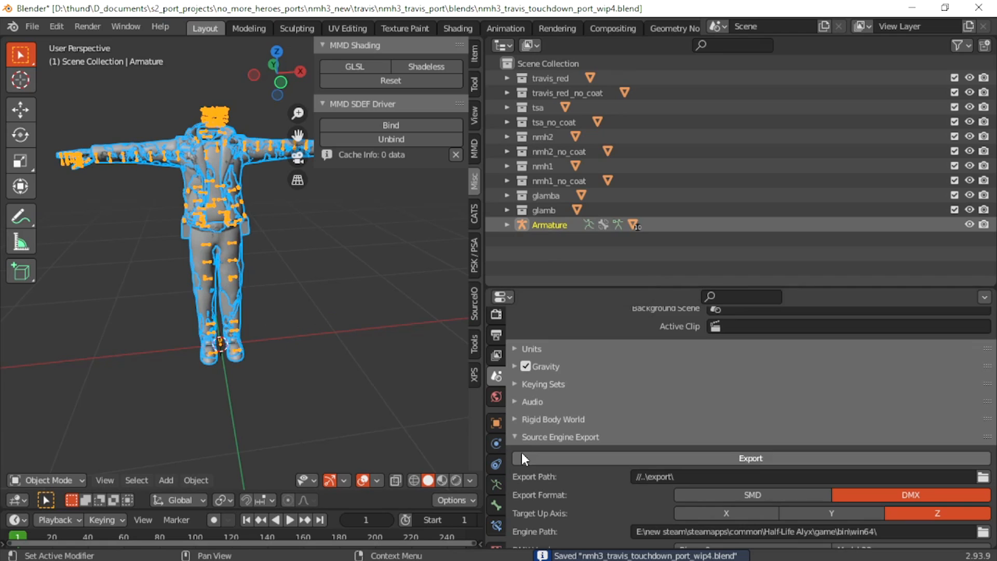
pyautogui.click(565, 456)
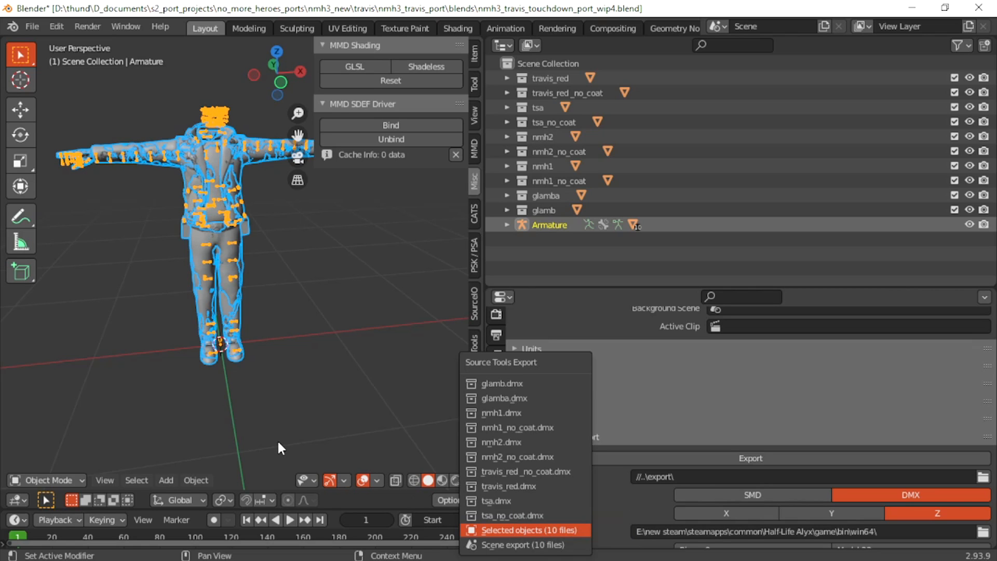
pyautogui.moveTo(150, 553)
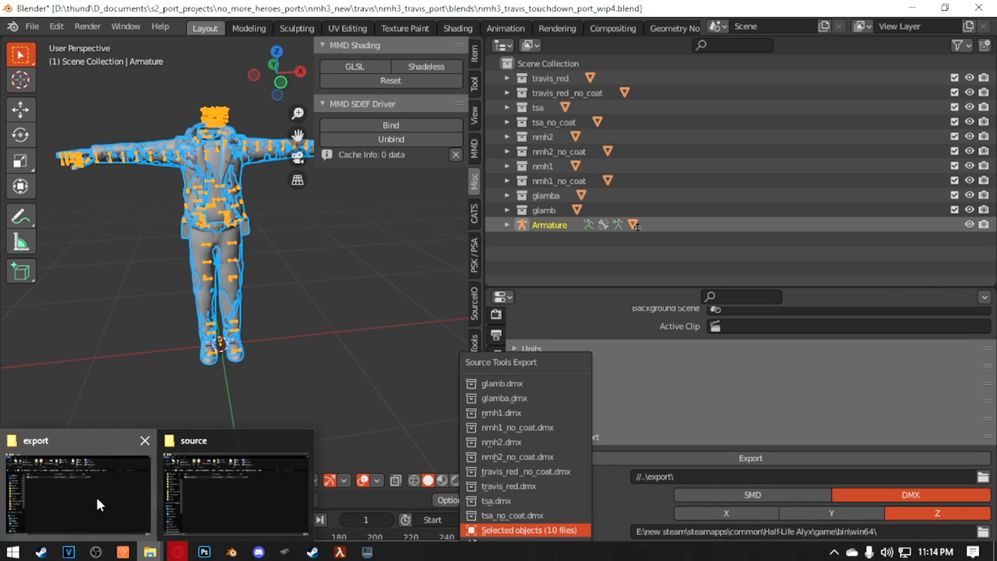
# Switch to File Explorer and delete the outdated travis_body.dmx from the export folder
pyautogui.click(96, 496)
pyautogui.rightClick(217, 165)
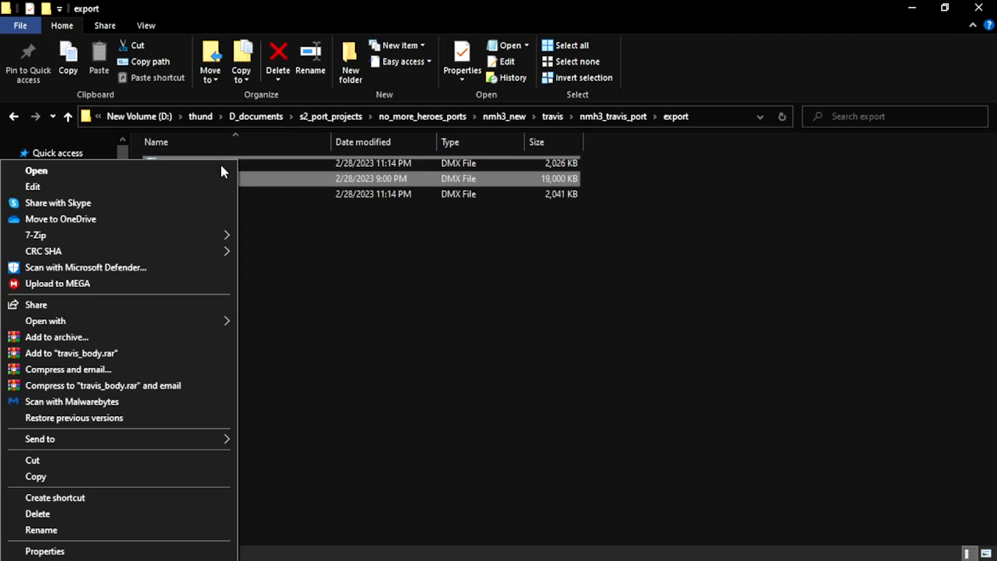
pyautogui.click(101, 513)
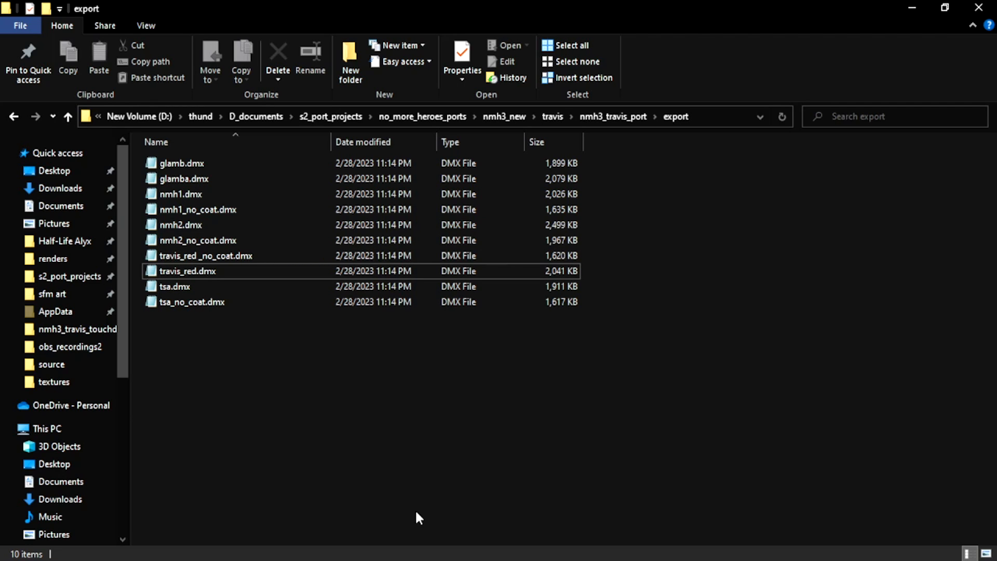
pyautogui.click(234, 553)
pyautogui.hotkey('alt', 'Tab')
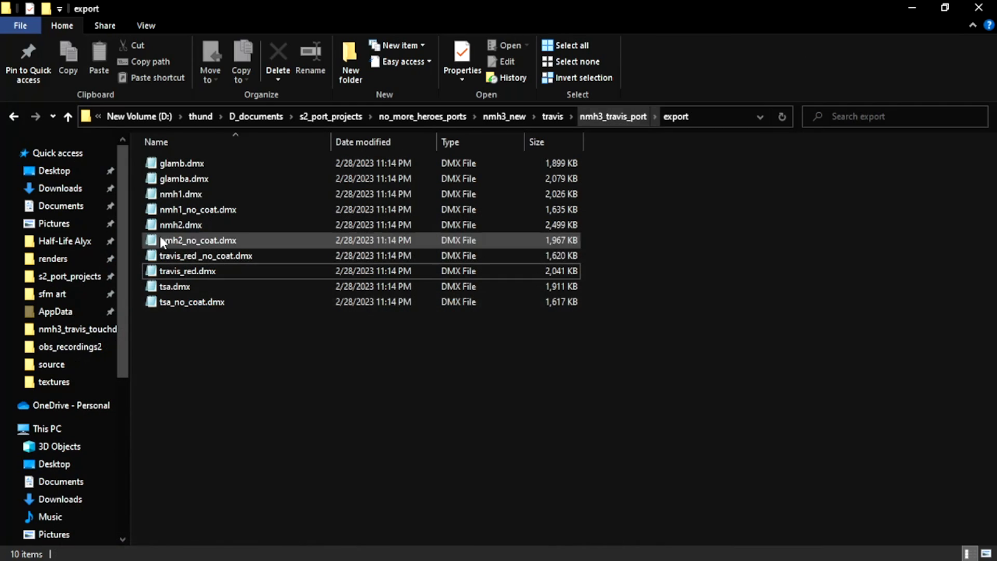
# Copy all DMX files from the export folder into the addon's source folder, deleting travis_body.dmx there
pyautogui.click(216, 304)
pyautogui.keyDown('shift'); pyautogui.click(191, 165); pyautogui.keyUp('shift')
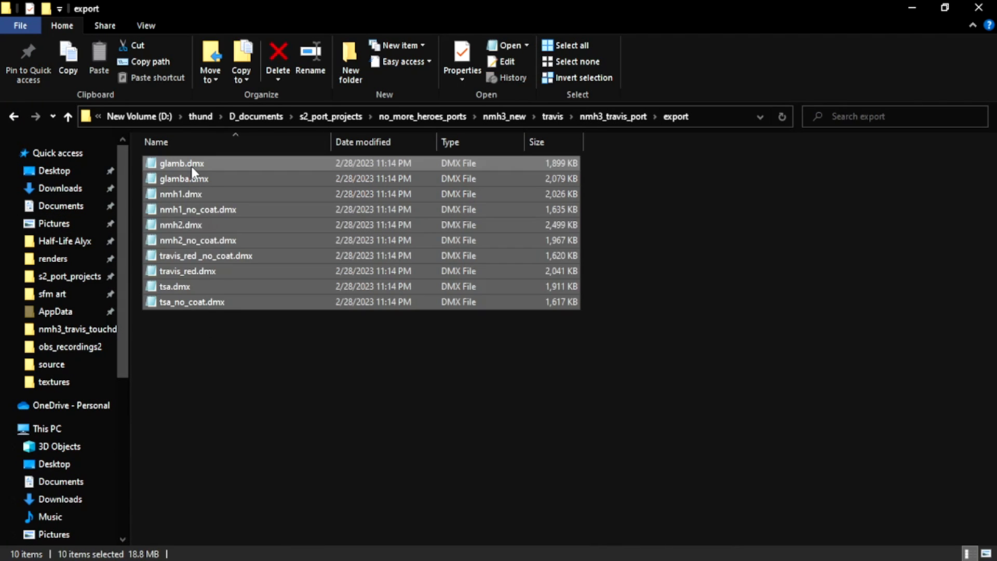
pyautogui.rightClick(191, 166)
pyautogui.click(75, 435)
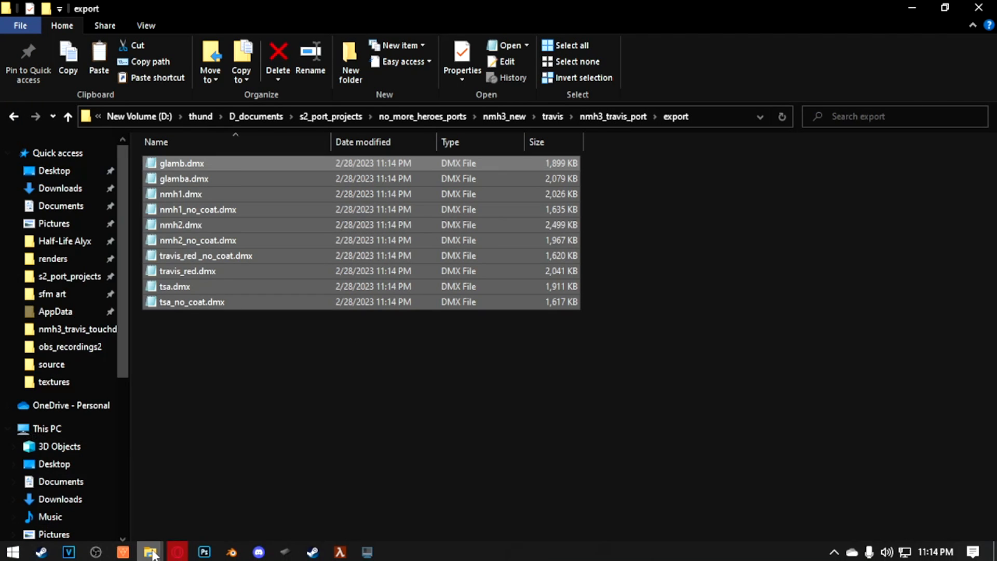
pyautogui.click(150, 552)
pyautogui.click(214, 478)
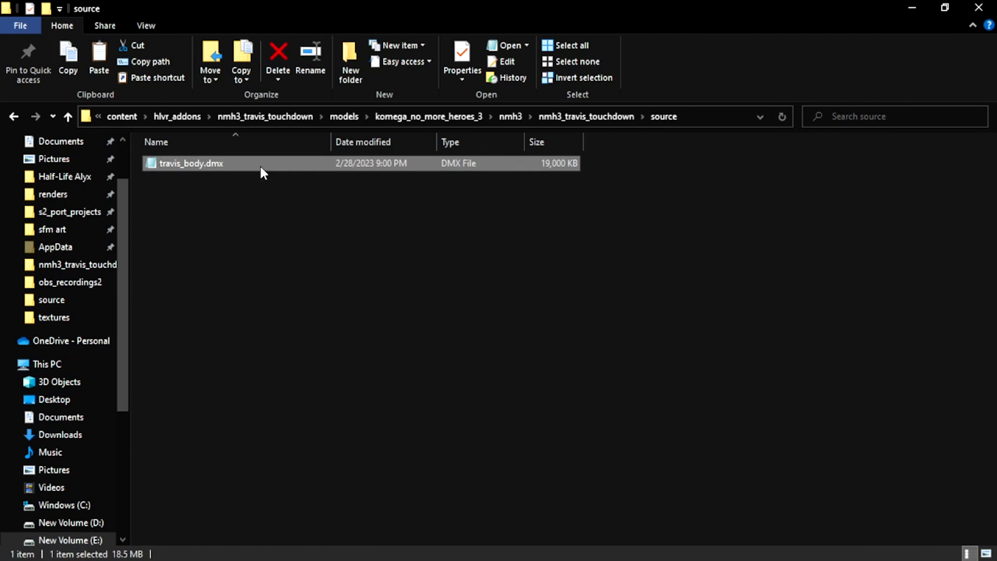
pyautogui.press('Delete')
pyautogui.hotkey('ctrl', 'v')
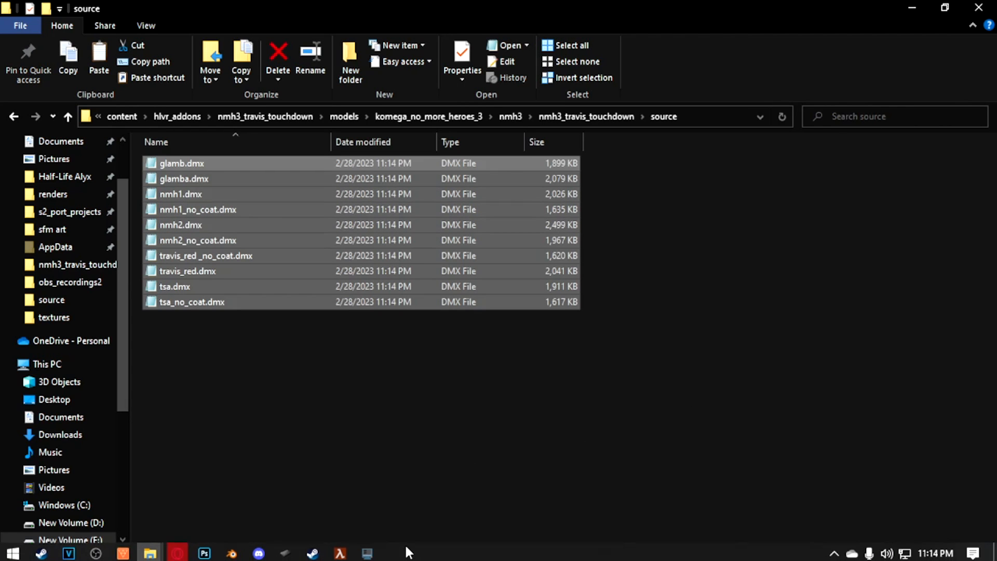
# Switch to ModelDoc and delete the travis_body.dmx render mesh from the RenderMeshList
pyautogui.click(340, 552)
pyautogui.click(574, 491)
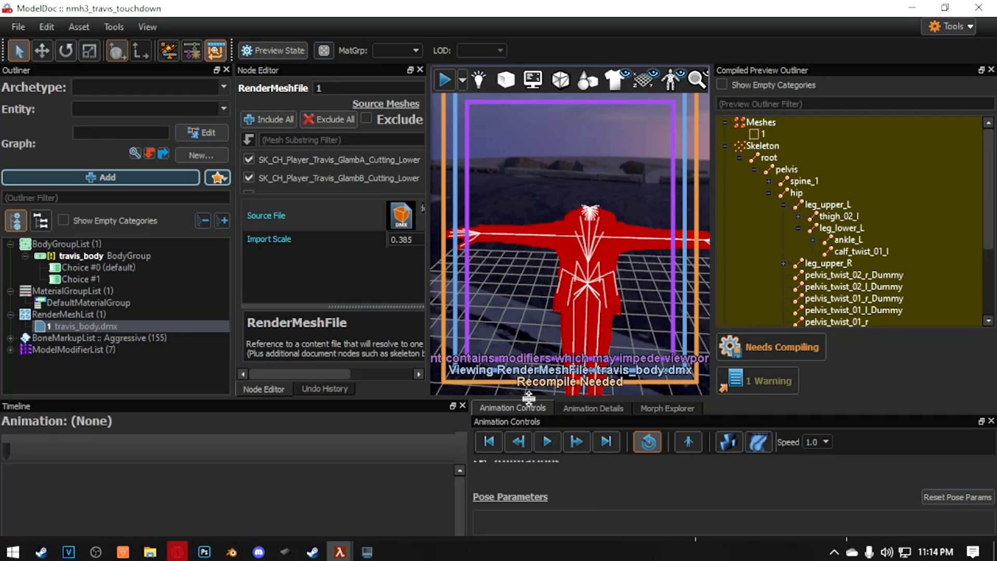
pyautogui.press('Delete')
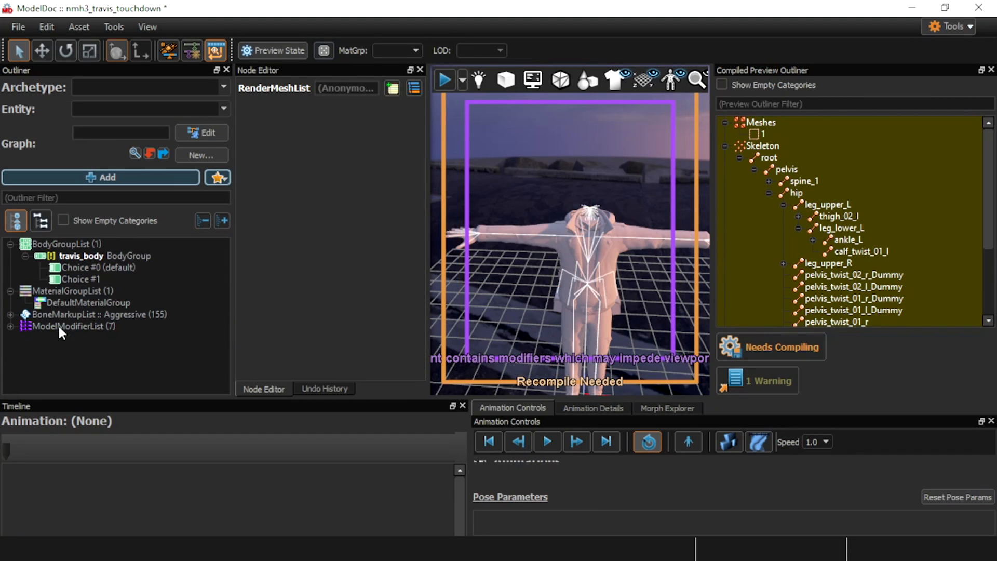
# Add all DMX meshes from the source folder, glamb.dmx through tsa_no_coat.dmx, to the model
pyautogui.click(229, 179)
pyautogui.click(244, 196)
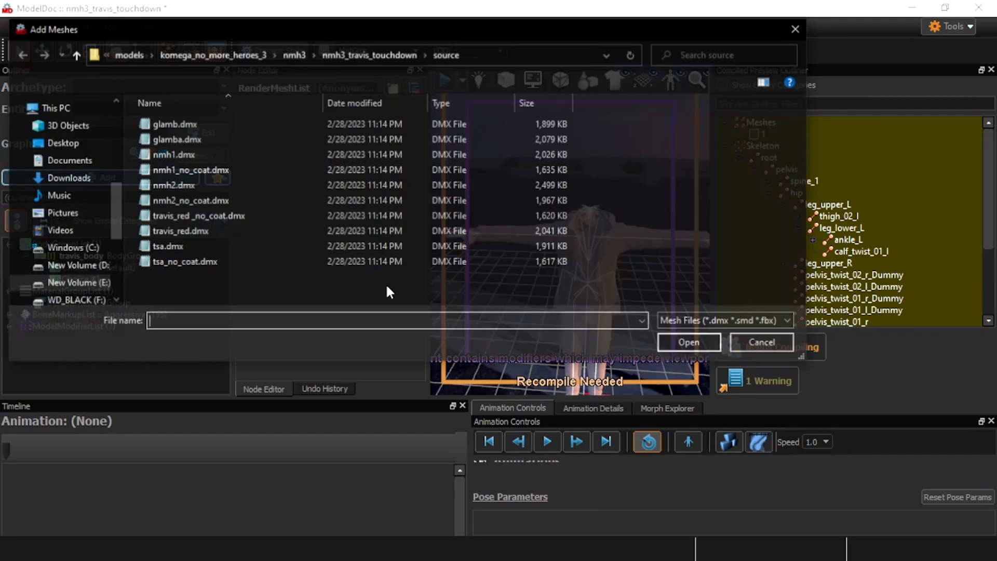
pyautogui.click(162, 123)
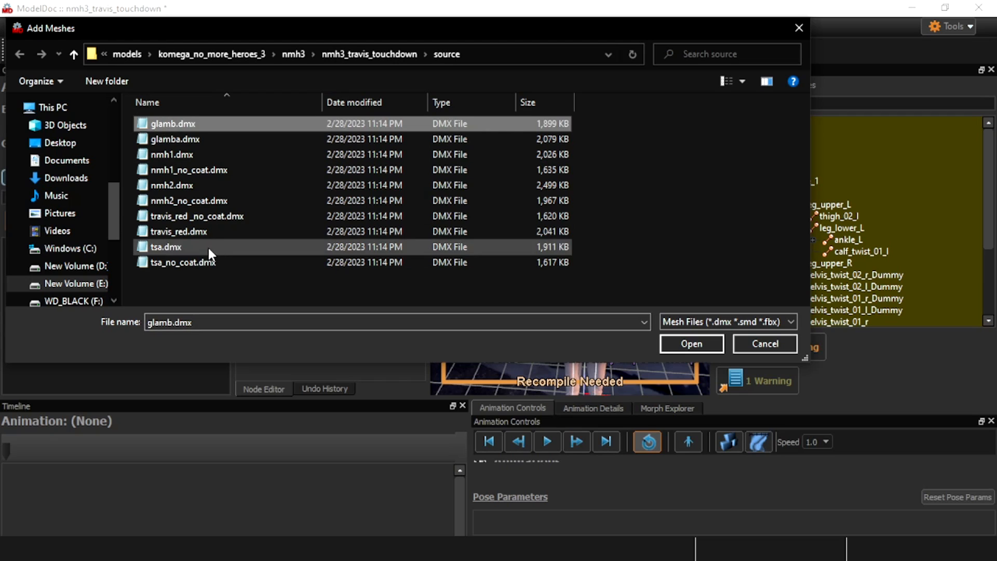
pyautogui.keyDown('shift'); pyautogui.click(207, 263); pyautogui.keyUp('shift')
pyautogui.press('Return')
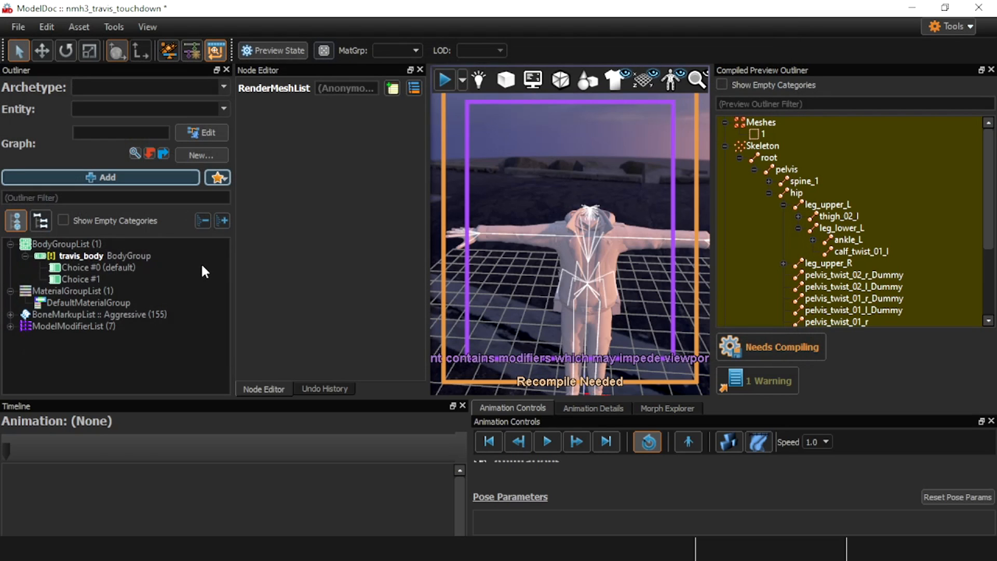
# Set the import scale of the glamb.dmx render mesh to 0.385 and recompile the model
pyautogui.click(76, 327)
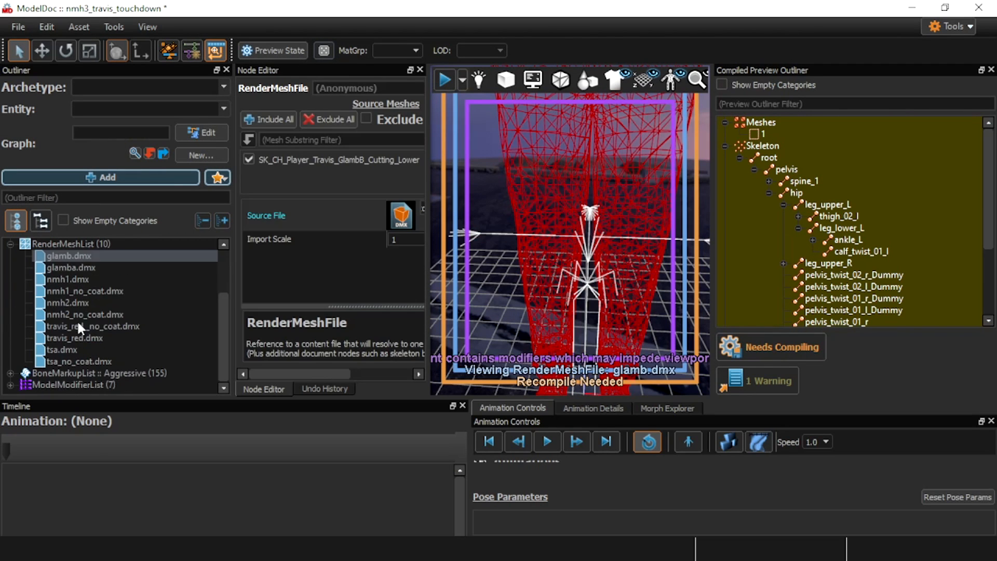
pyautogui.keyDown('shift'); pyautogui.click(101, 363); pyautogui.keyUp('shift')
pyautogui.click(358, 139)
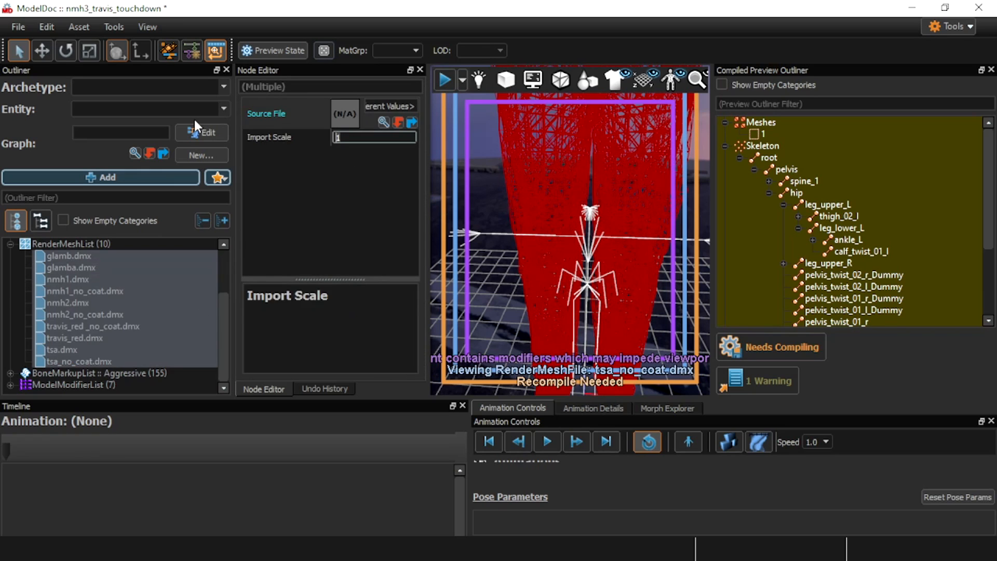
pyautogui.click(140, 257)
pyautogui.write('0.385')
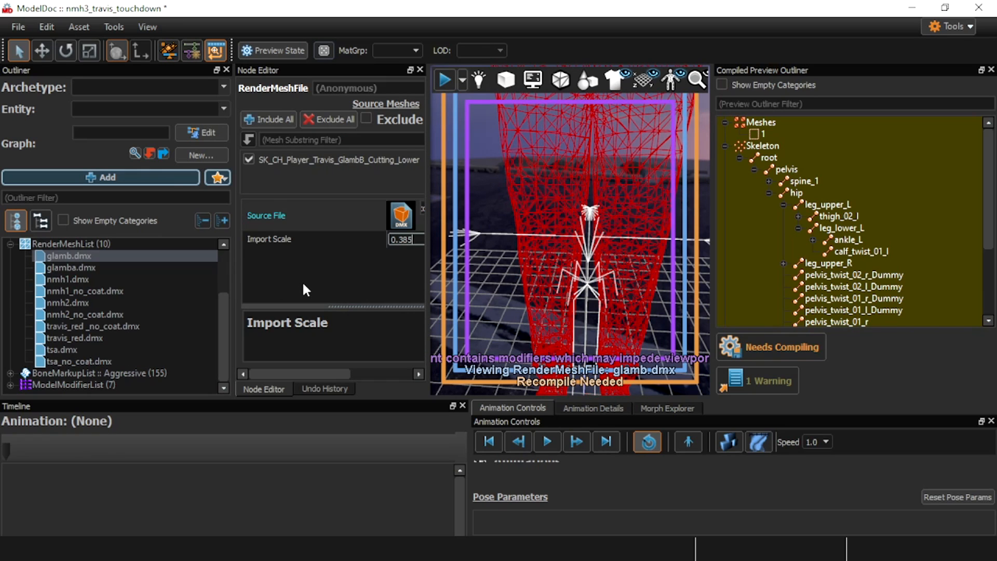
pyautogui.press('Return')
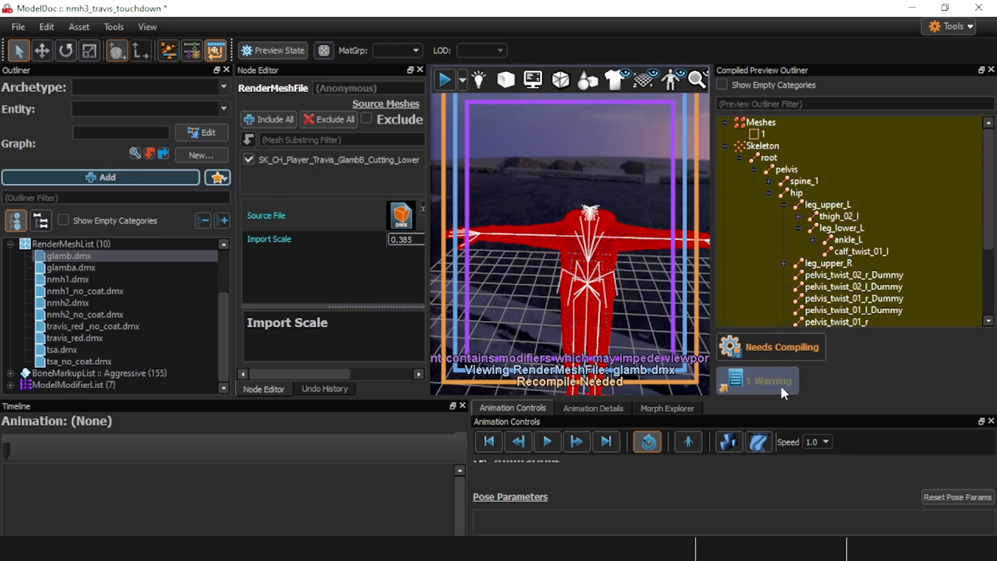
pyautogui.click(776, 347)
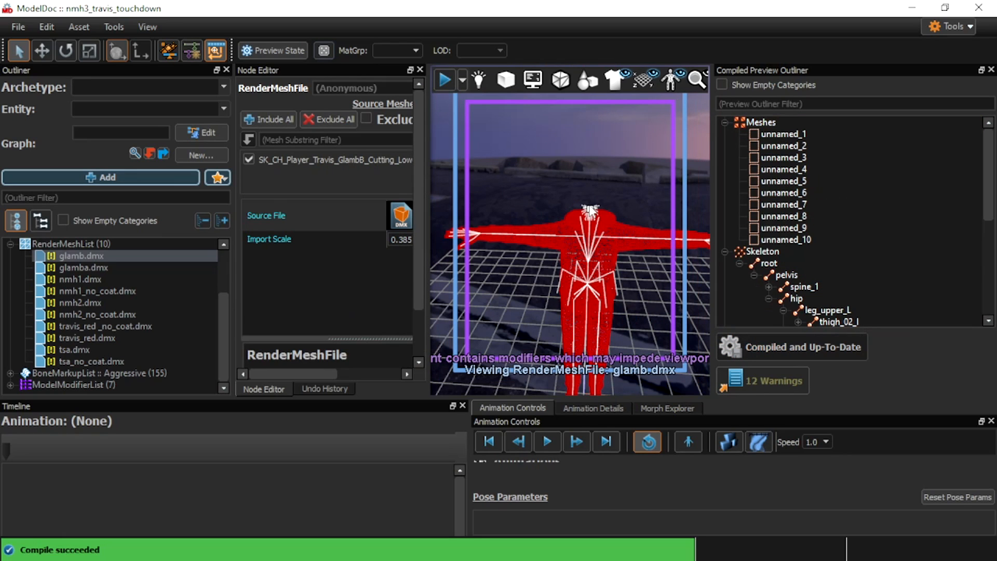
pyautogui.moveTo(604, 157); pyautogui.dragTo(604, 163)
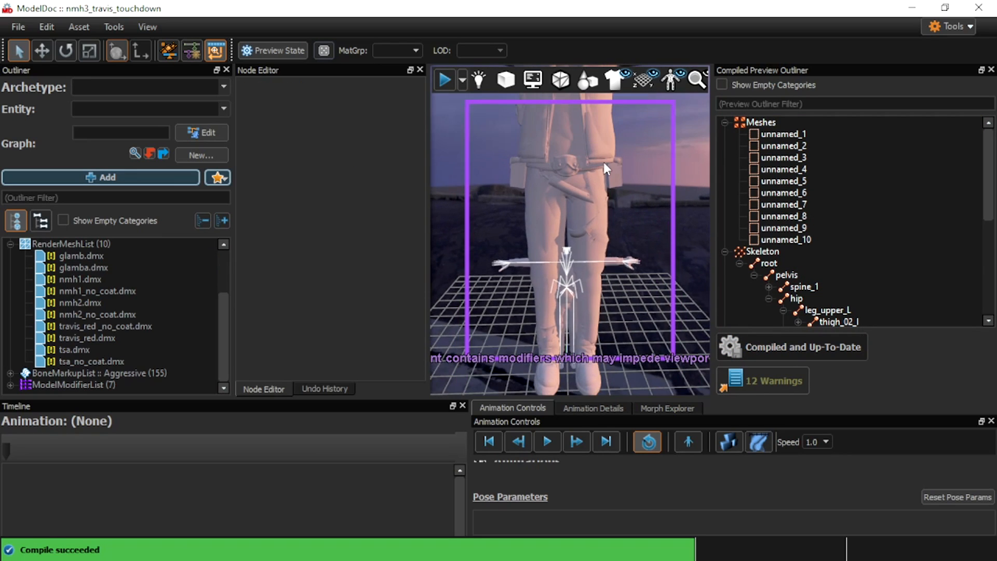
# Set the import scale of all ten render meshes to 0.385 and recompile the model
pyautogui.click(80, 256)
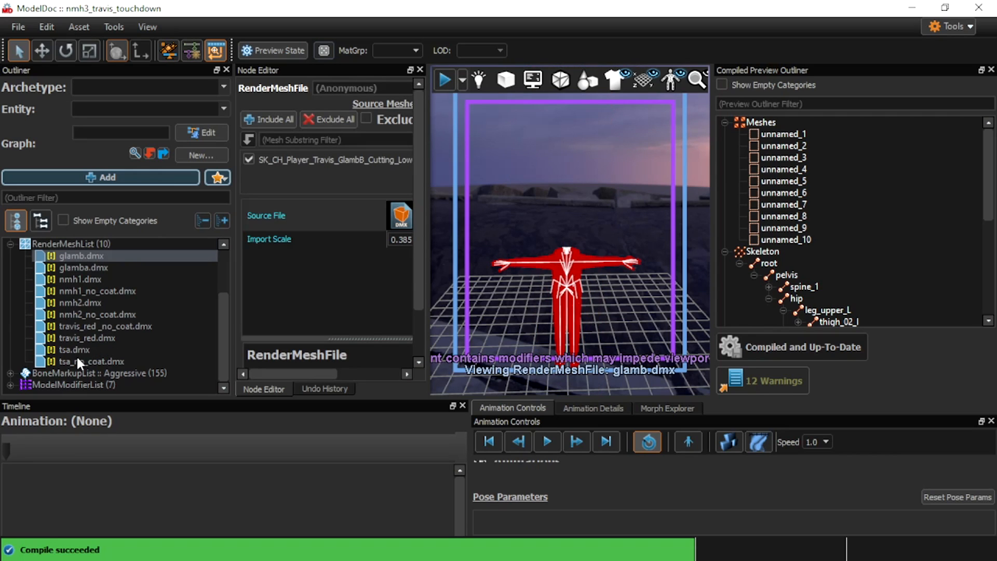
pyautogui.click(92, 282)
pyautogui.click(91, 265)
pyautogui.click(92, 254)
pyautogui.keyDown('shift'); pyautogui.click(92, 360); pyautogui.keyUp('shift')
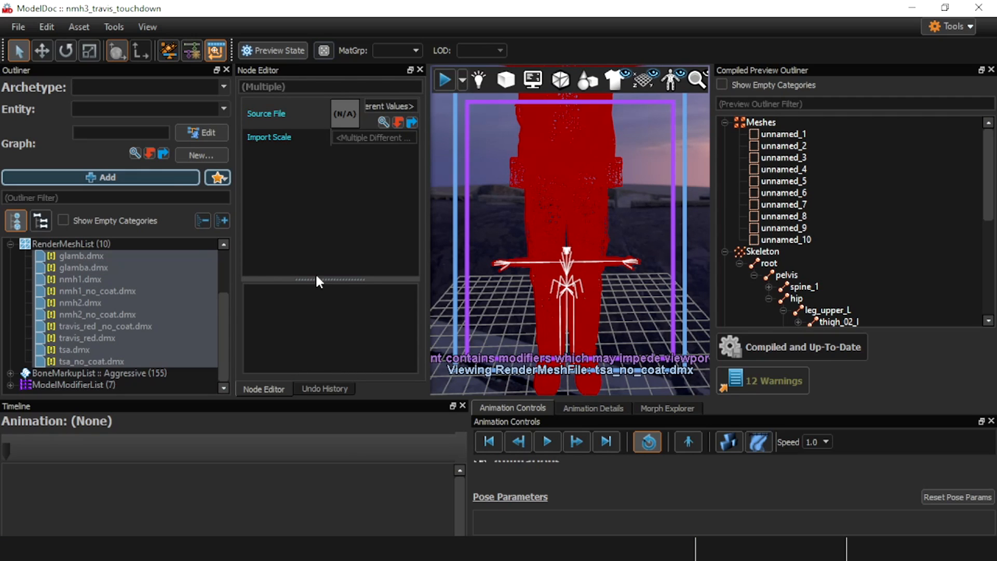
pyautogui.click(353, 137)
pyautogui.write('0.')
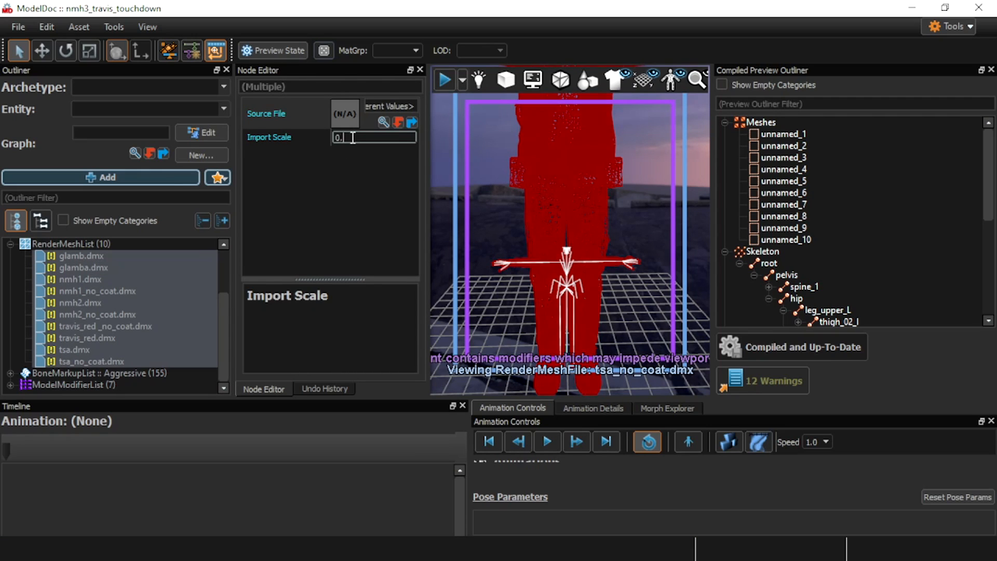
pyautogui.write('385')
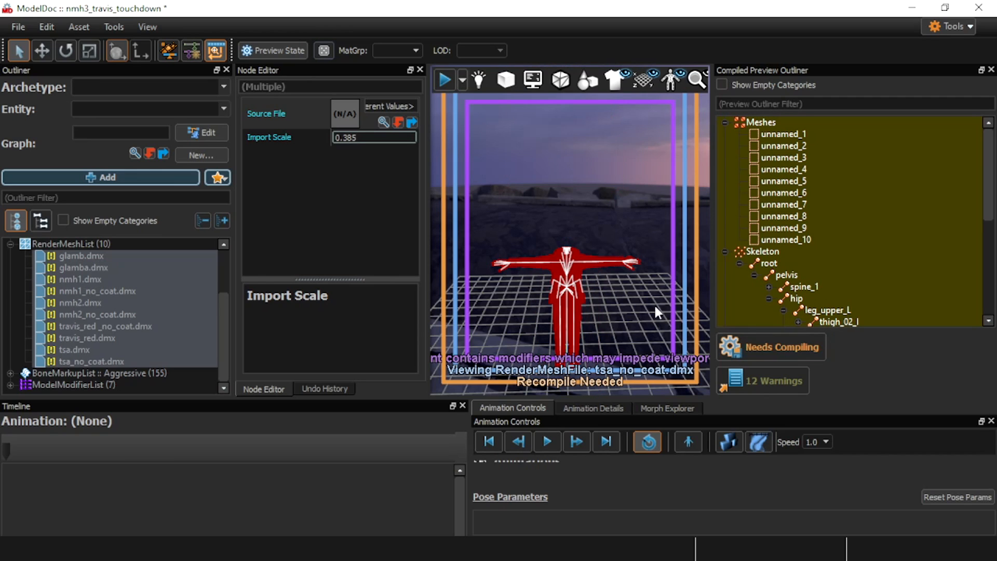
pyautogui.click(759, 347)
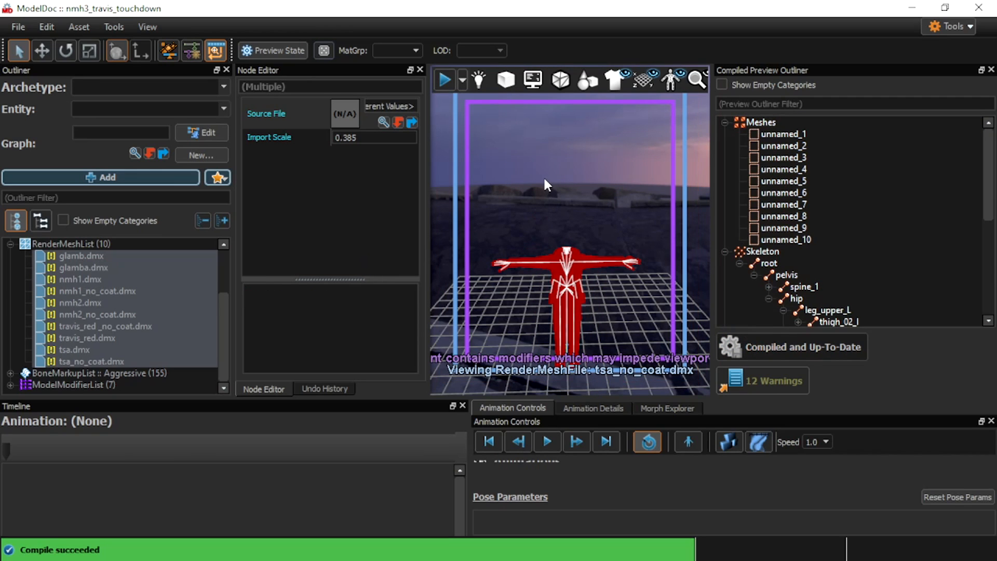
# Name the glamb.dmx render mesh glamb, glamba.dmx glama, and nmh1.dmx nmh1
pyautogui.click(544, 177)
pyautogui.press('w')
pyautogui.moveTo(587, 193); pyautogui.dragTo(591, 226, button='right')
pyautogui.press('s')
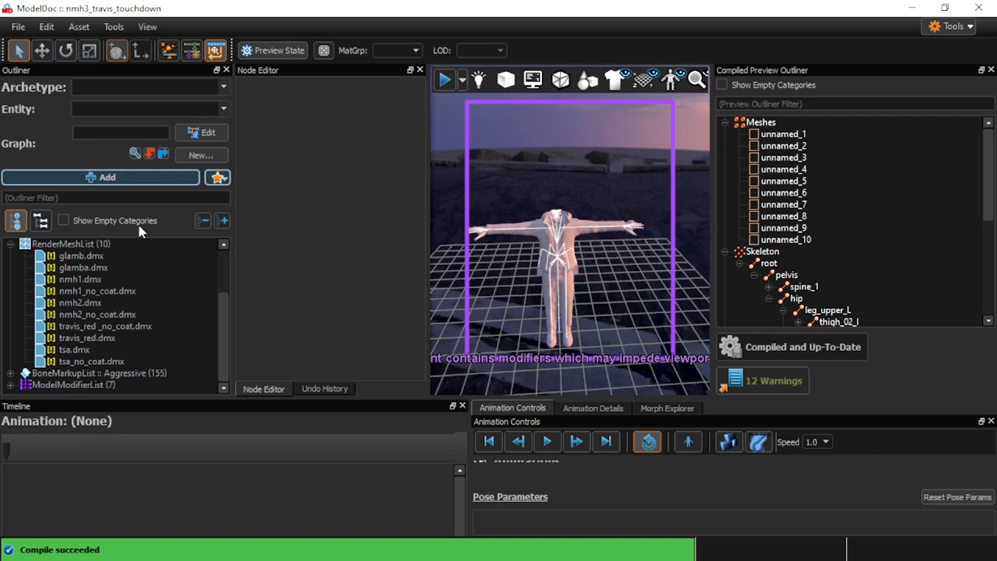
pyautogui.click(65, 256)
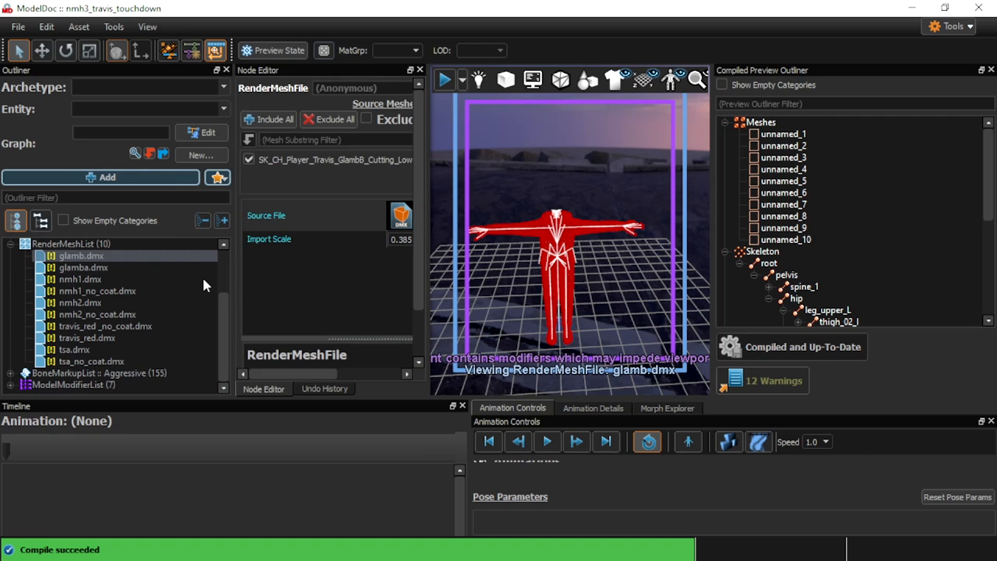
pyautogui.rightClick(73, 255)
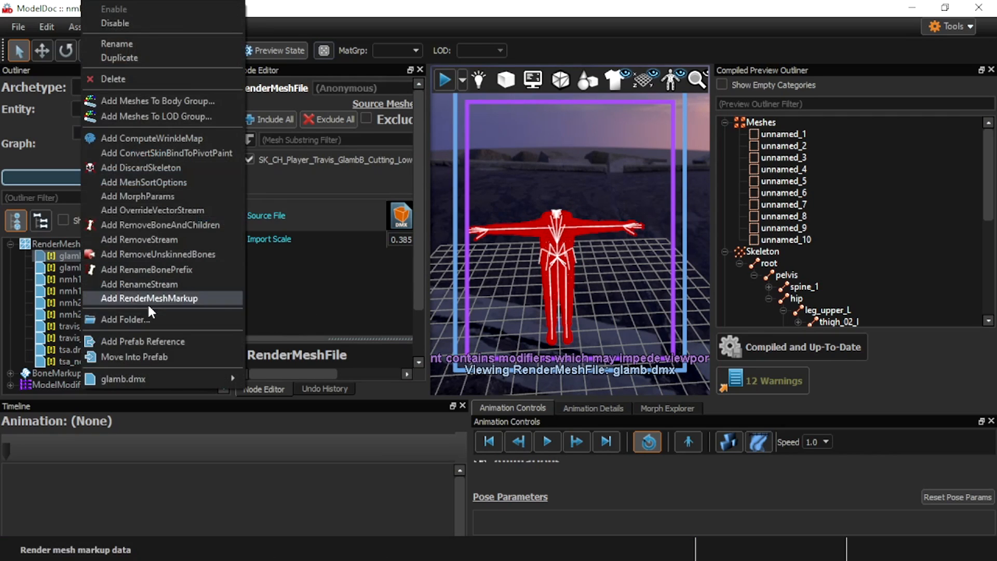
pyautogui.click(118, 44)
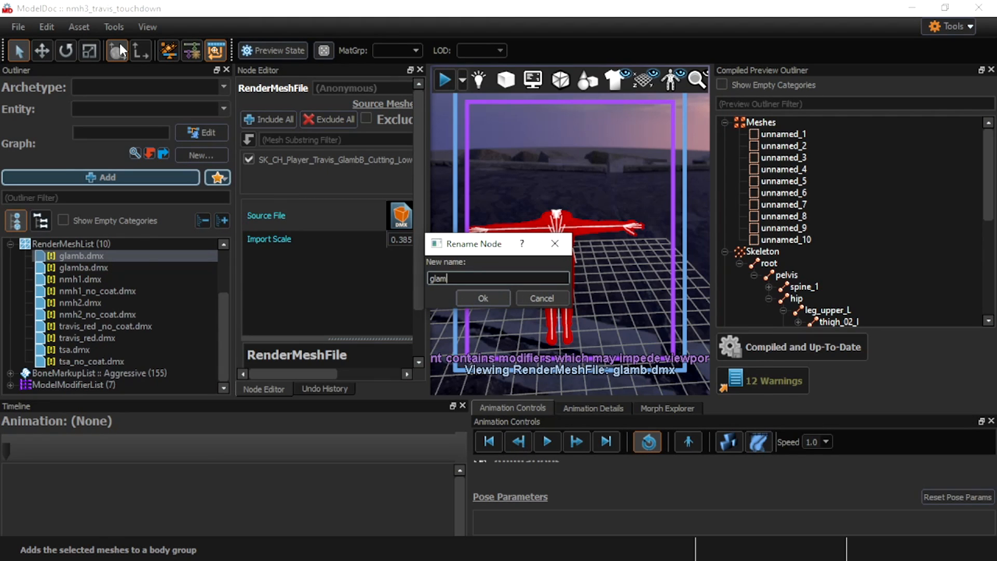
pyautogui.write('glamb')
pyautogui.press('Return')
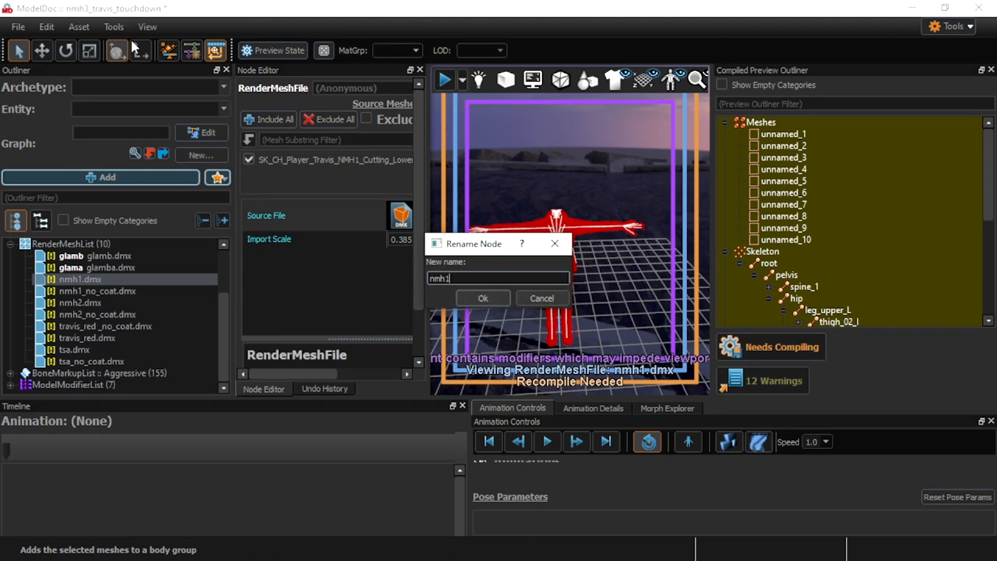
pyautogui.press('Return')
# Name the nmh1_no_coat.dmx render mesh nmh1_no_jacket
pyautogui.click(123, 290)
pyautogui.hotkey('ctrl', 'd')
pyautogui.hotkey('ctrl', 'z')
pyautogui.rightClick(112, 292)
pyautogui.click(154, 42)
pyautogui.write('nmh1_no_jacket')
pyautogui.press('Return')
# Name the nmh2.dmx render mesh nmh2 and the nmh2_no_coat.dmx render mesh nmh2_no_jacket
pyautogui.rightClick(83, 303)
pyautogui.click(127, 44)
pyautogui.write('nmh2')
pyautogui.press('Return')
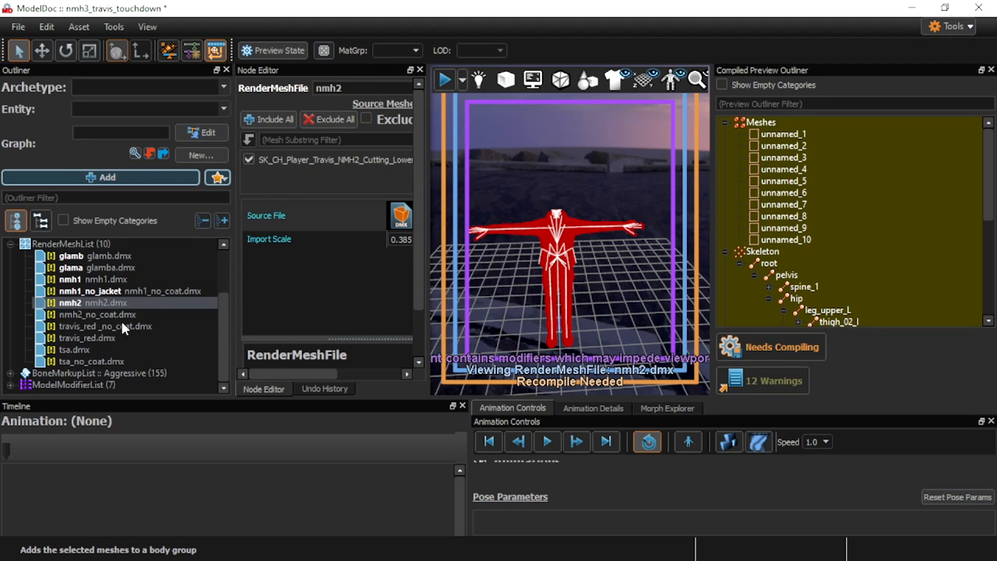
pyautogui.rightClick(121, 316)
pyautogui.click(163, 44)
pyautogui.write('nmh1_no_jacket')
pyautogui.write('2')
pyautogui.press('Return')
# Name the travis_red _no_coat.dmx render mesh travis_red_no_jacket
pyautogui.rightClick(107, 326)
pyautogui.click(150, 44)
pyautogui.write('nmh1_no_jacket')
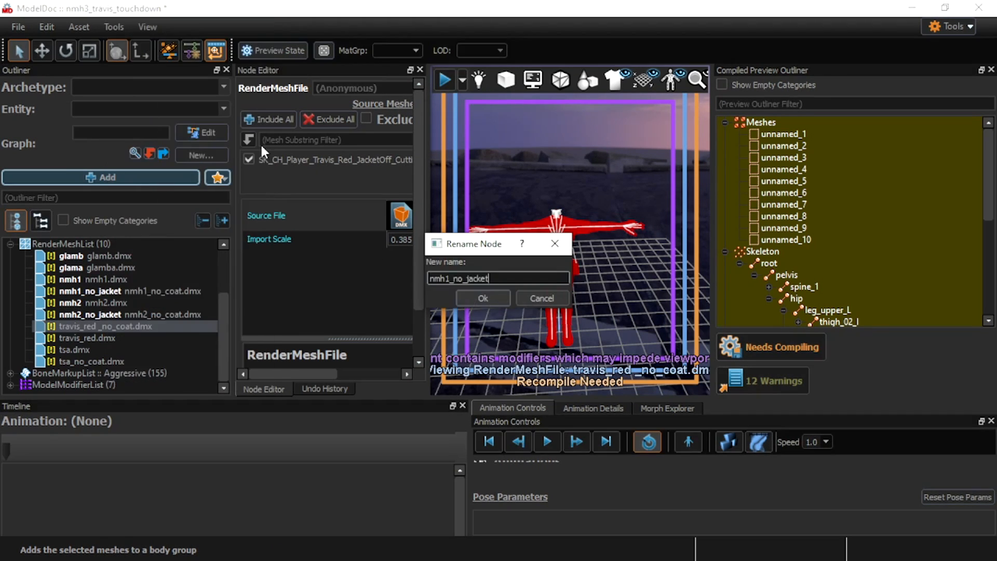
pyautogui.write('travis_red')
pyautogui.press('Return')
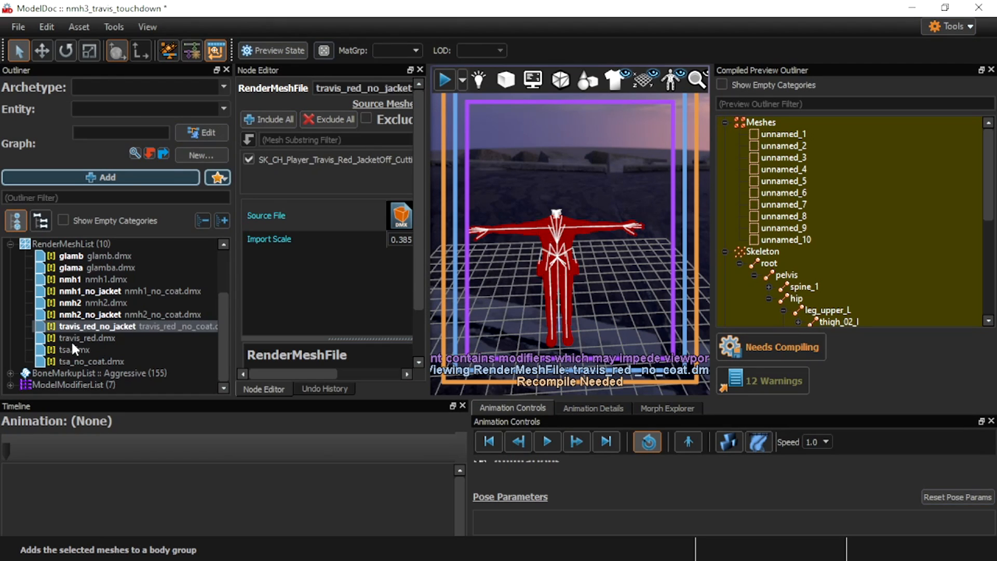
# Name the travis_red.dmx render mesh travis_red
pyautogui.rightClick(78, 339)
pyautogui.click(137, 40)
pyautogui.write('nmh1_no_jacket')
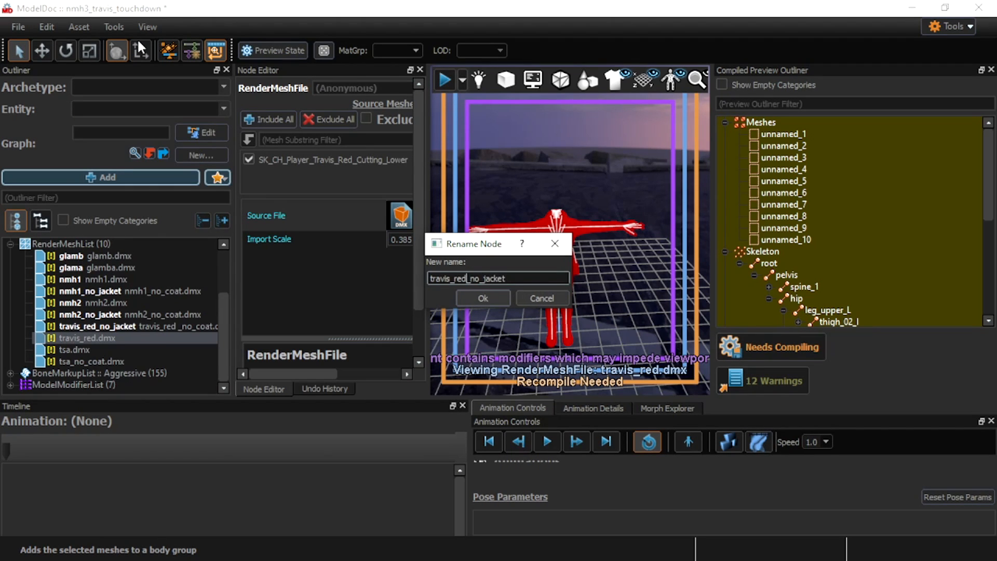
pyautogui.press('BackSpace')
pyautogui.press('BackSpace')
pyautogui.press('BackSpace')
pyautogui.press('BackSpace')
pyautogui.press('BackSpace')
pyautogui.press('BackSpace')
pyautogui.press('Return')
# Name the tsa.dmx render mesh tsa
pyautogui.rightClick(91, 350)
pyautogui.click(140, 44)
pyautogui.write('tsa')
pyautogui.press('Return')
# Name the tsa_no_coat.dmx render mesh tsa_no_jacket and save the model
pyautogui.rightClick(74, 362)
pyautogui.click(124, 44)
pyautogui.write('nmh1_no_jacket')
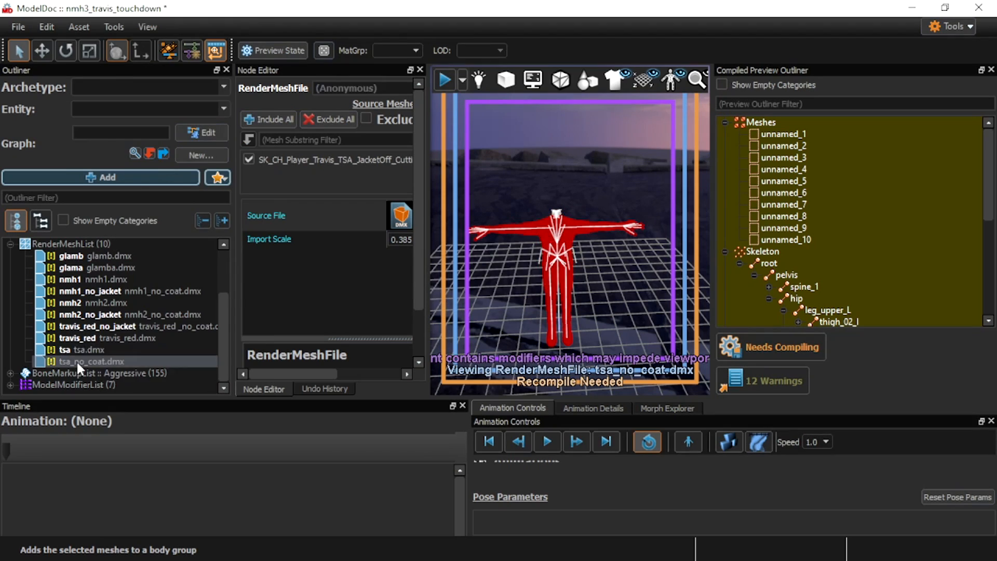
pyautogui.moveTo(452, 278); pyautogui.dragTo(369, 273)
pyautogui.write('tsa')
pyautogui.press('Return')
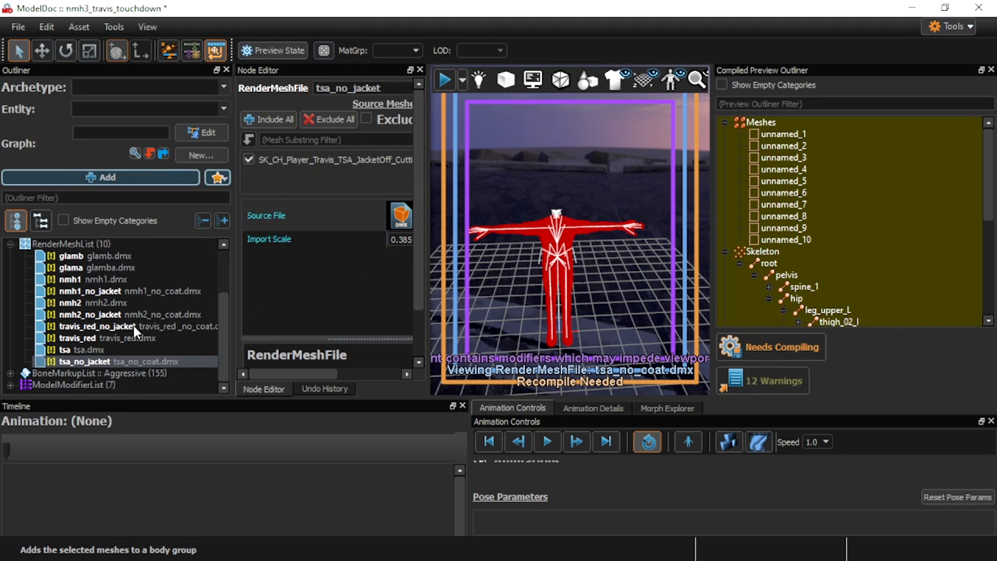
pyautogui.scroll(2, 172, 327)
pyautogui.hotkey('ctrl', 's')
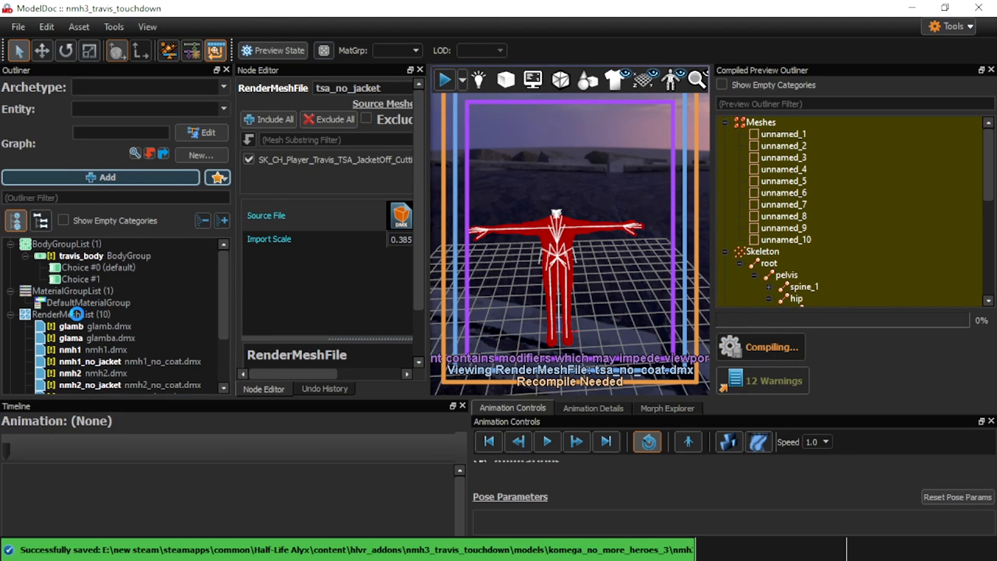
# Add five more body group choices, Choice #2 to Choice #6, to the travis_body body group
pyautogui.click(92, 267)
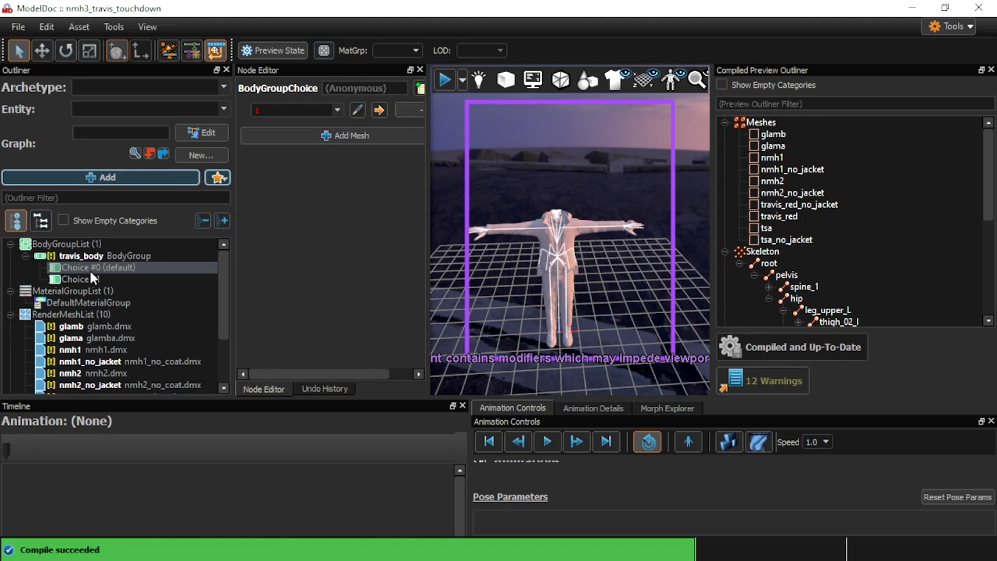
pyautogui.rightClick(75, 253)
pyautogui.click(135, 370)
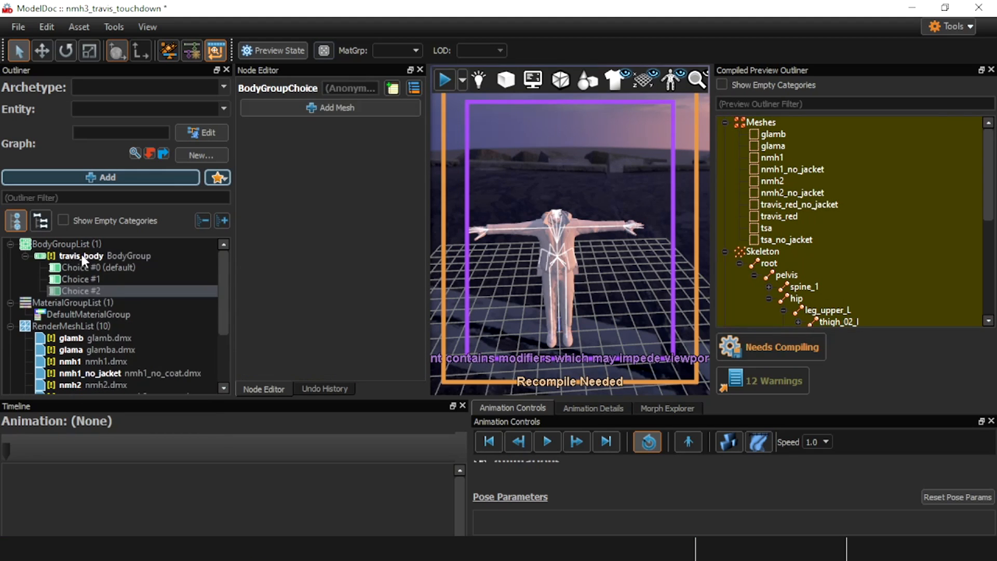
pyautogui.rightClick(82, 254)
pyautogui.click(145, 367)
pyautogui.rightClick(78, 256)
pyautogui.click(155, 369)
pyautogui.rightClick(93, 257)
pyautogui.click(125, 373)
pyautogui.rightClick(89, 252)
pyautogui.click(131, 368)
# Reorder the render meshes so travis_red and travis_red_no_jacket come first and tsa and tsa_no_jacket follow glama
pyautogui.scroll(-4, 120, 358)
pyautogui.click(101, 328)
pyautogui.click(95, 337)
pyautogui.moveTo(95, 337); pyautogui.dragTo(98, 250)
pyautogui.moveTo(99, 337); pyautogui.dragTo(95, 261)
pyautogui.click(83, 305)
pyautogui.moveTo(83, 325); pyautogui.dragTo(87, 273)
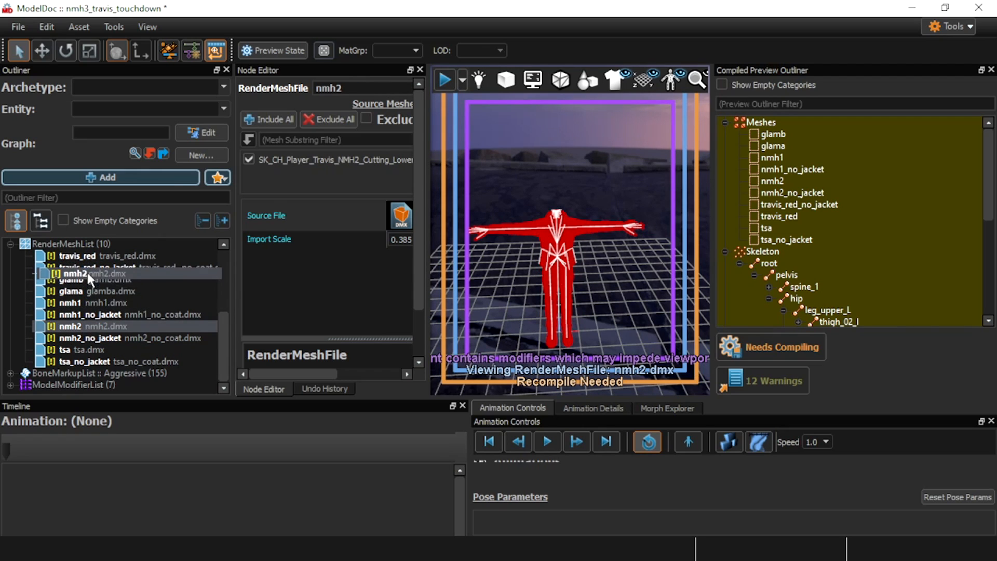
pyautogui.click(81, 302)
pyautogui.moveTo(78, 349); pyautogui.dragTo(83, 297)
pyautogui.moveTo(84, 361); pyautogui.dragTo(94, 309)
# Assign the travis_red mesh to travis_body Choice #0 and travis_red_no_jacket to Choice #1
pyautogui.scroll(4, 111, 329)
pyautogui.click(106, 268)
pyautogui.click(290, 111)
pyautogui.write('travis_red')
pyautogui.press('Return')
pyautogui.click(89, 279)
pyautogui.click(288, 110)
pyautogui.write('travis_red_no_jacket')
pyautogui.press('Return')
pyautogui.click(90, 270)
pyautogui.click(94, 282)
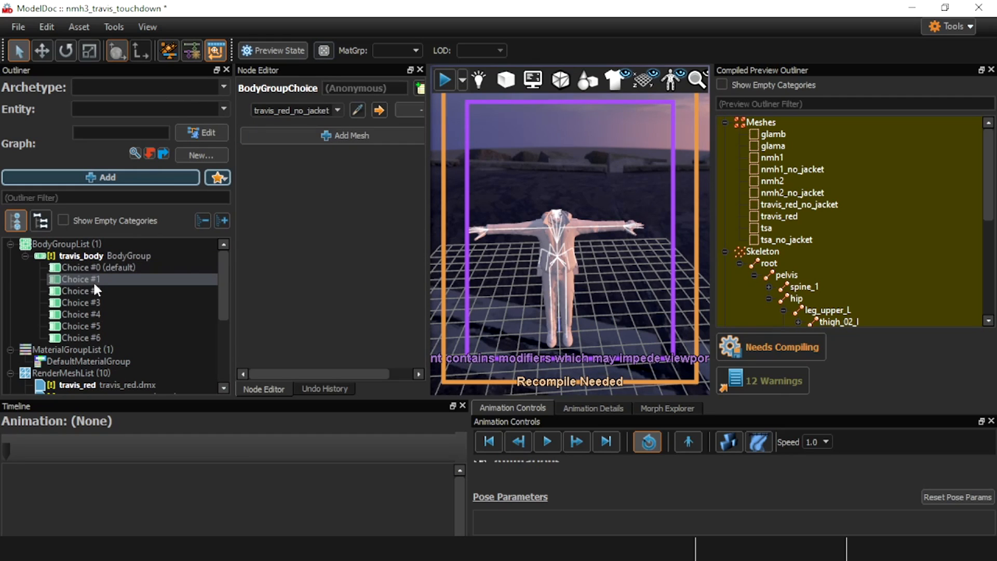
# Assign the glama mesh to travis_body Choice #2 and glamb to Choice #3
pyautogui.click(95, 290)
pyautogui.click(270, 108)
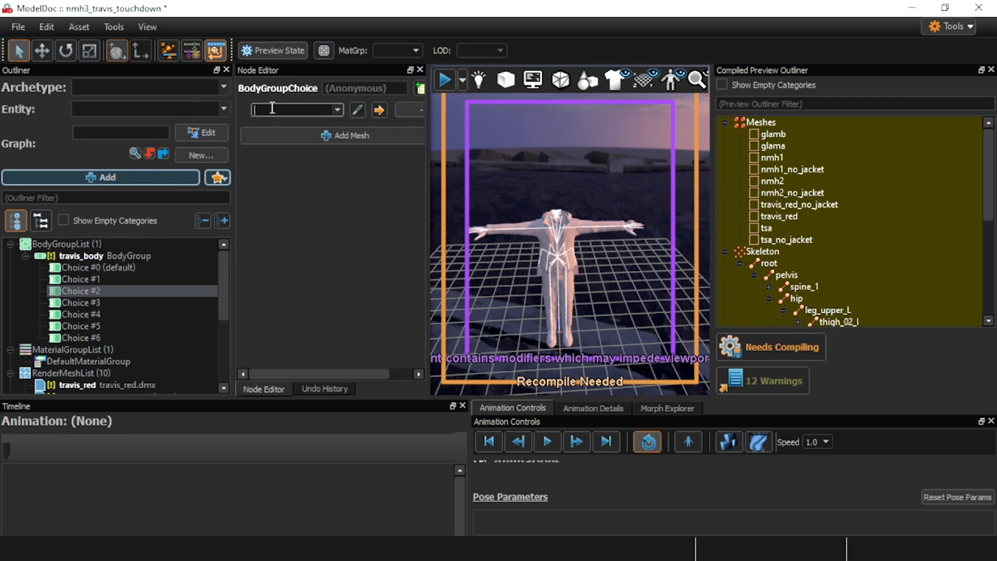
pyautogui.write('tra')
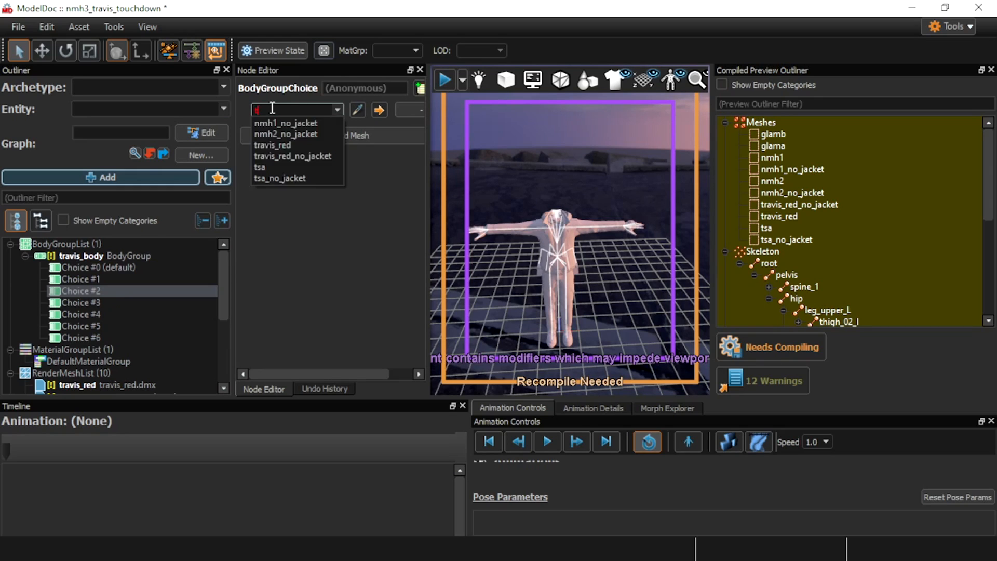
pyautogui.press('BackSpace')
pyautogui.press('BackSpace')
pyautogui.press('BackSpace')
pyautogui.write('b')
pyautogui.press('BackSpace')
pyautogui.write('glama')
pyautogui.click(162, 303)
pyautogui.click(271, 112)
pyautogui.write('glamb')
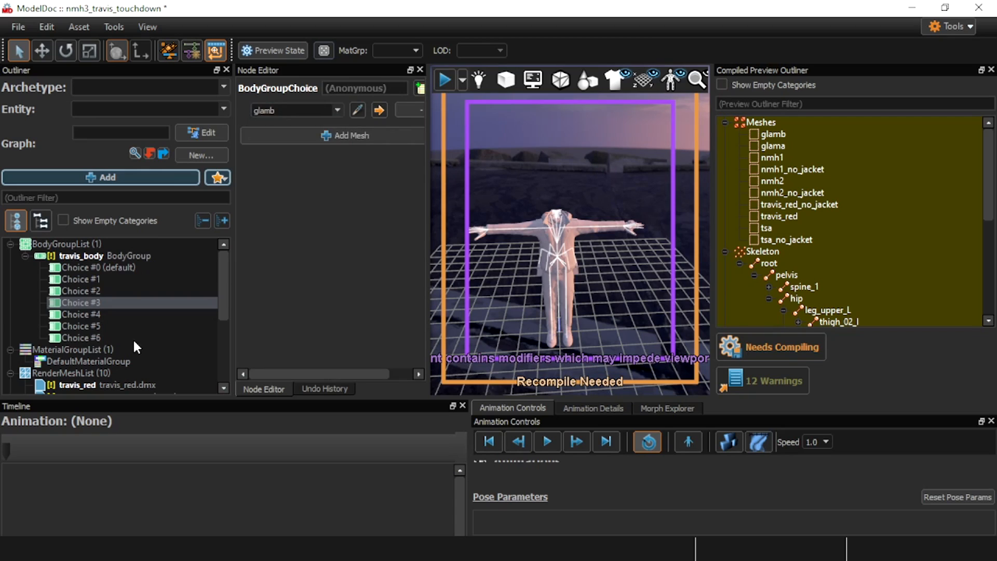
# Assign the tsa mesh to travis_body Choice #4 and tsa_no_jacket to Choice #5
pyautogui.click(165, 318)
pyautogui.click(267, 110)
pyautogui.write('ts')
pyautogui.press('Return')
pyautogui.click(162, 327)
pyautogui.click(276, 110)
pyautogui.click(276, 110)
pyautogui.write('tsa_no_jacket')
pyautogui.press('Return')
# Add three more choices, Choice #7 to Choice #9, to the travis_body body group
pyautogui.rightClick(94, 256)
pyautogui.click(117, 372)
pyautogui.rightClick(72, 252)
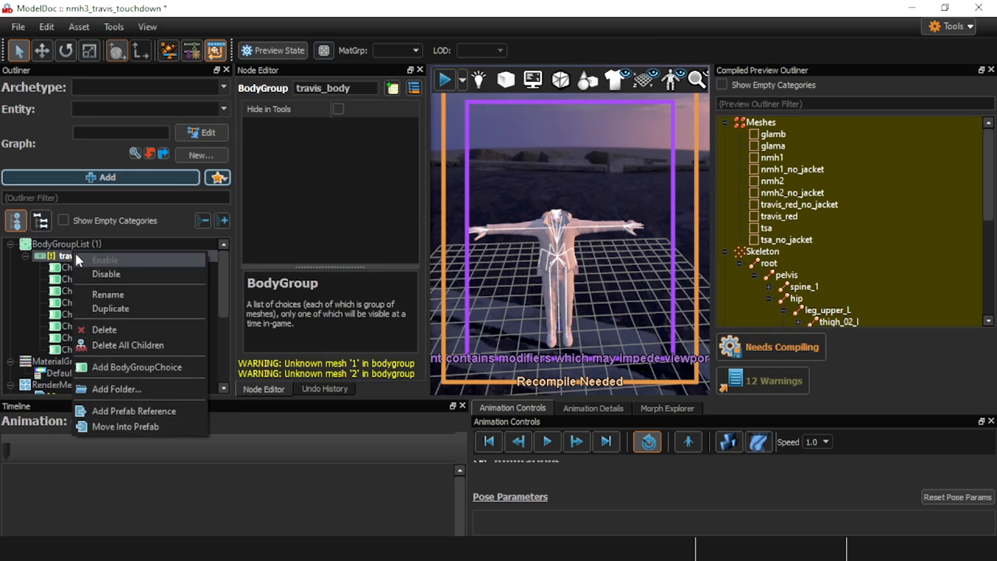
pyautogui.click(94, 367)
pyautogui.click(95, 324)
pyautogui.click(95, 341)
pyautogui.click(95, 327)
pyautogui.click(95, 336)
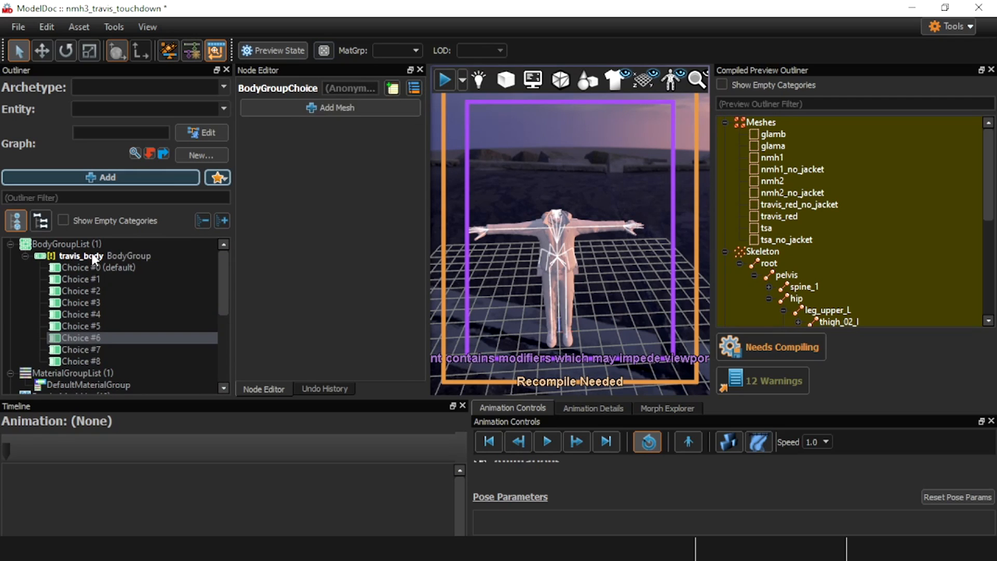
pyautogui.rightClick(90, 257)
pyautogui.click(110, 371)
pyautogui.click(84, 339)
pyautogui.click(94, 326)
pyautogui.click(94, 338)
pyautogui.click(91, 326)
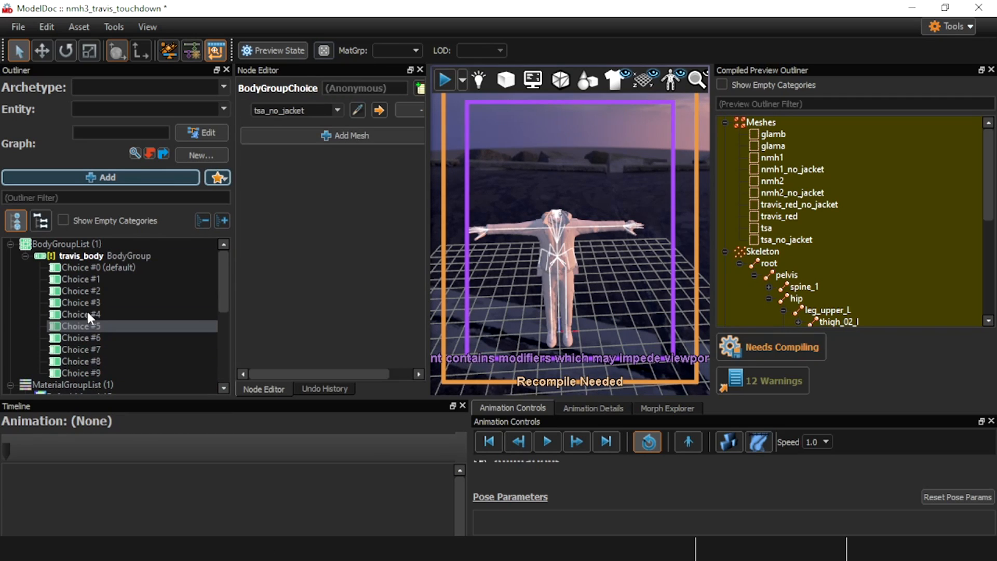
pyautogui.click(102, 339)
pyautogui.click(100, 327)
# Assign the nmh1 mesh to travis_body Choice #6 and nmh1_no_jacket to Choice #7
pyautogui.click(99, 339)
pyautogui.click(299, 109)
pyautogui.click(299, 110)
pyautogui.write('nmh')
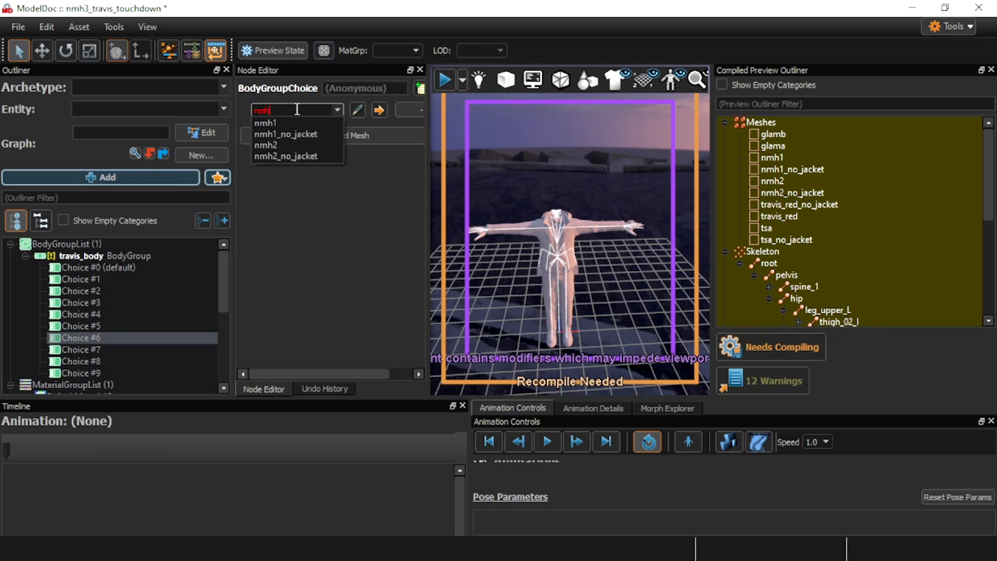
pyautogui.click(292, 123)
pyautogui.click(100, 350)
pyautogui.click(275, 109)
pyautogui.click(272, 110)
pyautogui.write('nmh')
pyautogui.click(278, 134)
# Assign the nmh2 mesh to Choice #8 and nmh2_no_jacket to Choice #9, and save the model
pyautogui.click(107, 362)
pyautogui.click(266, 109)
pyautogui.click(264, 110)
pyautogui.write('nmh2')
pyautogui.press('Down')
pyautogui.press('Return')
pyautogui.click(104, 373)
pyautogui.click(274, 109)
pyautogui.click(274, 109)
pyautogui.write('nmh2_no_jacket')
pyautogui.press('Down')
pyautogui.press('Down')
pyautogui.press('Return')
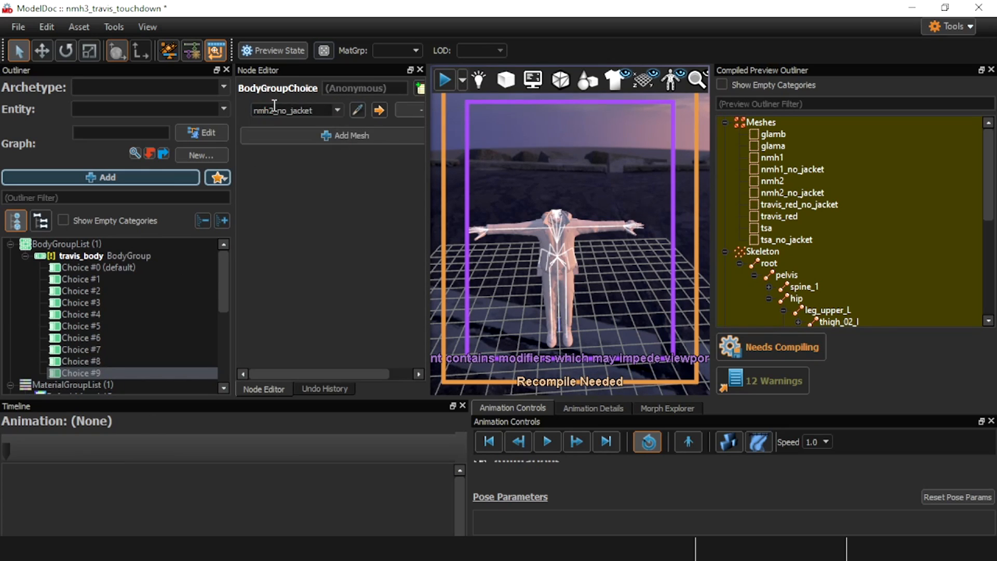
pyautogui.hotkey('ctrl', 's')
# Preview several travis_body choices on the compiled model, including glamb, nmh1_no_jacket and nmh2
pyautogui.scroll(-5, 74, 316)
pyautogui.click(273, 51)
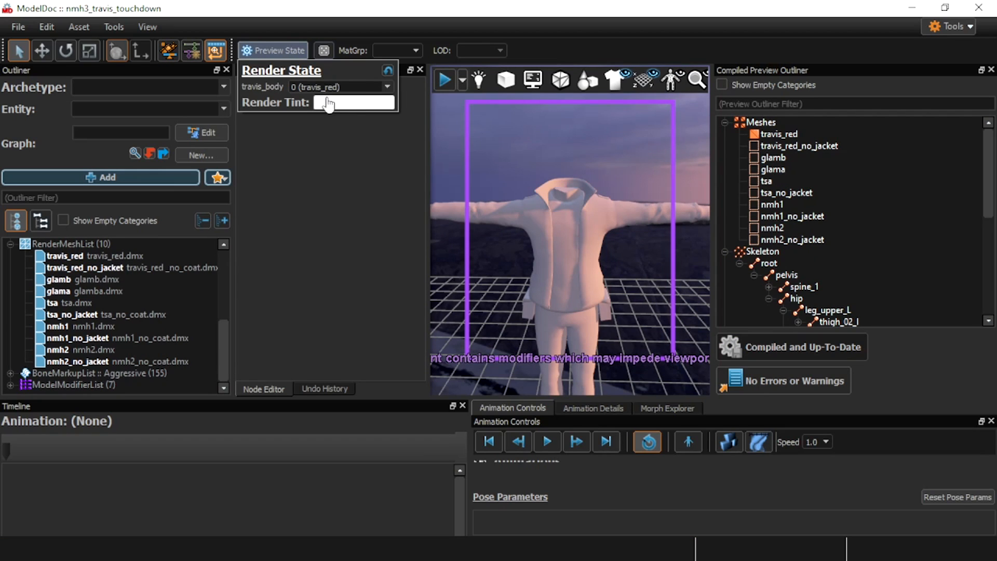
pyautogui.click(386, 84)
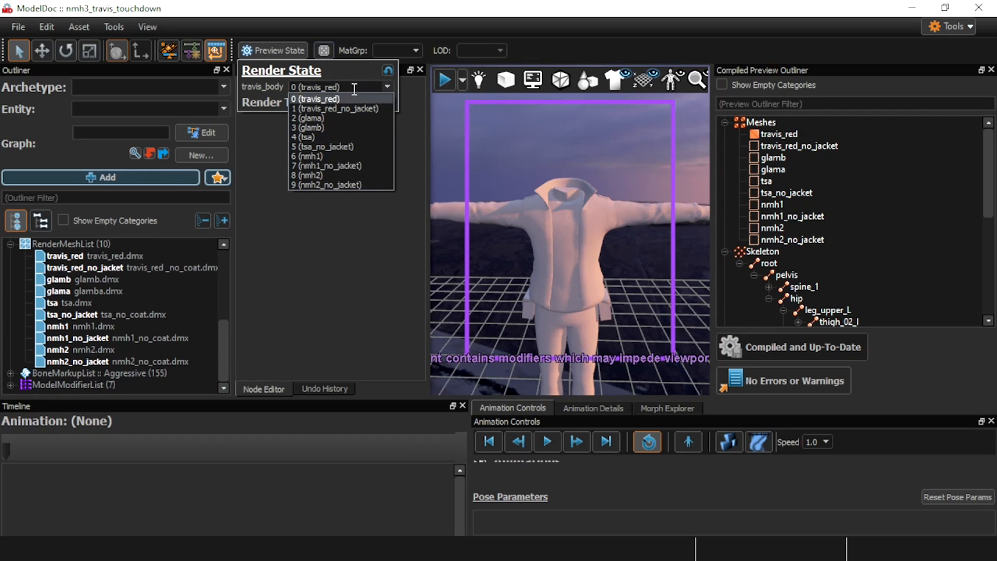
pyautogui.click(357, 110)
pyautogui.click(364, 87)
pyautogui.click(358, 127)
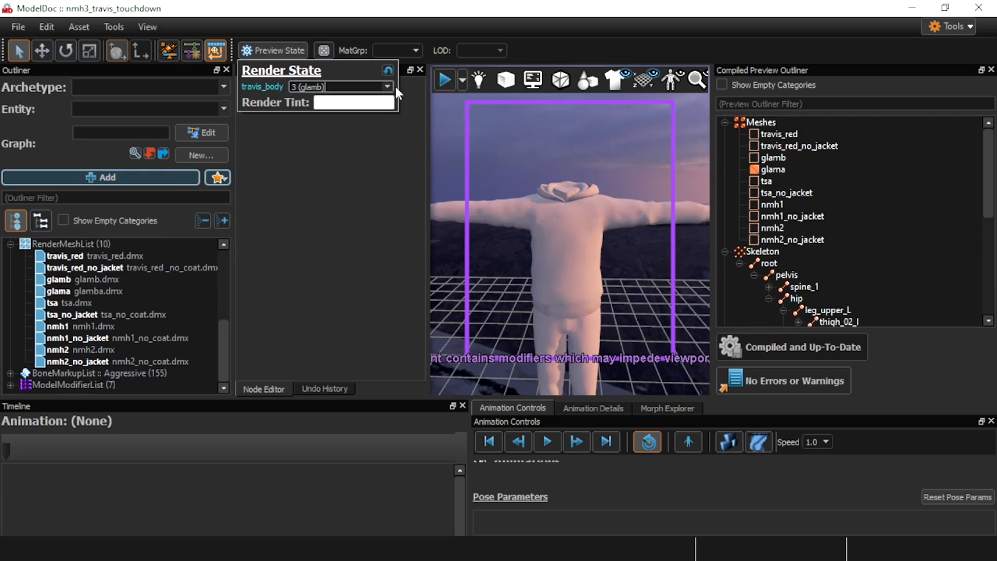
pyautogui.click(388, 87)
pyautogui.click(334, 164)
pyautogui.click(388, 87)
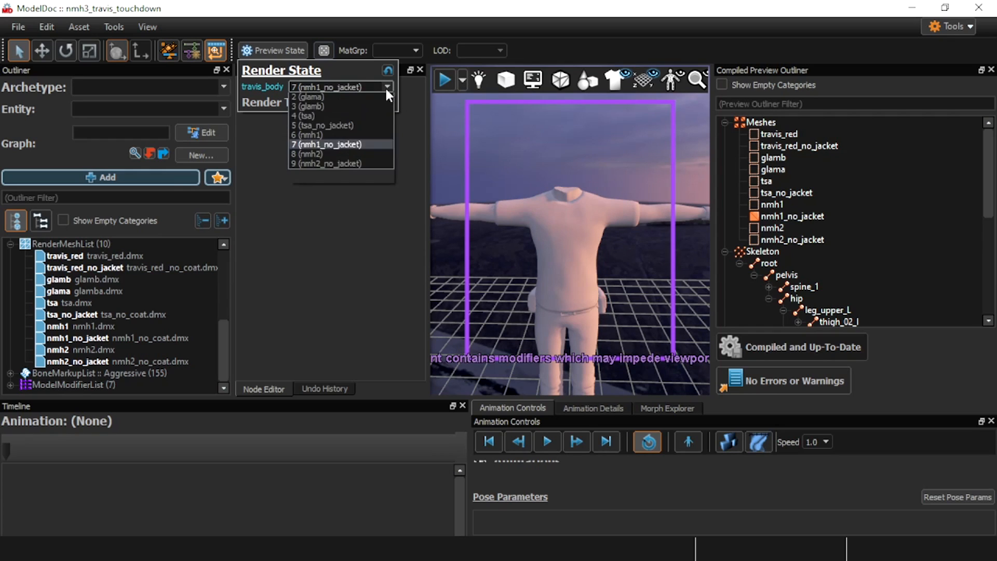
pyautogui.click(337, 169)
pyautogui.click(388, 87)
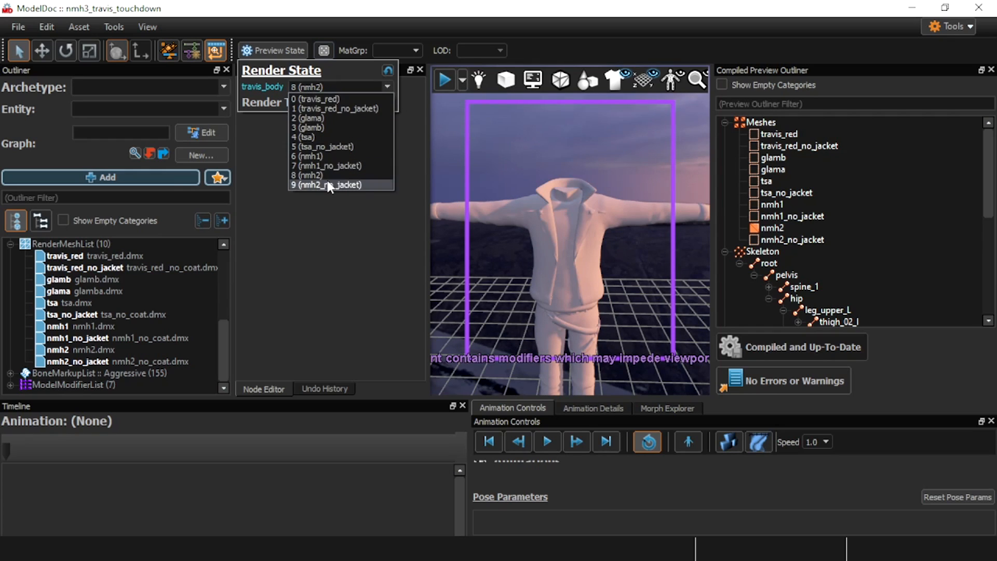
pyautogui.click(326, 171)
pyautogui.click(389, 87)
pyautogui.click(326, 159)
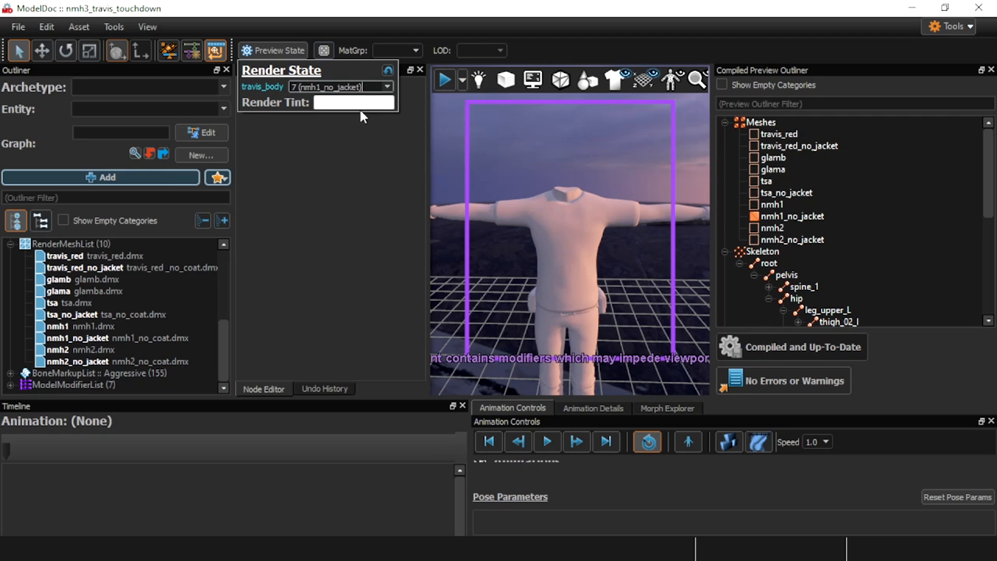
# Preview the nmh1, glamb and tsa choices of the travis_body body group
pyautogui.click(388, 88)
pyautogui.click(328, 149)
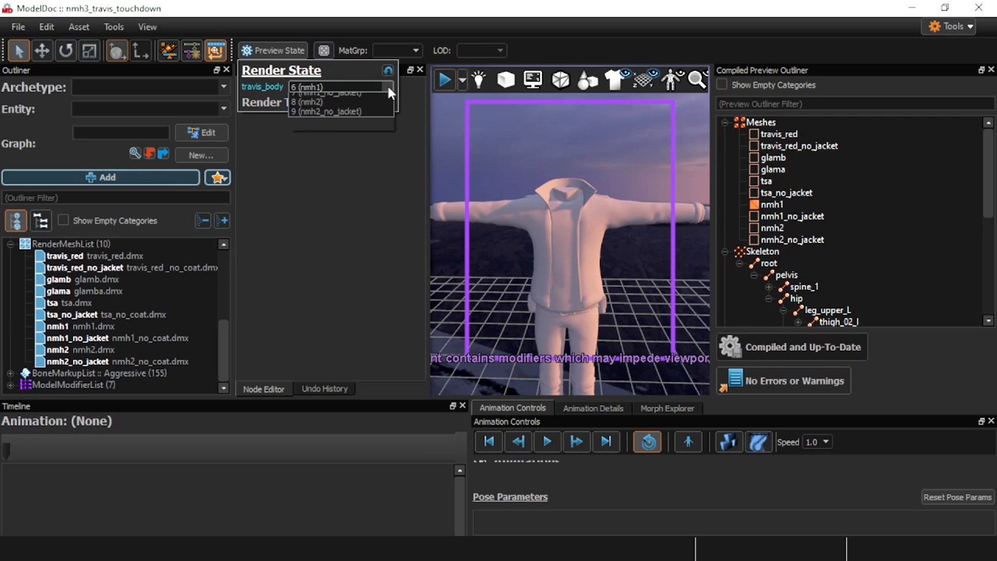
pyautogui.click(388, 87)
pyautogui.click(332, 126)
pyautogui.click(385, 87)
pyautogui.click(345, 128)
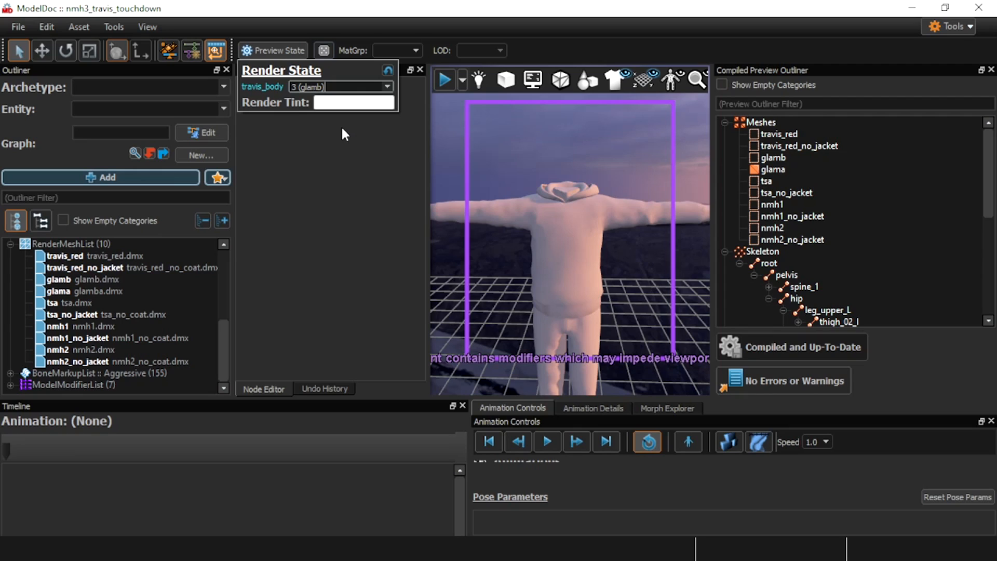
pyautogui.click(387, 87)
pyautogui.click(333, 139)
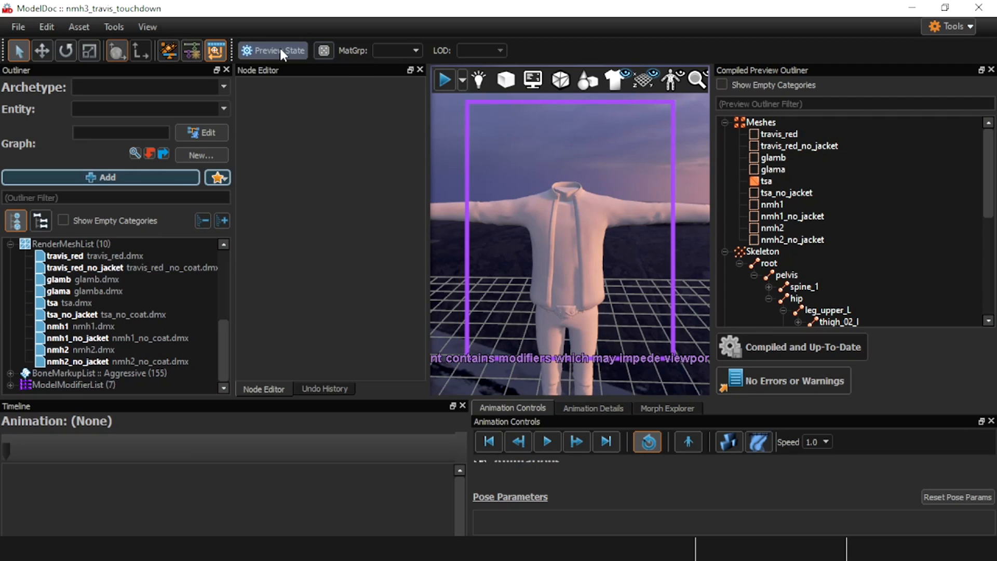
# Compare the glamb and travis_red_no_jacket choices of travis_body and inspect the model from above
pyautogui.moveTo(279, 49)
pyautogui.click(387, 87)
pyautogui.click(345, 128)
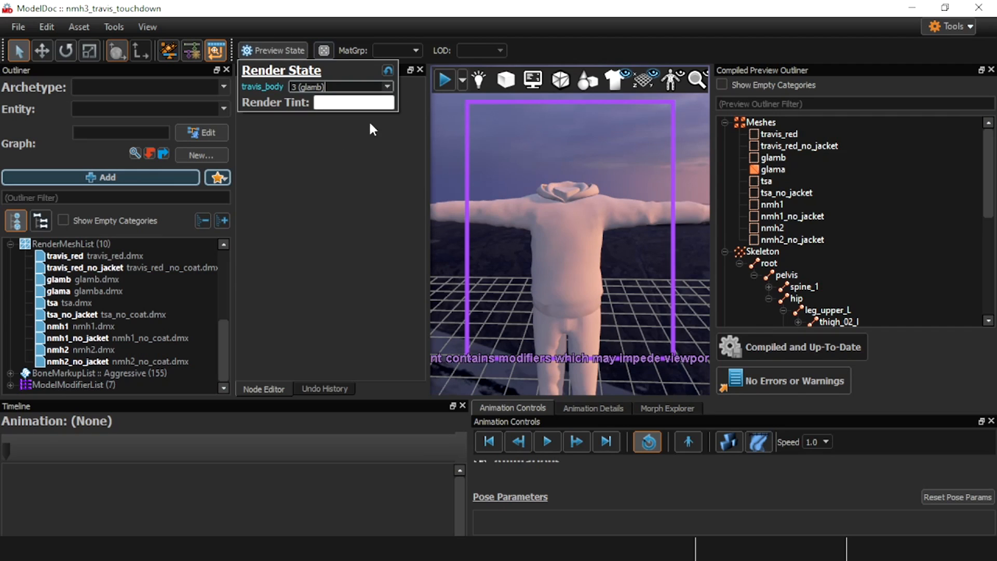
pyautogui.click(375, 88)
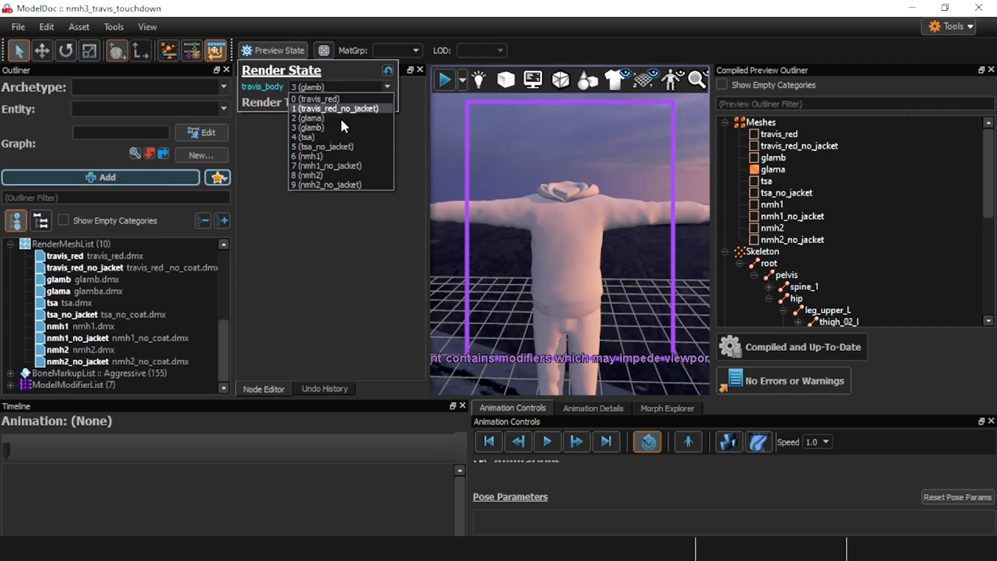
pyautogui.click(329, 108)
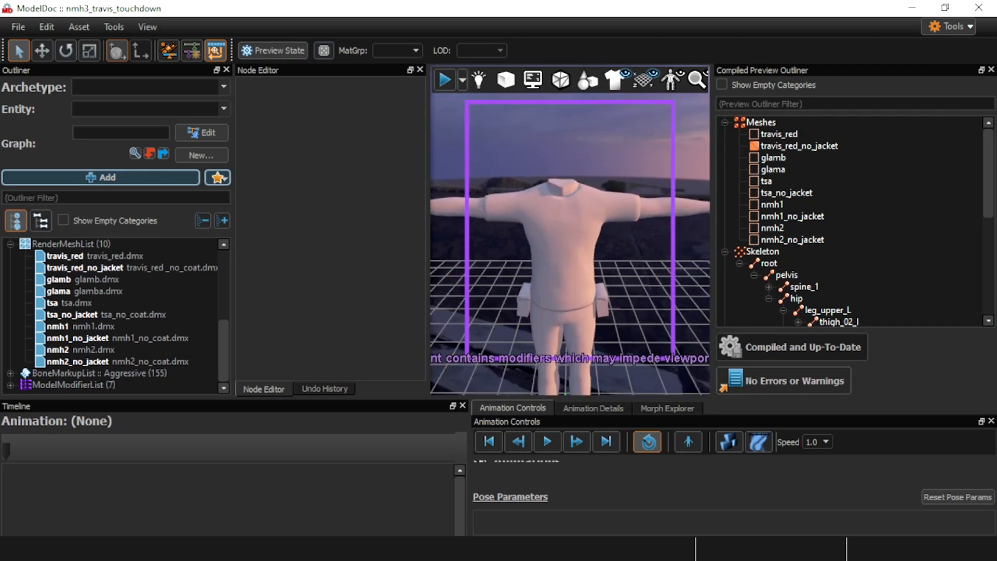
pyautogui.moveTo(533, 160); pyautogui.dragTo(531, 123, button='right')
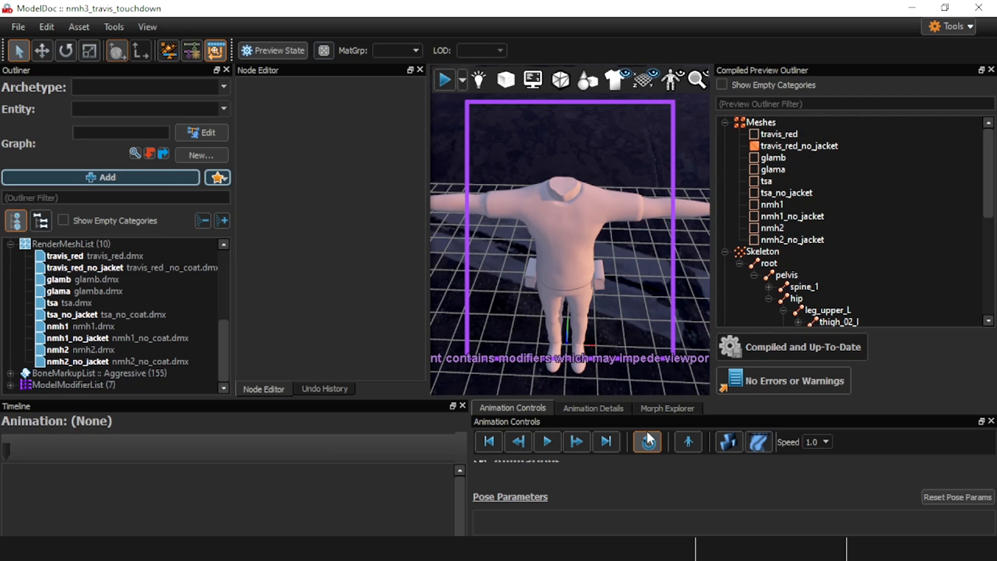
# Switch to Source Filmmaker and delete the old nmh3_travis_touchdown1 animation set from the shot
pyautogui.moveTo(363, 529)
pyautogui.moveTo(348, 553)
pyautogui.click(454, 496)
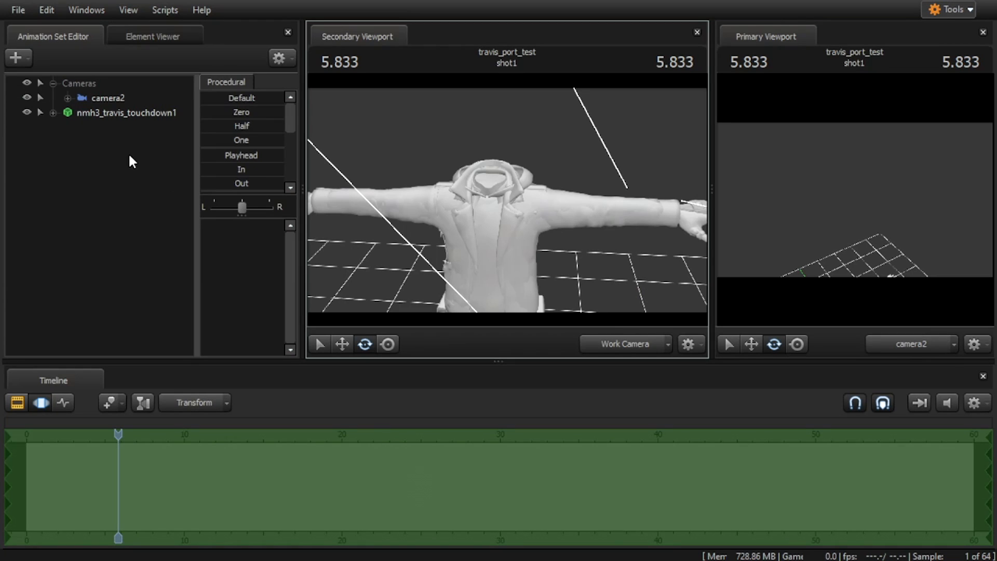
pyautogui.rightClick(94, 111)
pyautogui.click(104, 119)
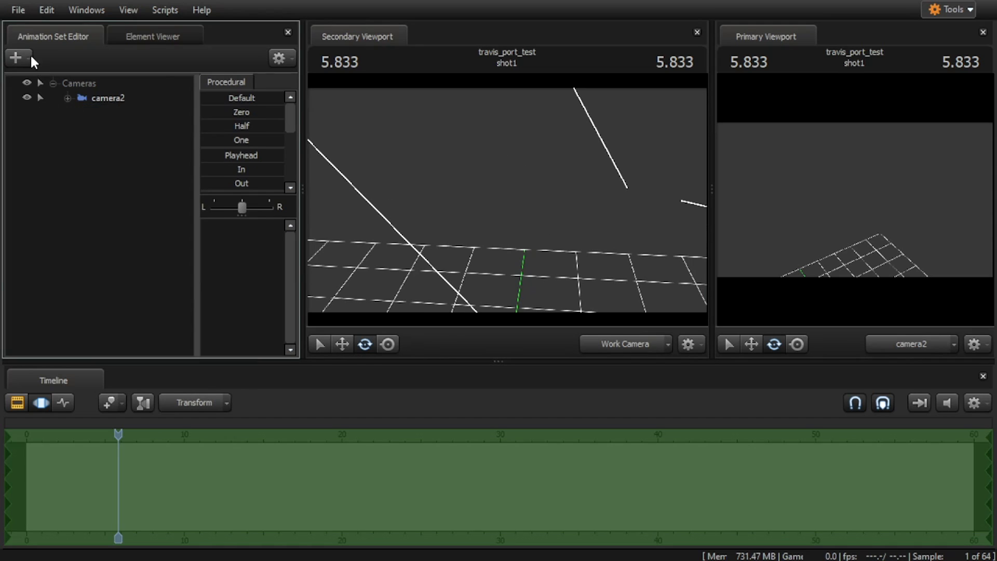
# Create an animation set for the updated nmh3_travis_touchdown model, filtering the model browser by "travis"
pyautogui.click(26, 57)
pyautogui.click(62, 163)
pyautogui.write('tra')
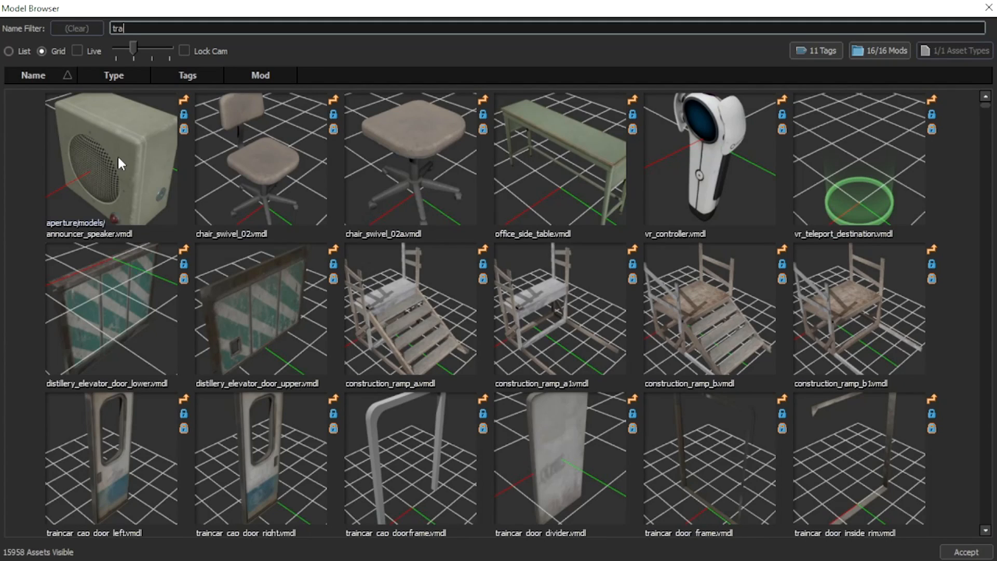
pyautogui.write('vis')
pyautogui.doubleClick(117, 157)
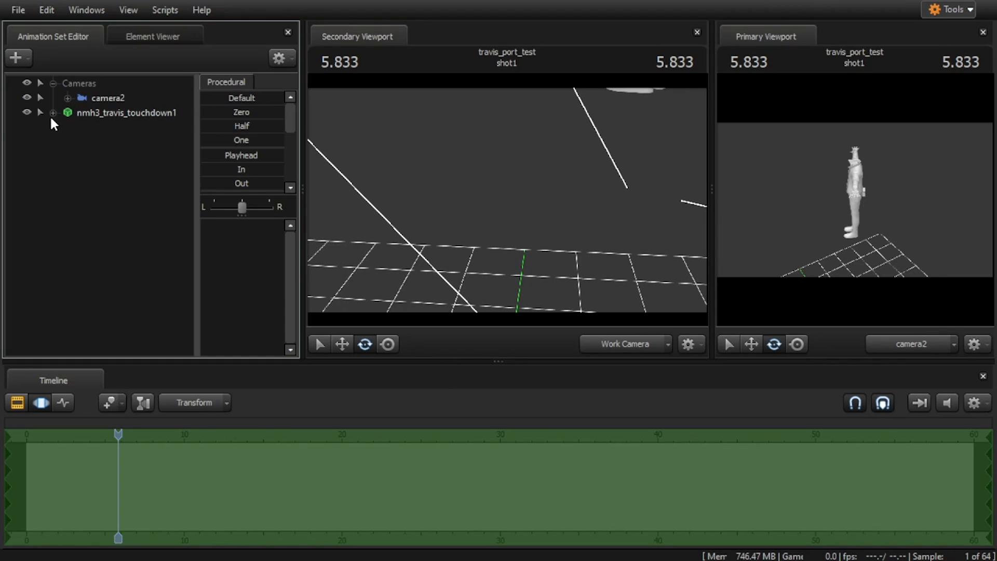
# Reset the rootTransform control in the Body group of nmh3_travis_touchdown1 to its default
pyautogui.click(96, 112)
pyautogui.rightClick(101, 109)
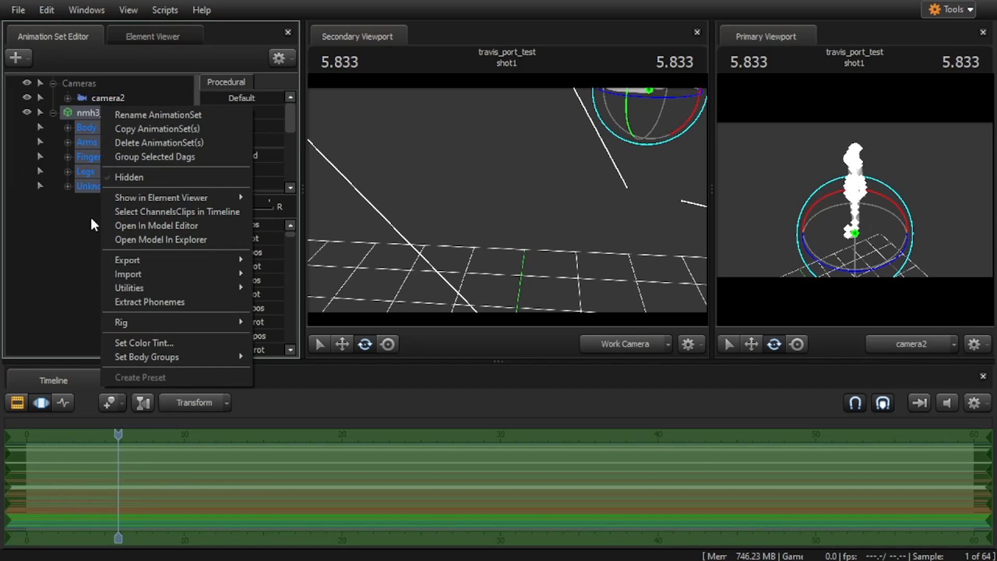
pyautogui.click(67, 127)
pyautogui.click(119, 142)
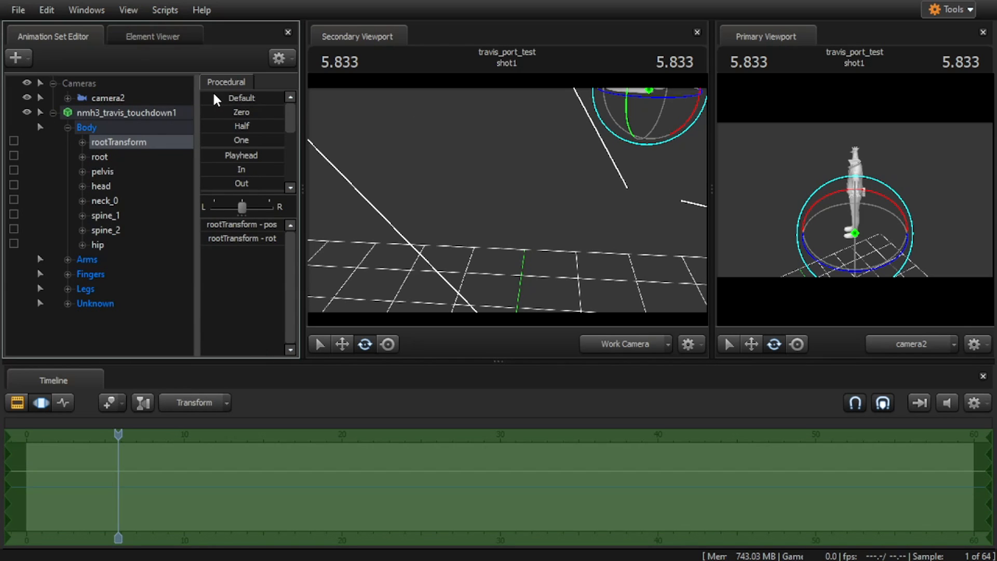
pyautogui.click(217, 99)
# Try the travis_body_@1 body group on nmh3_travis_touchdown1, and set travis_body_@6 instead
pyautogui.rightClick(134, 113)
pyautogui.moveTo(197, 370)
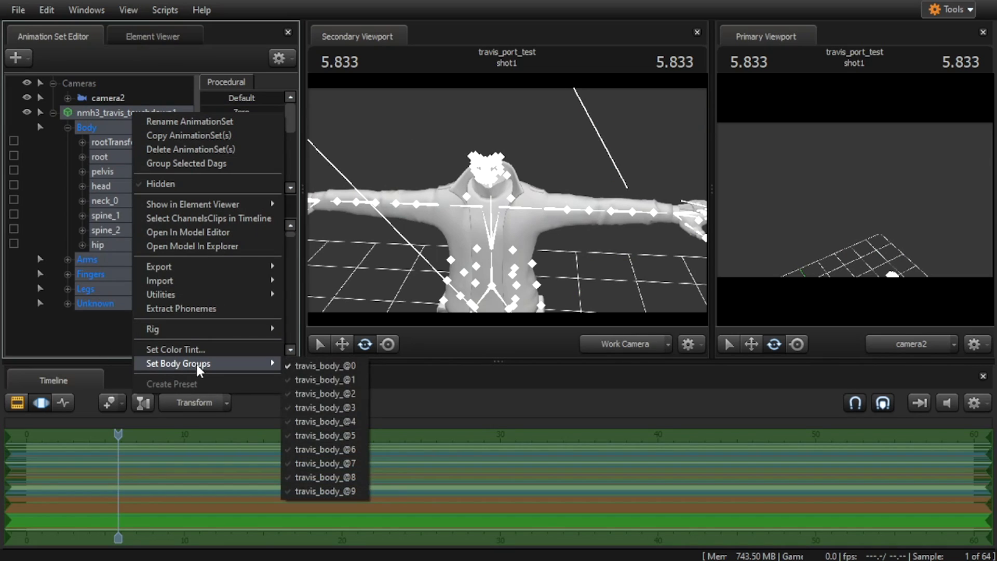
pyautogui.click(323, 379)
pyautogui.rightClick(98, 115)
pyautogui.moveTo(228, 361)
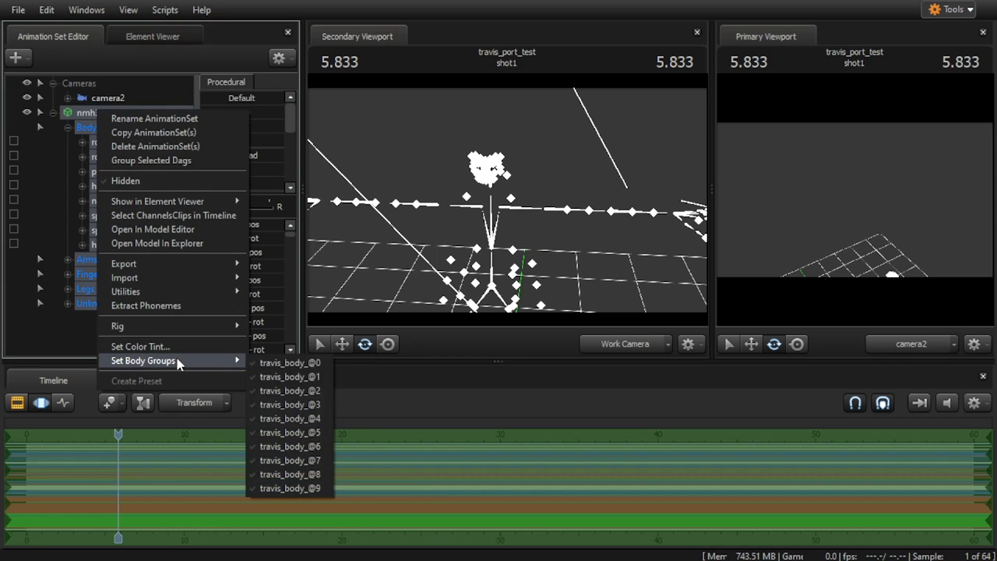
pyautogui.click(293, 446)
# Try rotating the left forearm and torso bones to test how the outfit deforms, undoing each rotation
pyautogui.click(571, 193)
pyautogui.click(572, 143)
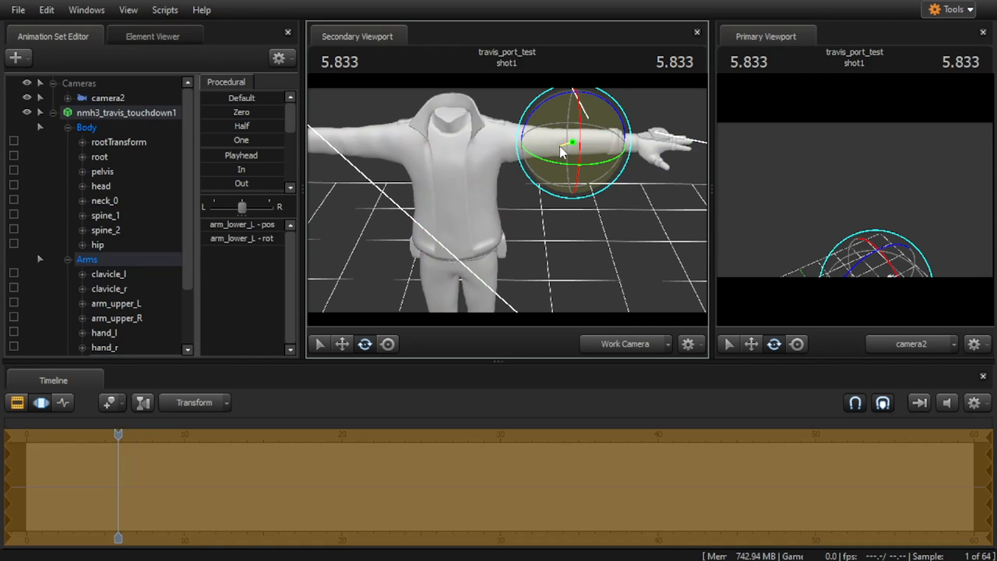
pyautogui.click(455, 177)
pyautogui.moveTo(454, 176); pyautogui.dragTo(540, 234)
pyautogui.hotkey('ctrl', 'z')
pyautogui.click(545, 235)
pyautogui.click(480, 227)
pyautogui.moveTo(457, 227); pyautogui.dragTo(561, 227)
pyautogui.hotkey('ctrl', 'z')
# Try rotating more upper-body bones, including the opposite arm, to test the mesh weighting, undoing each rotation
pyautogui.click(565, 228)
pyautogui.click(397, 142)
pyautogui.moveTo(415, 149); pyautogui.dragTo(516, 158)
pyautogui.hotkey('ctrl', 'z')
pyautogui.click(521, 201)
pyautogui.keyDown('ctrl'); pyautogui.click(457, 206); pyautogui.keyUp('ctrl')
pyautogui.moveTo(457, 208); pyautogui.dragTo(216, 229)
pyautogui.hotkey('ctrl', 'z')
# Inspect the posed-back model, collapse the nmh3_travis_touchdown1 animation set, and switch the timeline to the Clip Editor
pyautogui.moveTo(540, 223); pyautogui.dragTo(520, 166)
pyautogui.keyDown('ctrl'); pyautogui.click(657, 273); pyautogui.keyUp('ctrl')
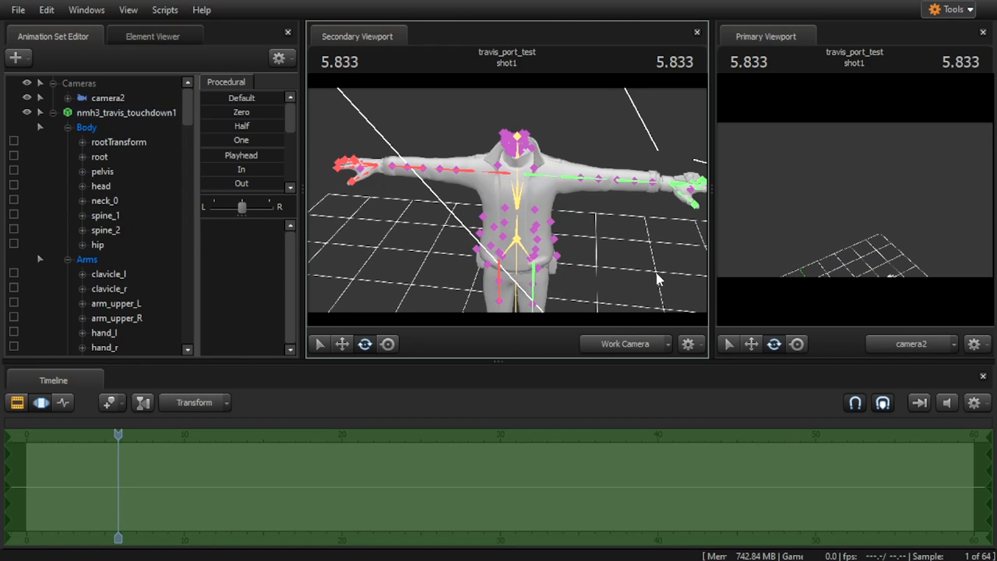
pyautogui.moveTo(654, 237); pyautogui.dragTo(597, 254)
pyautogui.click(53, 113)
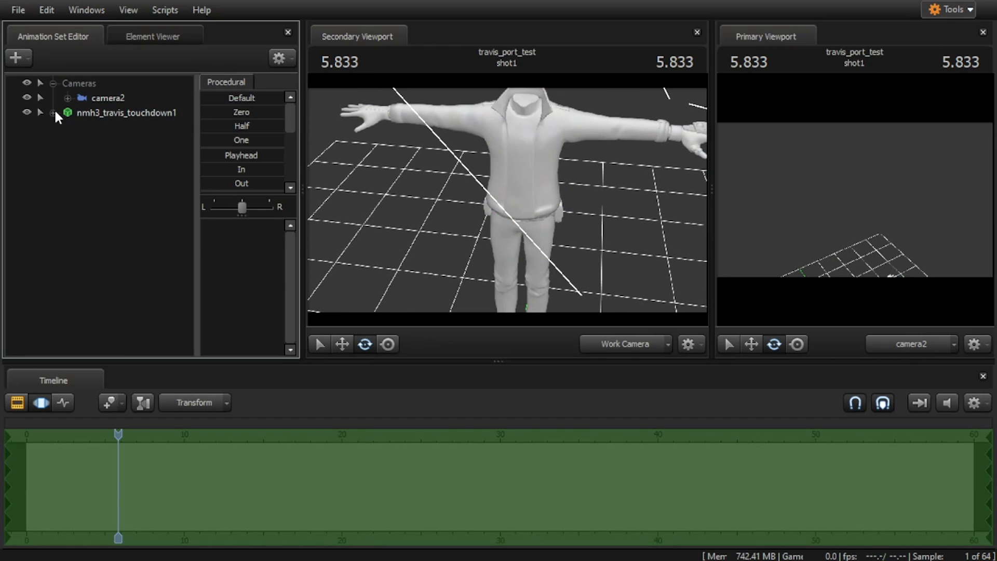
pyautogui.click(17, 403)
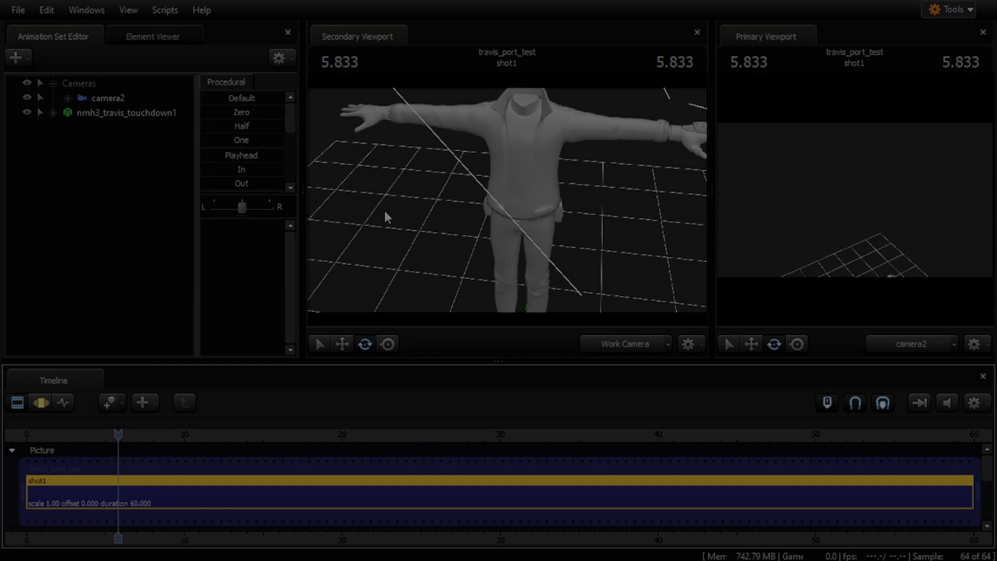